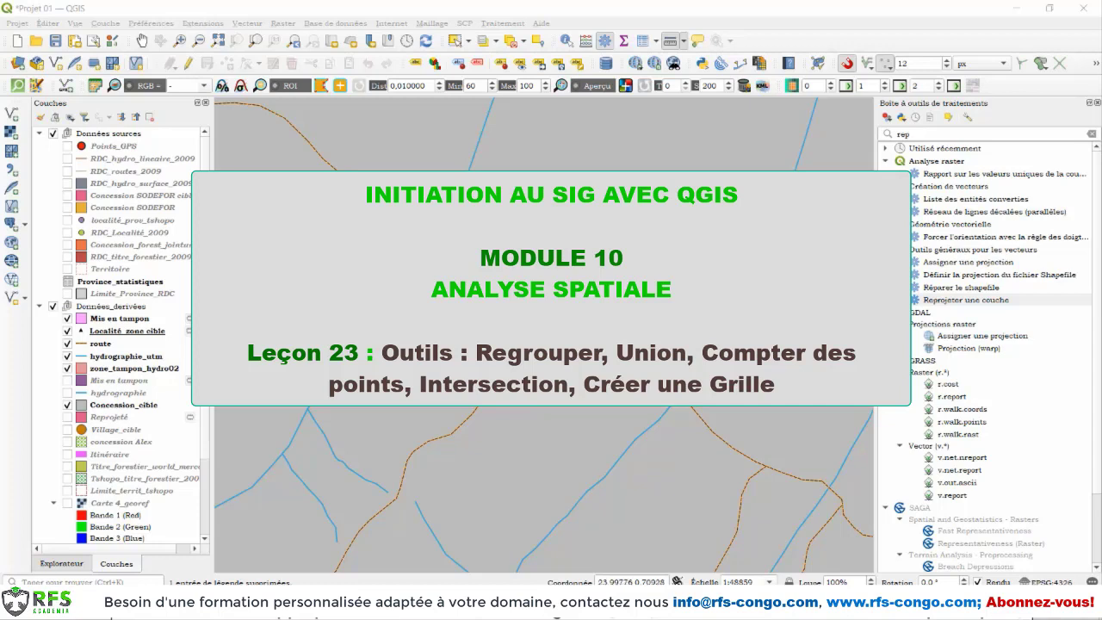
Step: Rename the visible Mis en tampon layer in the Données_derivées group as "zone tampon localité"
{"action": "left_click", "coordinate": [108, 323]}
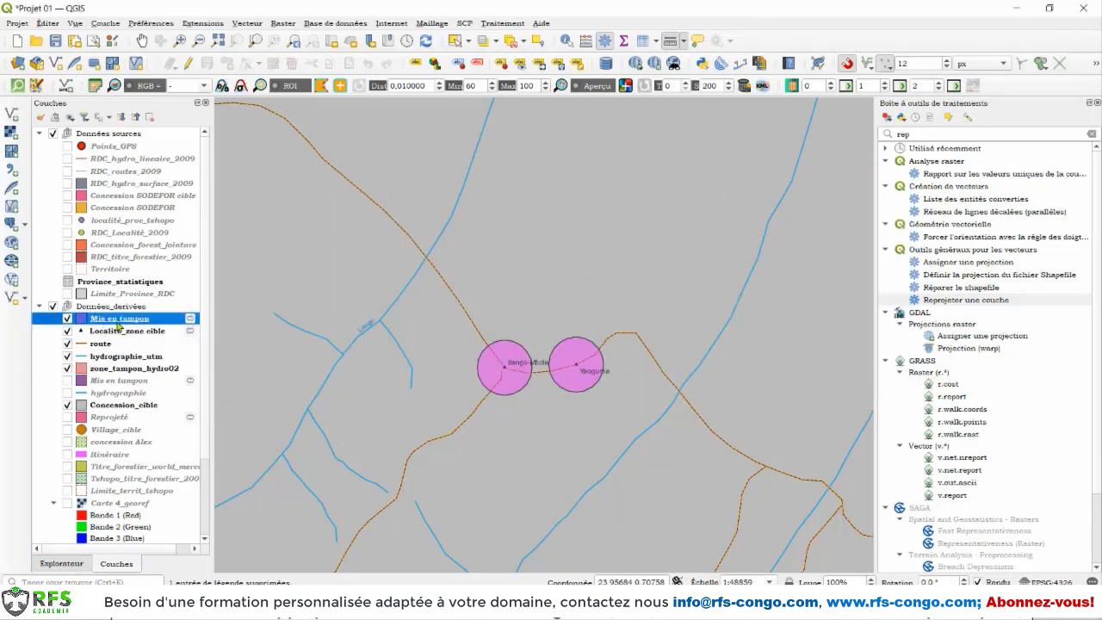
{"action": "right_click", "coordinate": [120, 325]}
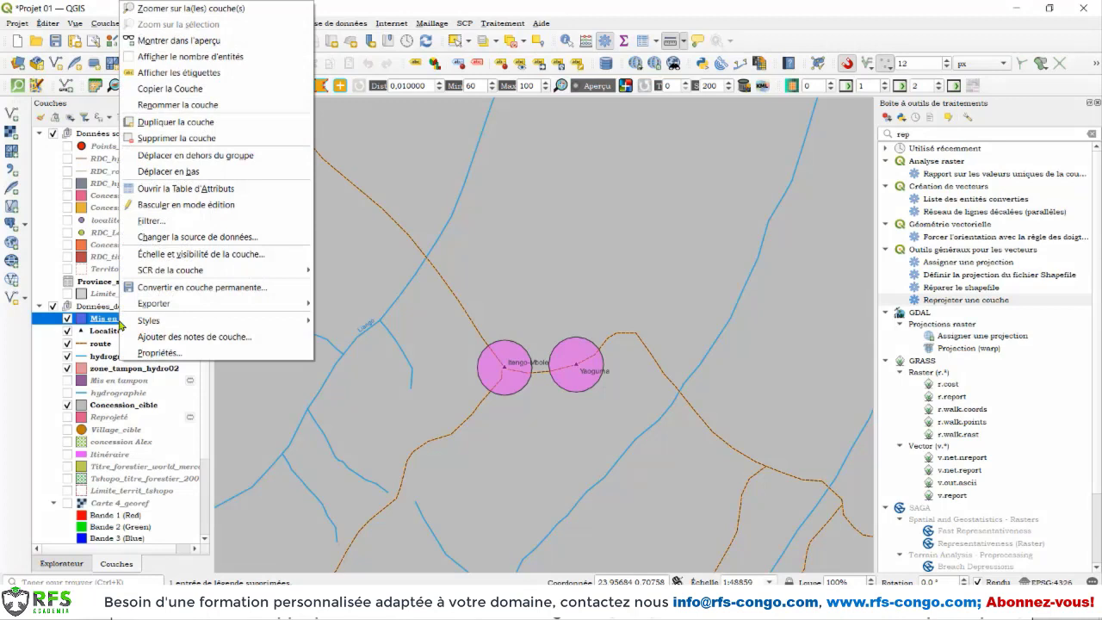
{"action": "left_click", "coordinate": [197, 107]}
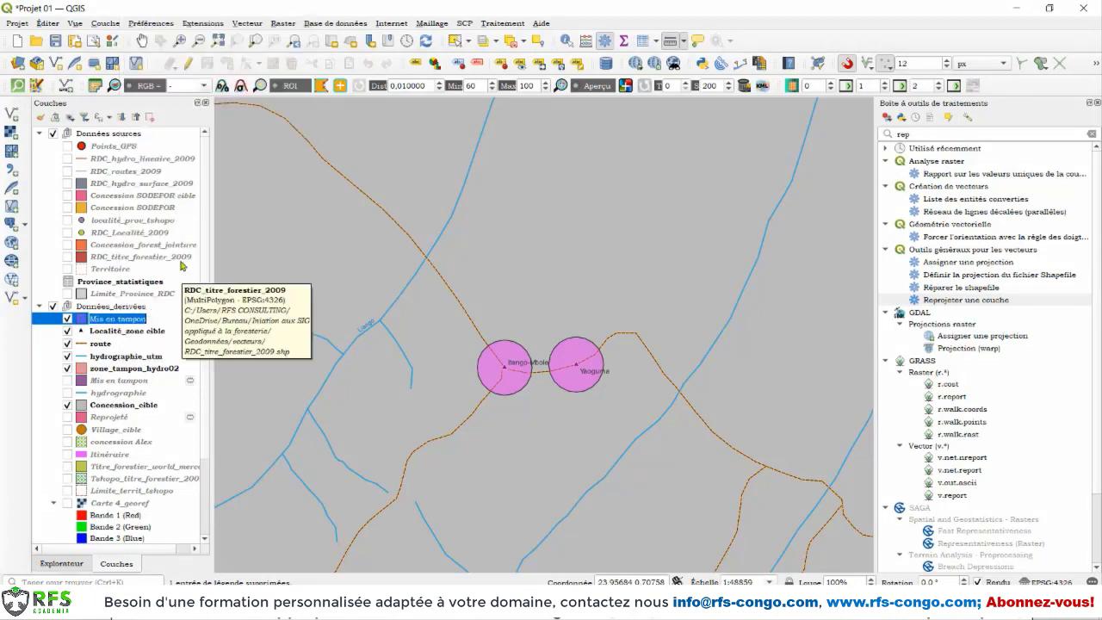
{"action": "type", "text": "t"}
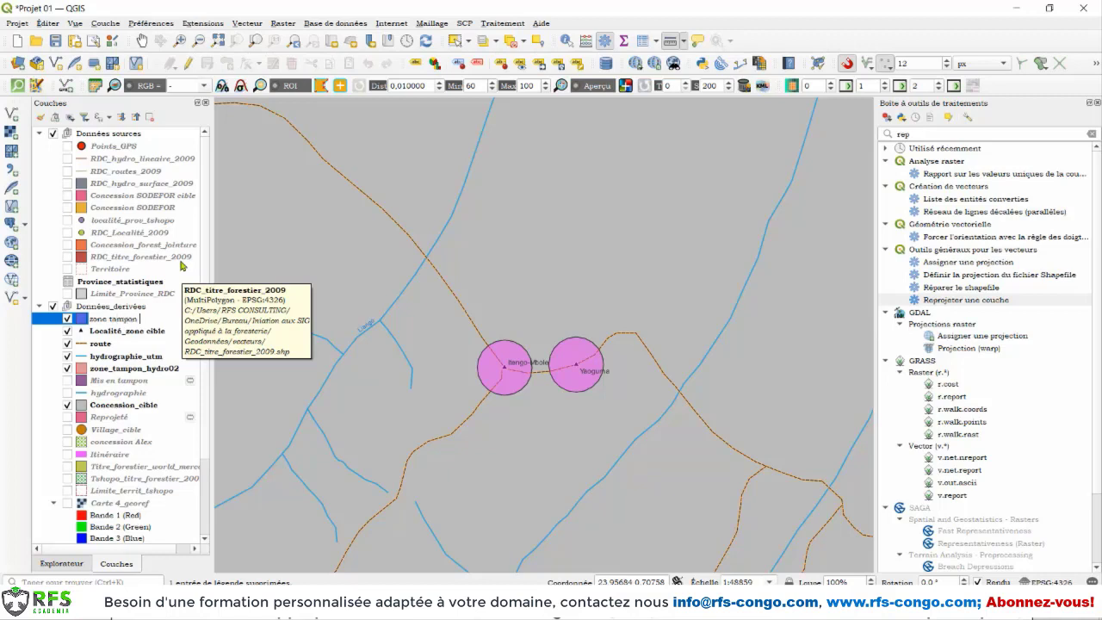
{"action": "type", "text": "té"}
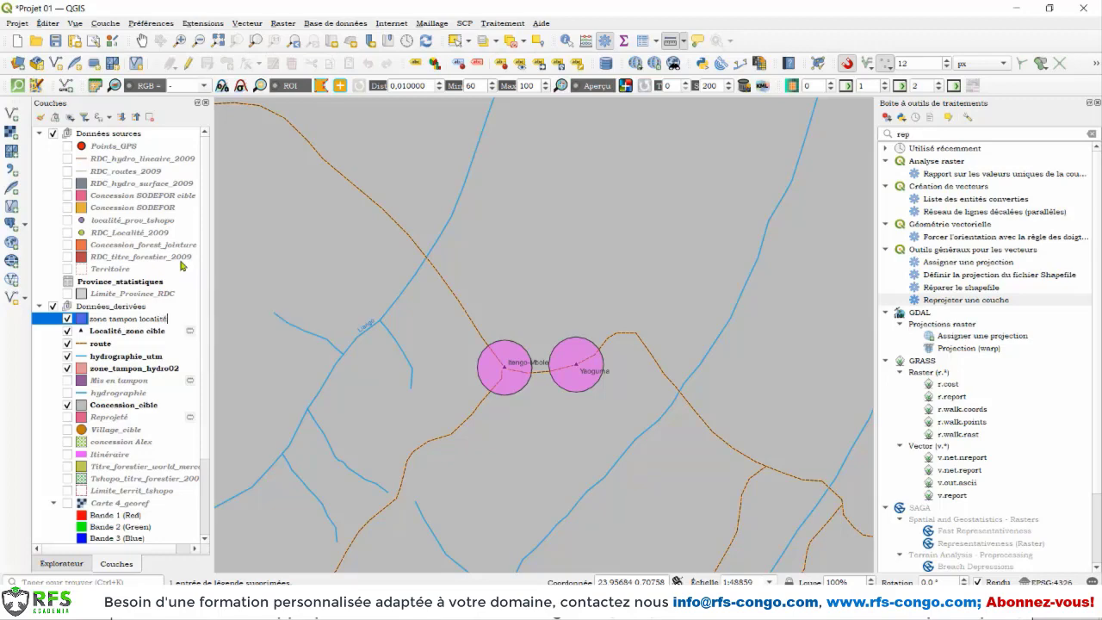
{"action": "key", "text": "Return"}
Step: Set up the Intersection geoprocessing tool with route as the source layer and zone tampon localité as the overlay layer
{"action": "scroll", "coordinate": [182, 266], "scroll_direction": "down", "scroll_amount": 2}
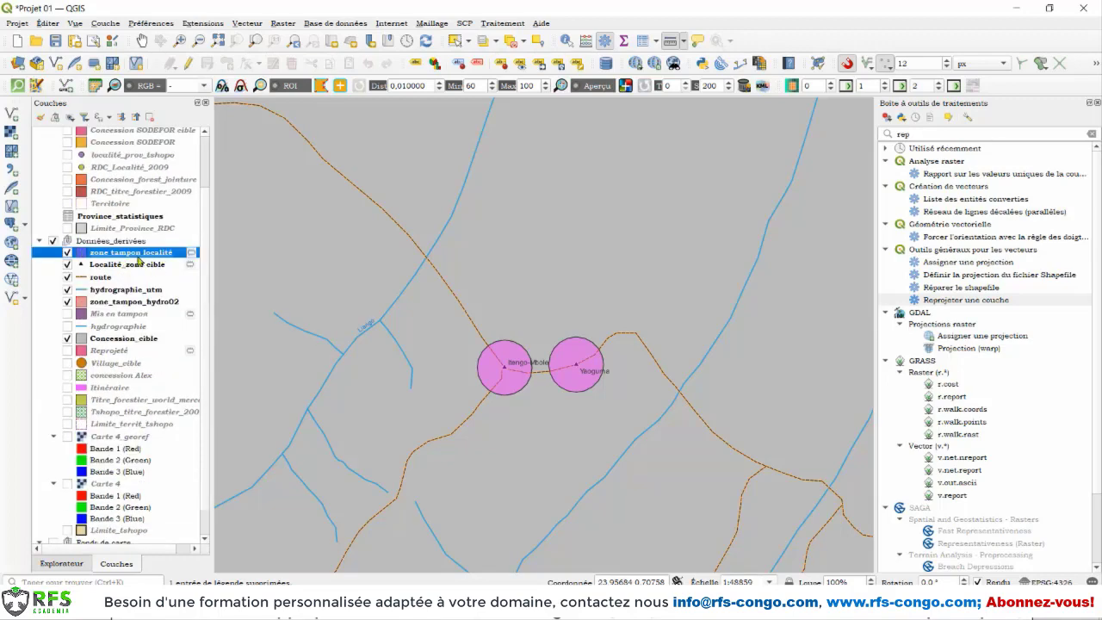
{"action": "left_click", "coordinate": [116, 280]}
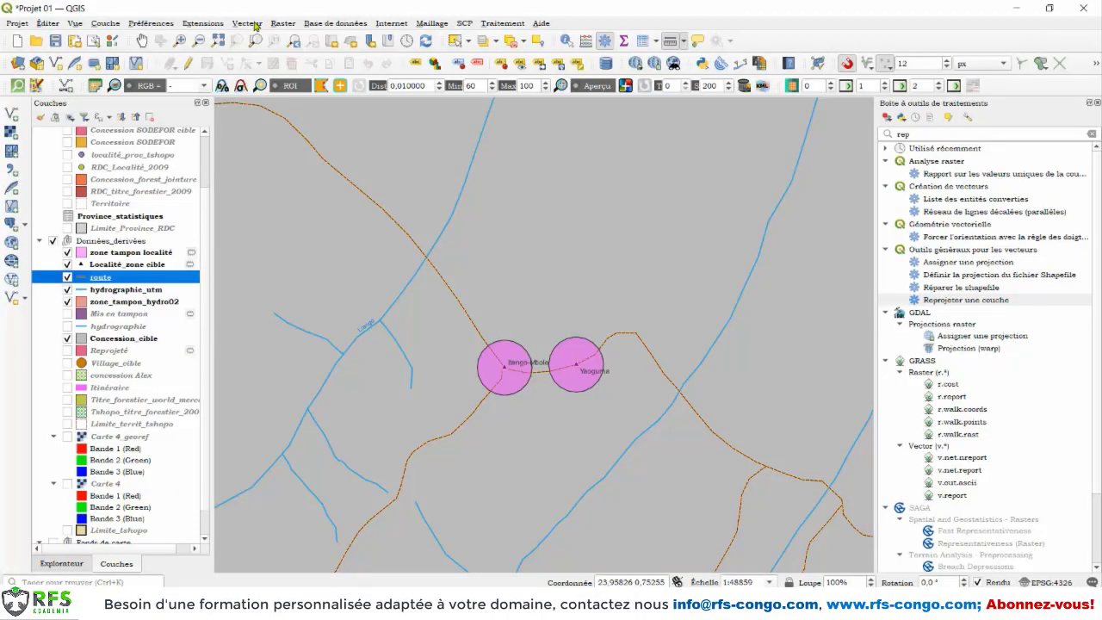
{"action": "left_click", "coordinate": [254, 24]}
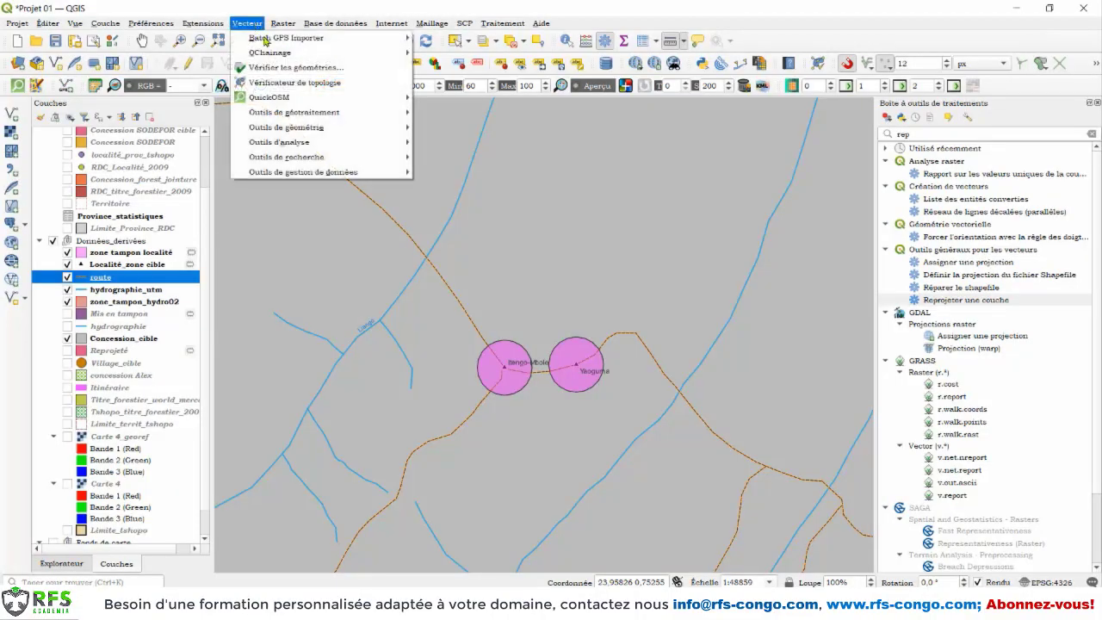
{"action": "mouse_move", "coordinate": [291, 112]}
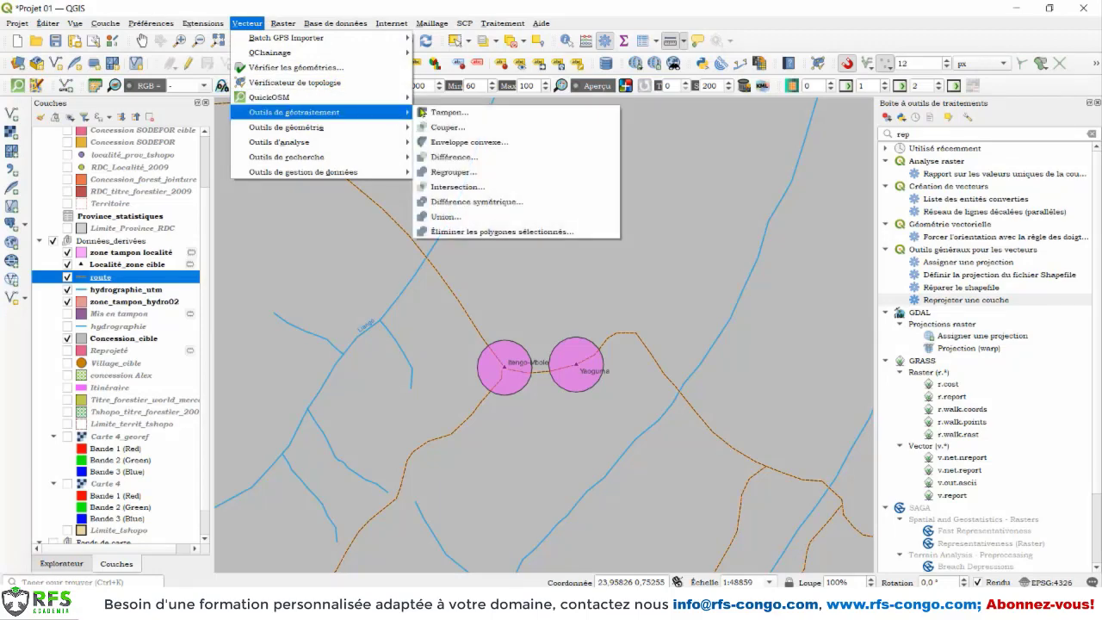
{"action": "left_click", "coordinate": [455, 187]}
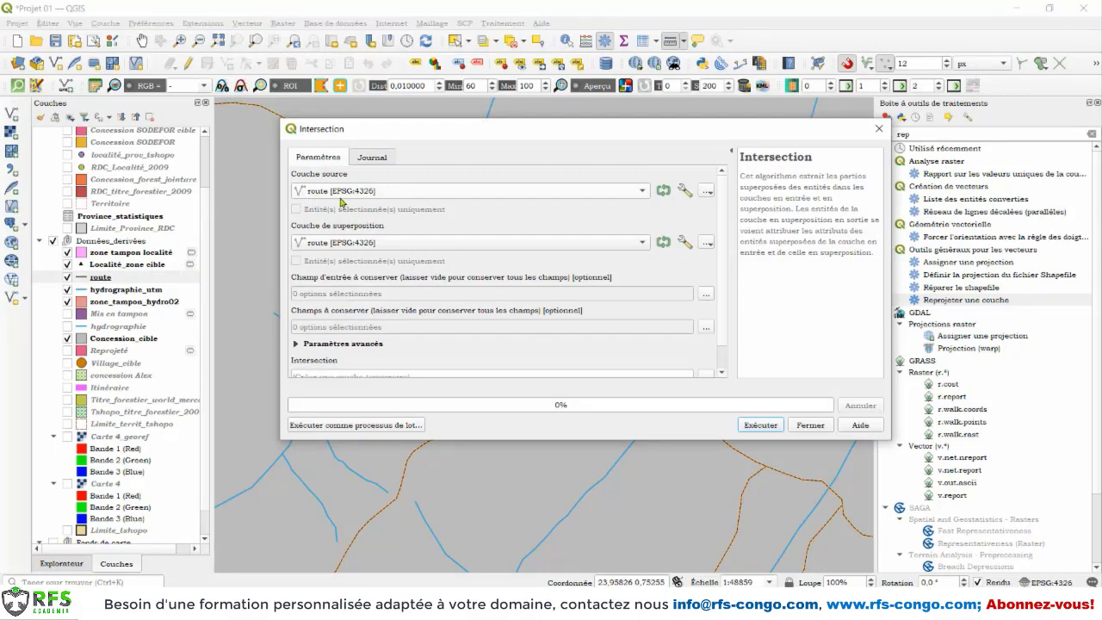
{"action": "left_click", "coordinate": [371, 242]}
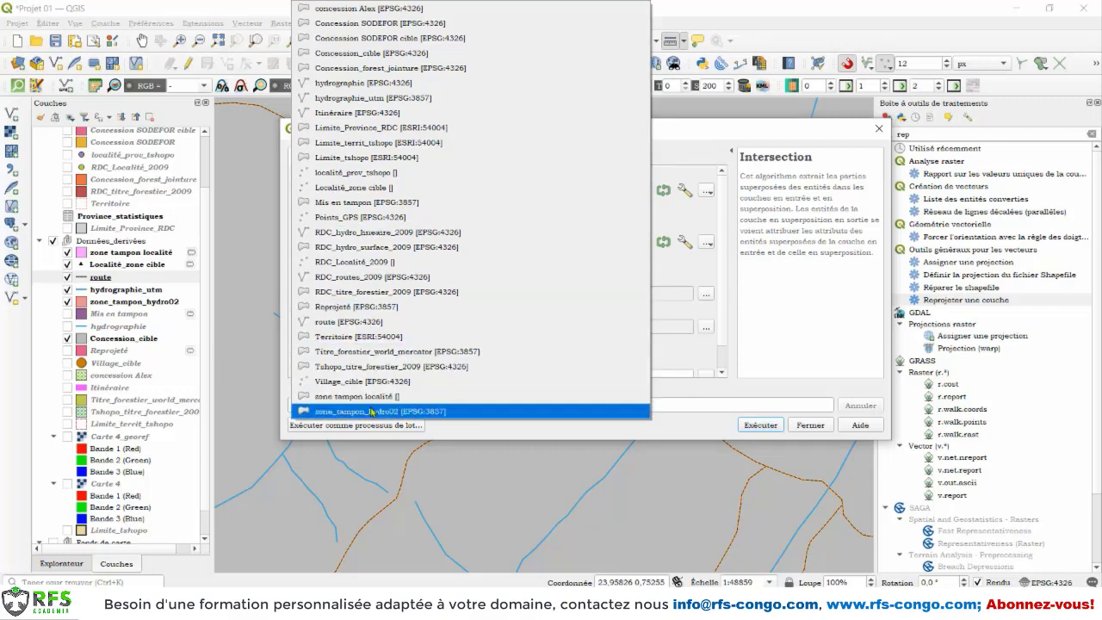
{"action": "left_click", "coordinate": [372, 399]}
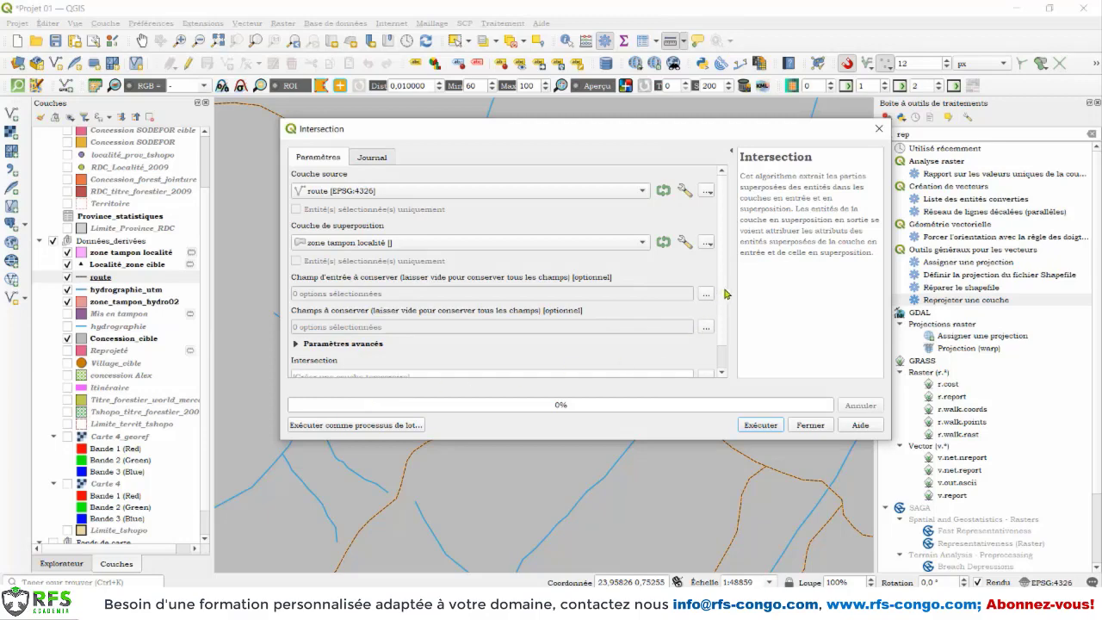
{"action": "left_click_drag", "start_coordinate": [726, 295], "coordinate": [729, 315]}
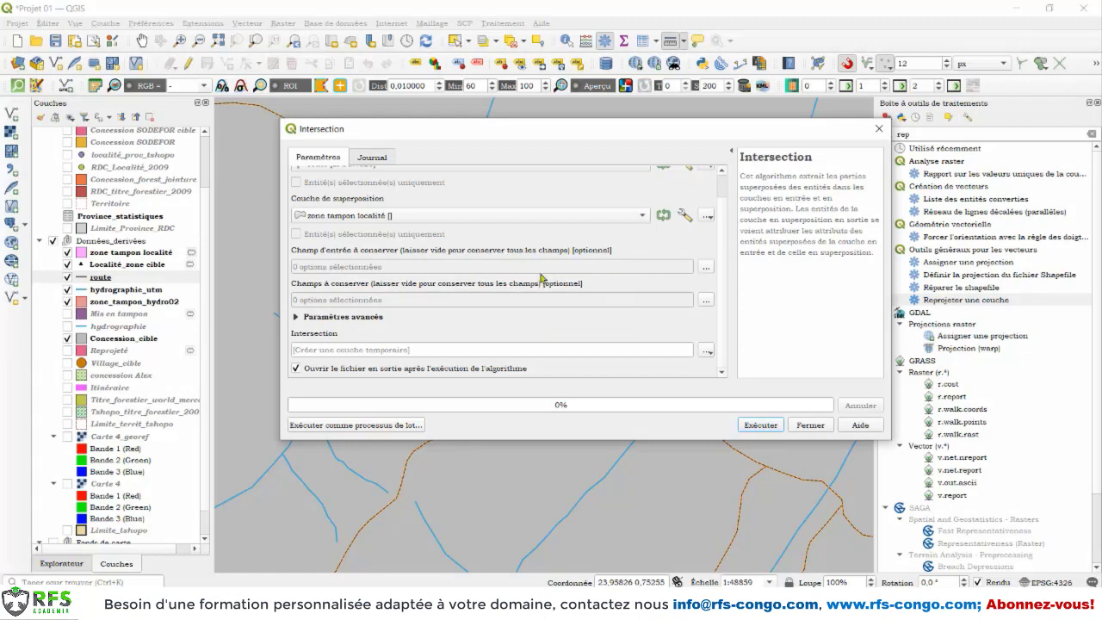
{"action": "left_click", "coordinate": [296, 318]}
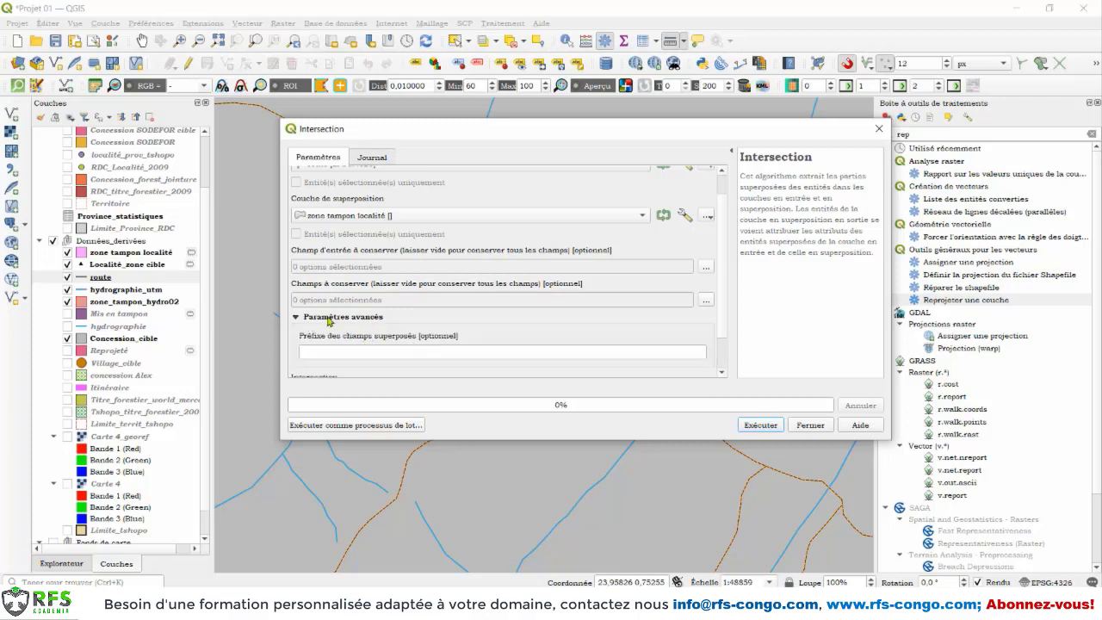
{"action": "left_click", "coordinate": [296, 318]}
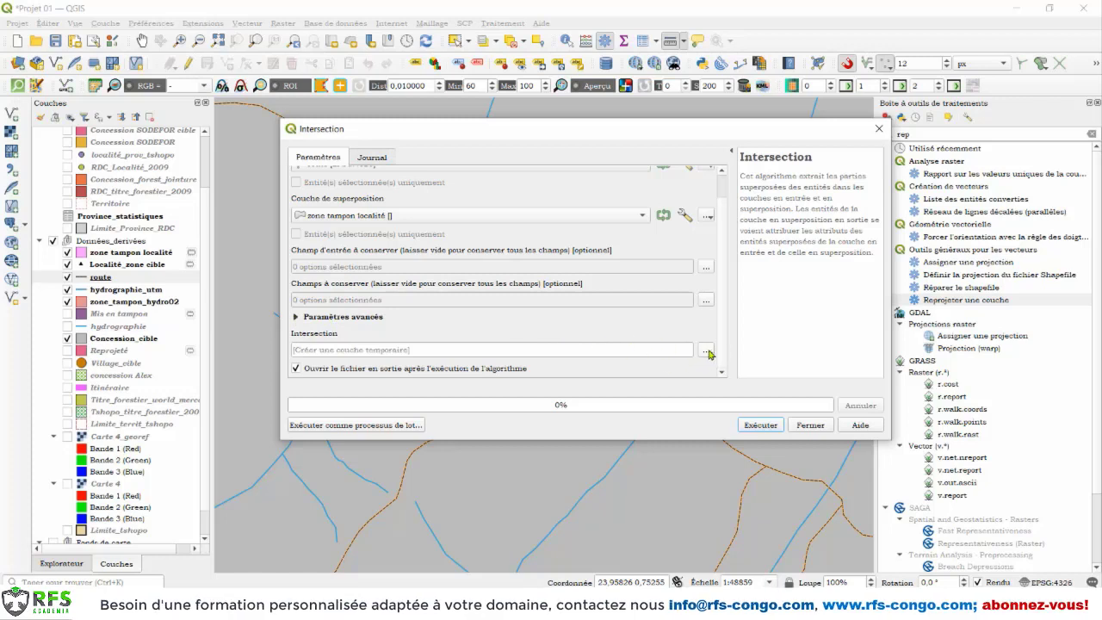
Step: Set the intersection output to the shapefile zone_tampon_route_localité in the Données_dérivées folder and run the algorithm
{"action": "left_click", "coordinate": [707, 351]}
{"action": "left_click", "coordinate": [733, 384]}
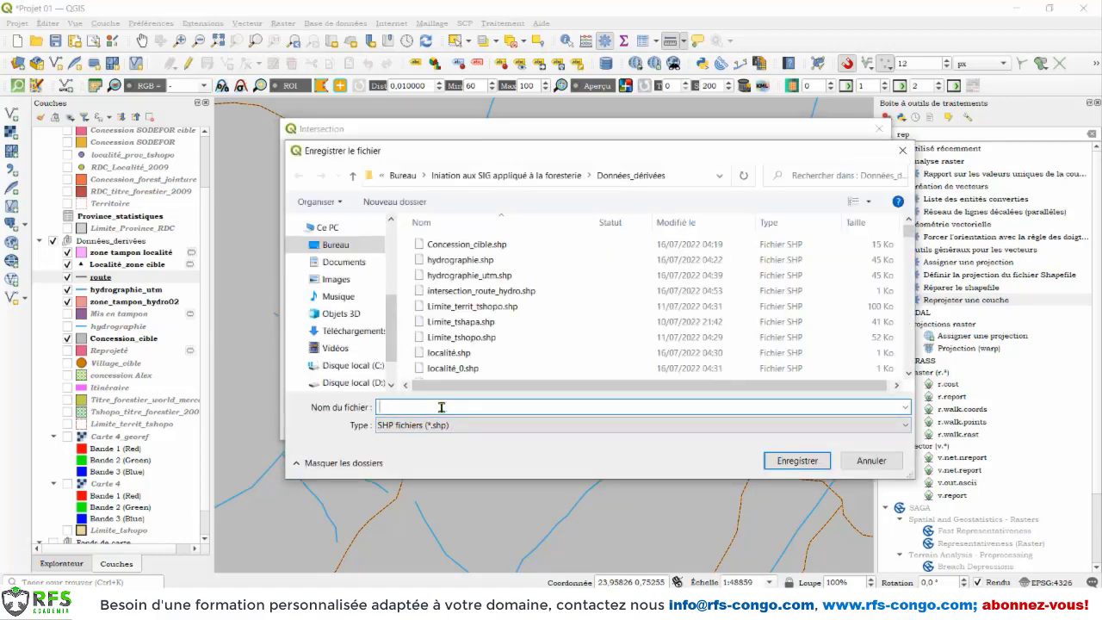
{"action": "type", "text": "zone_tampon"}
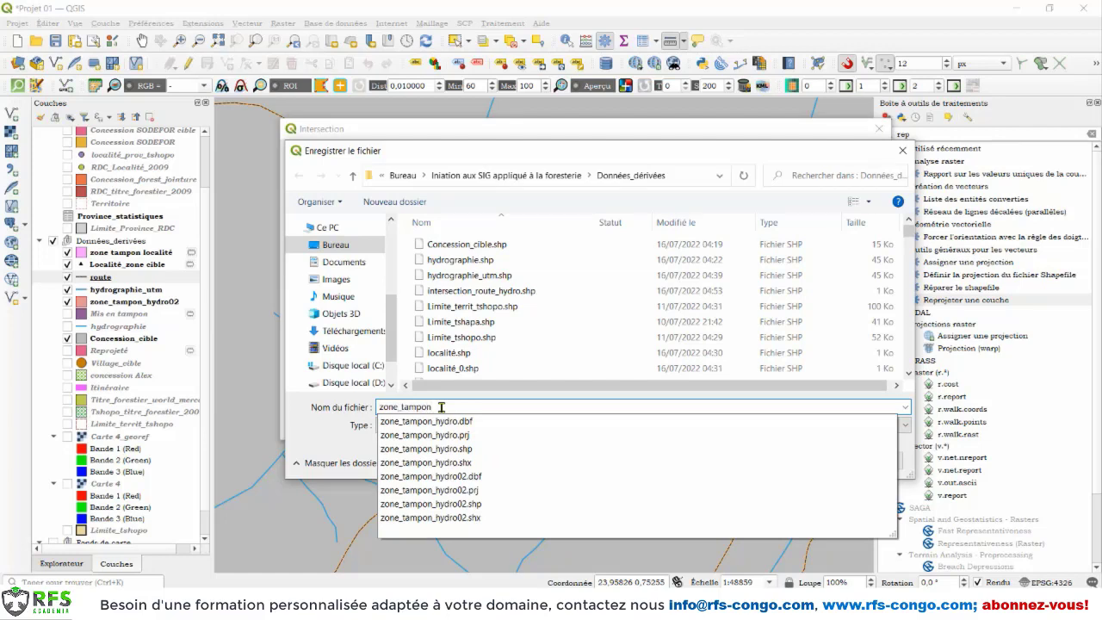
{"action": "type", "text": "-"}
{"action": "key", "text": "BackSpace"}
{"action": "type", "text": "_route_localité"}
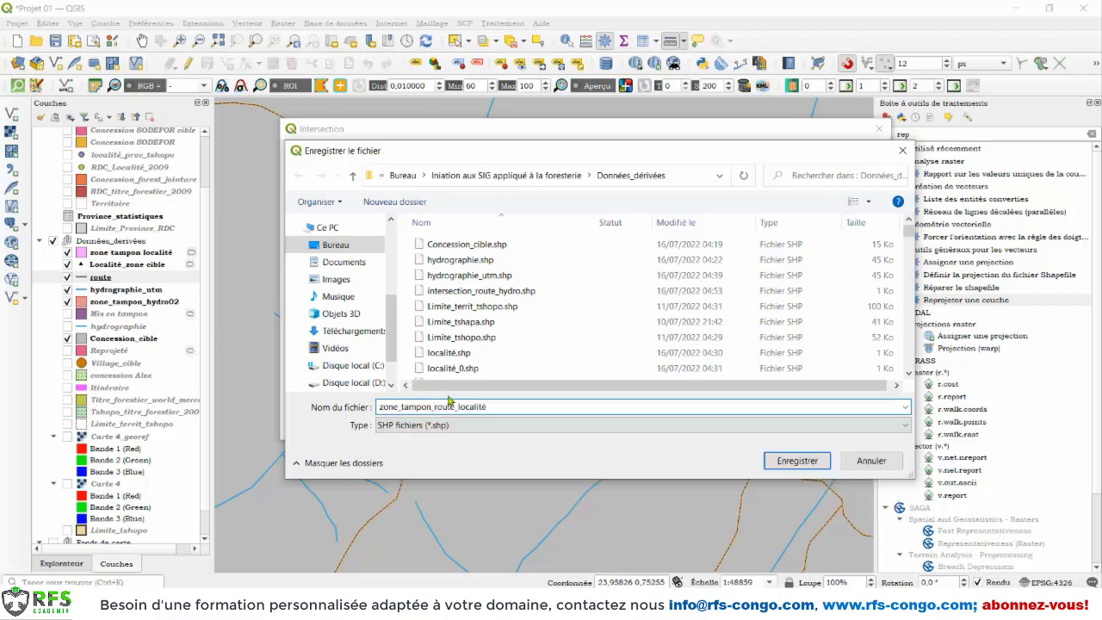
{"action": "left_click", "coordinate": [775, 462]}
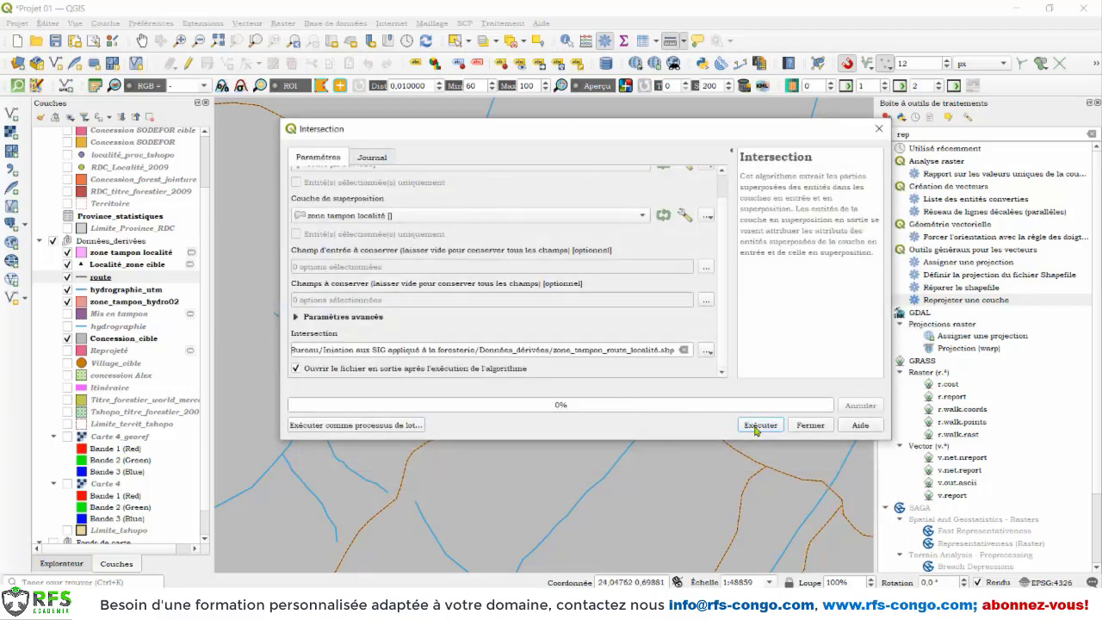
{"action": "left_click", "coordinate": [756, 426]}
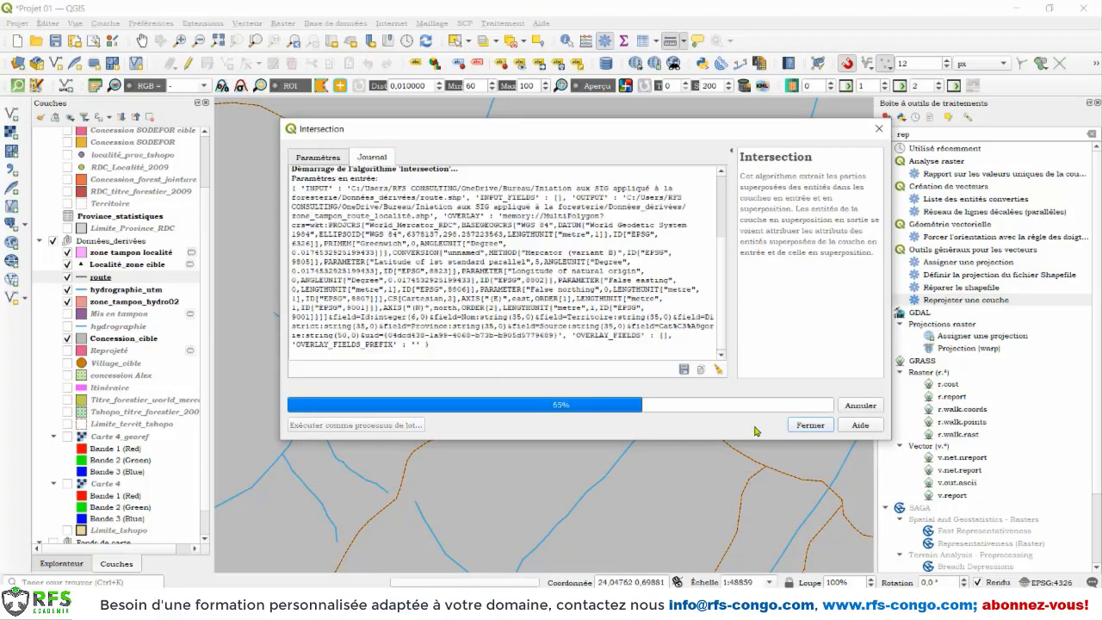
{"action": "left_click", "coordinate": [809, 425]}
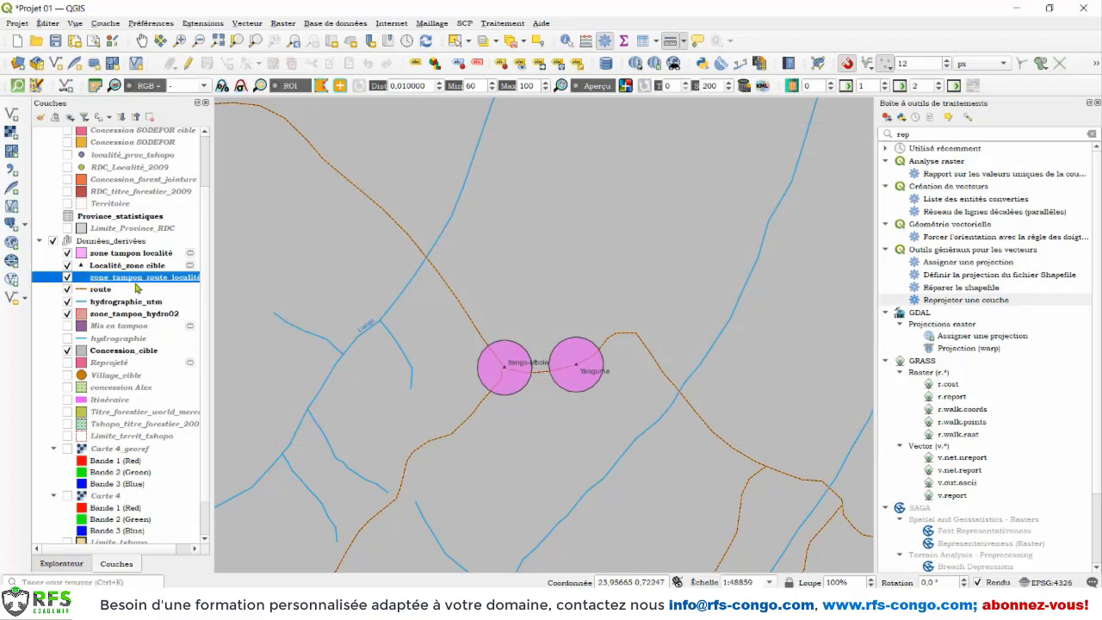
Step: Apply the "effect neon" line symbol to the zone_tampon_route_localité layer
{"action": "right_click", "coordinate": [112, 279]}
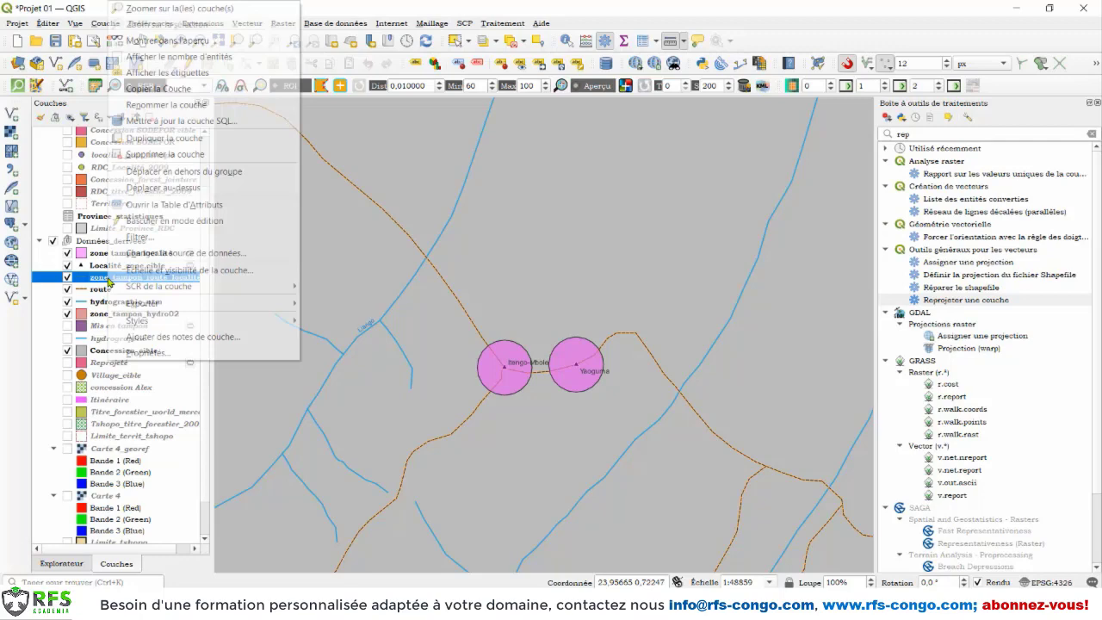
{"action": "left_click", "coordinate": [162, 353]}
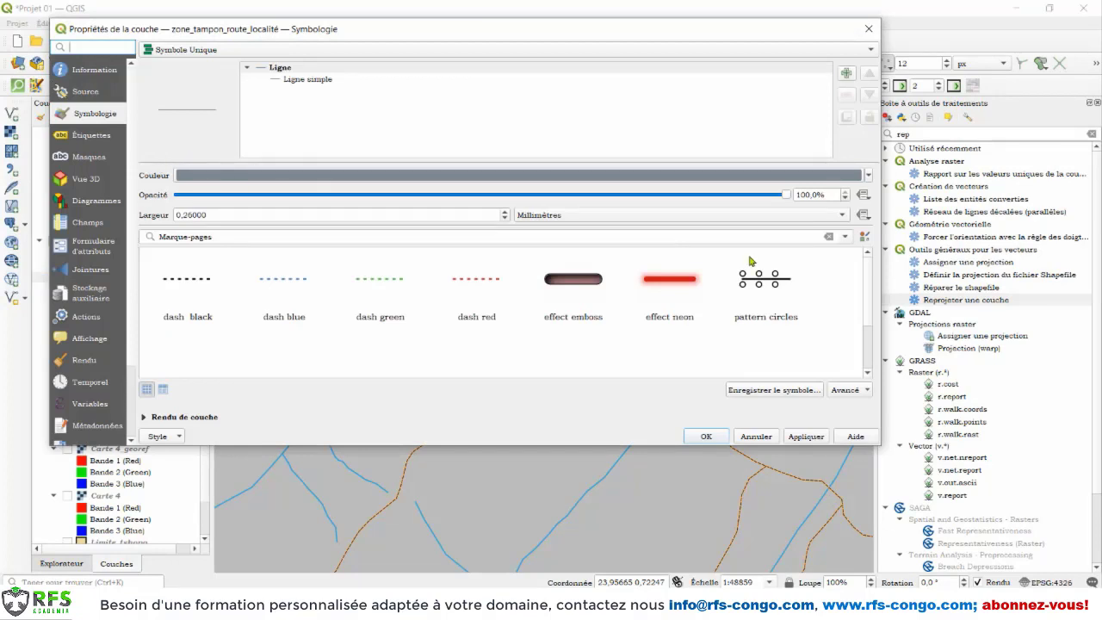
{"action": "left_click", "coordinate": [675, 280]}
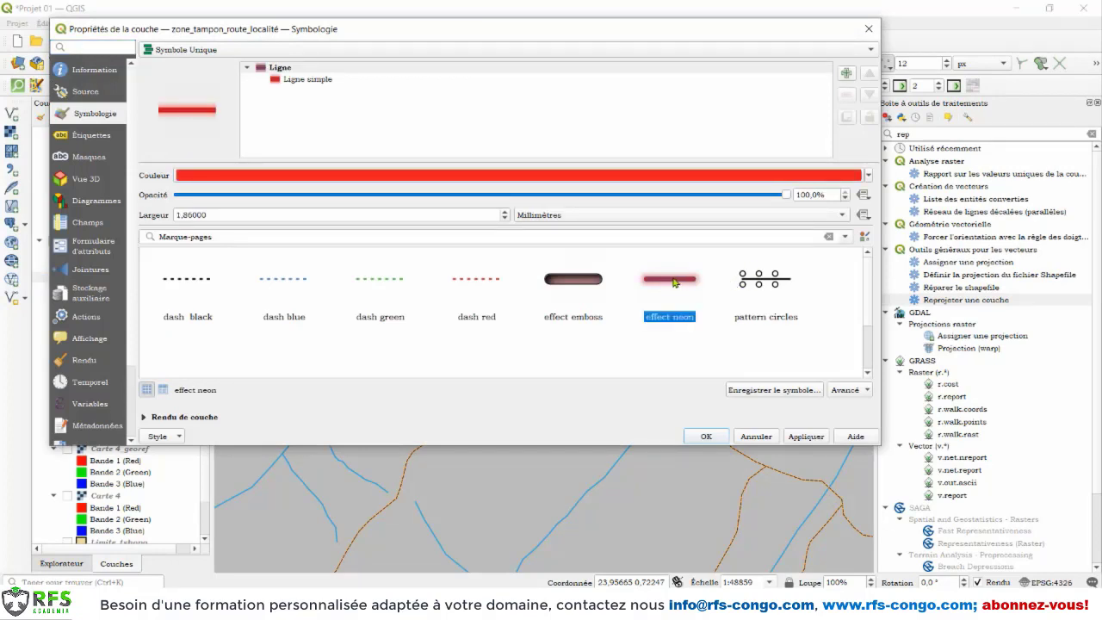
{"action": "left_click", "coordinate": [808, 437]}
{"action": "left_click_drag", "start_coordinate": [532, 33], "coordinate": [511, 139]}
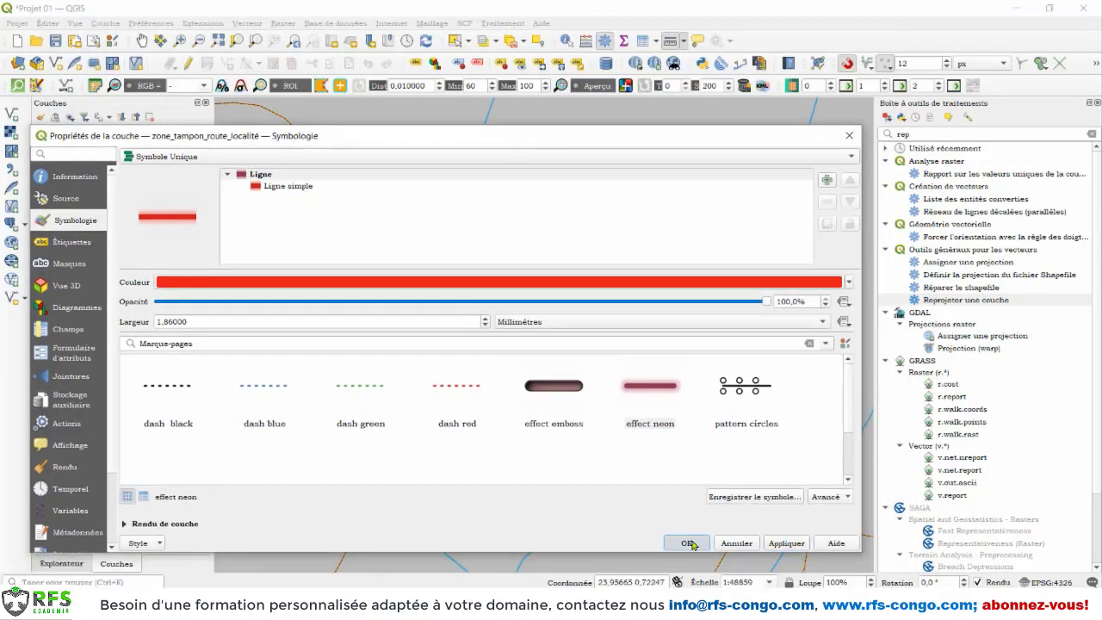
{"action": "left_click", "coordinate": [691, 541]}
Step: Examine the intersected road segments inside the locality buffers, briefly hiding the zone tampon localité layer for comparison
{"action": "scroll", "coordinate": [574, 376], "scroll_direction": "down", "scroll_amount": 2}
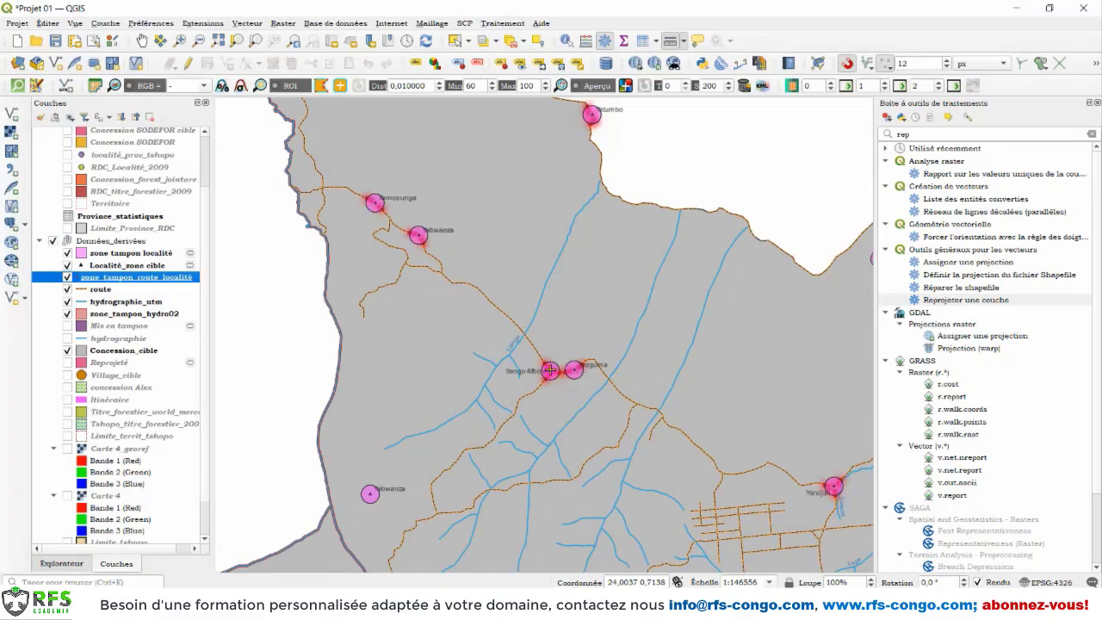
{"action": "scroll", "coordinate": [551, 370], "scroll_direction": "up", "scroll_amount": 4}
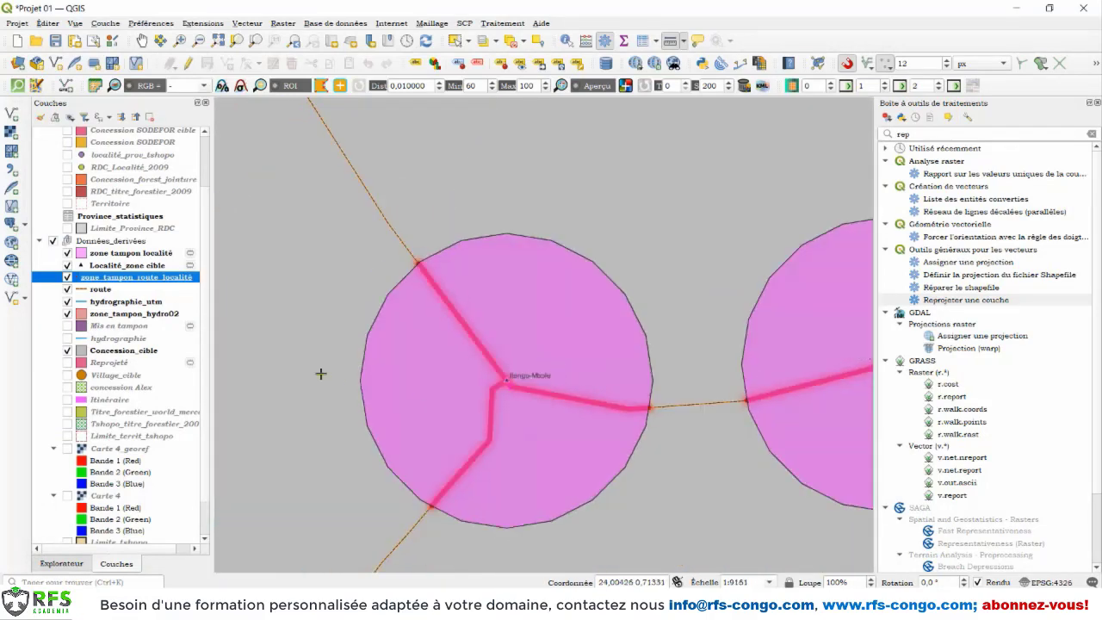
{"action": "left_click", "coordinate": [68, 253]}
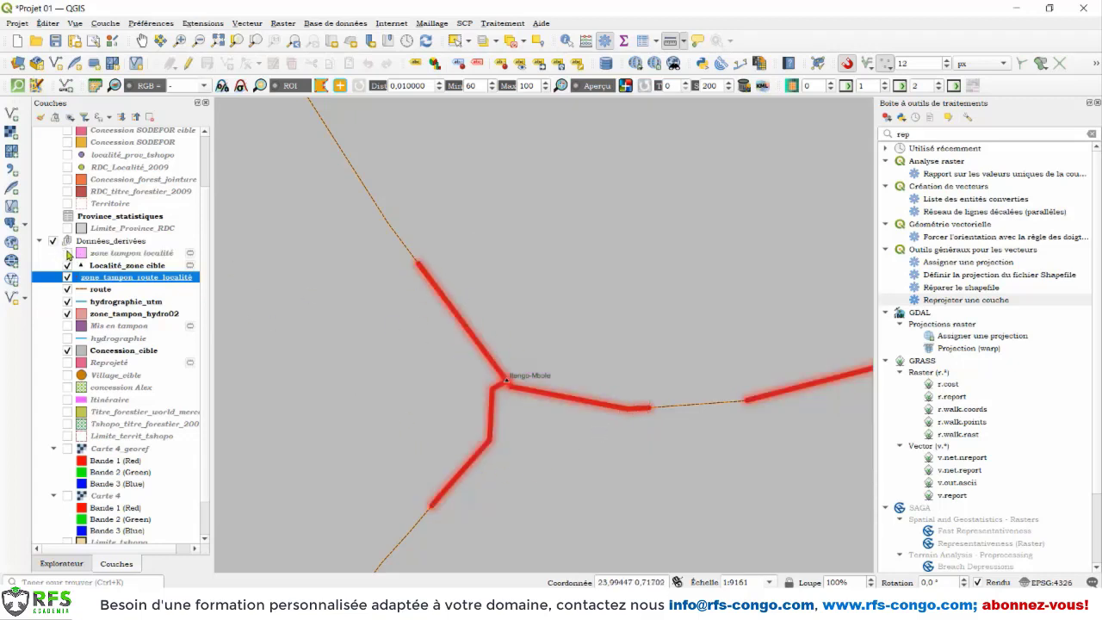
{"action": "left_click", "coordinate": [67, 253]}
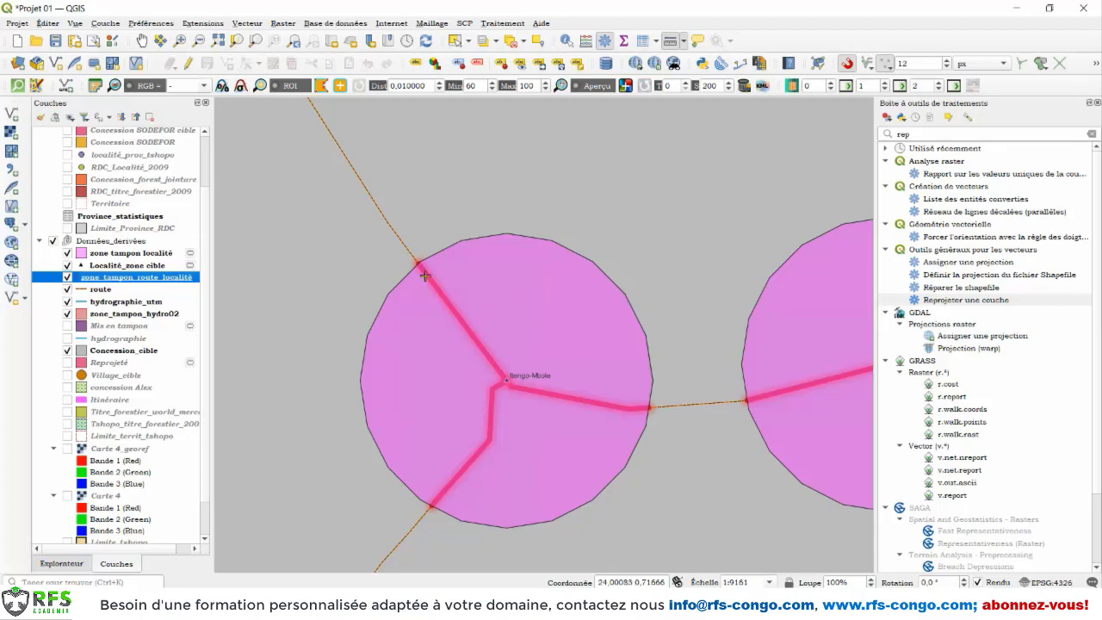
{"action": "scroll", "coordinate": [578, 385], "scroll_direction": "down", "scroll_amount": 5}
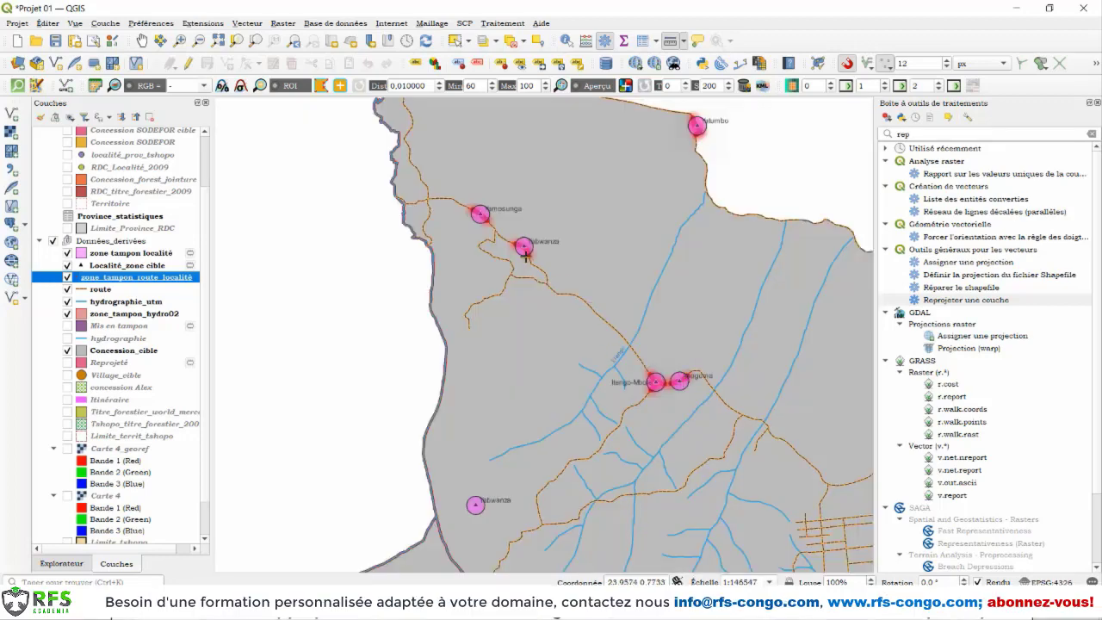
{"action": "scroll", "coordinate": [517, 244], "scroll_direction": "up", "scroll_amount": 3}
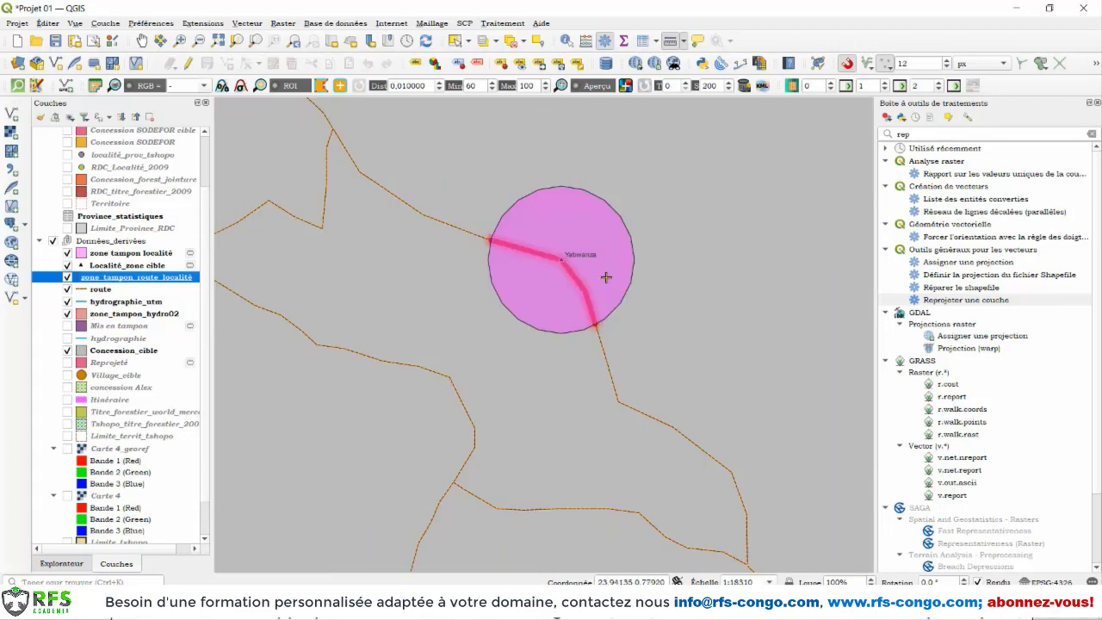
{"action": "scroll", "coordinate": [606, 277], "scroll_direction": "down", "scroll_amount": 2}
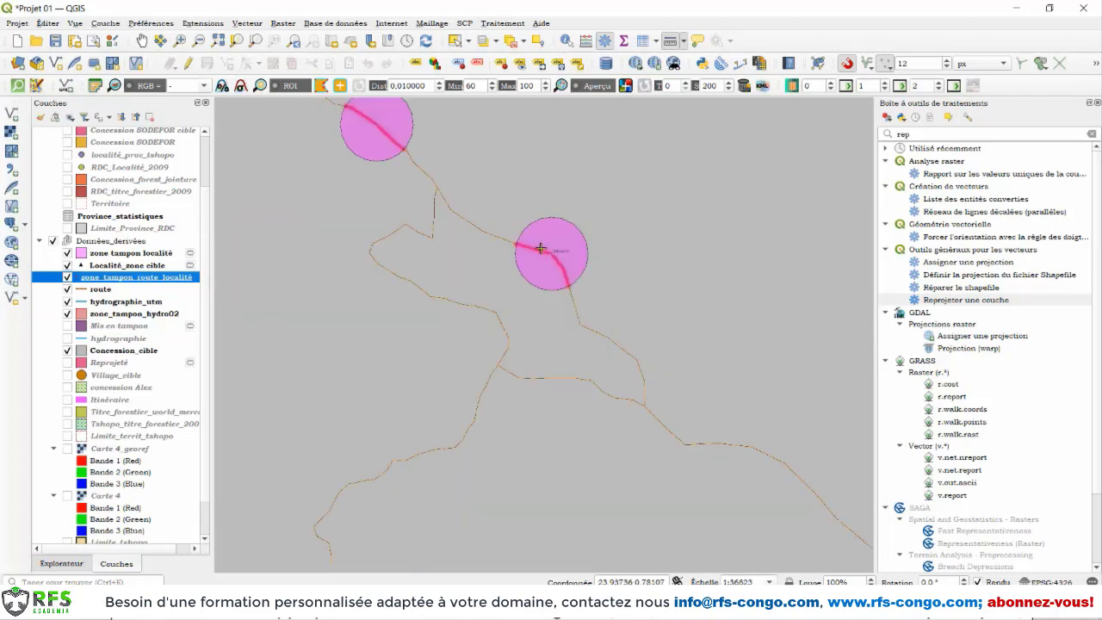
Step: Open the attribute table of zone_tampon_route_localité and review the fields inherited from the road and locality buffer layers
{"action": "right_click", "coordinate": [99, 277]}
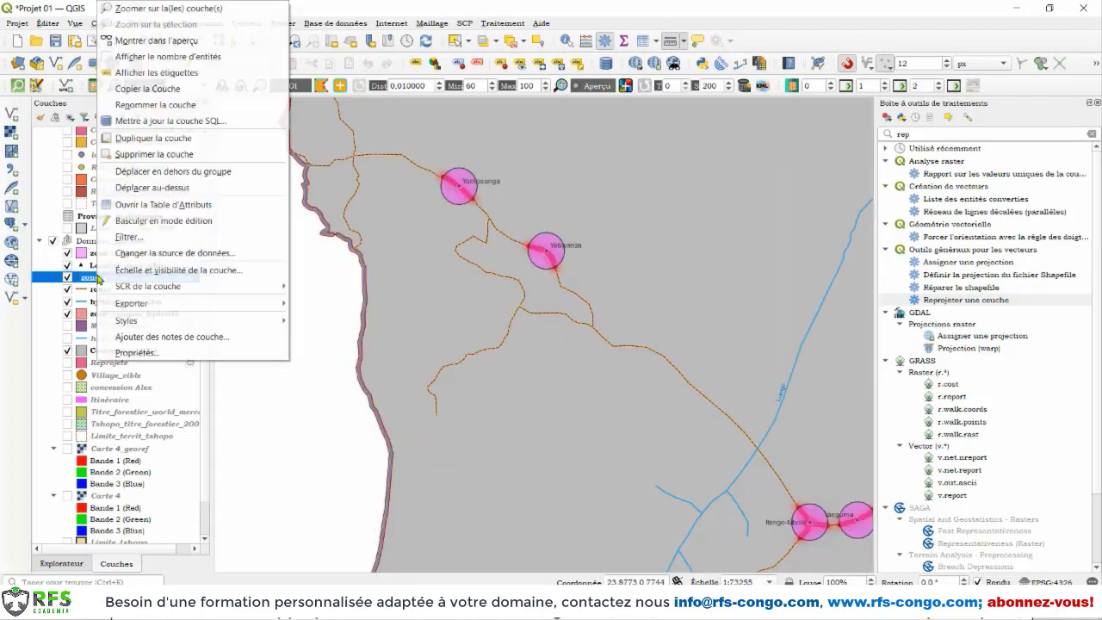
{"action": "left_click", "coordinate": [120, 205]}
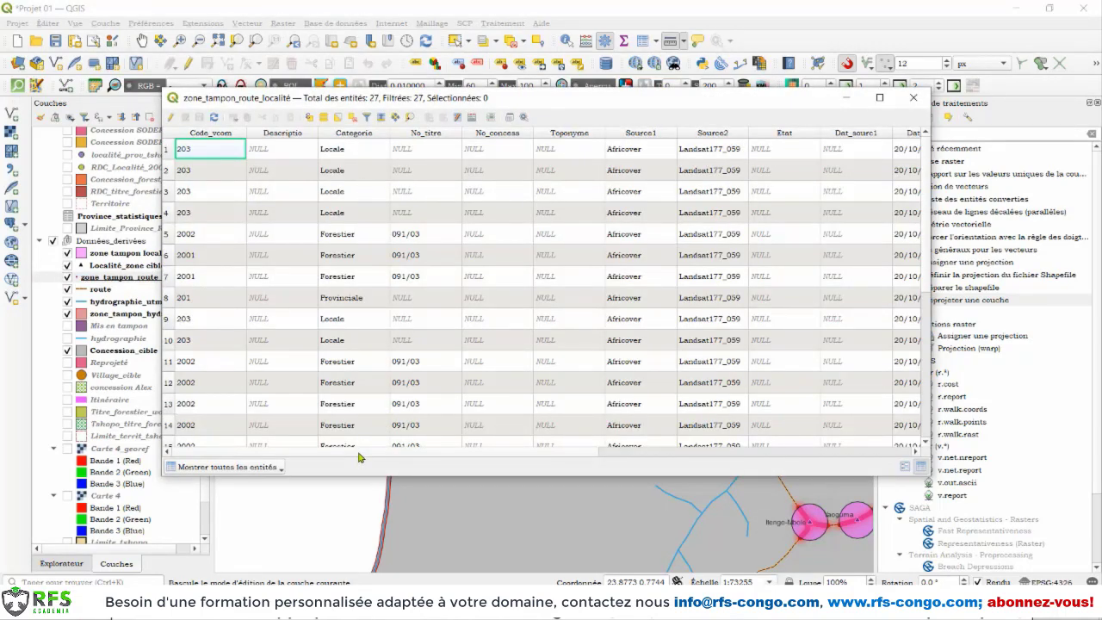
{"action": "left_click_drag", "start_coordinate": [374, 457], "coordinate": [344, 456]}
{"action": "left_click_drag", "start_coordinate": [525, 451], "coordinate": [872, 466]}
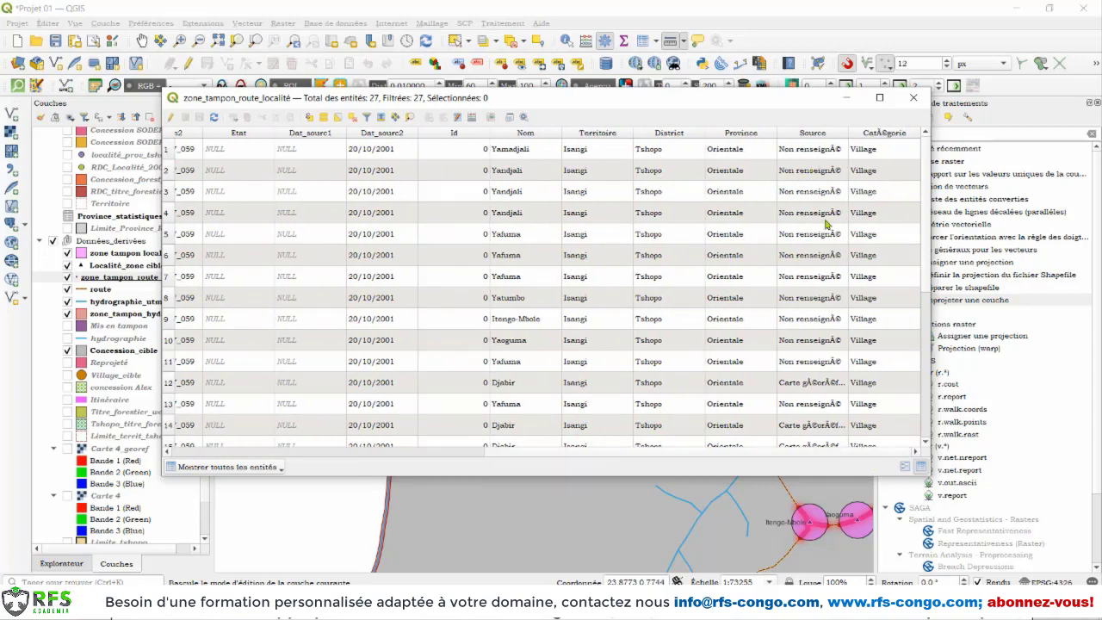
Step: Review the remaining fields in the zone_tampon_route_localité attribute table, close it and look over the buffered roads on the map
{"action": "left_click_drag", "start_coordinate": [656, 453], "coordinate": [228, 448]}
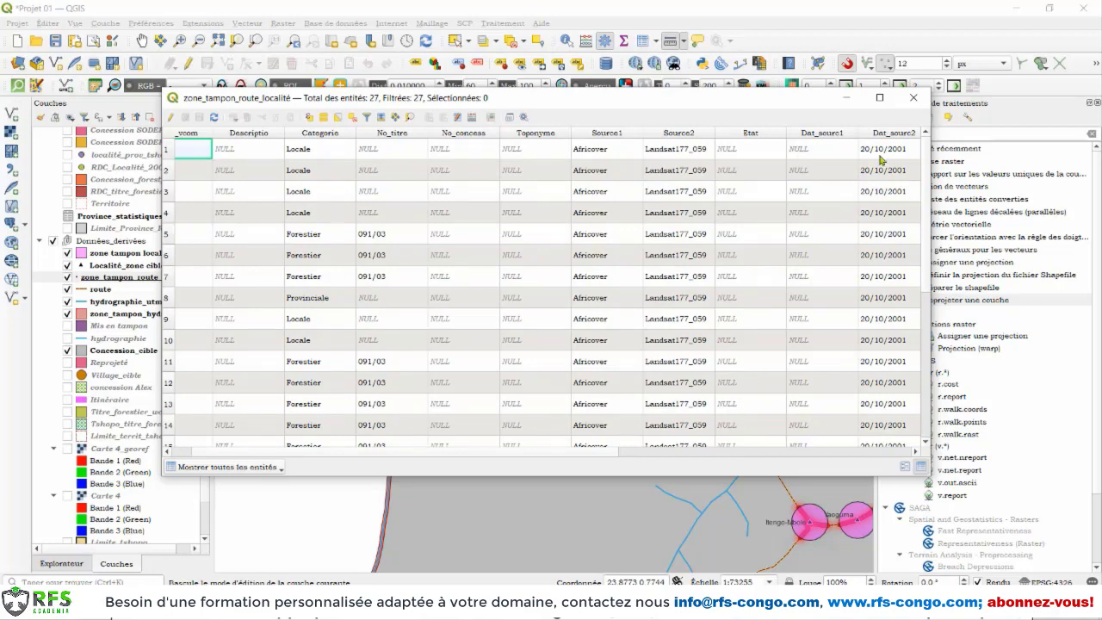
{"action": "left_click", "coordinate": [914, 98]}
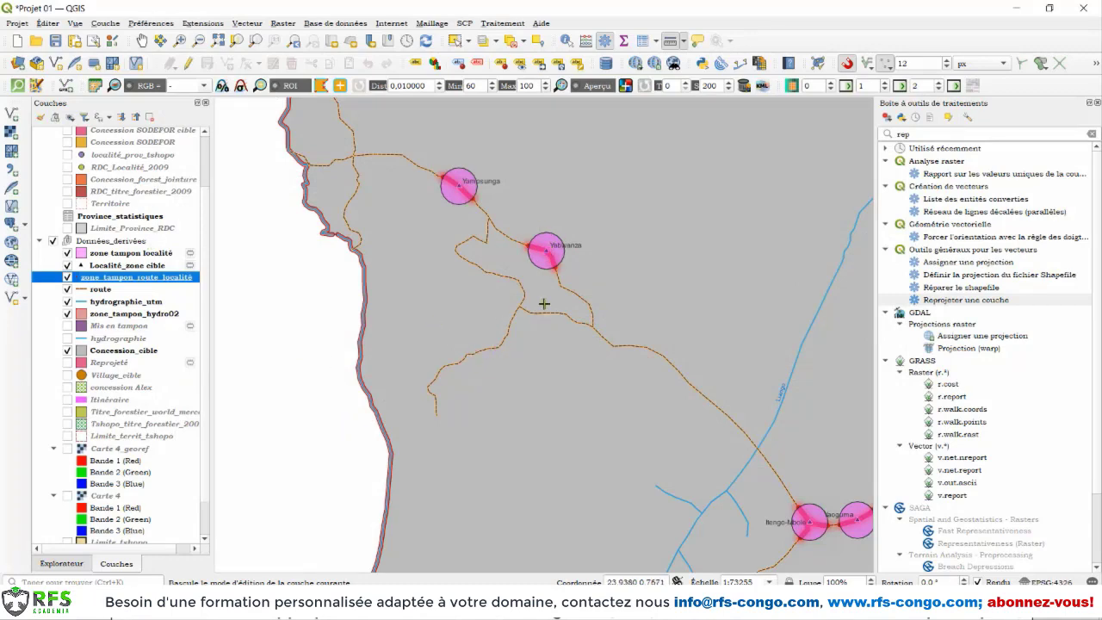
{"action": "scroll", "coordinate": [544, 302], "scroll_direction": "down", "scroll_amount": 1}
{"action": "scroll", "coordinate": [609, 334], "scroll_direction": "down", "scroll_amount": 1}
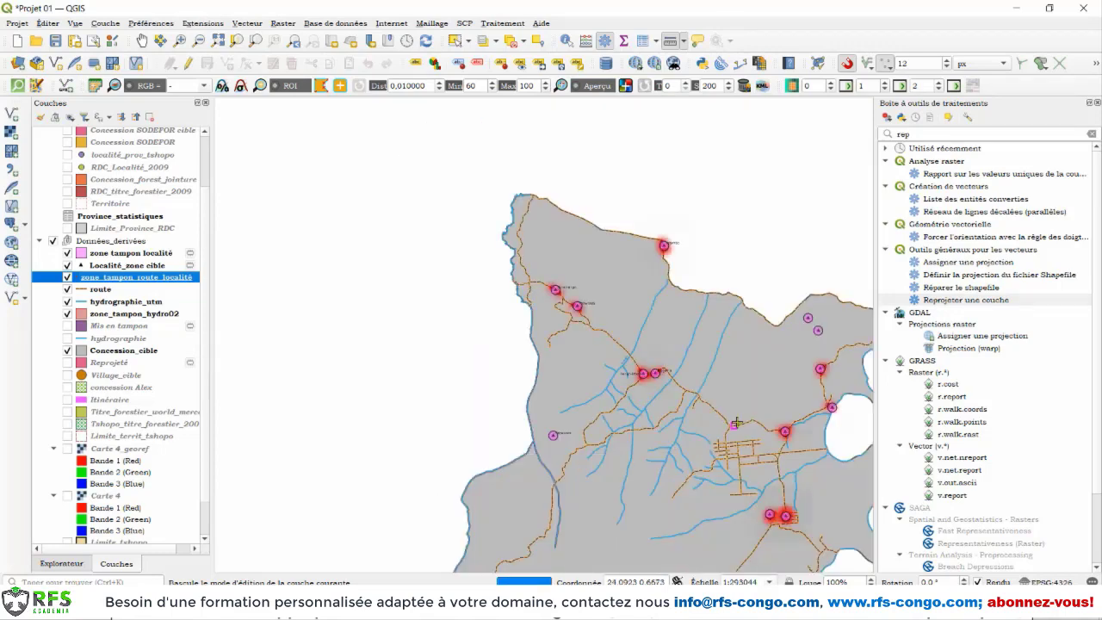
{"action": "scroll", "coordinate": [745, 423], "scroll_direction": "up", "scroll_amount": 1}
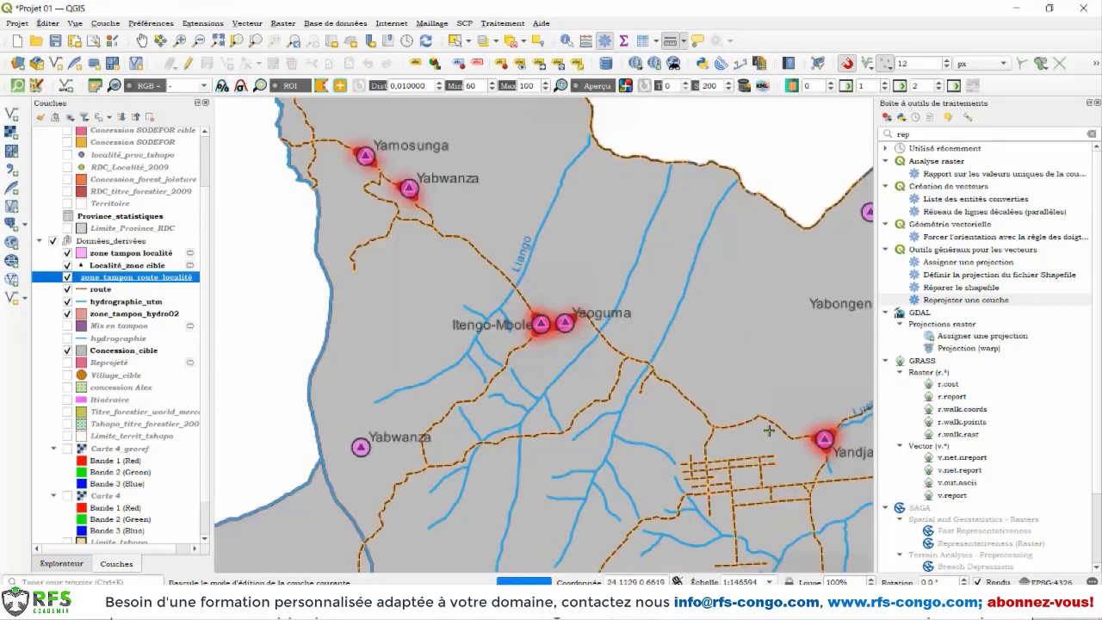
{"action": "left_click", "coordinate": [247, 23]}
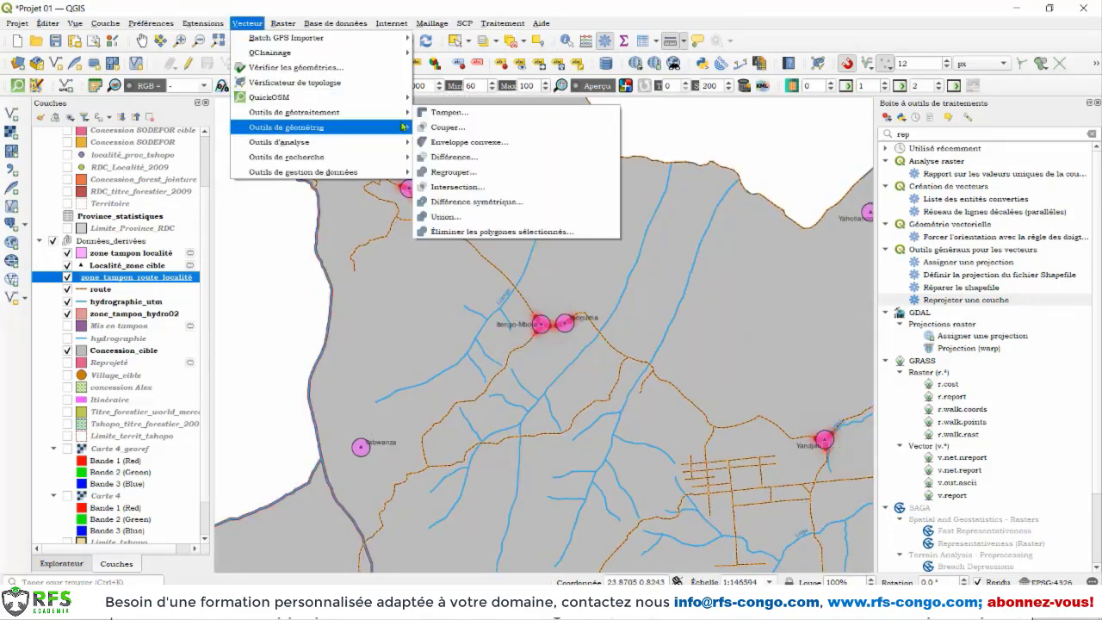
{"action": "mouse_move", "coordinate": [344, 112]}
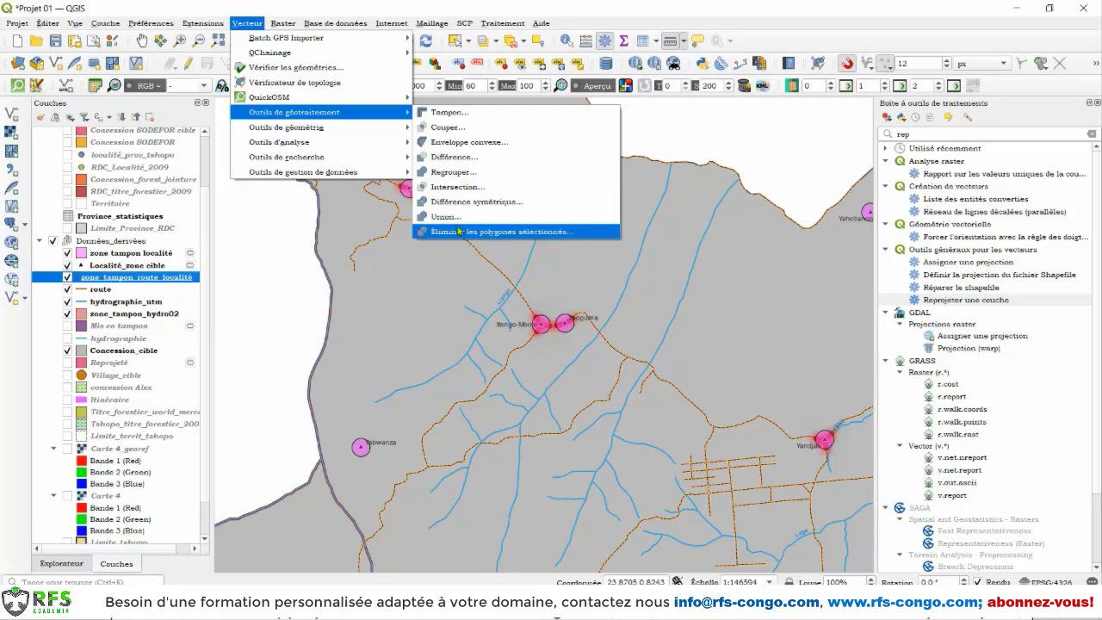
{"action": "mouse_move", "coordinate": [280, 129]}
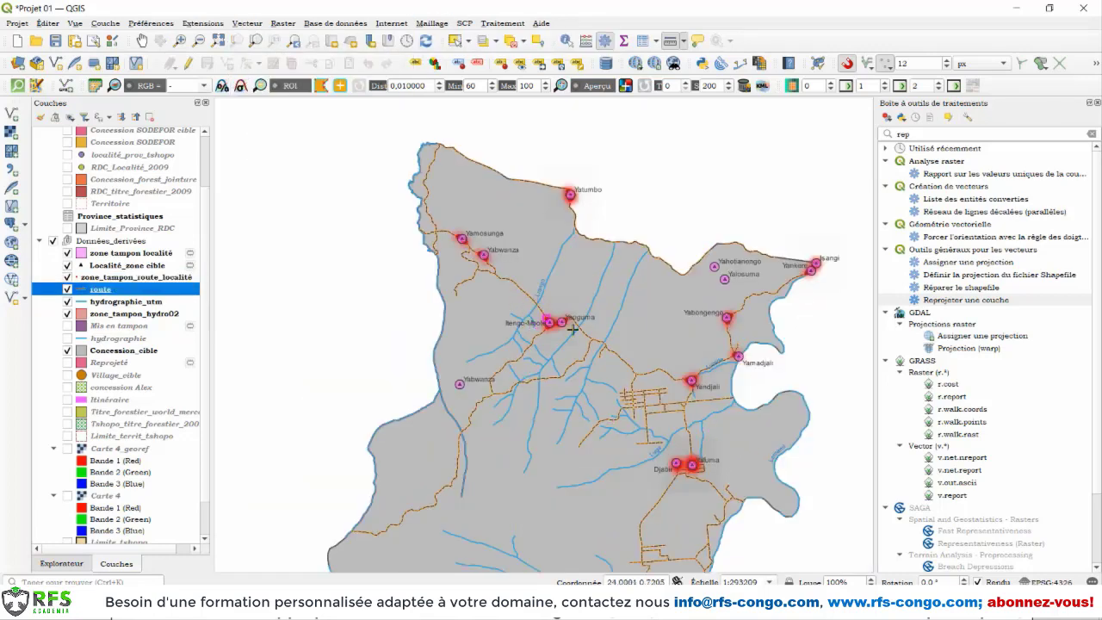
{"action": "scroll", "coordinate": [639, 376], "scroll_direction": "up", "scroll_amount": 1}
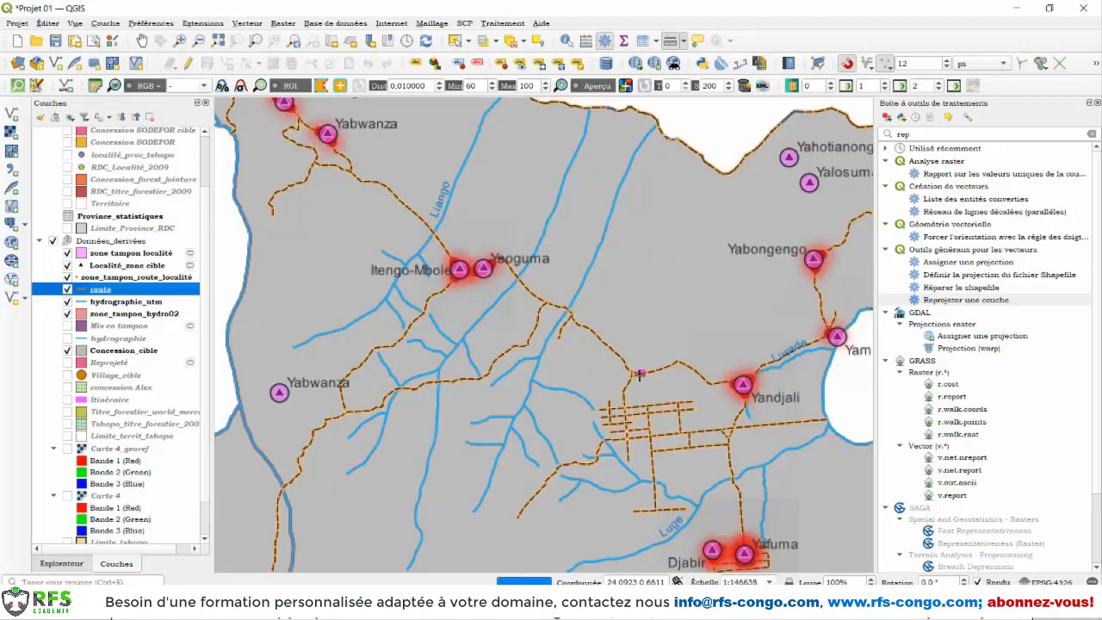
{"action": "scroll", "coordinate": [638, 376], "scroll_direction": "down", "scroll_amount": 1}
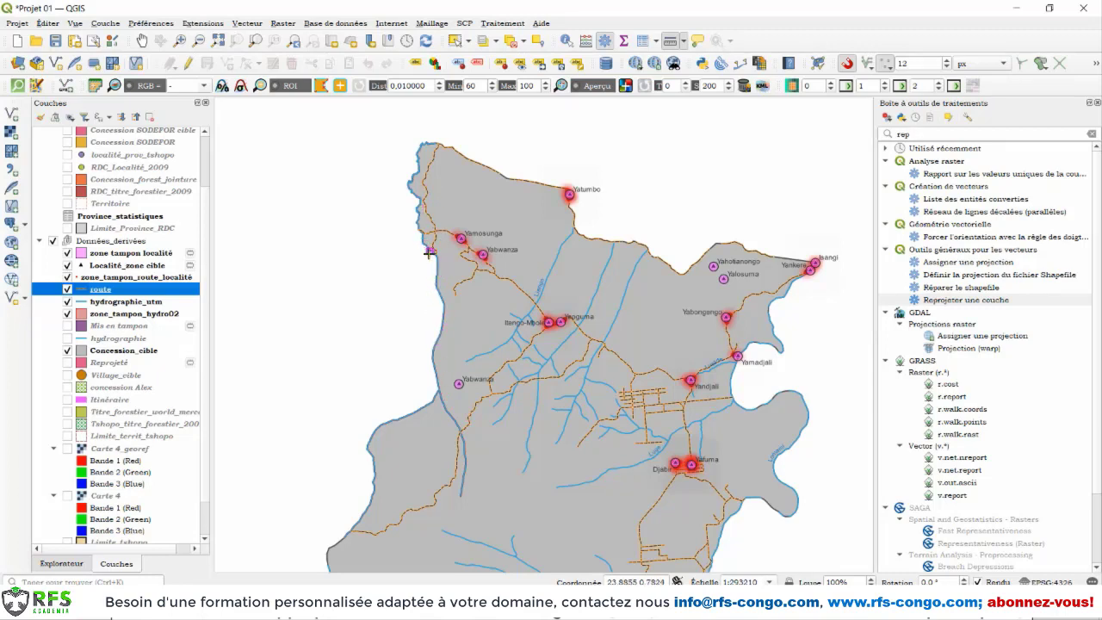
Step: Select the two adjoining river segments along the concession's western boundary in the hydrographie_utm layer
{"action": "left_click", "coordinate": [118, 303]}
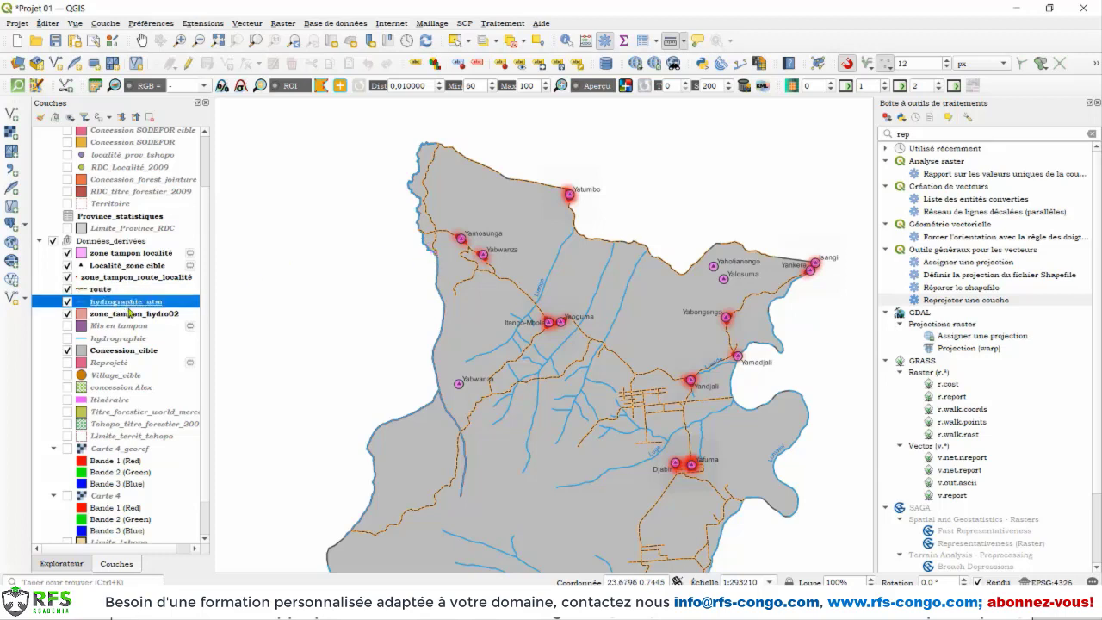
{"action": "left_click", "coordinate": [469, 41]}
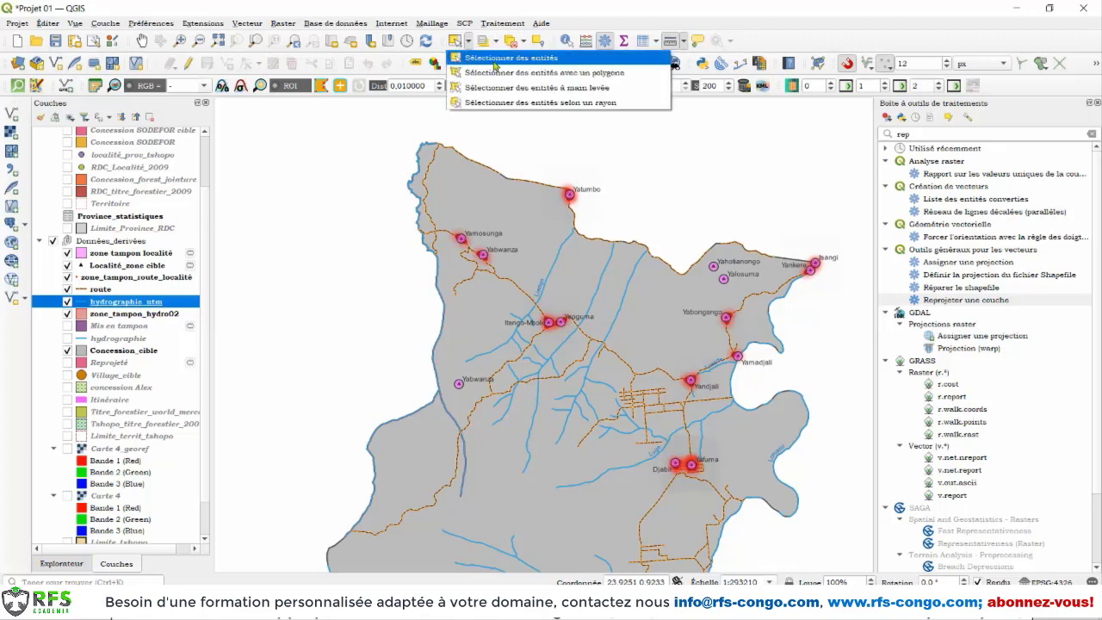
{"action": "left_click", "coordinate": [473, 59]}
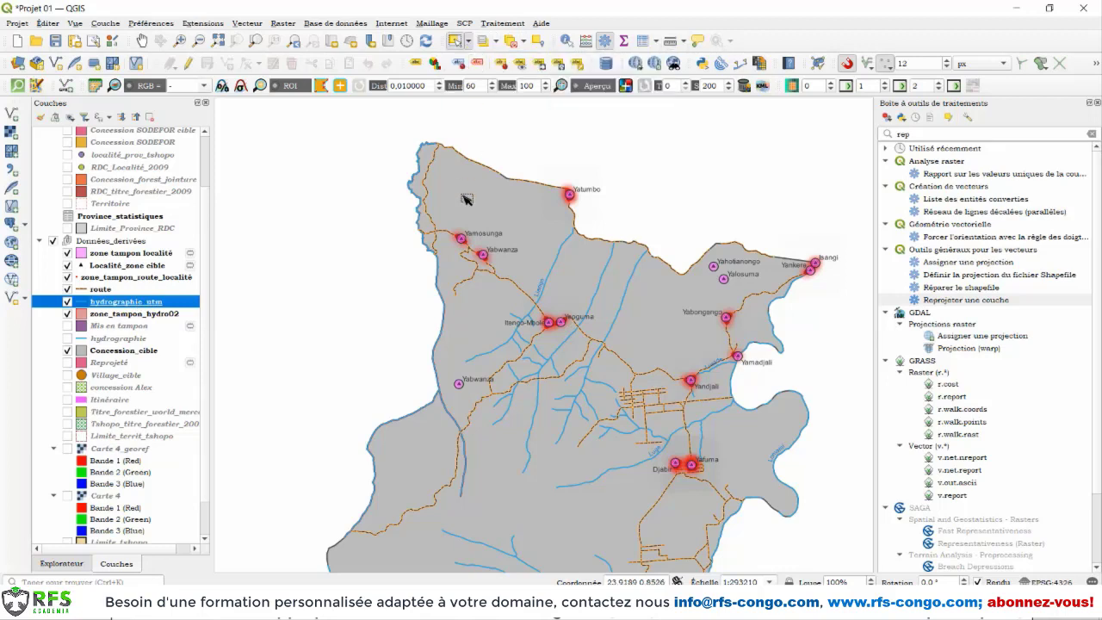
{"action": "left_click", "coordinate": [422, 204]}
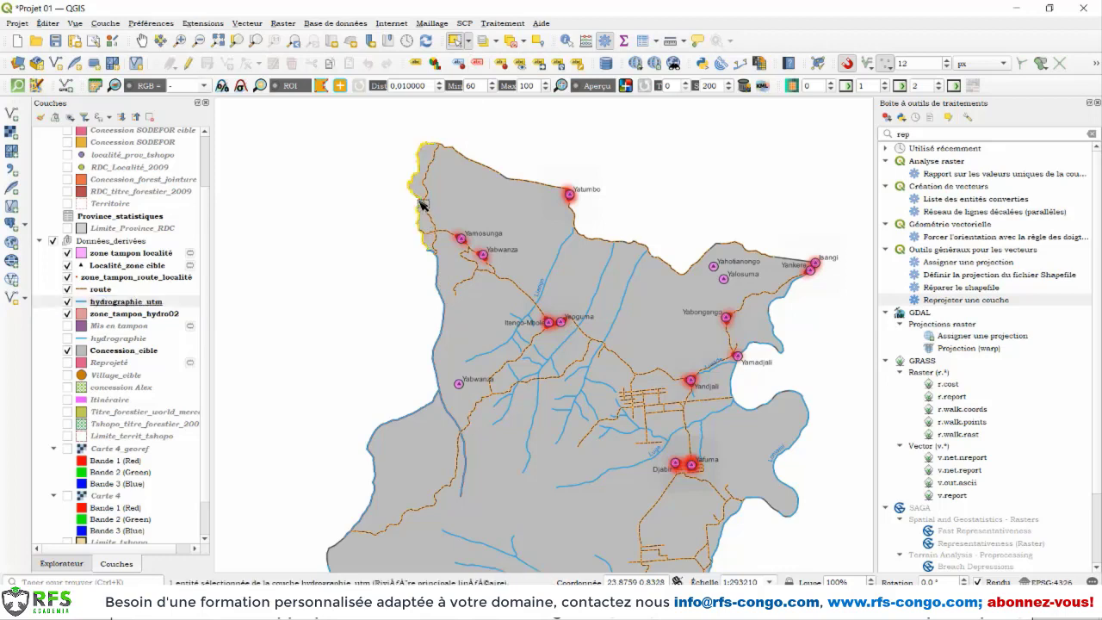
{"action": "left_click", "coordinate": [439, 289], "text": "shift"}
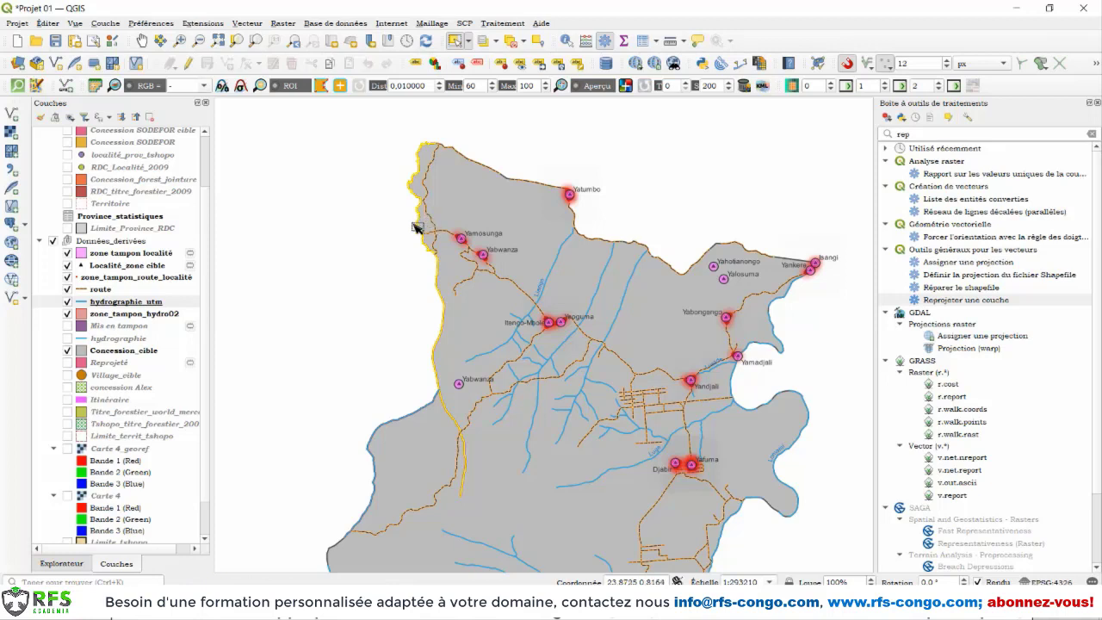
{"action": "left_click", "coordinate": [437, 250], "text": "shift"}
Step: Start the Regrouper geoprocessing tool on hydrographie_utm and restrict it to the selected features only
{"action": "left_click", "coordinate": [160, 303]}
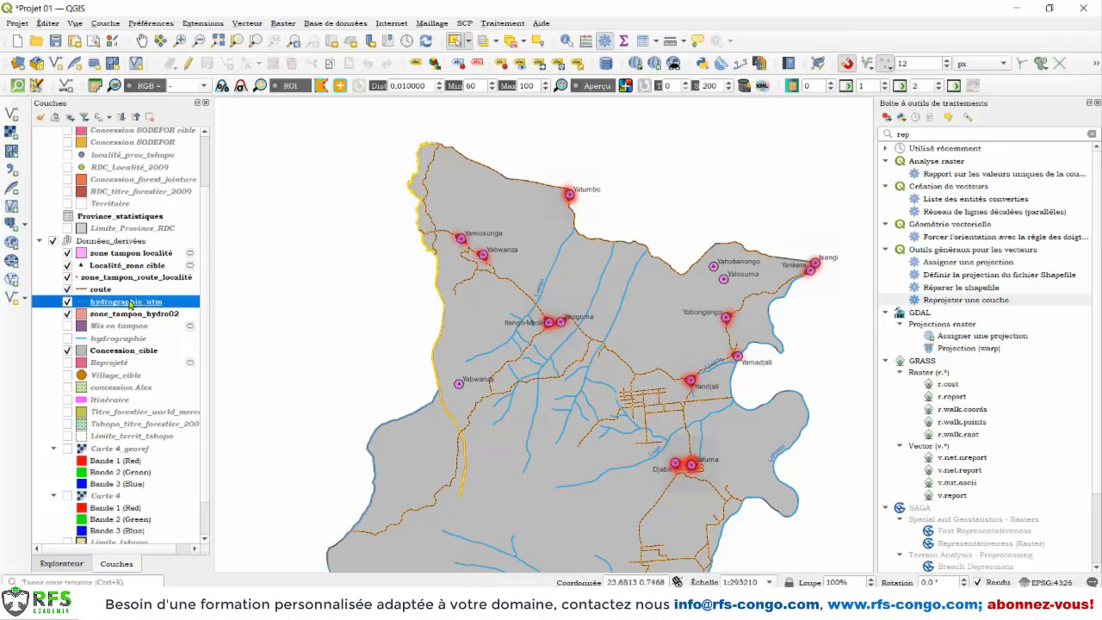
{"action": "left_click", "coordinate": [246, 23]}
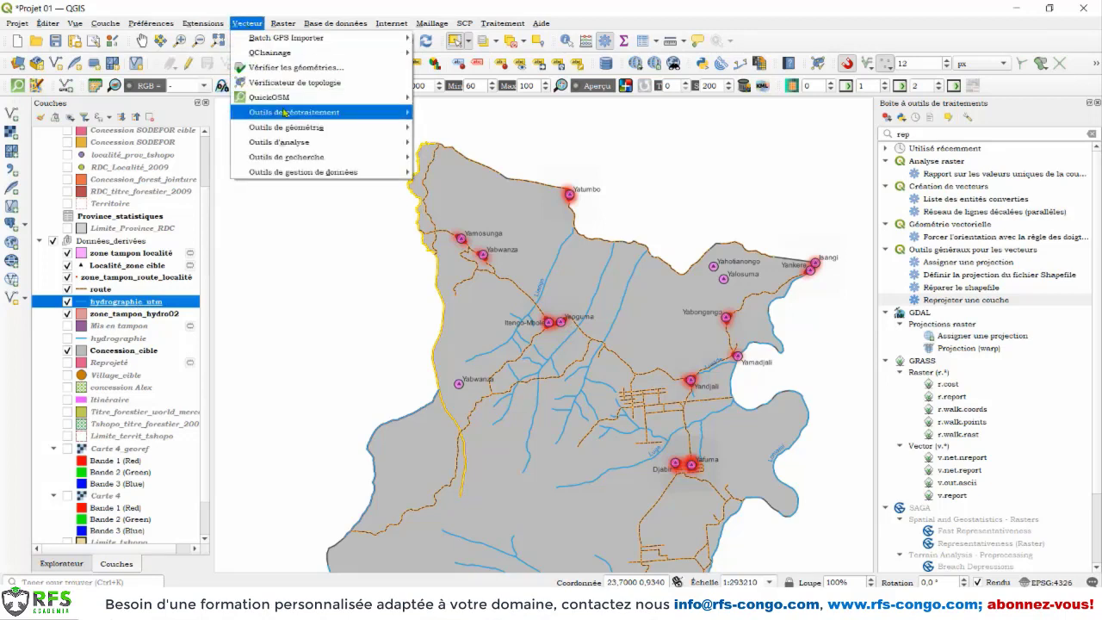
{"action": "mouse_move", "coordinate": [284, 113]}
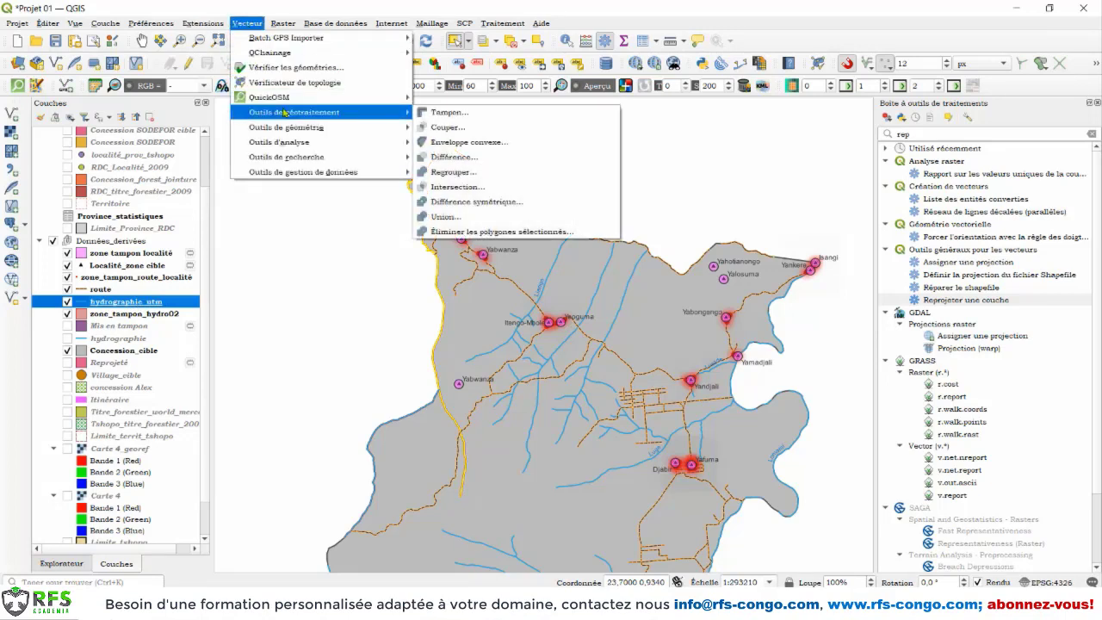
{"action": "left_click", "coordinate": [446, 172]}
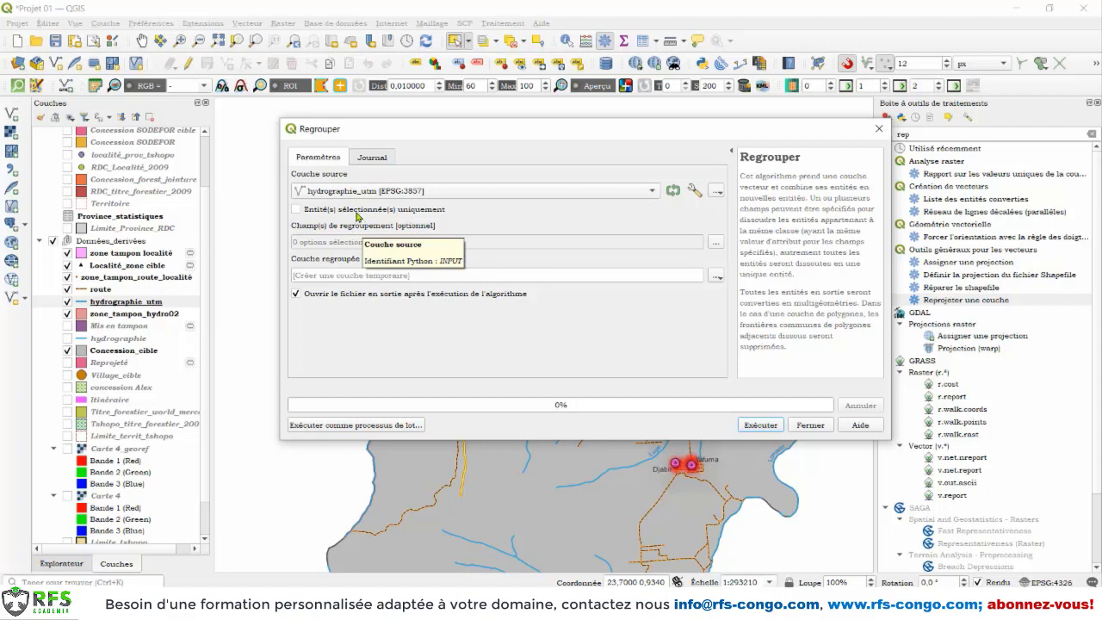
{"action": "left_click", "coordinate": [315, 216]}
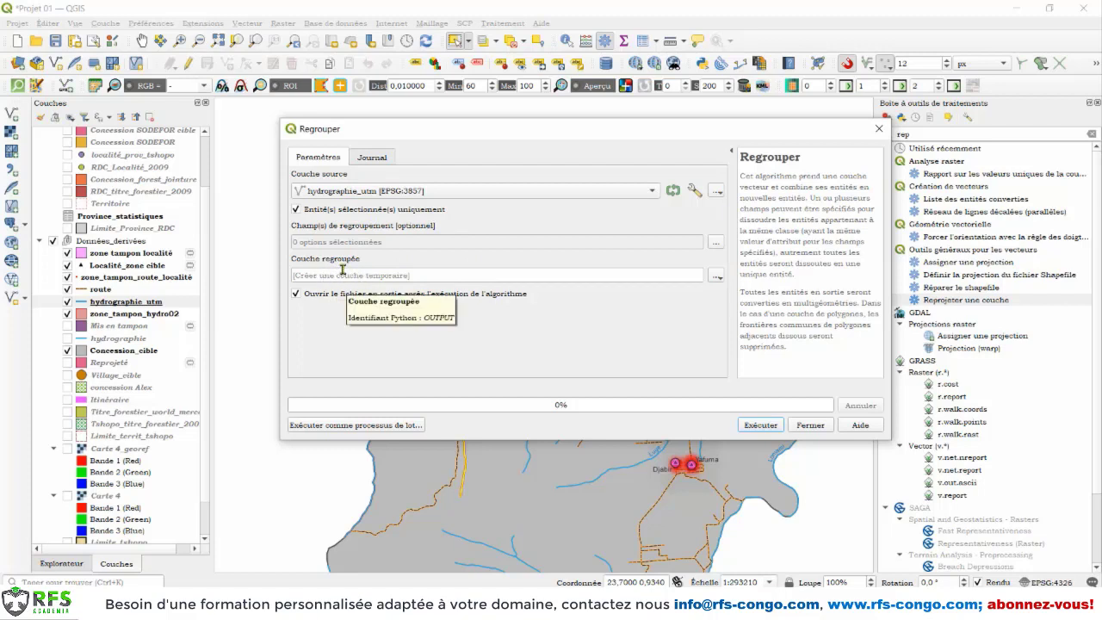
Step: Set the dissolved output to the shapefile rivière_cible in the Données_dérivées folder and run the algorithm
{"action": "left_click", "coordinate": [716, 277]}
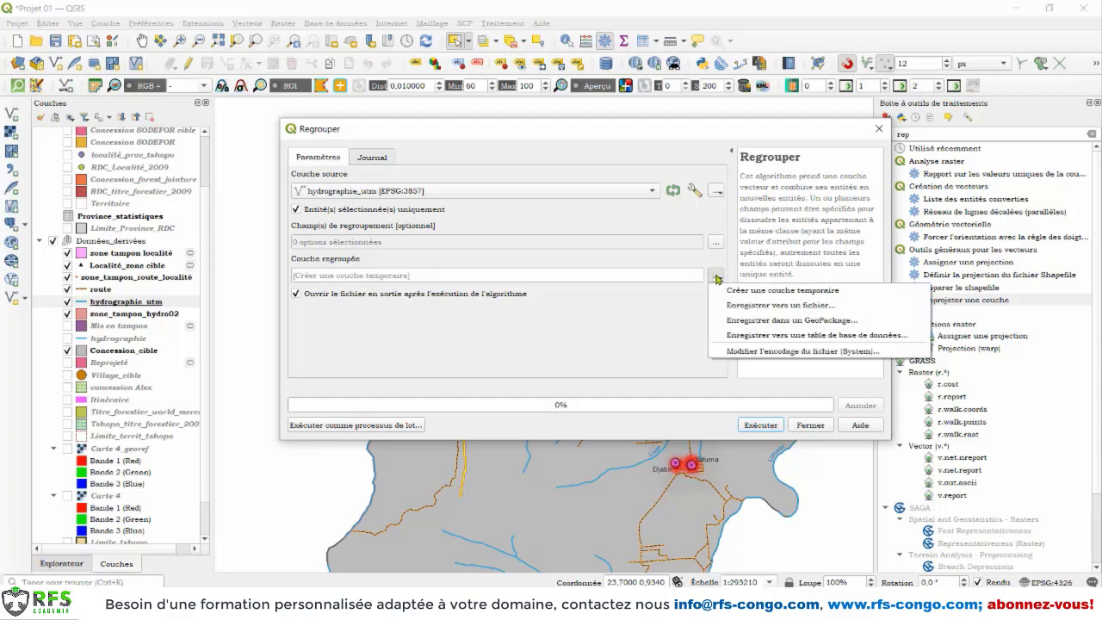
{"action": "left_click", "coordinate": [740, 306]}
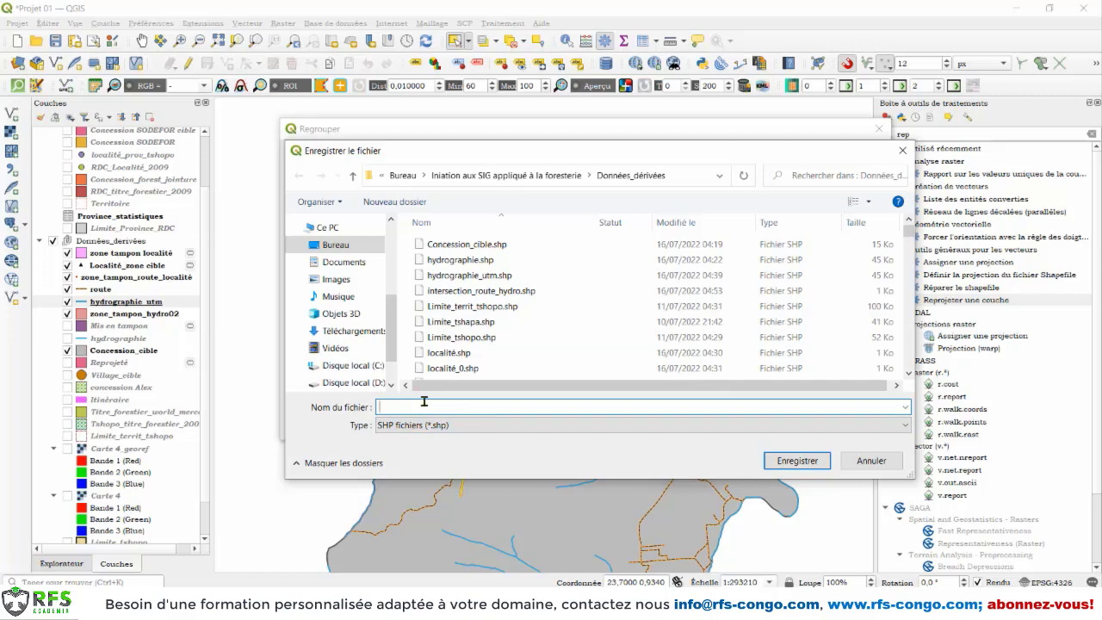
{"action": "type", "text": "rivière_cible"}
{"action": "left_click", "coordinate": [796, 469]}
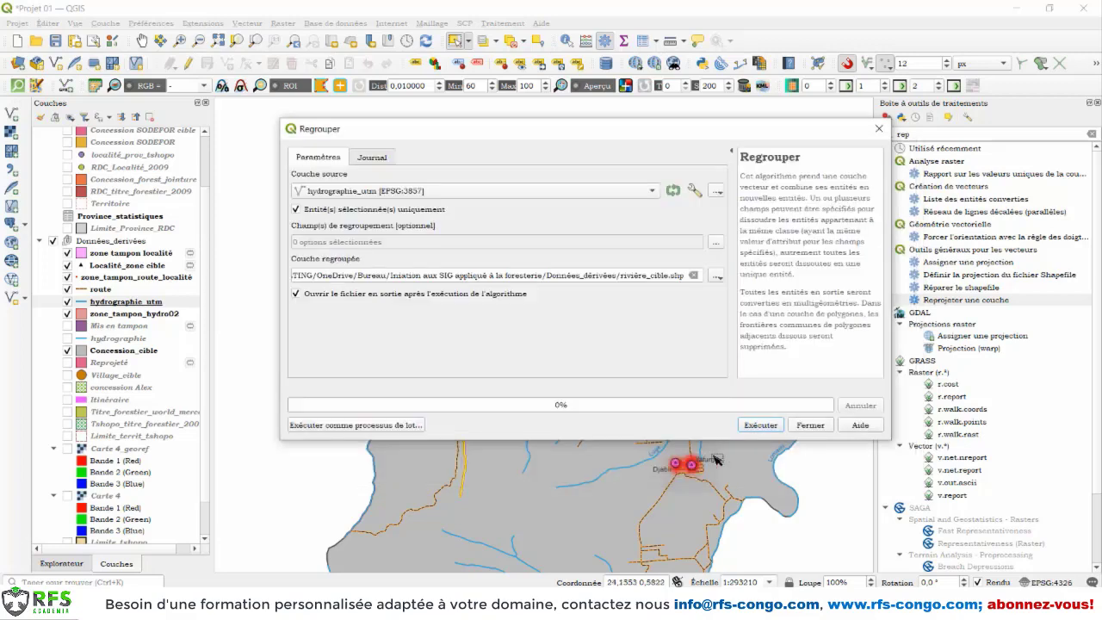
{"action": "left_click", "coordinate": [770, 427]}
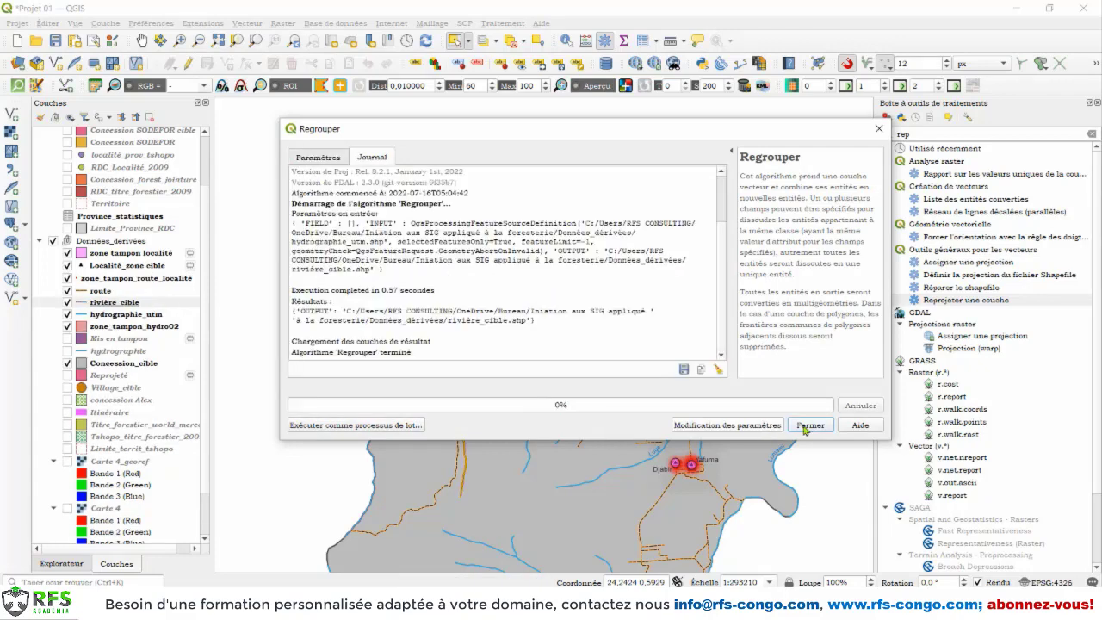
{"action": "left_click", "coordinate": [809, 425]}
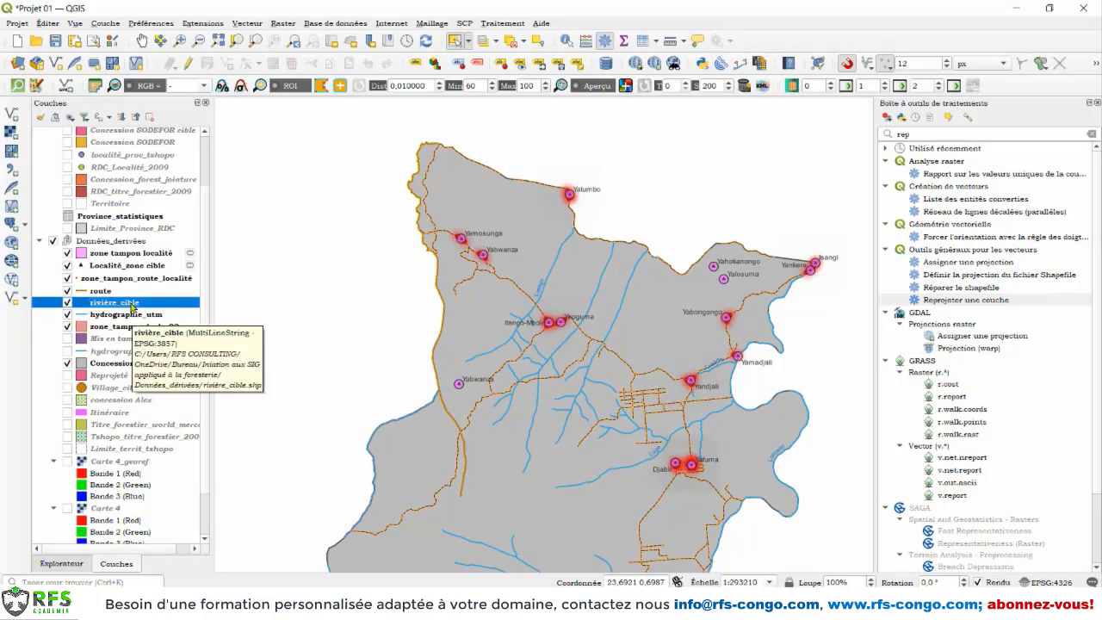
Step: Style the rivière_cible layer's simple line in blue with a stroke width of 2.06 millimetres
{"action": "right_click", "coordinate": [132, 306]}
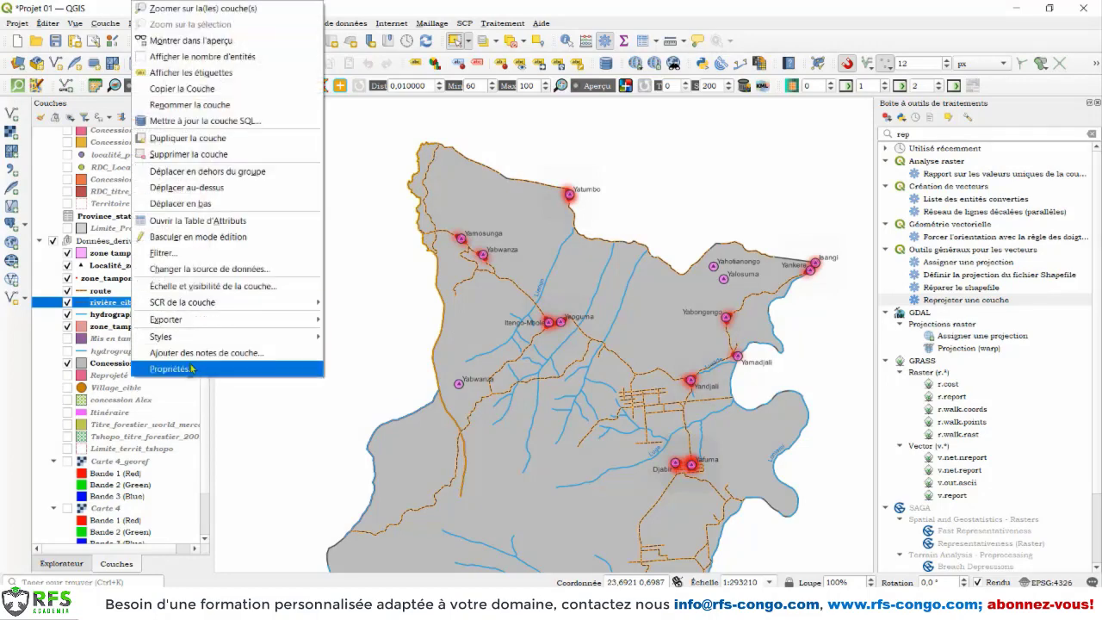
{"action": "left_click", "coordinate": [193, 369]}
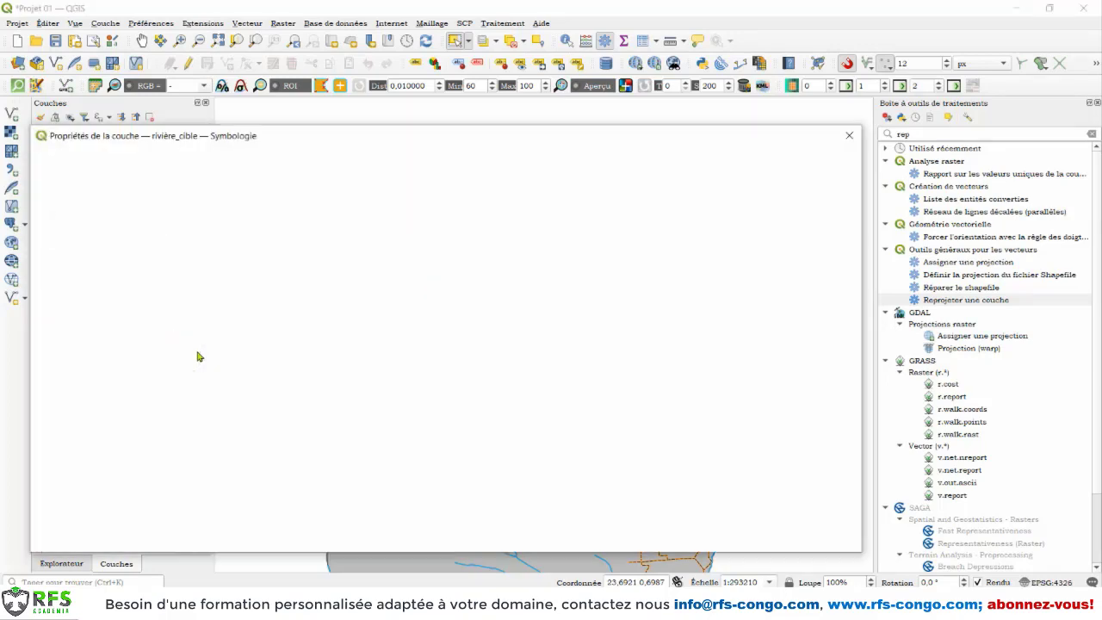
{"action": "left_click", "coordinate": [288, 186]}
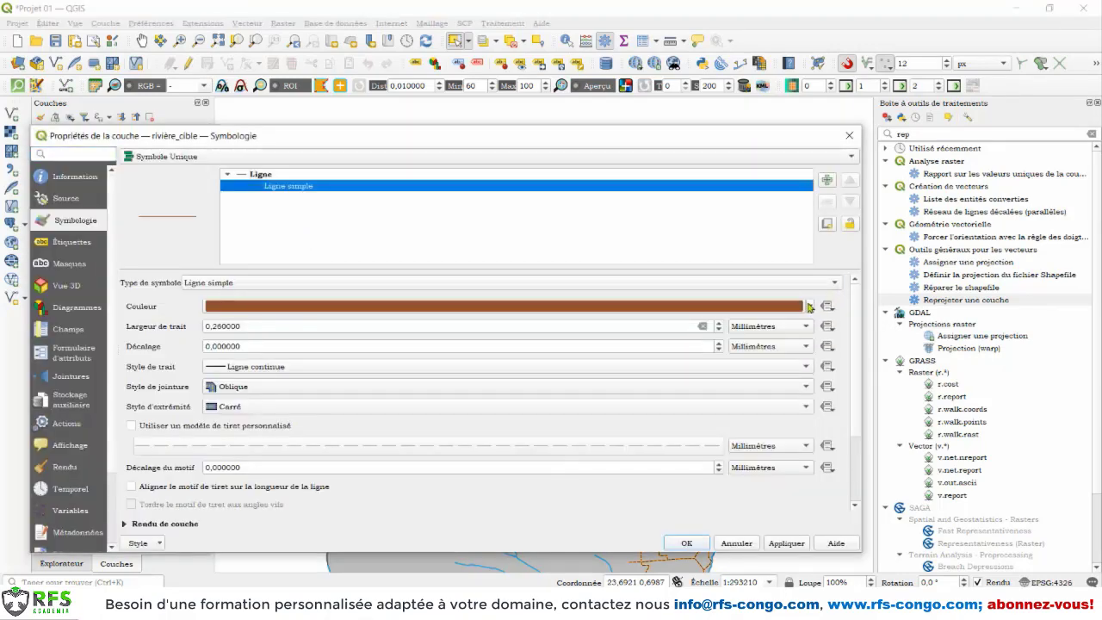
{"action": "left_click", "coordinate": [810, 306]}
{"action": "left_click", "coordinate": [336, 217]}
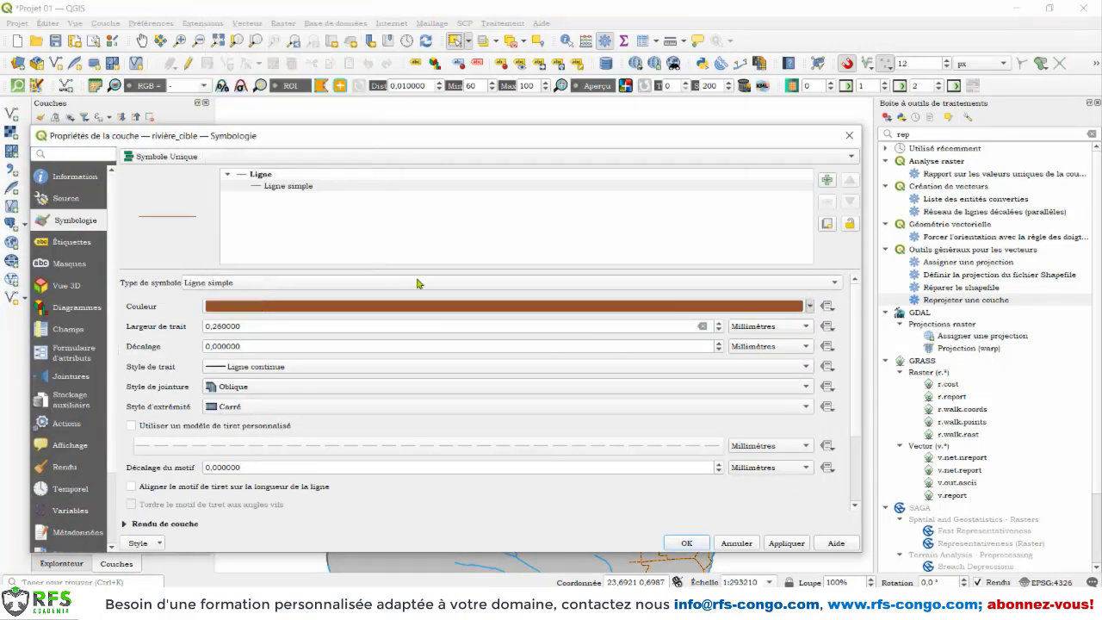
{"action": "scroll", "coordinate": [717, 322], "scroll_direction": "up", "scroll_amount": 7}
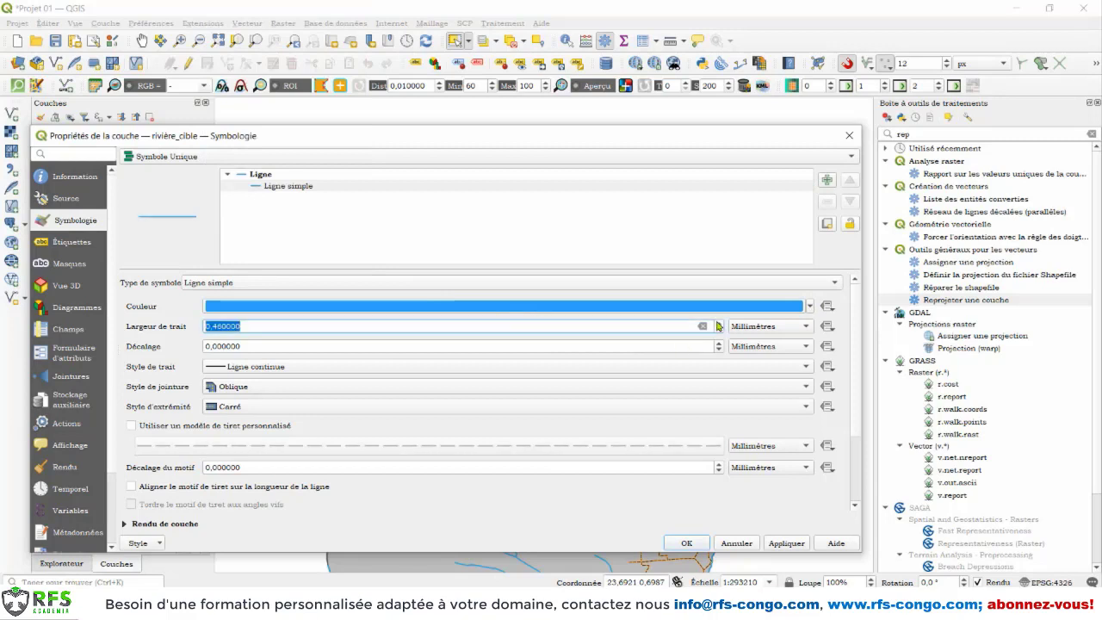
{"action": "scroll", "coordinate": [720, 325], "scroll_direction": "up", "scroll_amount": 2}
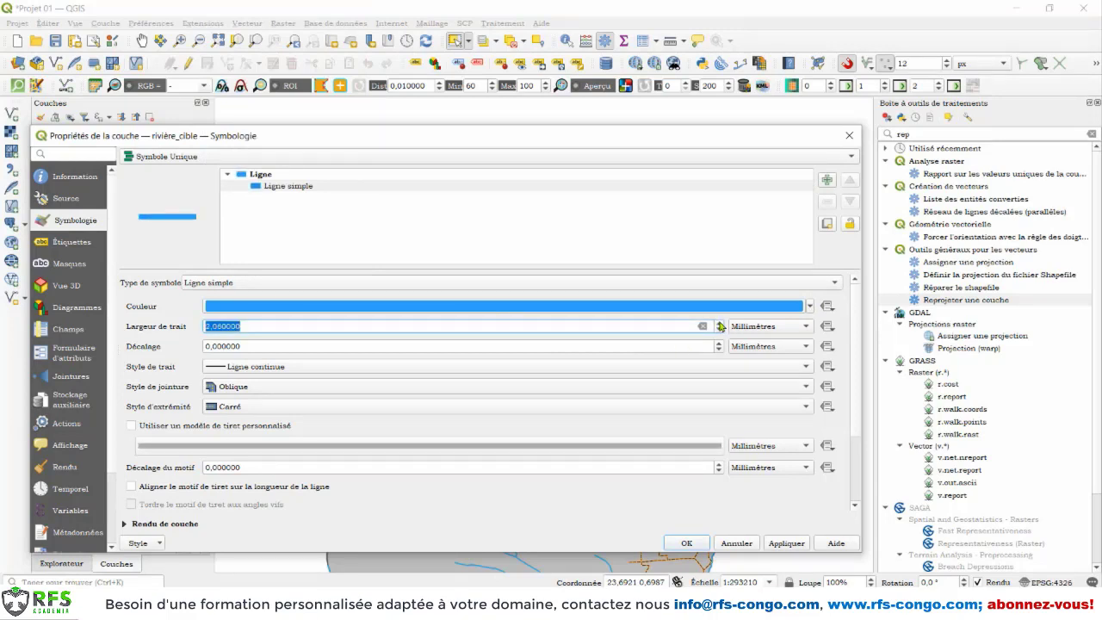
{"action": "left_click", "coordinate": [793, 543]}
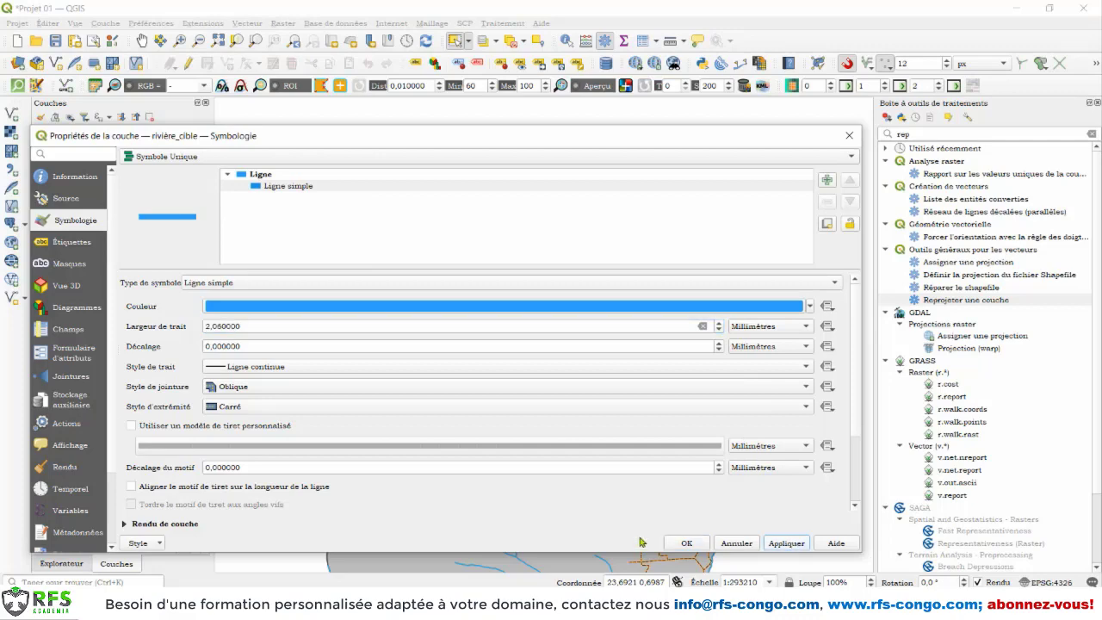
{"action": "left_click", "coordinate": [686, 543]}
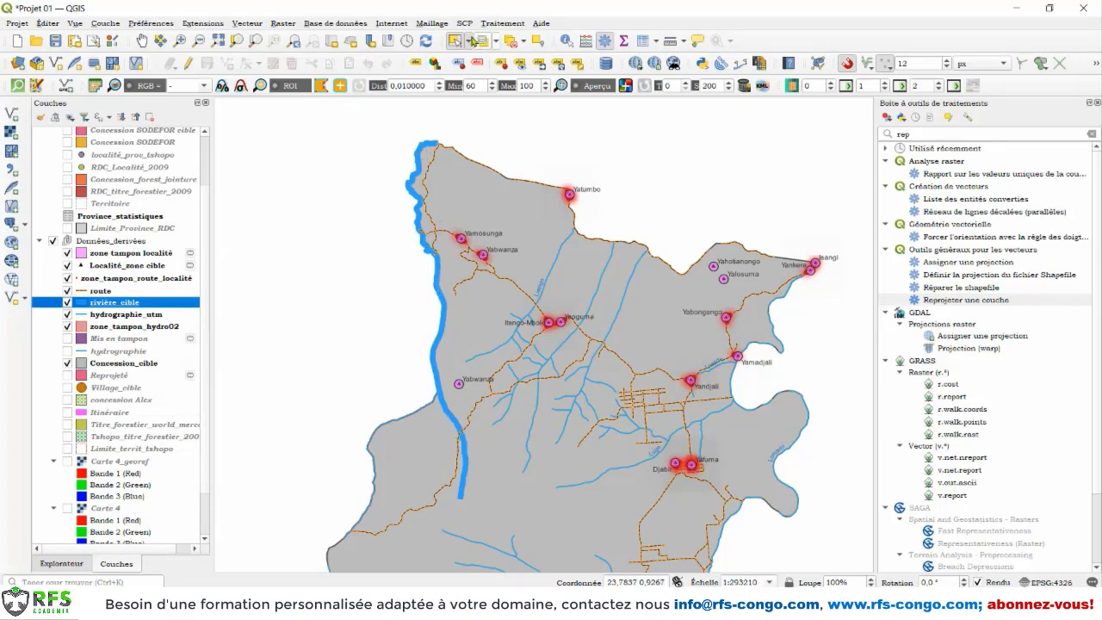
Step: Select the dissolved river feature of the rivière_cible layer on the map to check its extent
{"action": "left_click", "coordinate": [469, 41]}
{"action": "left_click", "coordinate": [479, 55]}
{"action": "left_click", "coordinate": [437, 286]}
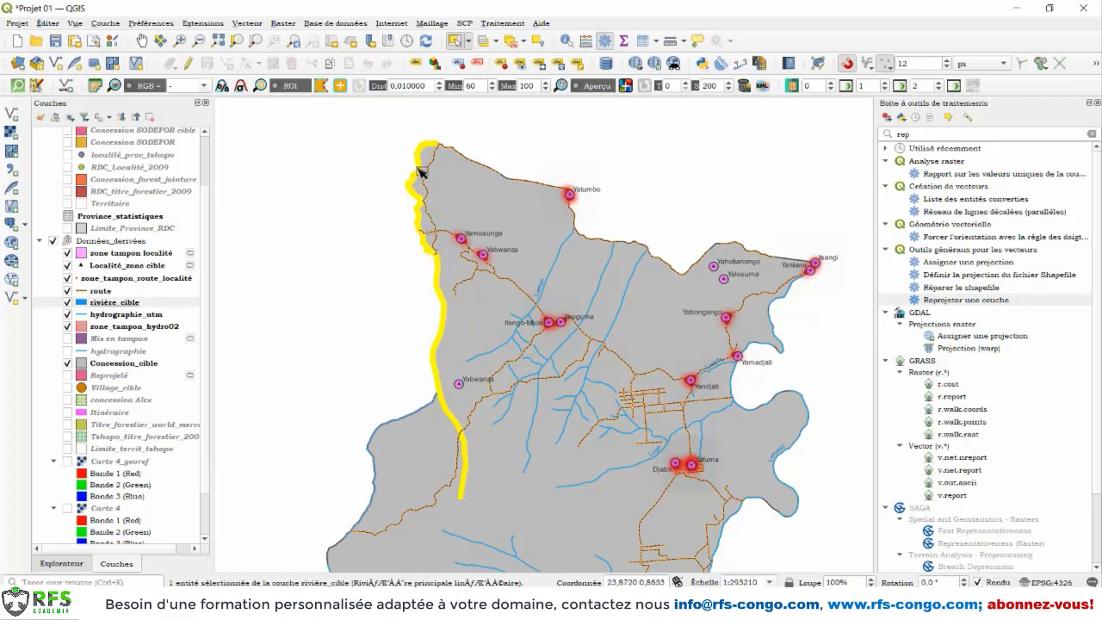
Step: Hide rivière_cible and select the northern and southern river segments of hydrographie_utm one at a time for comparison
{"action": "left_click", "coordinate": [68, 302]}
{"action": "left_click", "coordinate": [101, 315]}
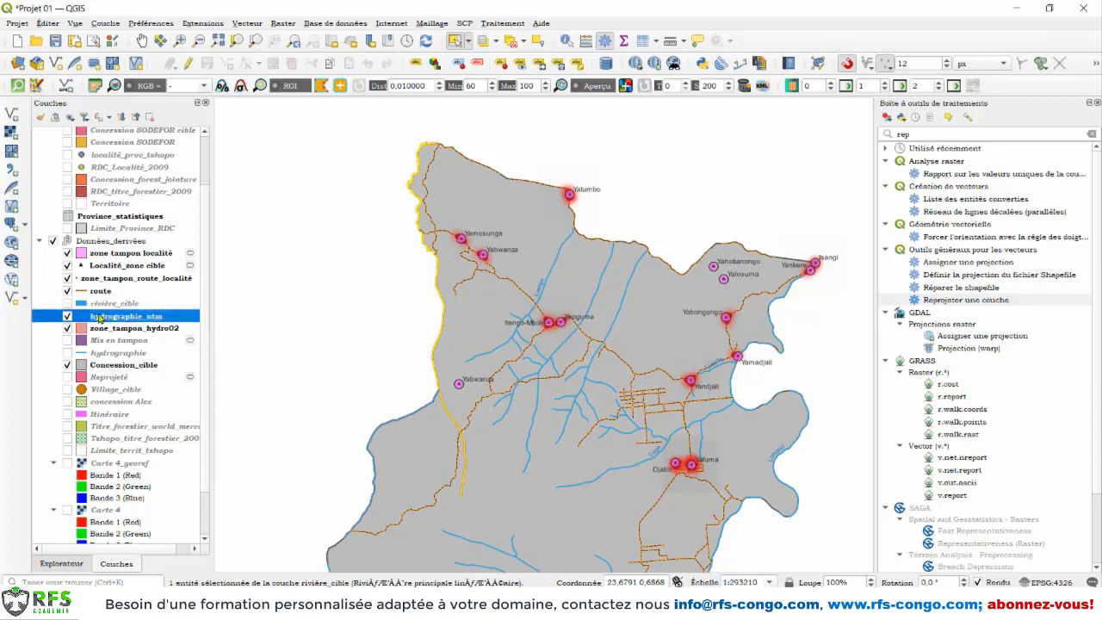
{"action": "left_click", "coordinate": [421, 214]}
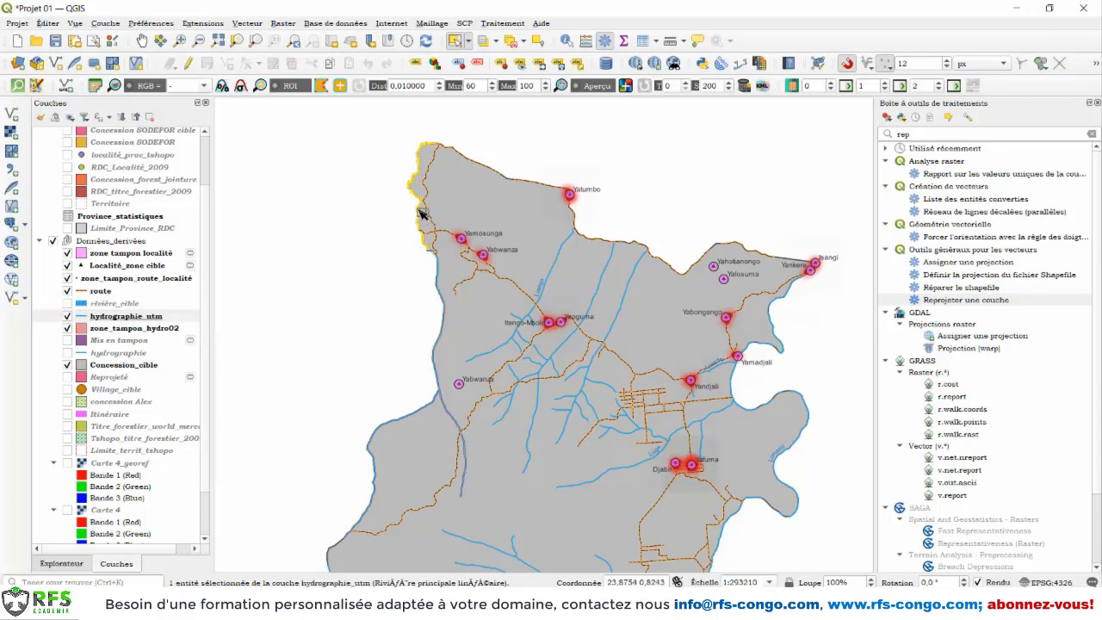
{"action": "left_click", "coordinate": [438, 272]}
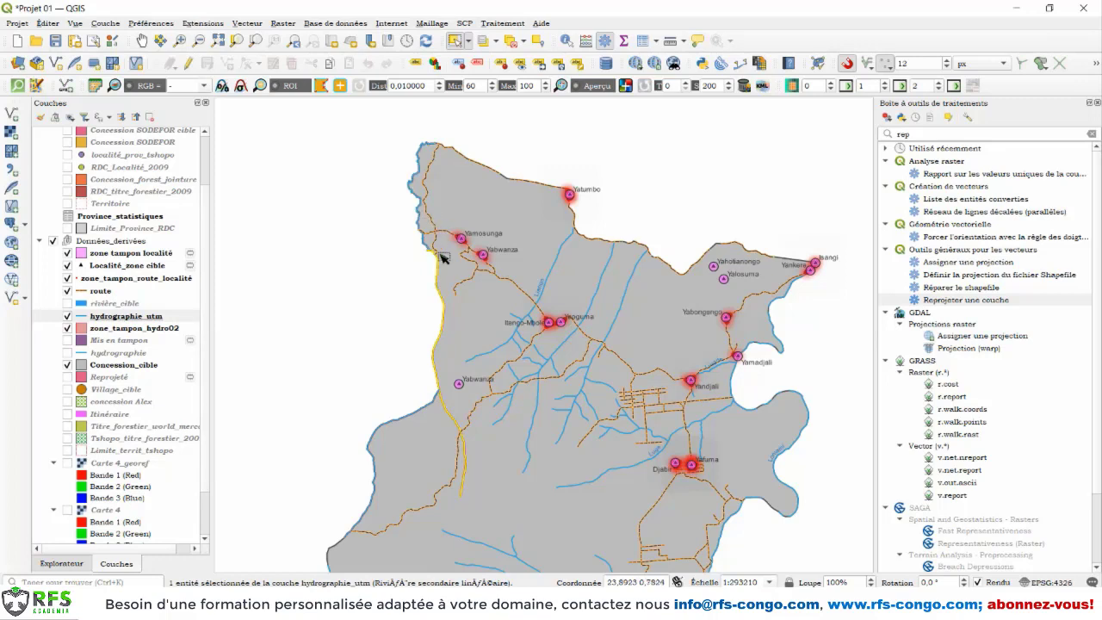
{"action": "left_click", "coordinate": [247, 24]}
{"action": "mouse_move", "coordinate": [306, 111]}
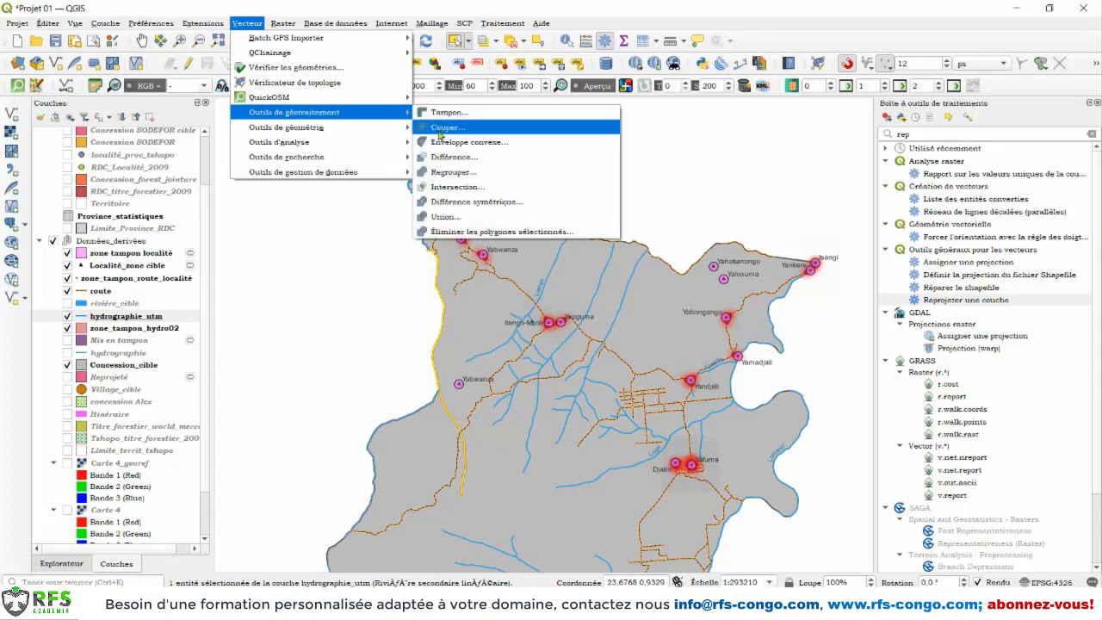
{"action": "left_click", "coordinate": [454, 221]}
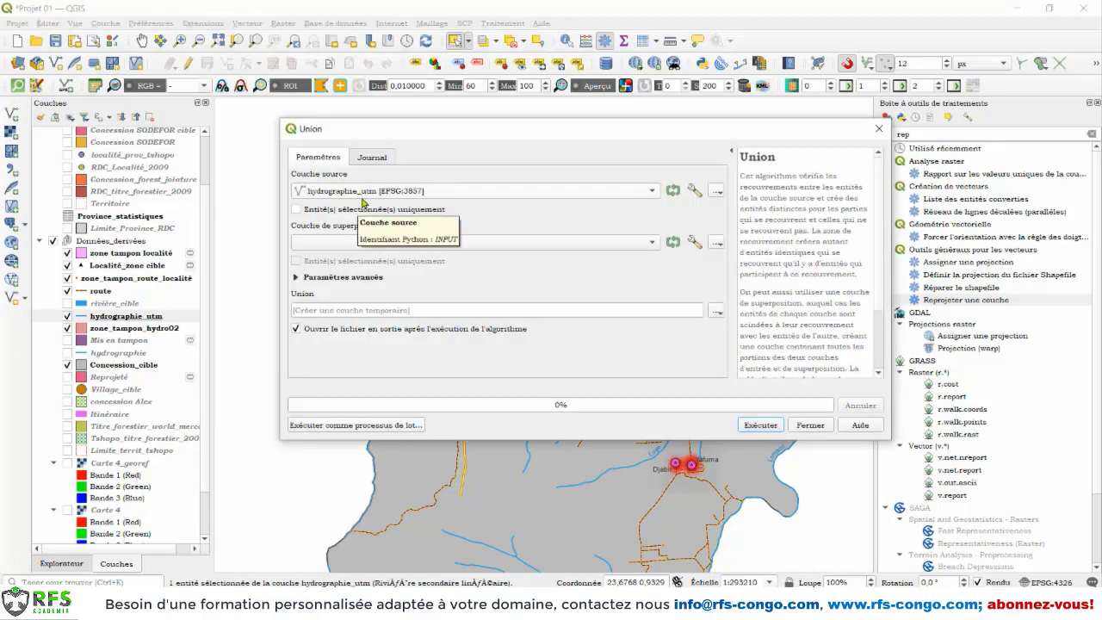
Step: Make the rivière_cible layer visible again and clear the feature selection
{"action": "right_click", "coordinate": [101, 306]}
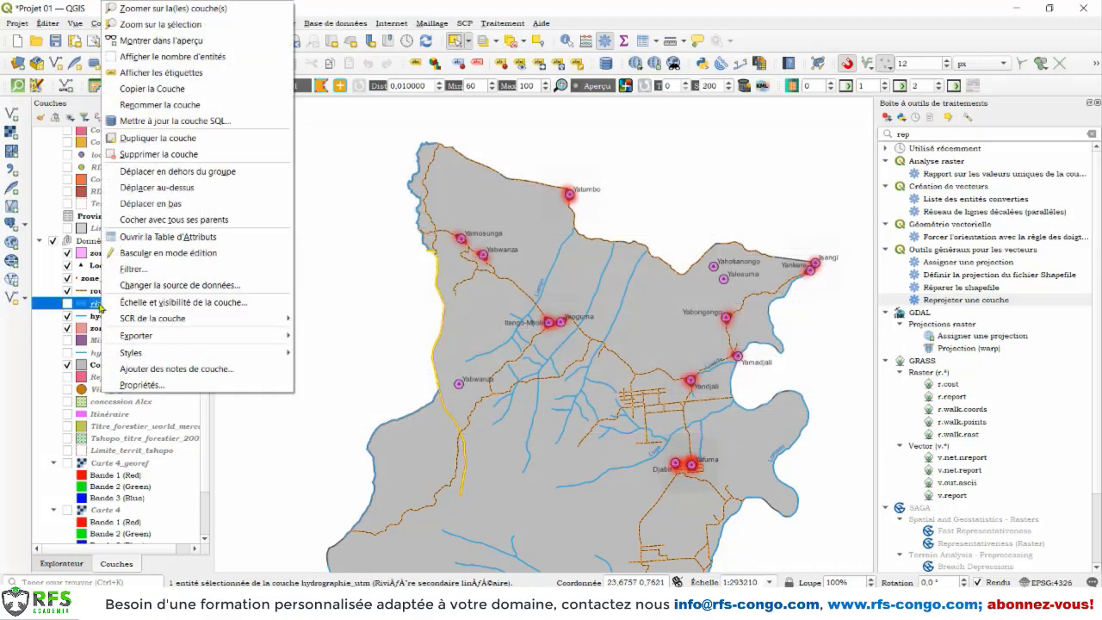
{"action": "left_click", "coordinate": [67, 305]}
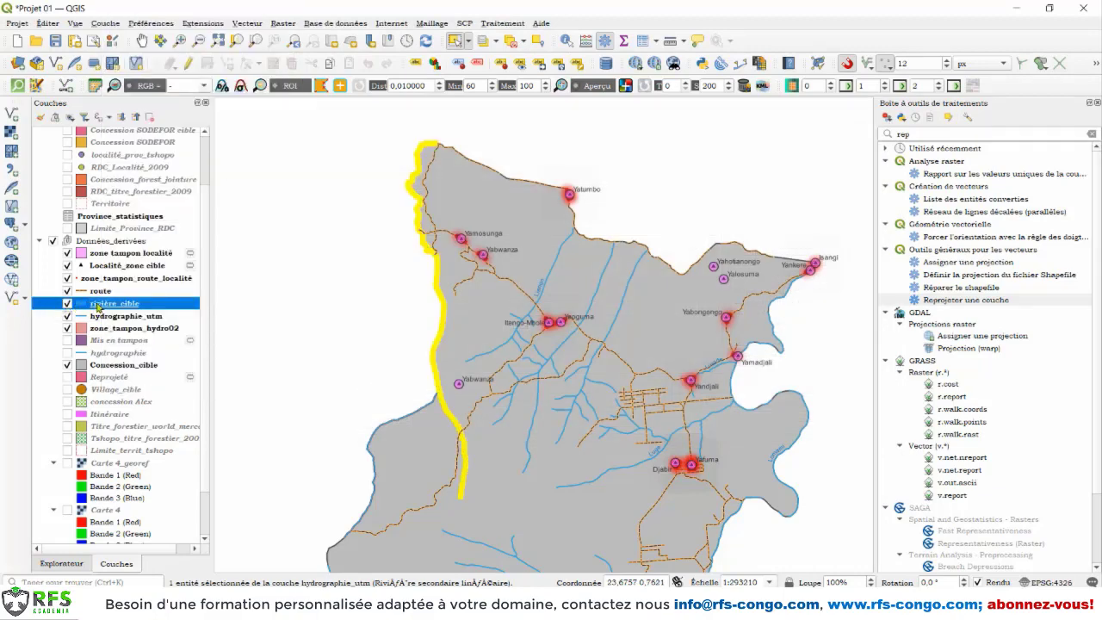
{"action": "left_click", "coordinate": [512, 41]}
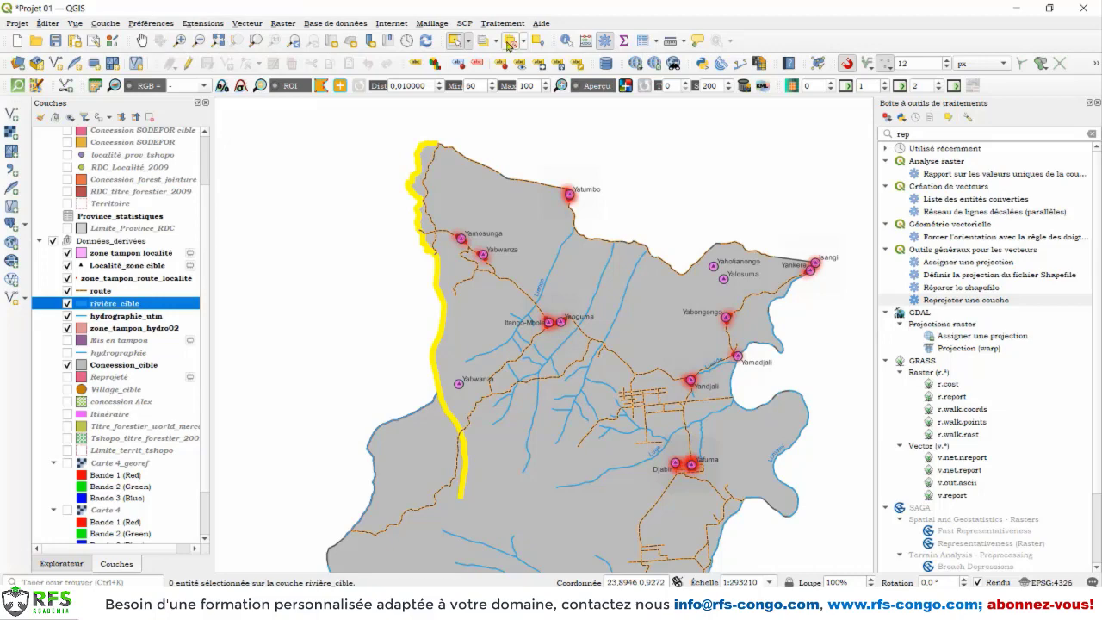
Step: Examine the attribute table of the rivière_cible layer, then close it
{"action": "right_click", "coordinate": [128, 306]}
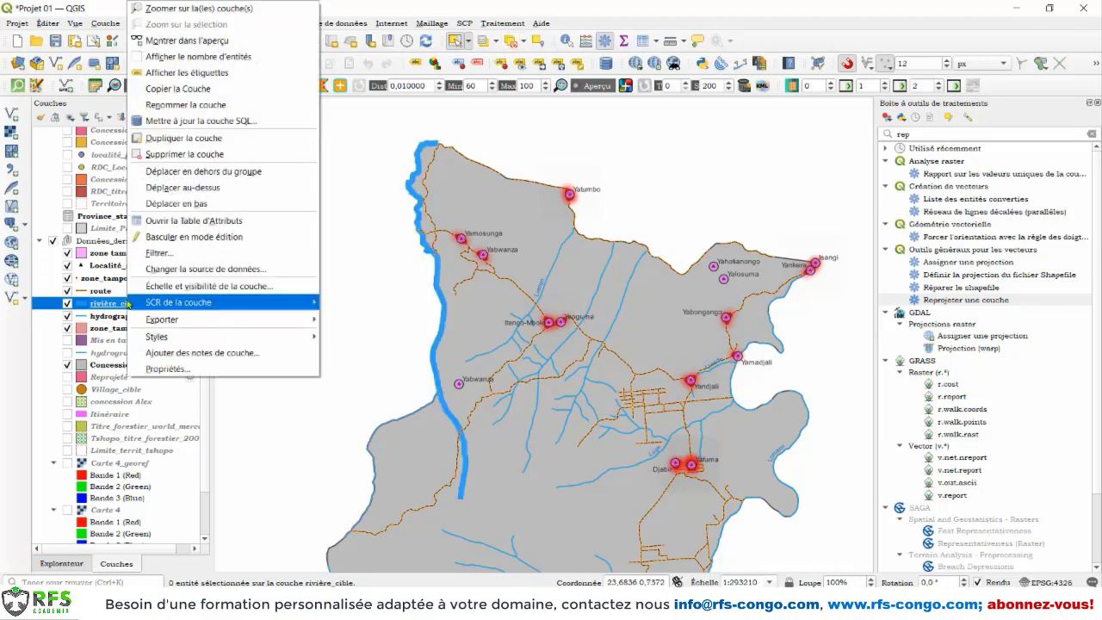
{"action": "left_click", "coordinate": [176, 222]}
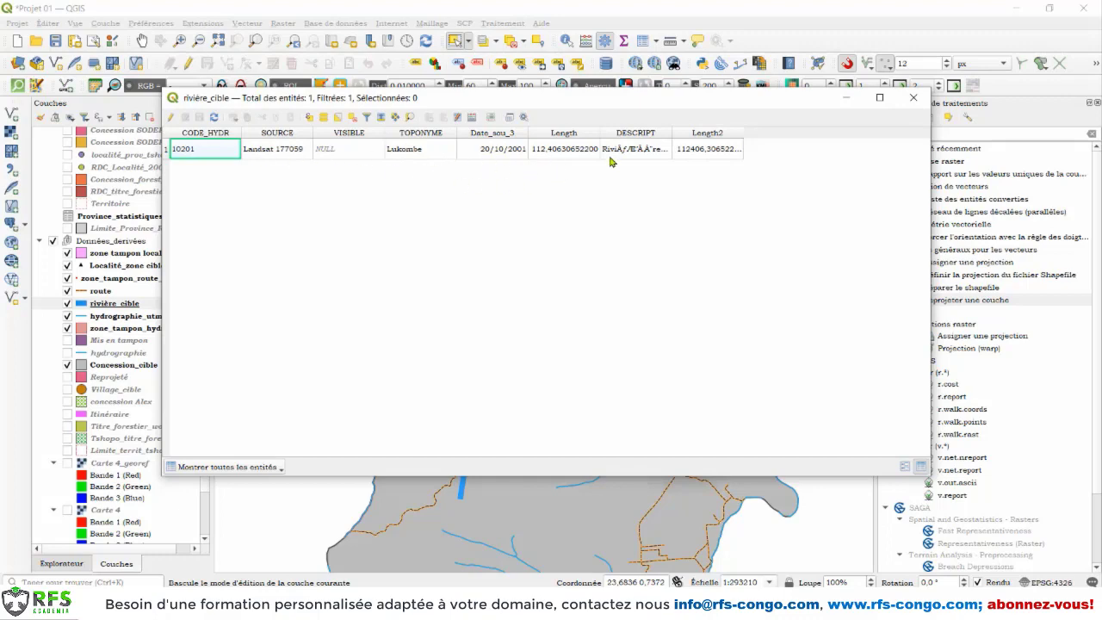
{"action": "left_click", "coordinate": [913, 97]}
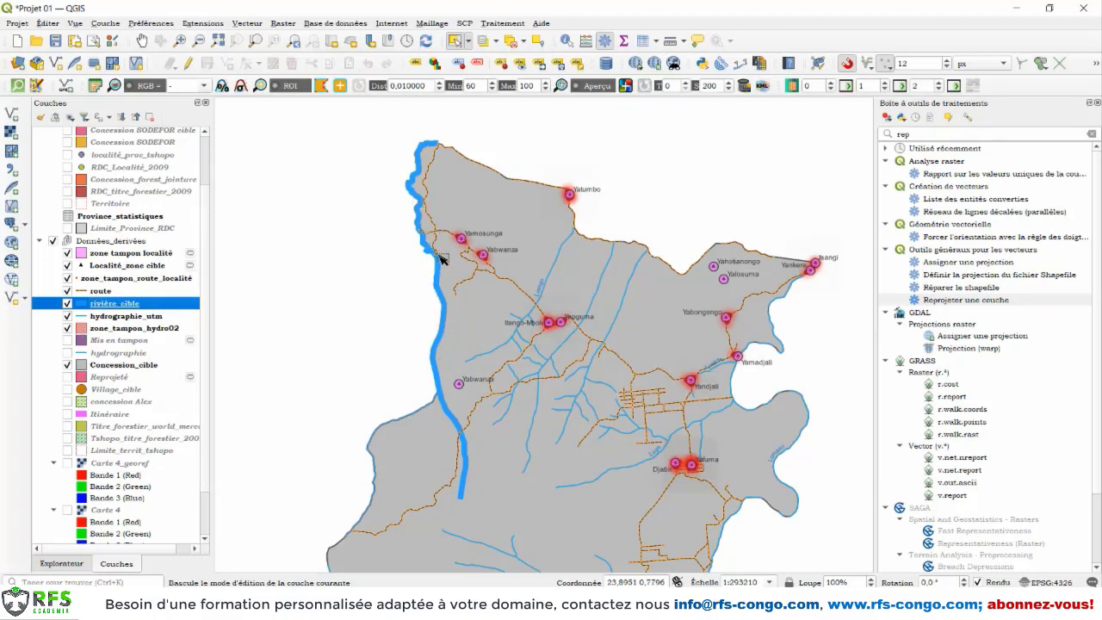
Step: Hide rivière_cible and select both adjoining river segments along the concession's western boundary in hydrographie_utm
{"action": "left_click", "coordinate": [67, 303]}
{"action": "left_click", "coordinate": [98, 318]}
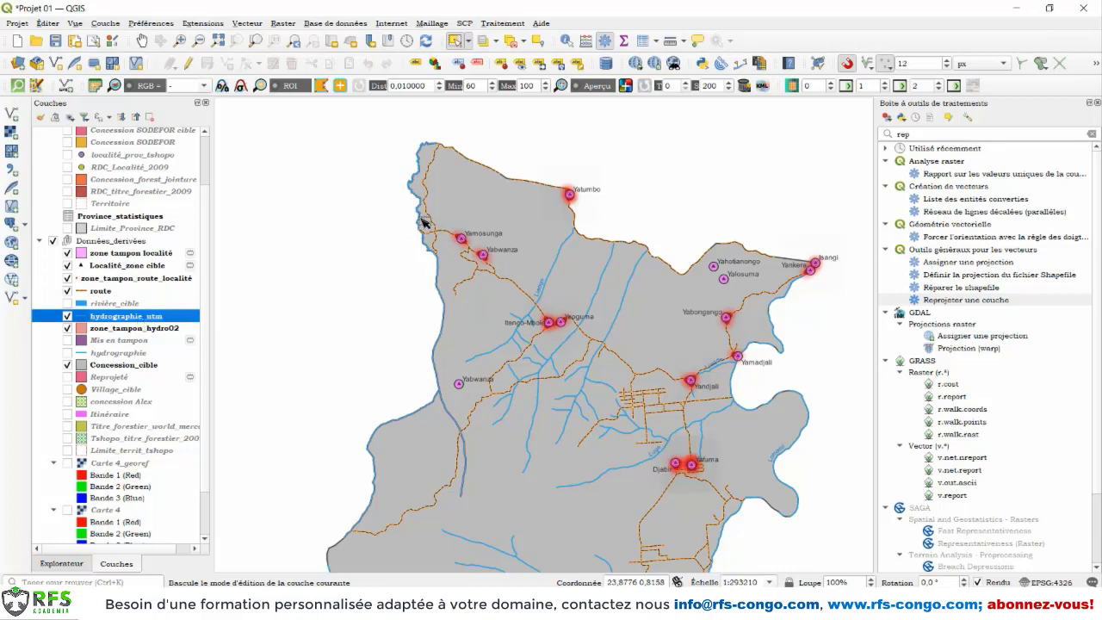
{"action": "left_click", "coordinate": [422, 221]}
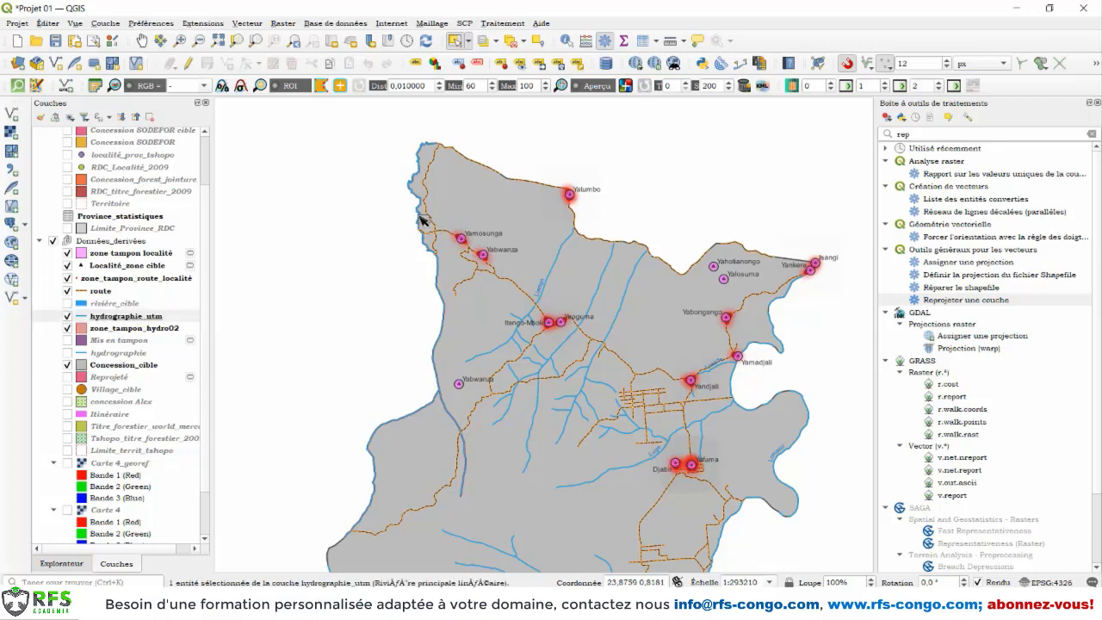
{"action": "left_click", "coordinate": [442, 299], "text": "shift"}
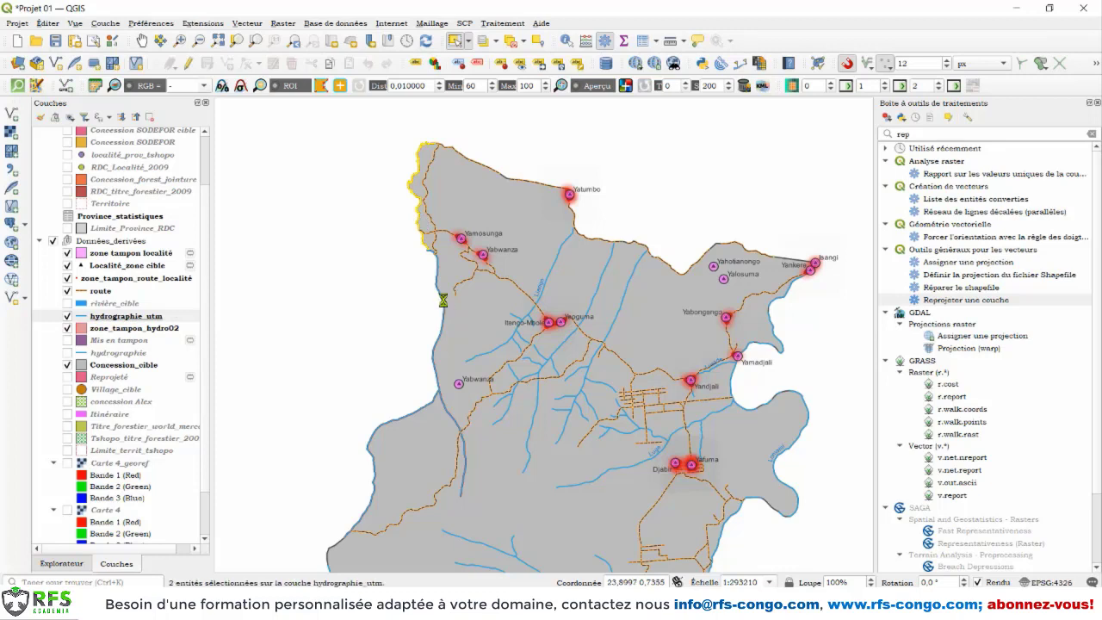
Step: Run the Union geoprocessing tool on the selected hydrographie_utm features only, without an overlay layer, outputting a temporary layer
{"action": "left_click", "coordinate": [247, 24]}
{"action": "mouse_move", "coordinate": [306, 116]}
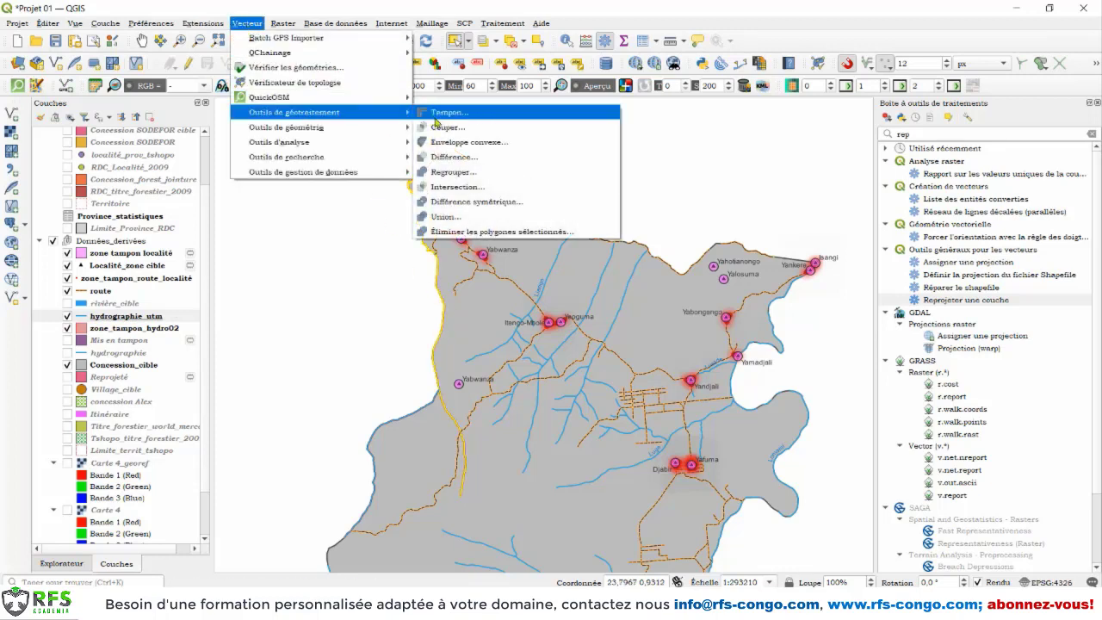
{"action": "left_click", "coordinate": [464, 217]}
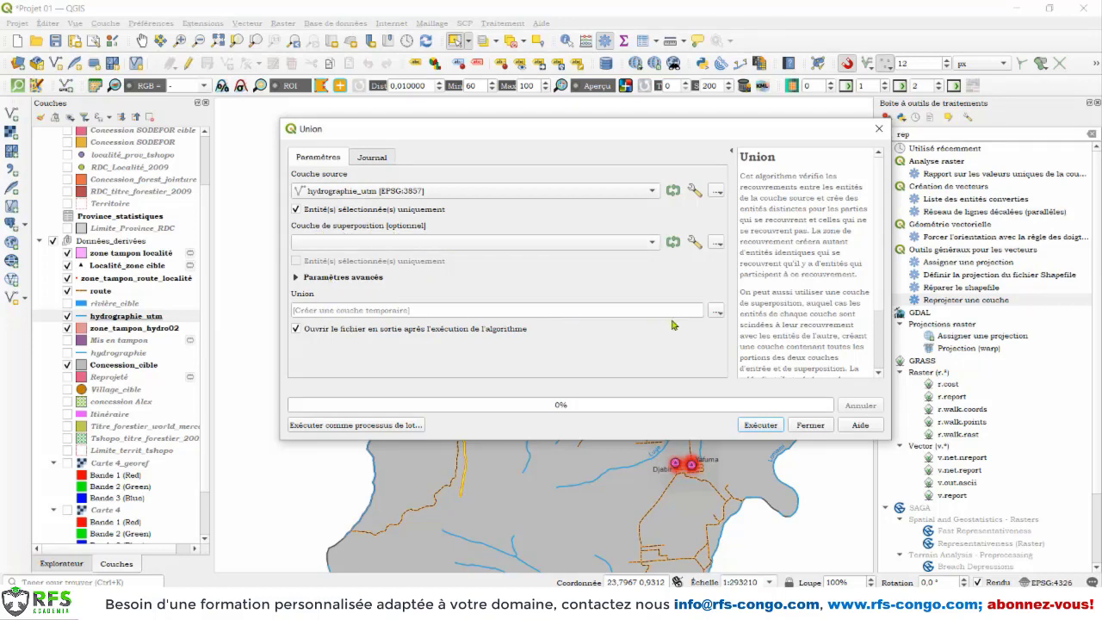
{"action": "left_click", "coordinate": [717, 311]}
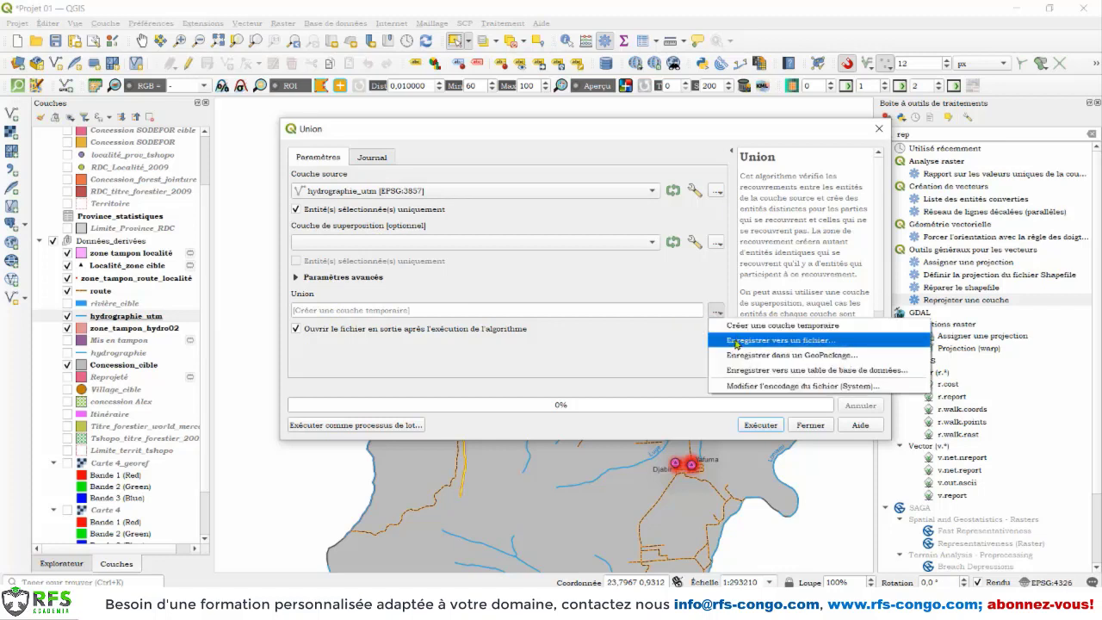
{"action": "left_click", "coordinate": [686, 345]}
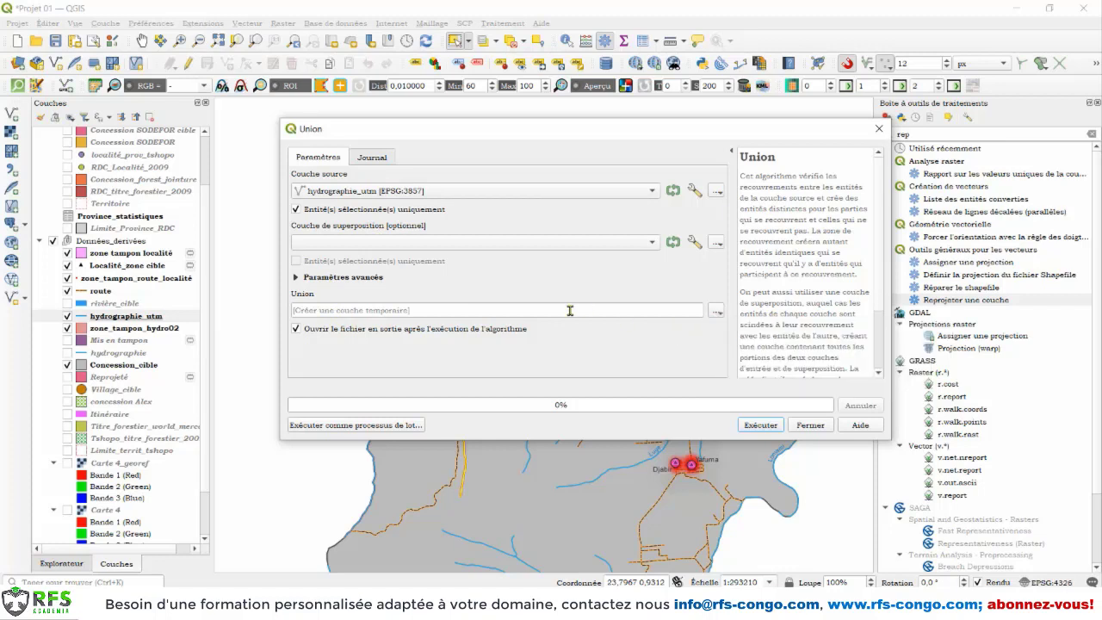
{"action": "left_click", "coordinate": [758, 425]}
{"action": "left_click", "coordinate": [809, 426]}
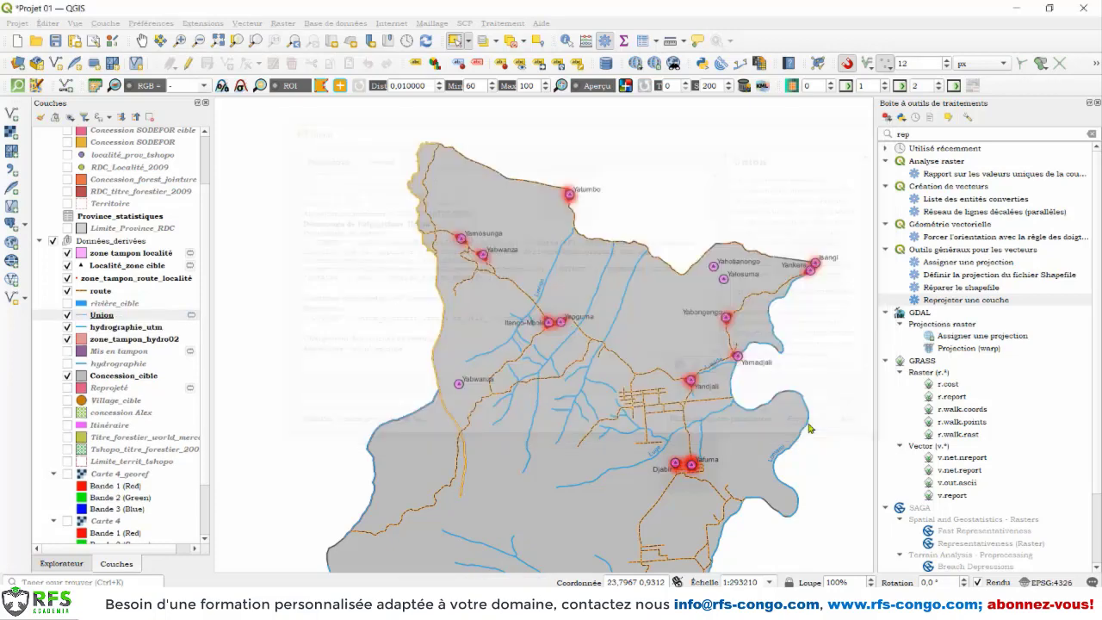
Step: Style the Union layer's simple line in green with a stroke width of 0.66 millimetres
{"action": "right_click", "coordinate": [88, 317]}
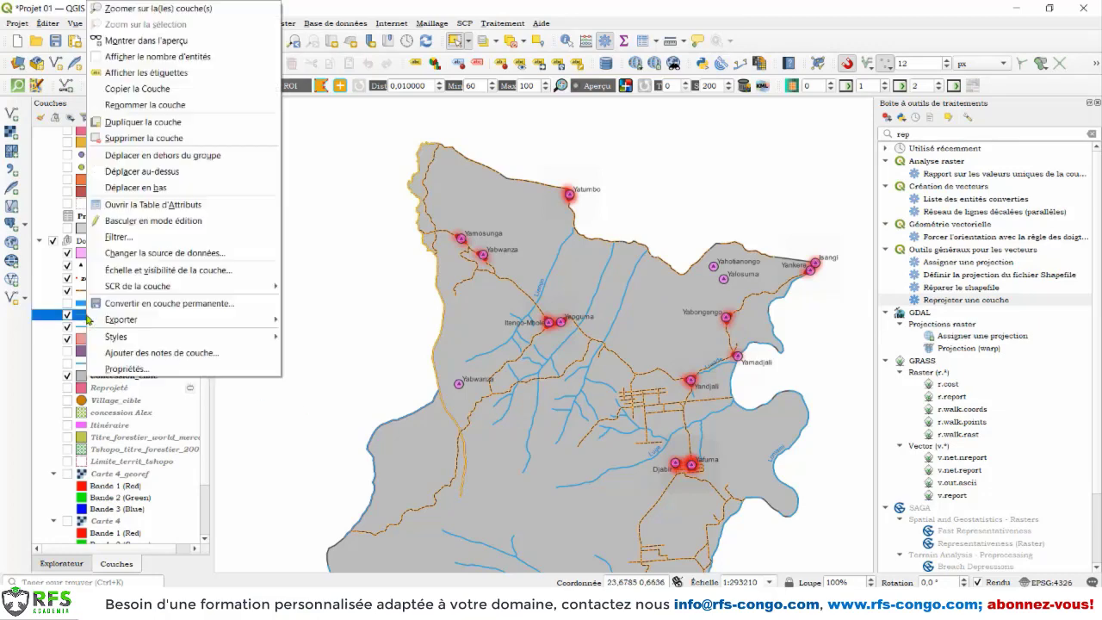
{"action": "left_click", "coordinate": [131, 370]}
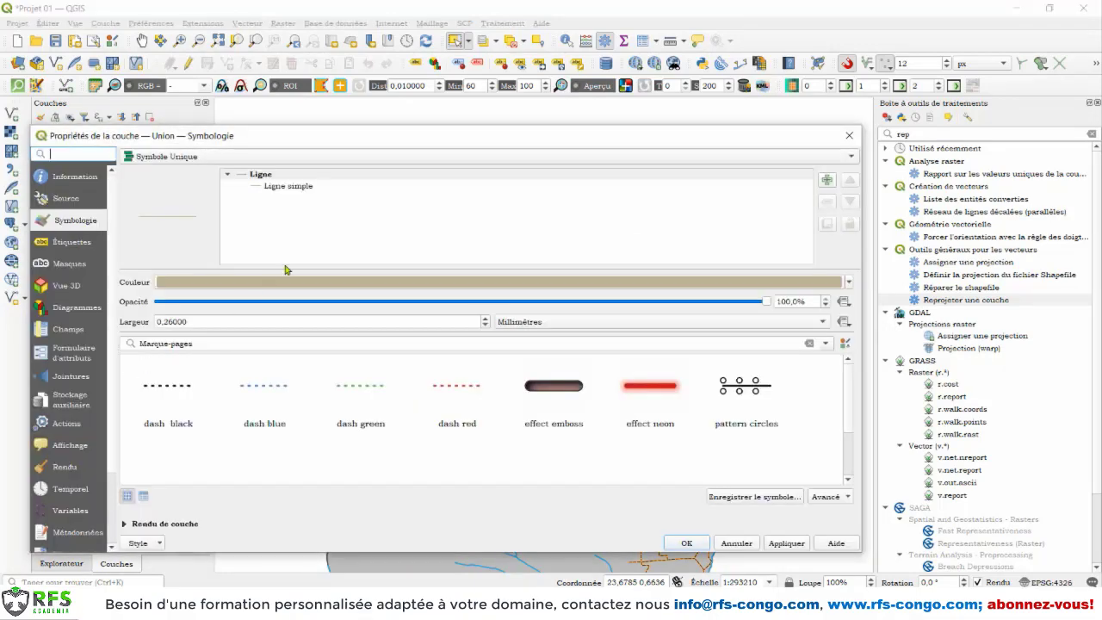
{"action": "left_click", "coordinate": [306, 188]}
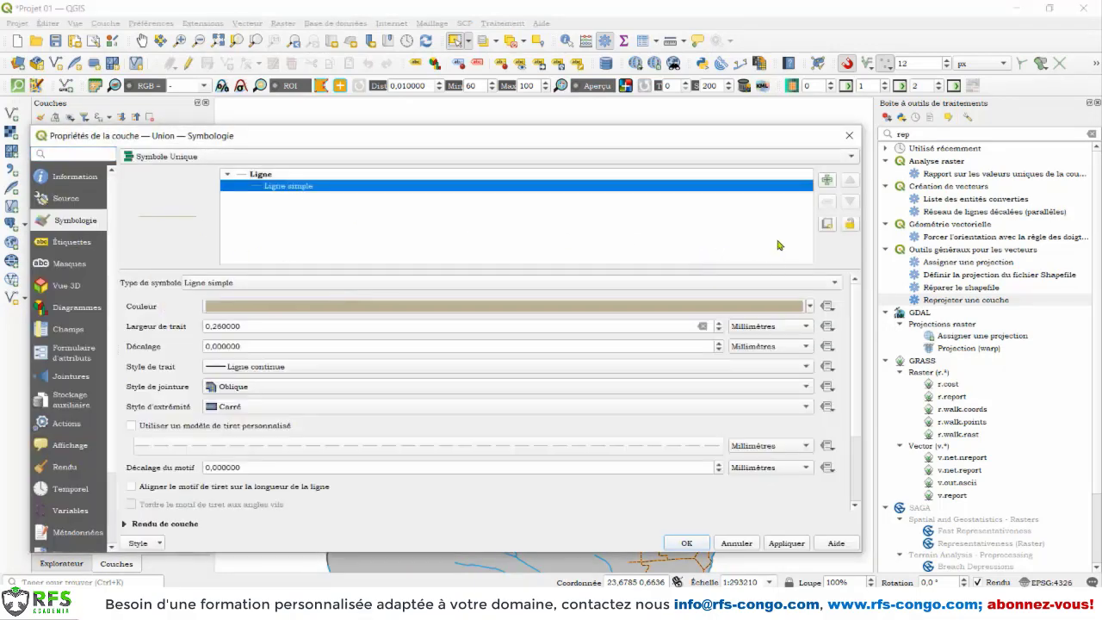
{"action": "left_click", "coordinate": [809, 307]}
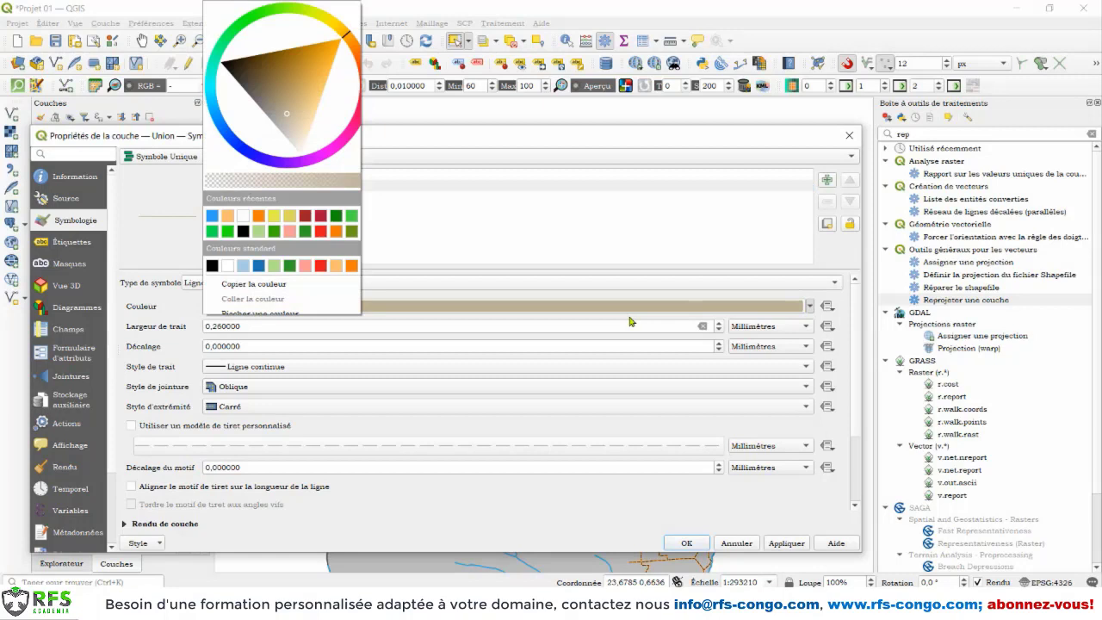
{"action": "left_click", "coordinate": [351, 266]}
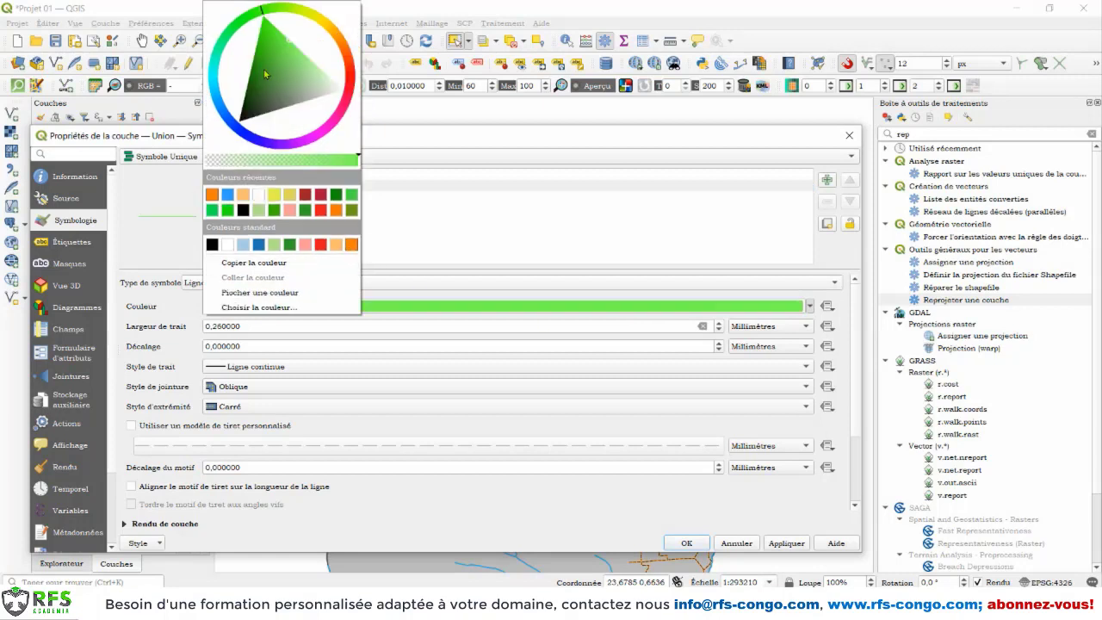
{"action": "left_click", "coordinate": [264, 49]}
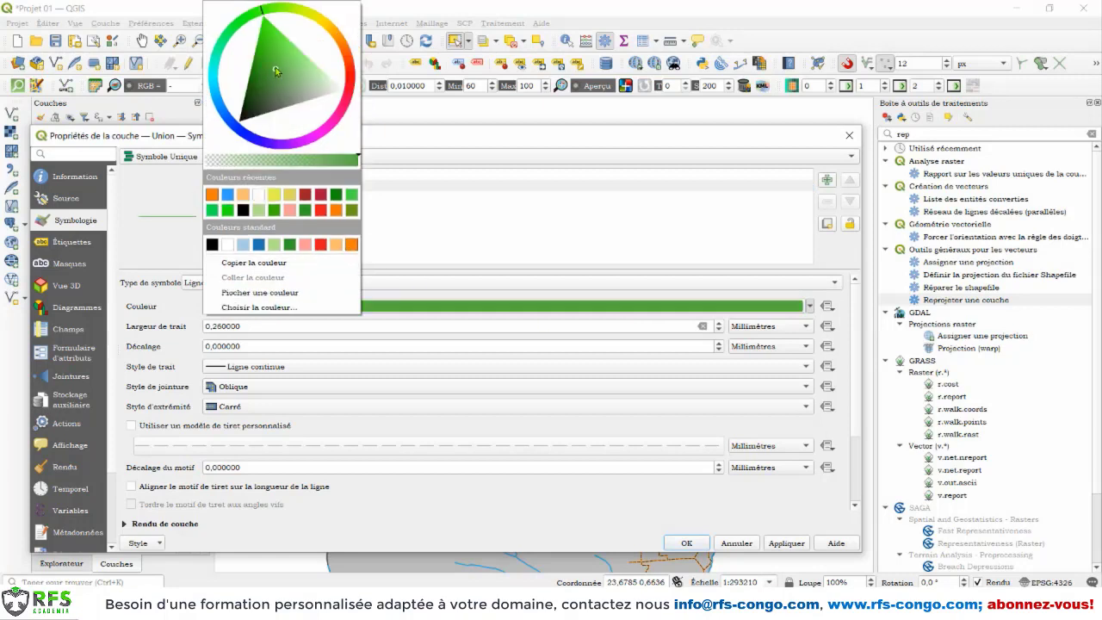
{"action": "left_click", "coordinate": [582, 492]}
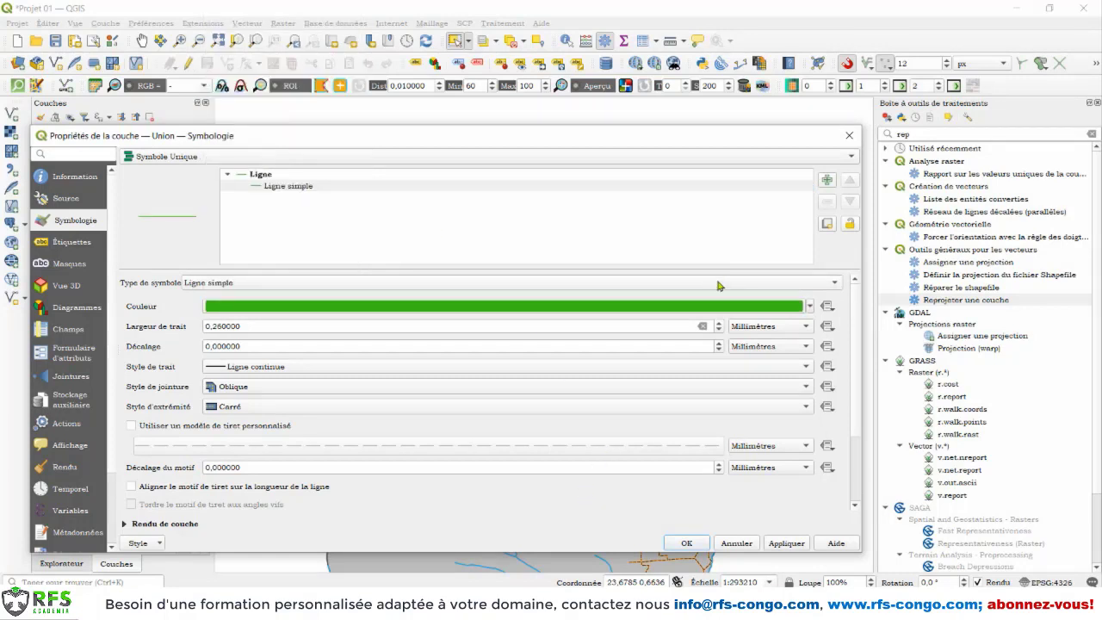
{"action": "left_click", "coordinate": [718, 324]}
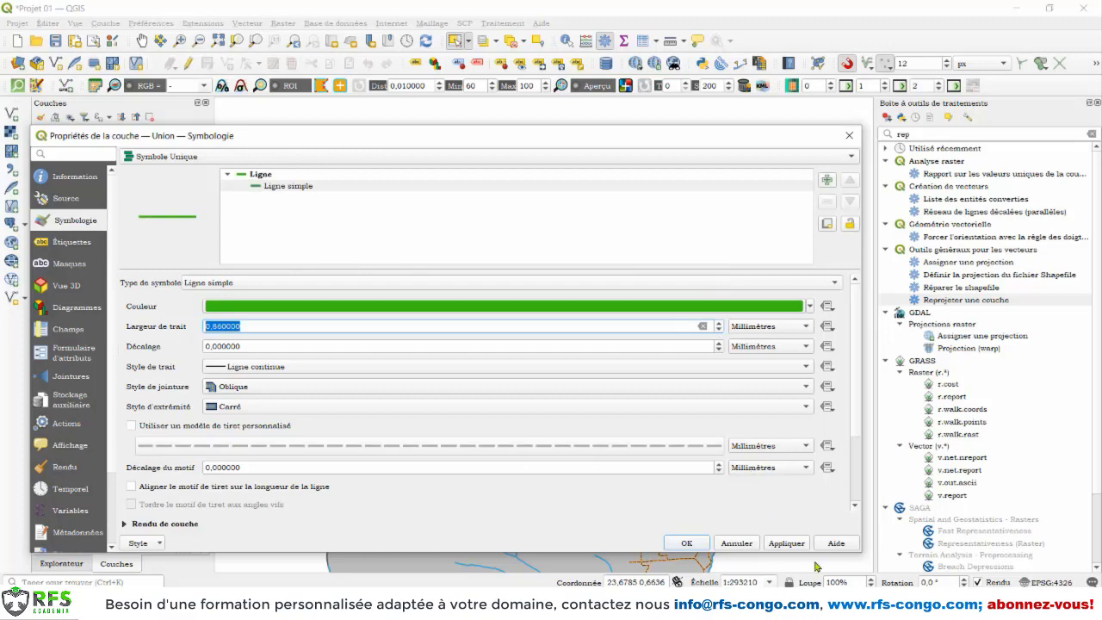
{"action": "left_click", "coordinate": [797, 545]}
{"action": "left_click", "coordinate": [701, 545]}
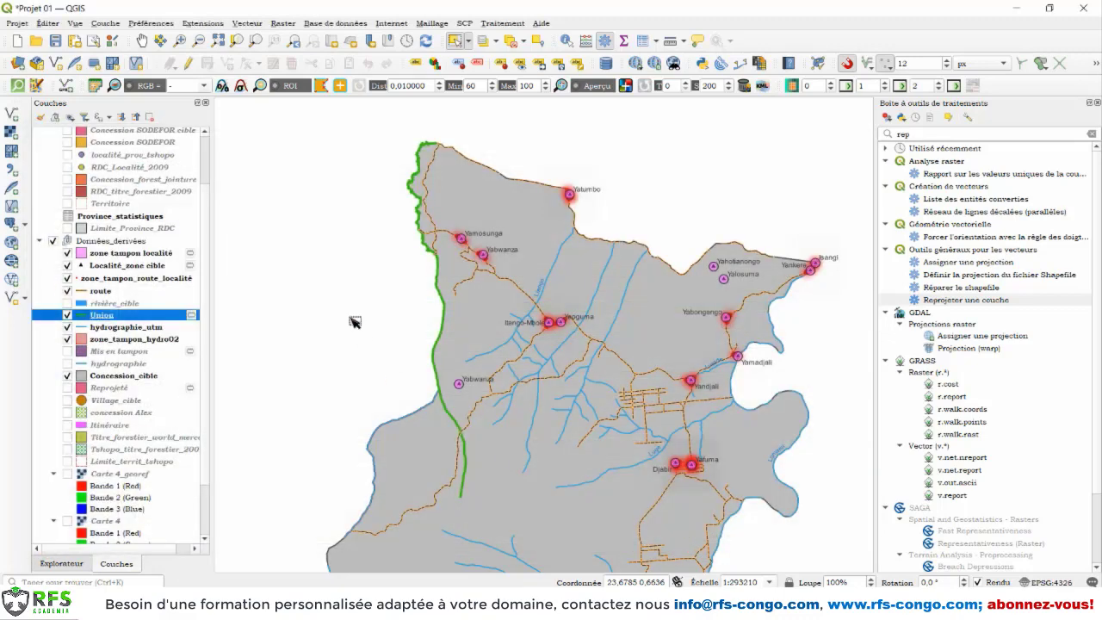
Step: Select the southern and northern river segments of the Union layer alternately to check whether they are separate features
{"action": "left_click", "coordinate": [446, 320]}
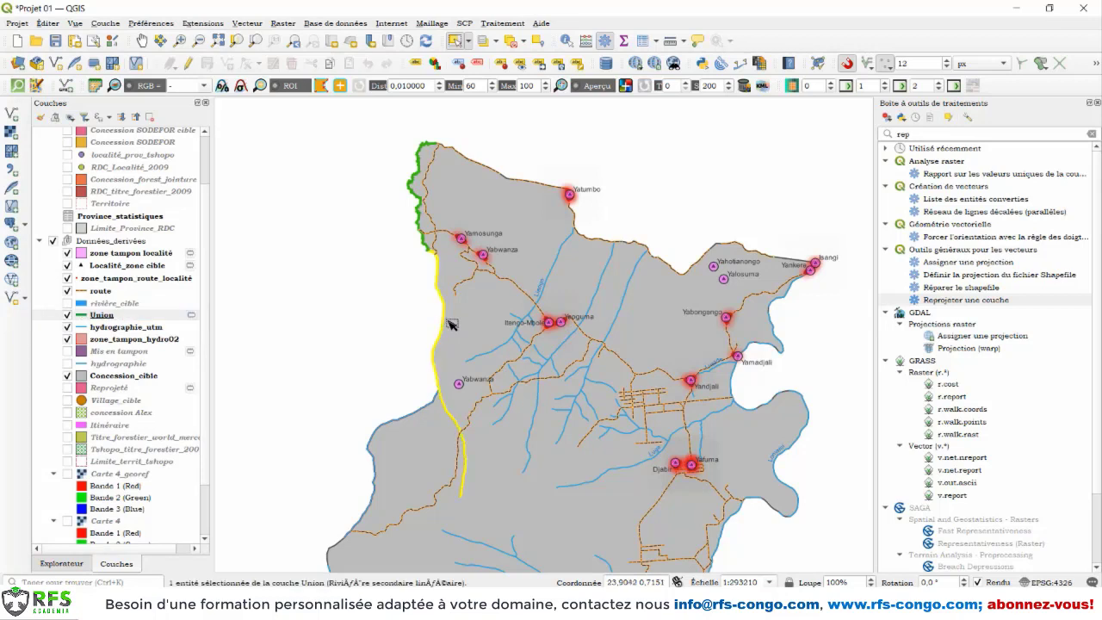
{"action": "left_click", "coordinate": [420, 221]}
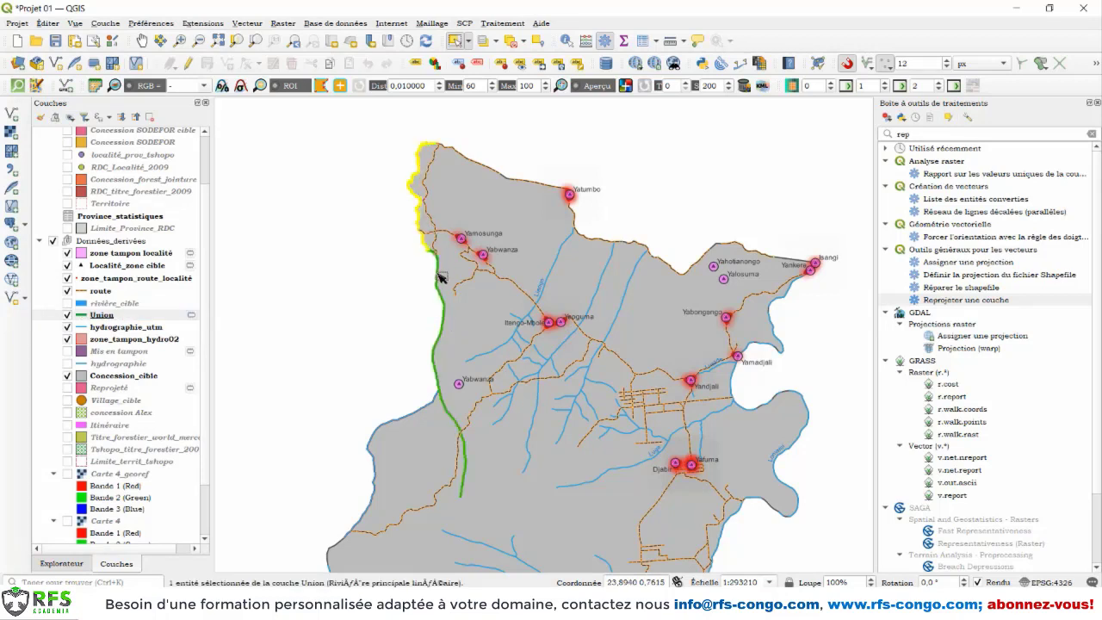
{"action": "left_click", "coordinate": [438, 272]}
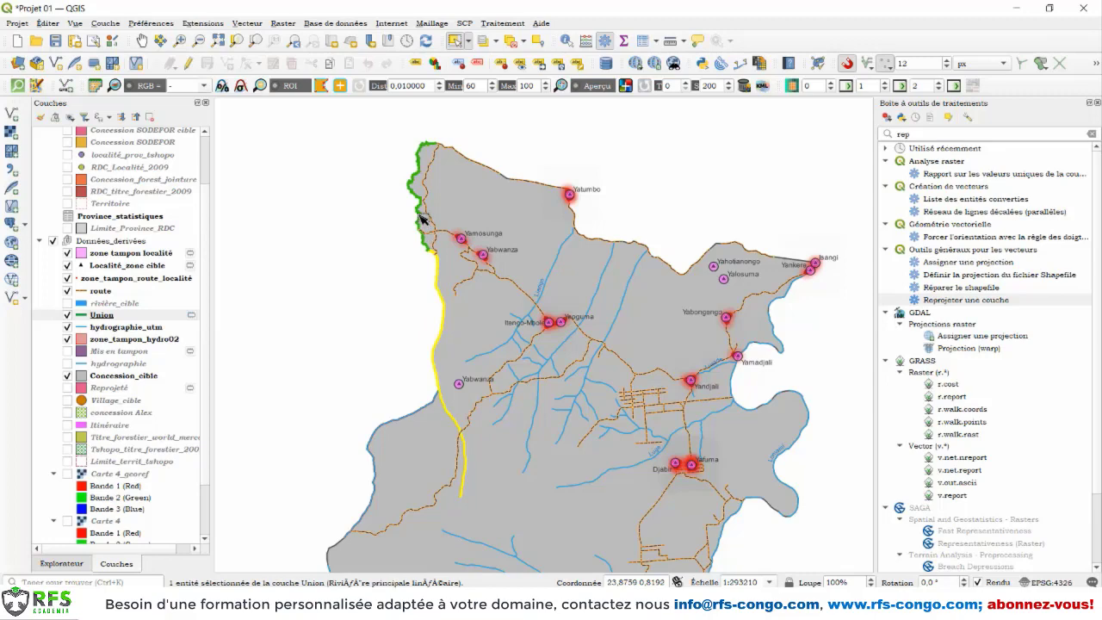
{"action": "left_click", "coordinate": [422, 221]}
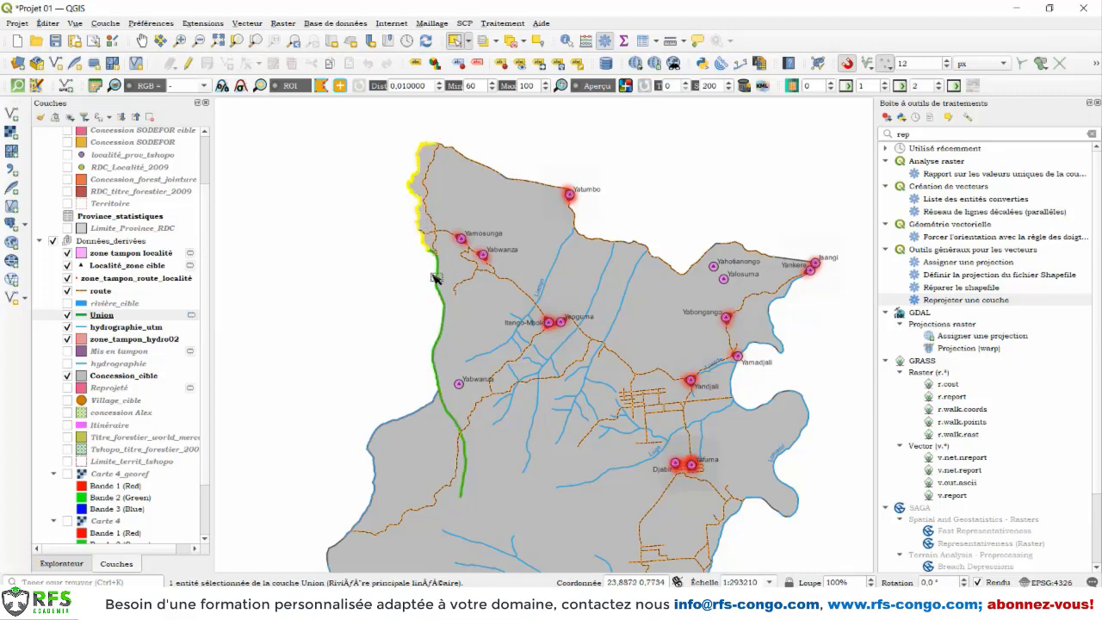
Step: Open the Union layer's attribute table and select the record with CODE_HYDR 10301
{"action": "left_click", "coordinate": [108, 316]}
{"action": "right_click", "coordinate": [106, 317]}
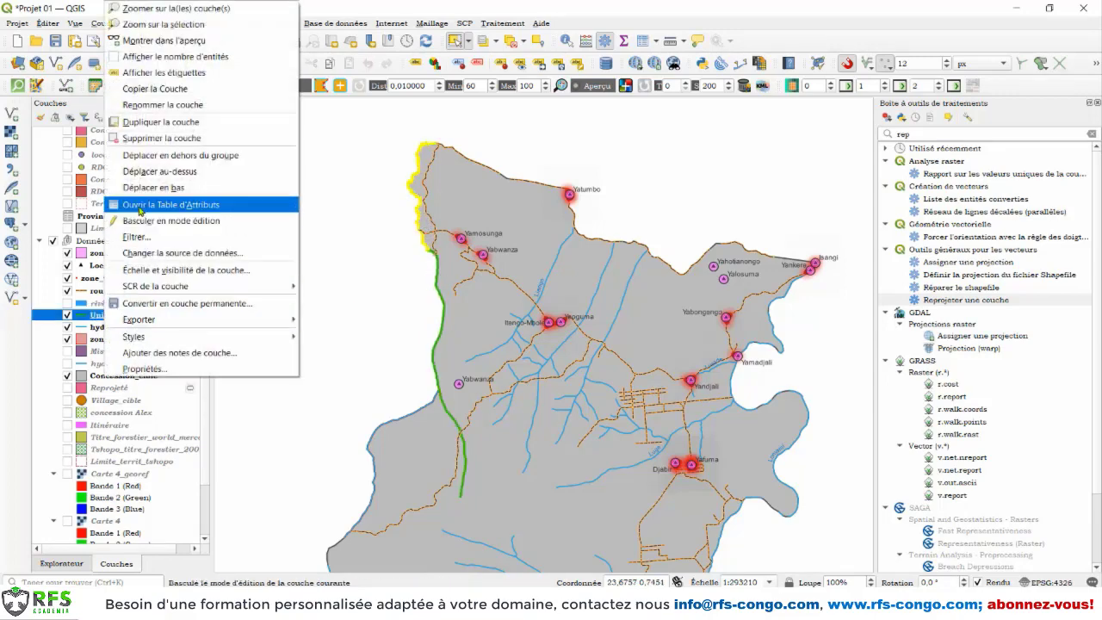
{"action": "left_click", "coordinate": [141, 207]}
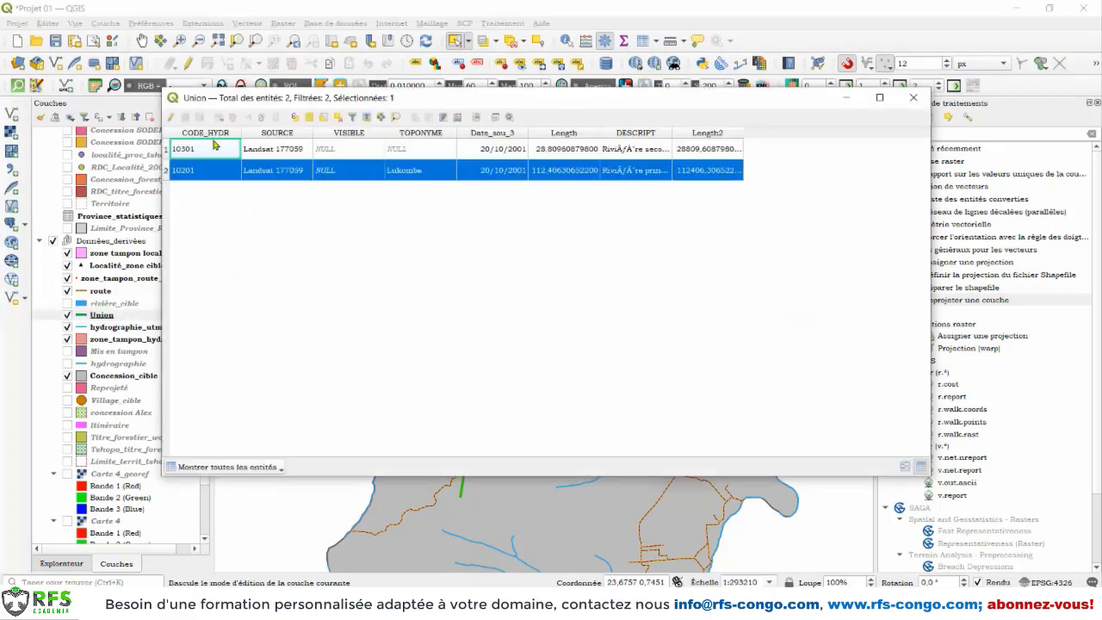
{"action": "left_click", "coordinate": [168, 149]}
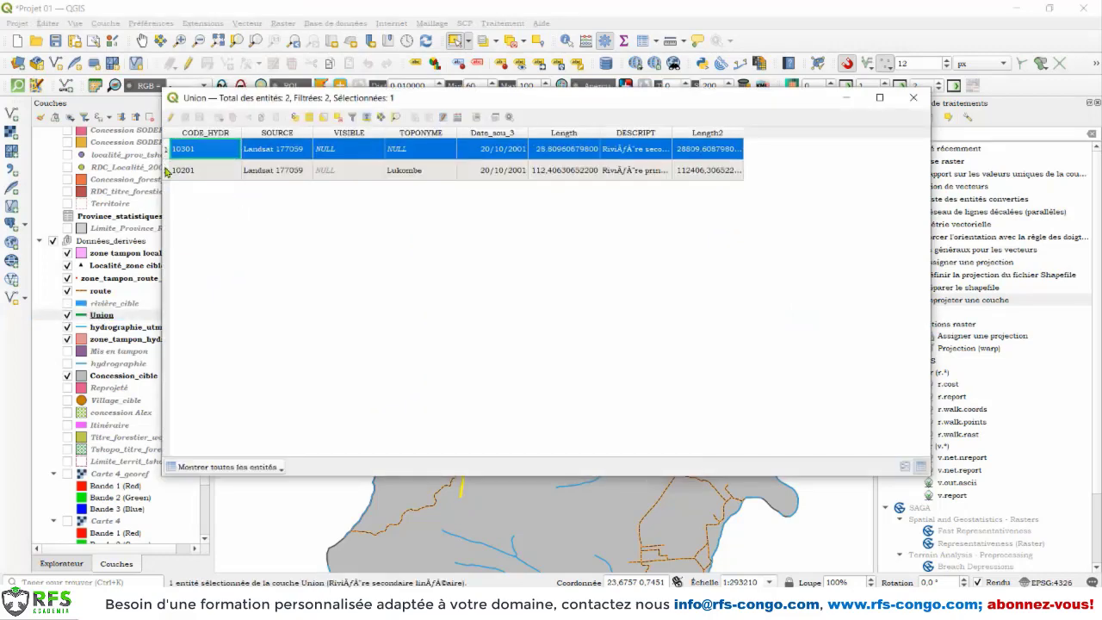
Step: Select the record with CODE_HYDR 10201 to identify its segment on the map, then clear the selection
{"action": "left_click", "coordinate": [167, 170]}
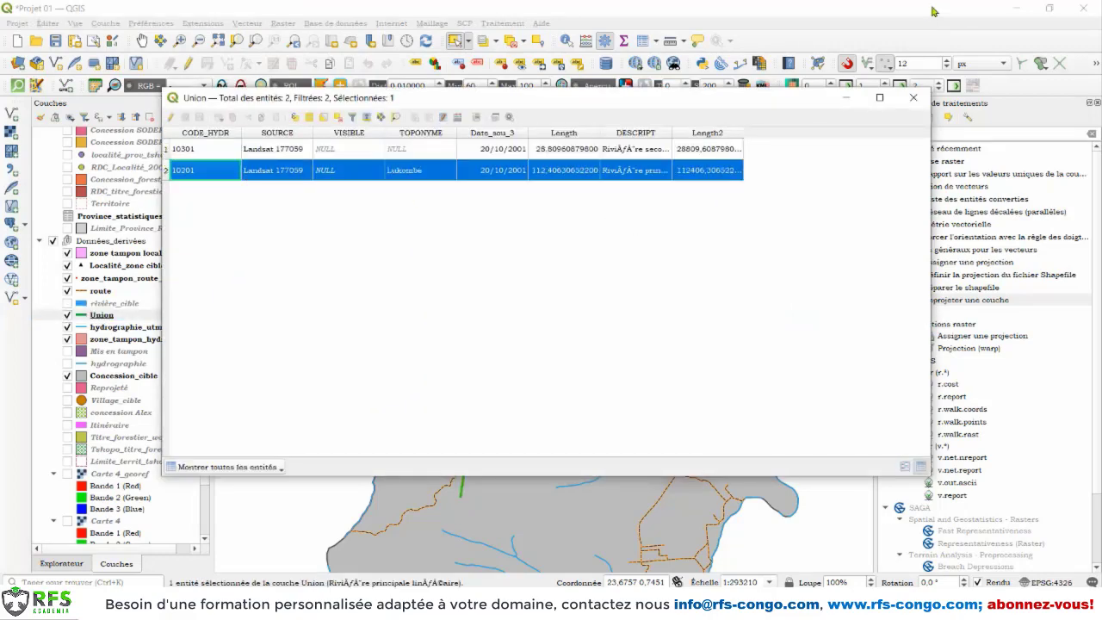
{"action": "left_click", "coordinate": [913, 98]}
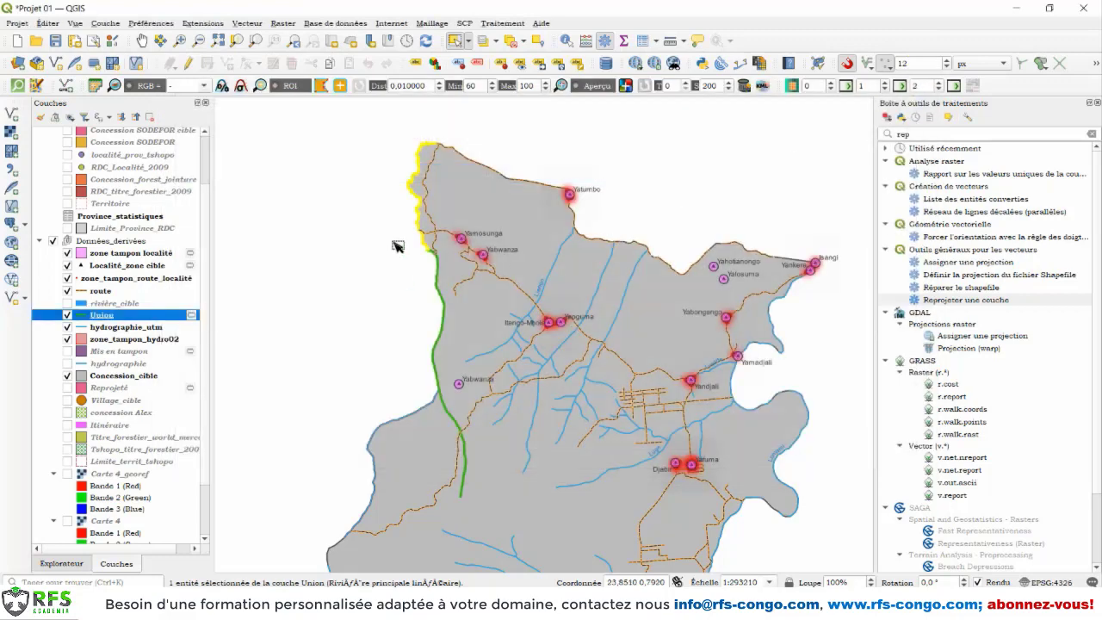
{"action": "left_click", "coordinate": [513, 41]}
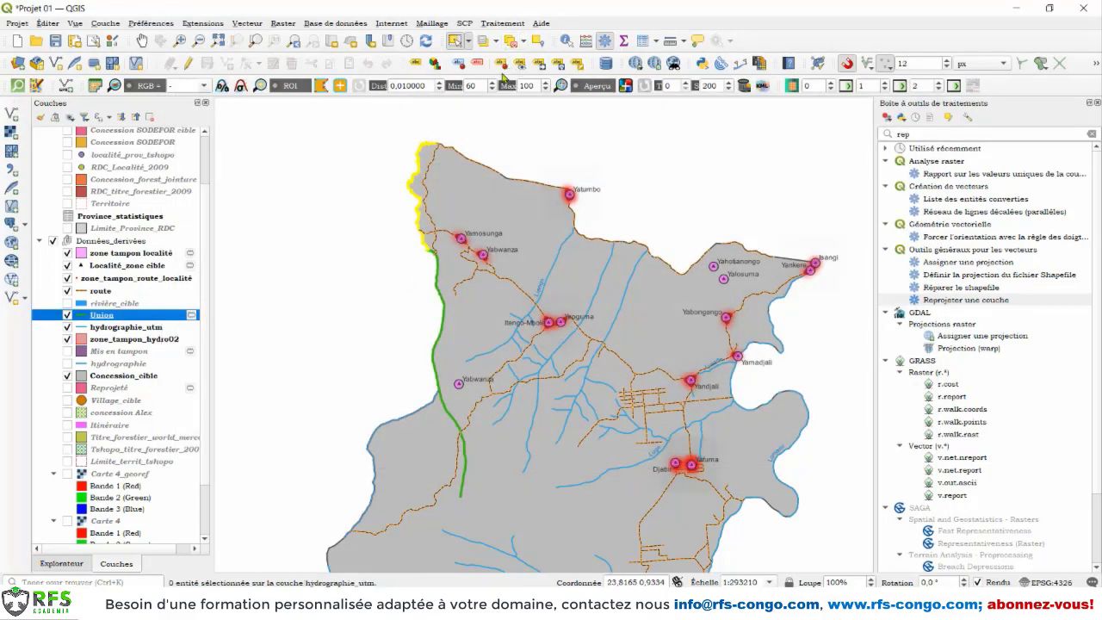
{"action": "left_click", "coordinate": [247, 24]}
{"action": "mouse_move", "coordinate": [305, 128]}
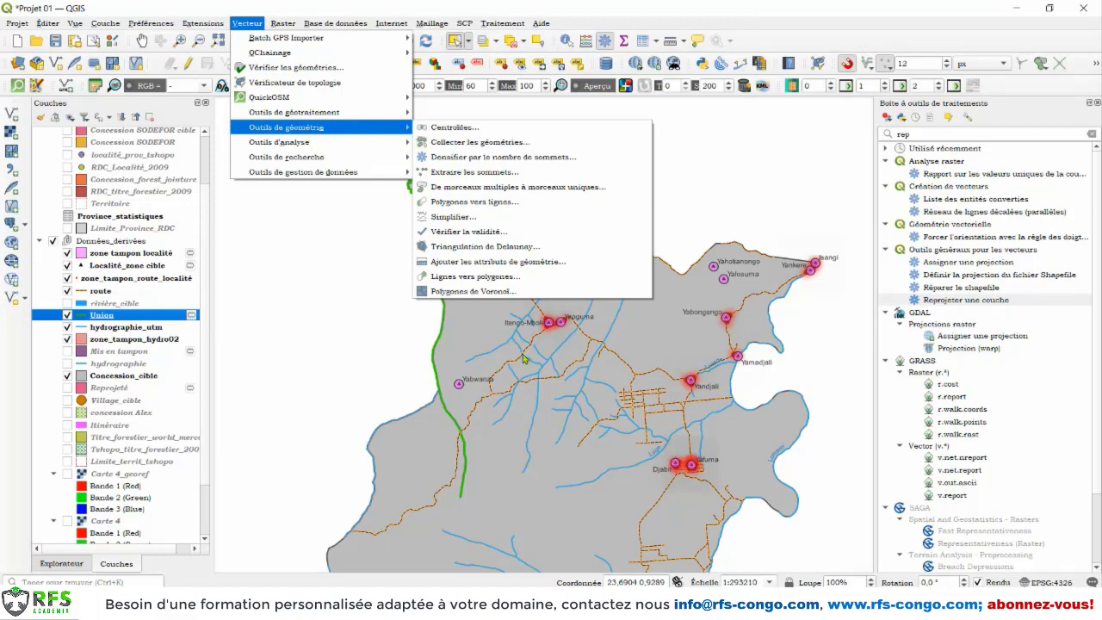
{"action": "left_click", "coordinate": [180, 10]}
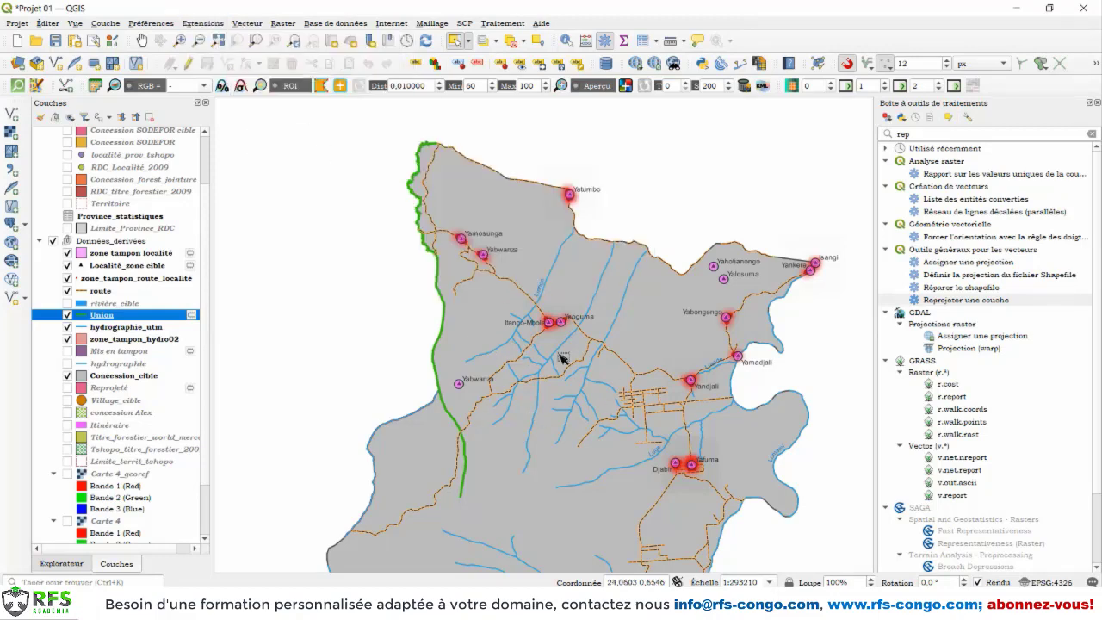
Step: Examine the record's fields across the attribute table of the Concession_cible layer, then close the table
{"action": "left_click", "coordinate": [142, 41]}
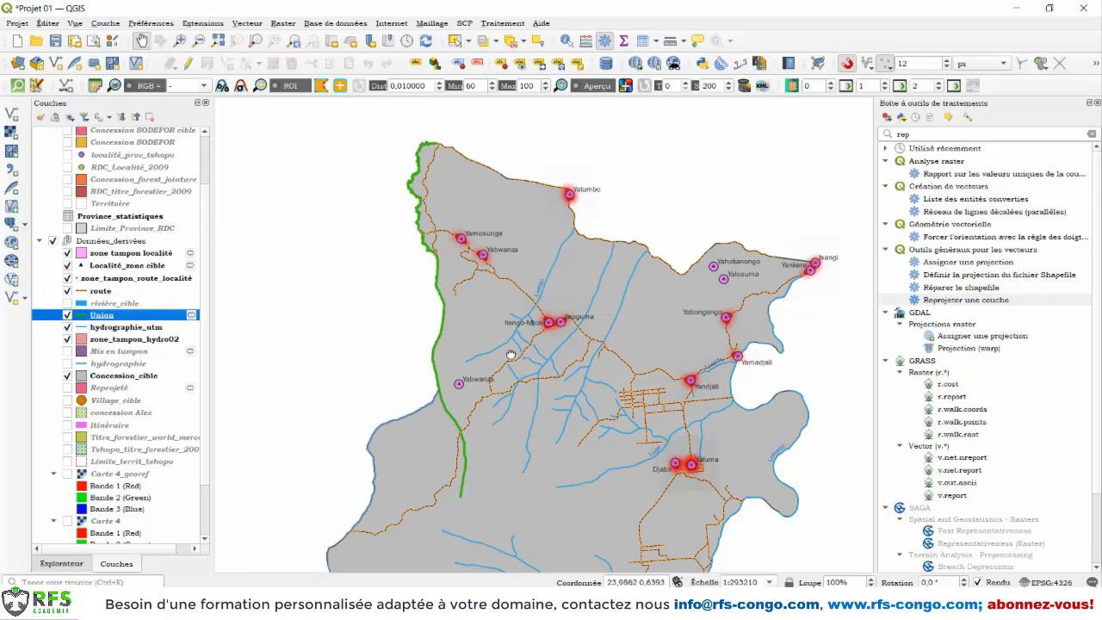
{"action": "left_click_drag", "start_coordinate": [533, 445], "coordinate": [501, 349]}
{"action": "scroll", "coordinate": [506, 359], "scroll_direction": "down", "scroll_amount": 1}
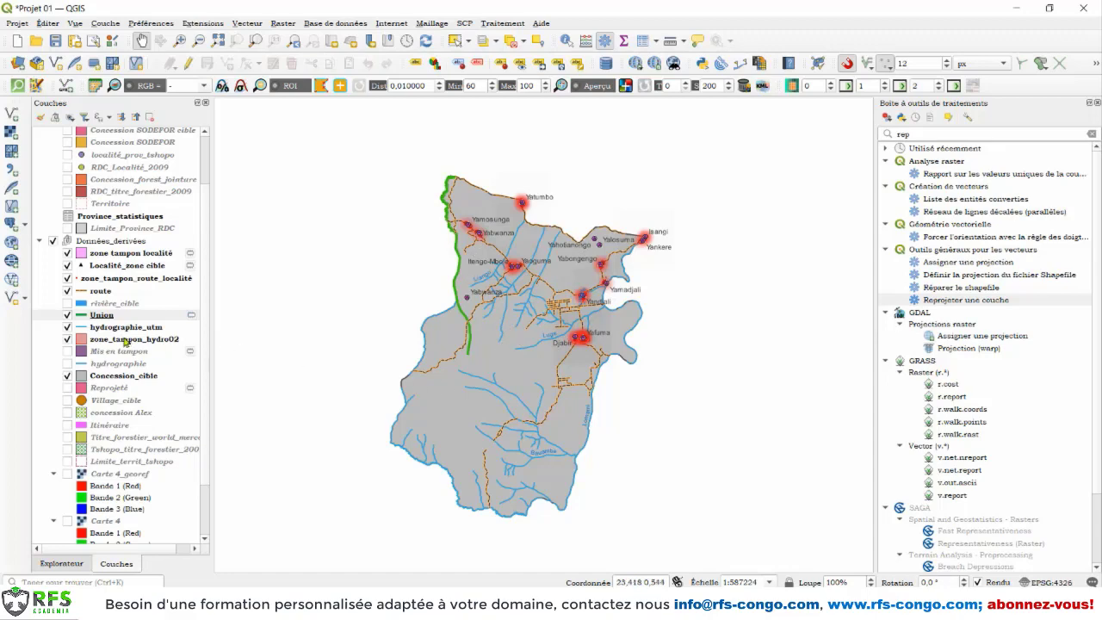
{"action": "right_click", "coordinate": [110, 378]}
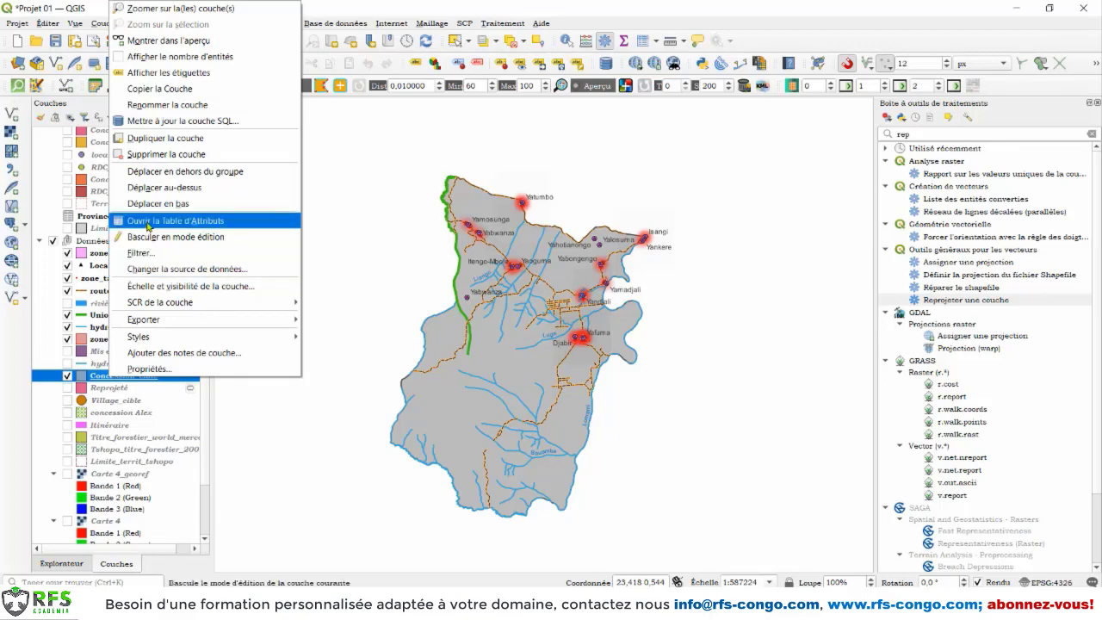
{"action": "left_click", "coordinate": [148, 225]}
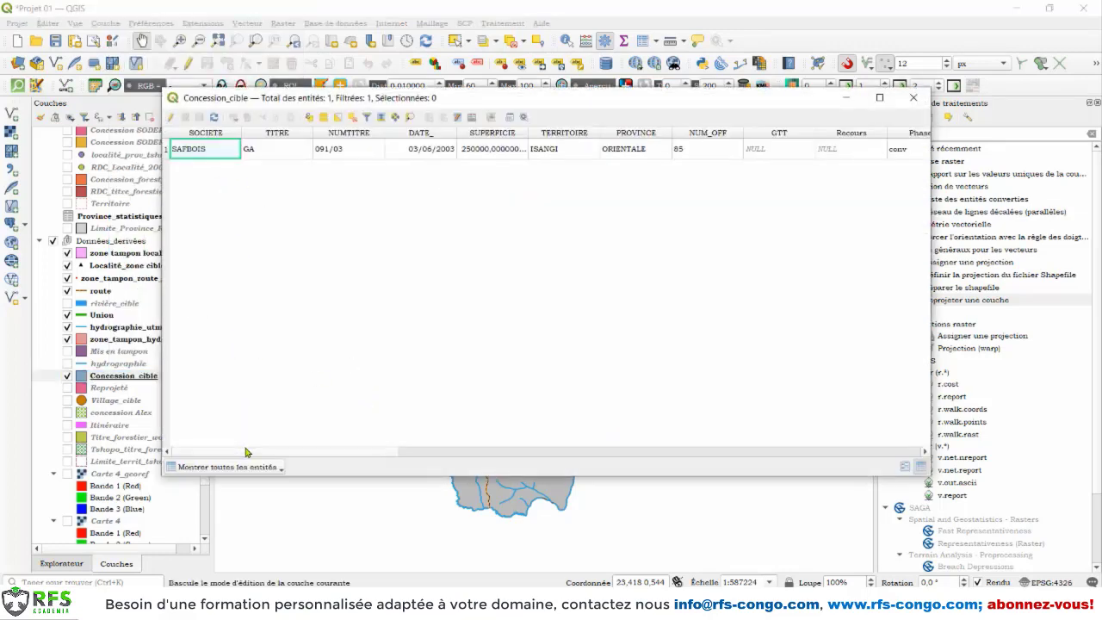
{"action": "left_click_drag", "start_coordinate": [246, 452], "coordinate": [508, 452]}
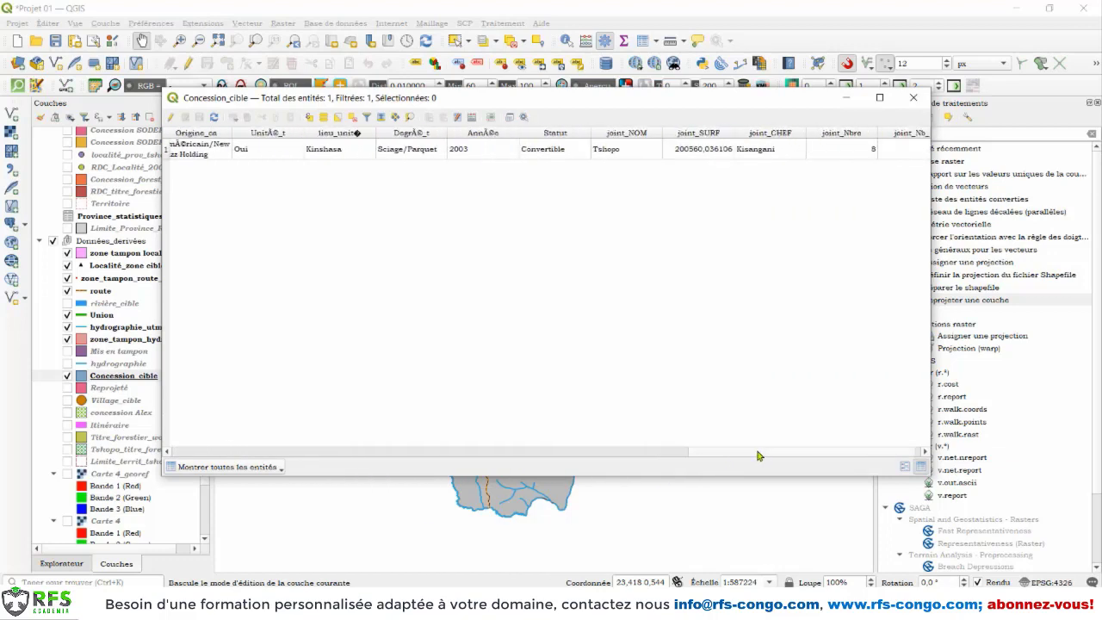
{"action": "left_click_drag", "start_coordinate": [743, 454], "coordinate": [708, 447]}
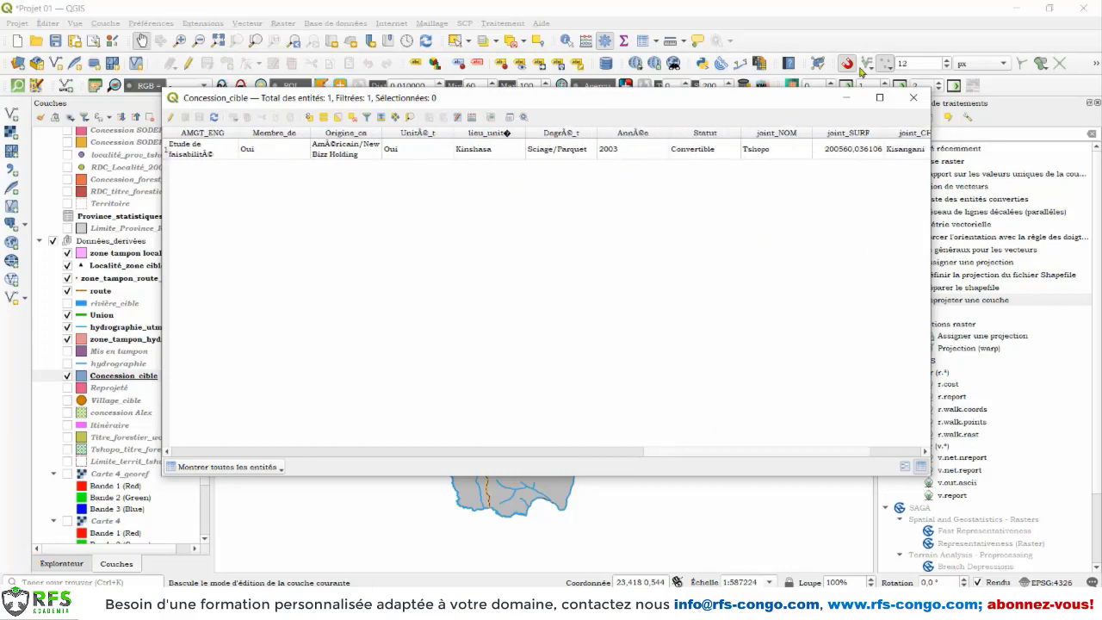
{"action": "left_click", "coordinate": [914, 97]}
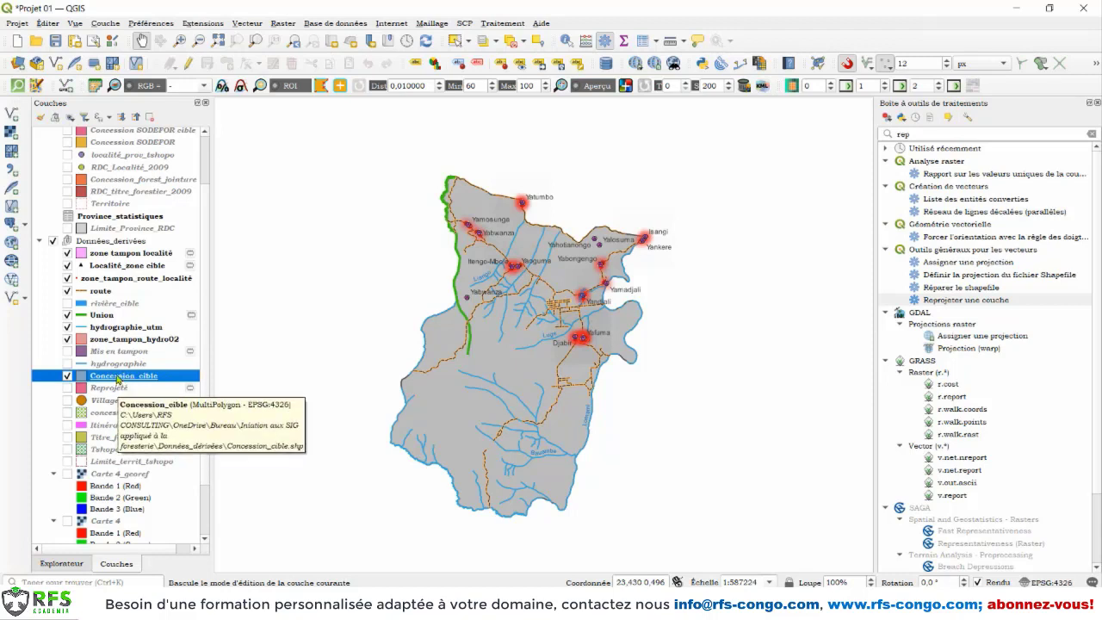
Step: Run the Centroids geometry tool on Concession_cible, outputting a temporary layer
{"action": "left_click", "coordinate": [241, 26]}
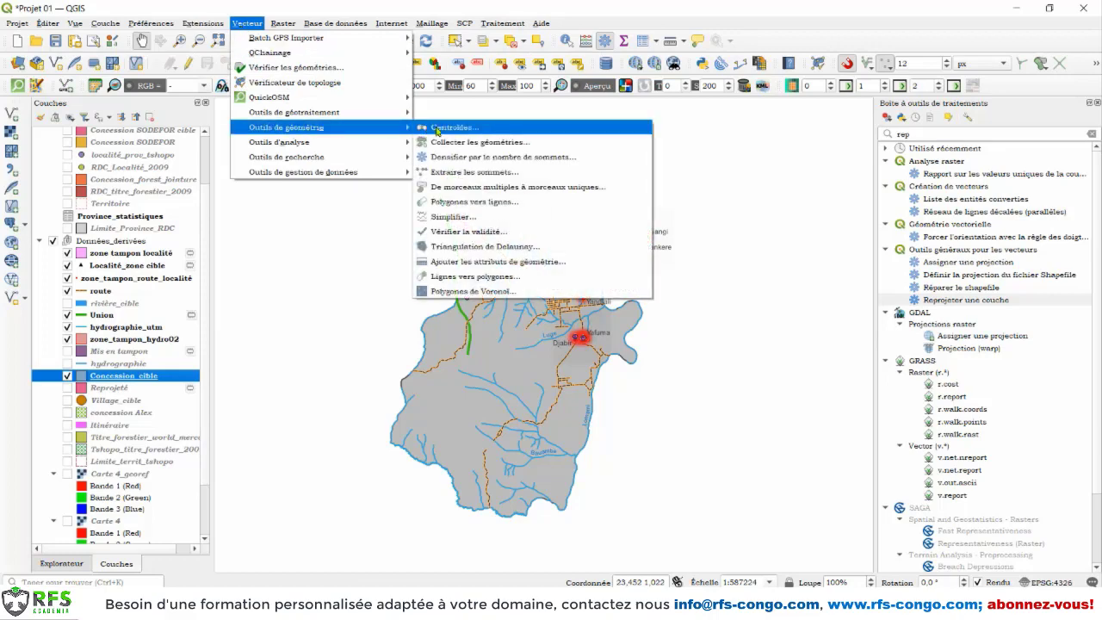
{"action": "left_click", "coordinate": [461, 129]}
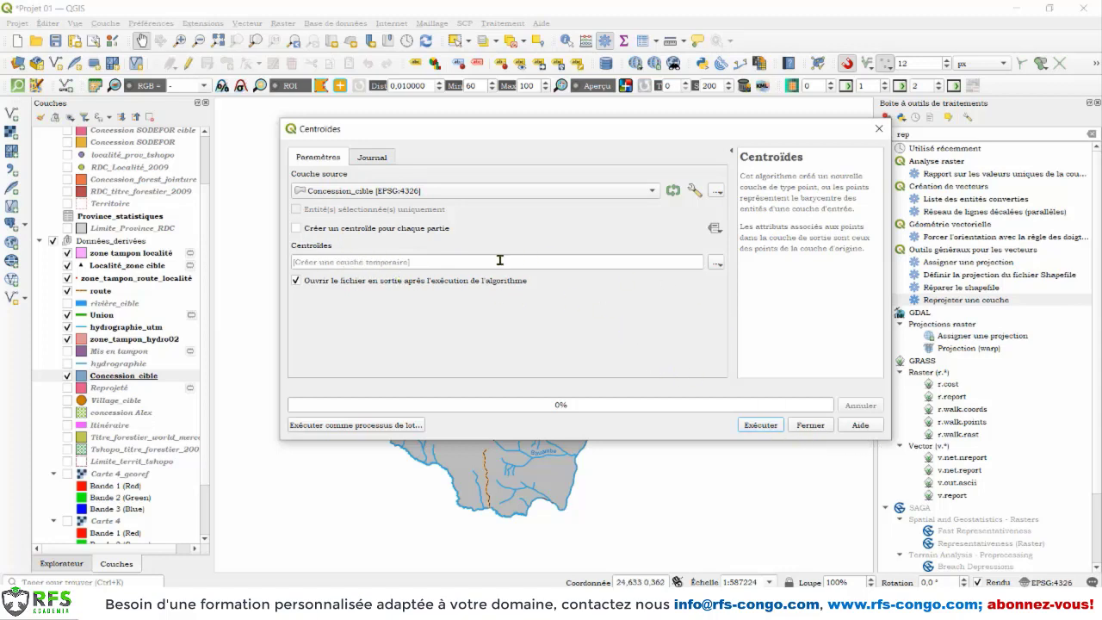
{"action": "left_click", "coordinate": [760, 425]}
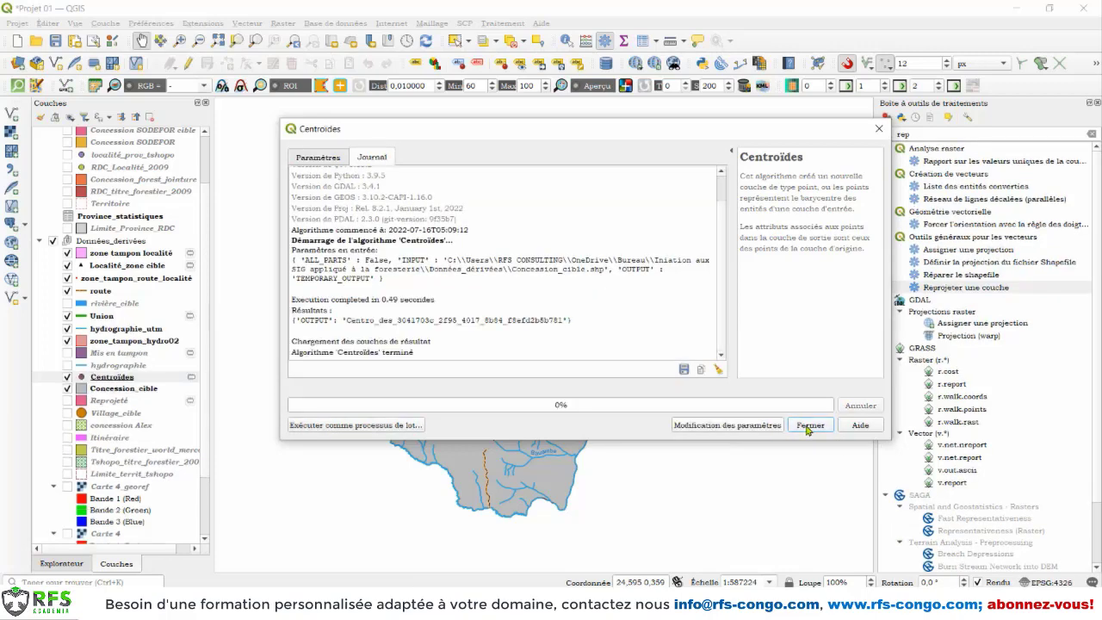
{"action": "left_click", "coordinate": [808, 426]}
Step: Inspect the centroid point on the map and the attribute table of the Centroïdes layer
{"action": "scroll", "coordinate": [515, 355], "scroll_direction": "up", "scroll_amount": 1}
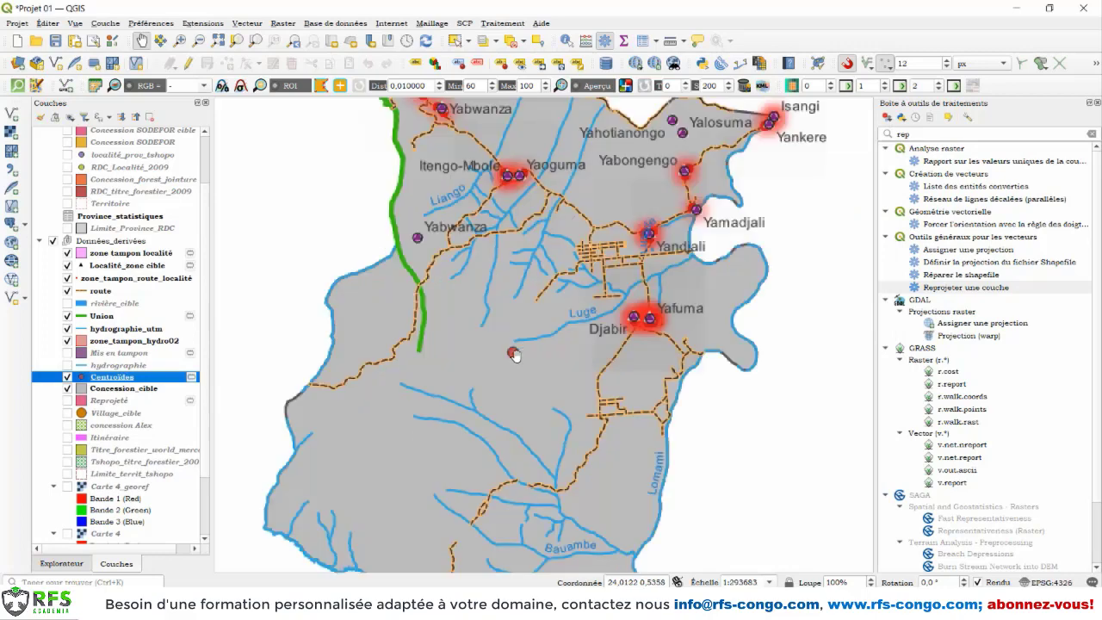
{"action": "scroll", "coordinate": [515, 354], "scroll_direction": "down", "scroll_amount": 1}
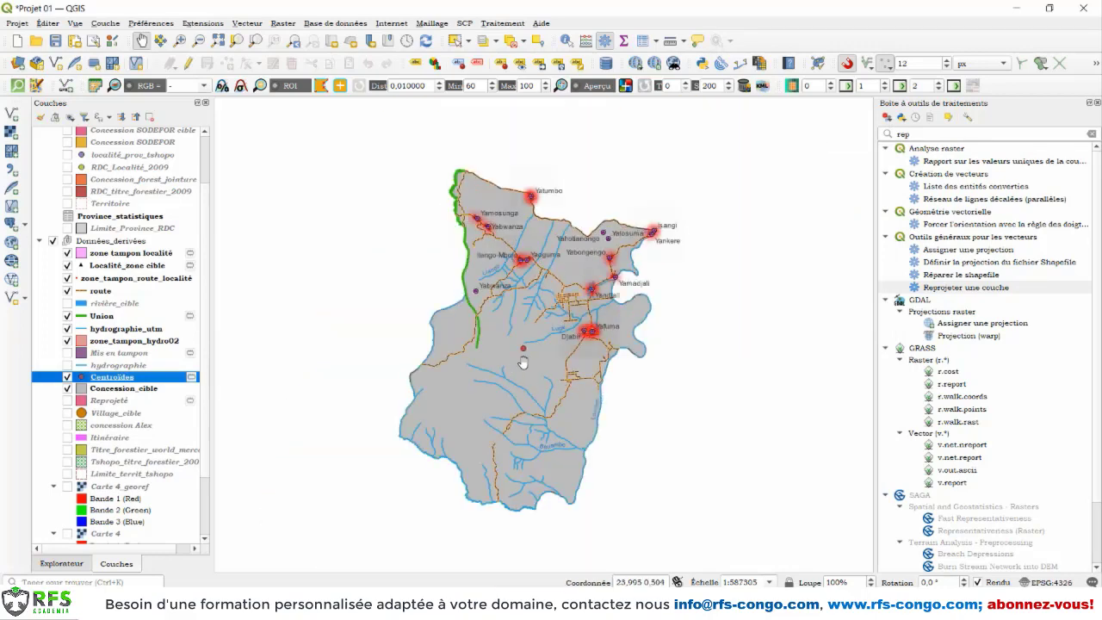
{"action": "scroll", "coordinate": [523, 362], "scroll_direction": "up", "scroll_amount": 3}
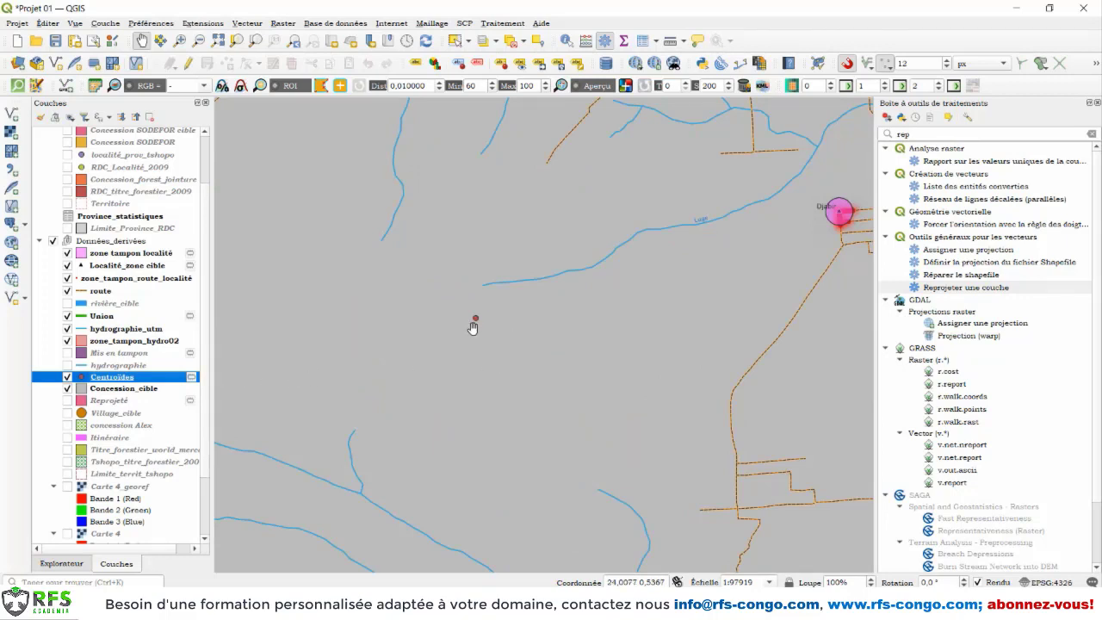
{"action": "right_click", "coordinate": [128, 379]}
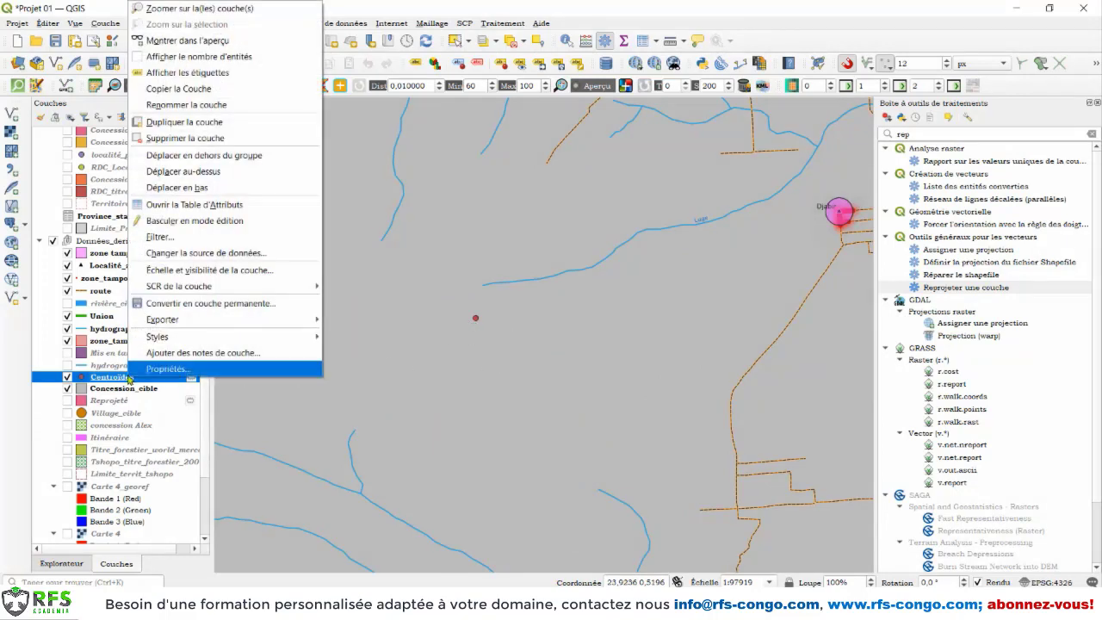
{"action": "left_click", "coordinate": [189, 207]}
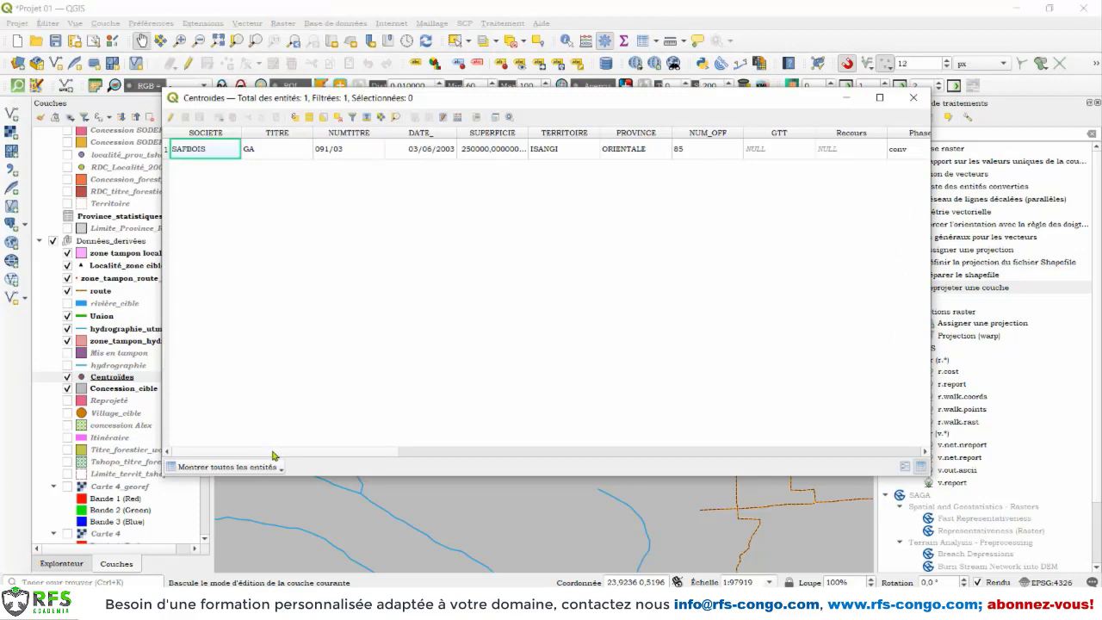
{"action": "left_click_drag", "start_coordinate": [272, 456], "coordinate": [250, 416]}
{"action": "left_click", "coordinate": [913, 97]}
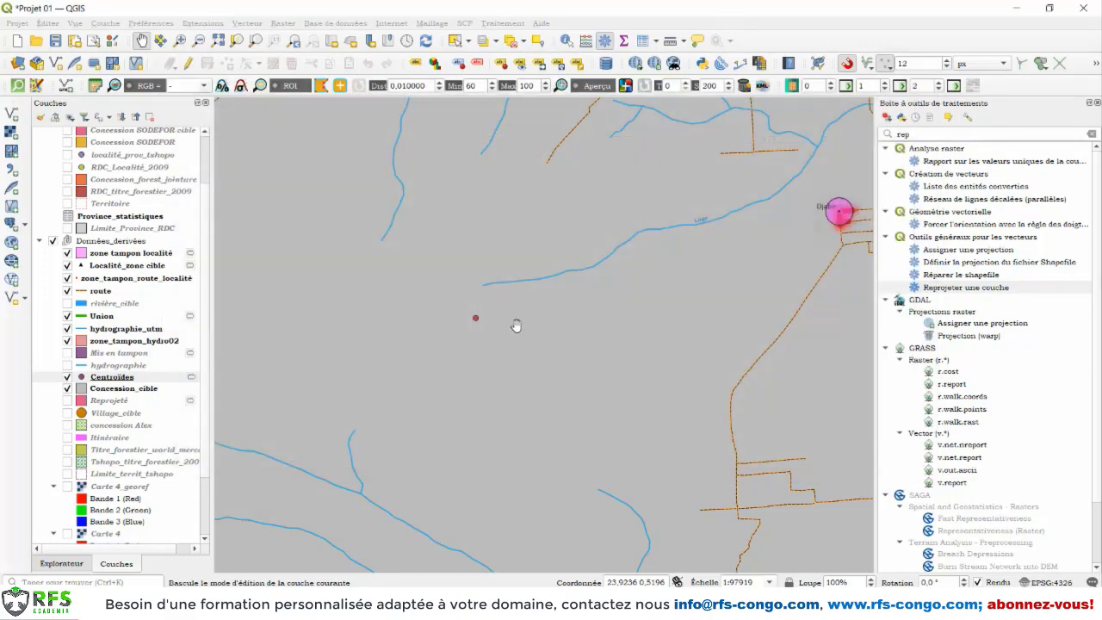
Step: Set up the Count Points in Polygons analysis with Concession_cible as polygons and Localité_zone cible as points
{"action": "scroll", "coordinate": [516, 326], "scroll_direction": "down", "scroll_amount": 2}
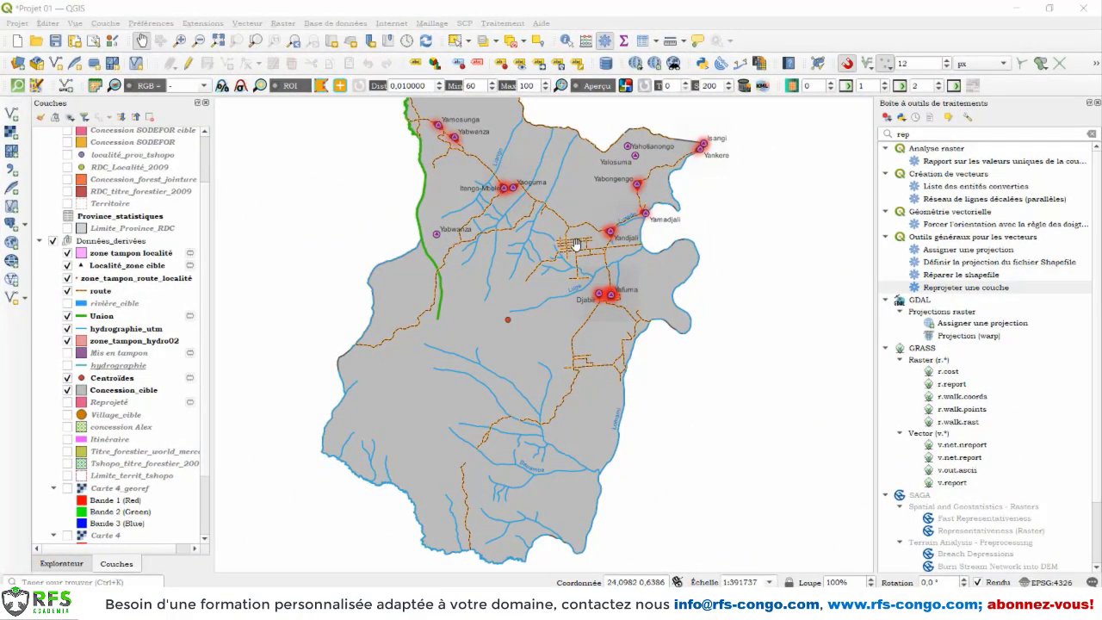
{"action": "left_click_drag", "start_coordinate": [573, 243], "coordinate": [552, 333]}
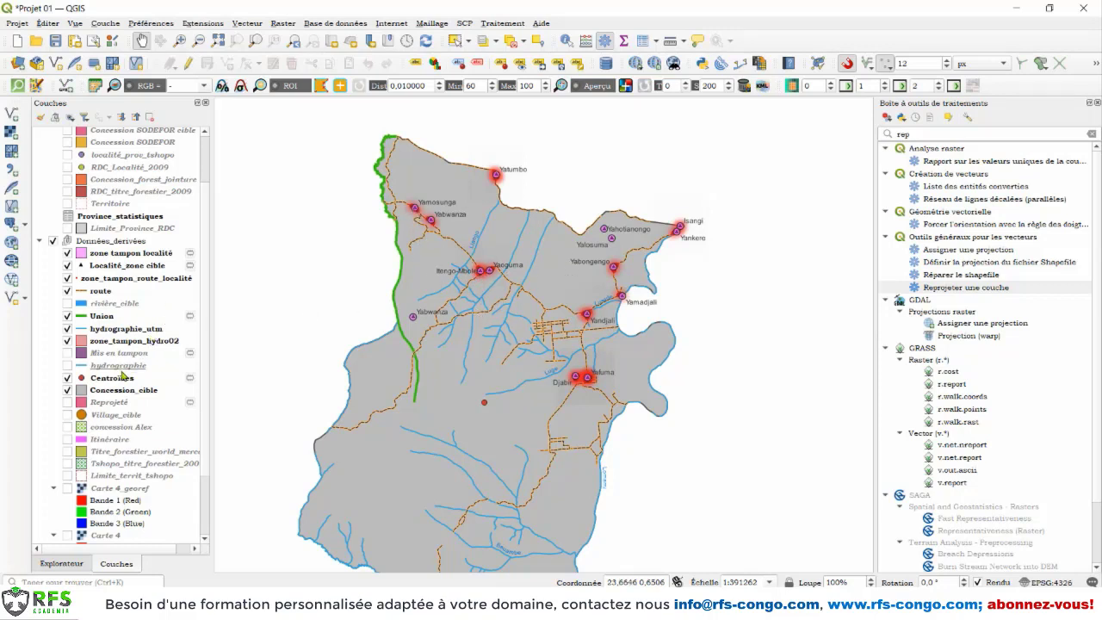
{"action": "left_click", "coordinate": [120, 392]}
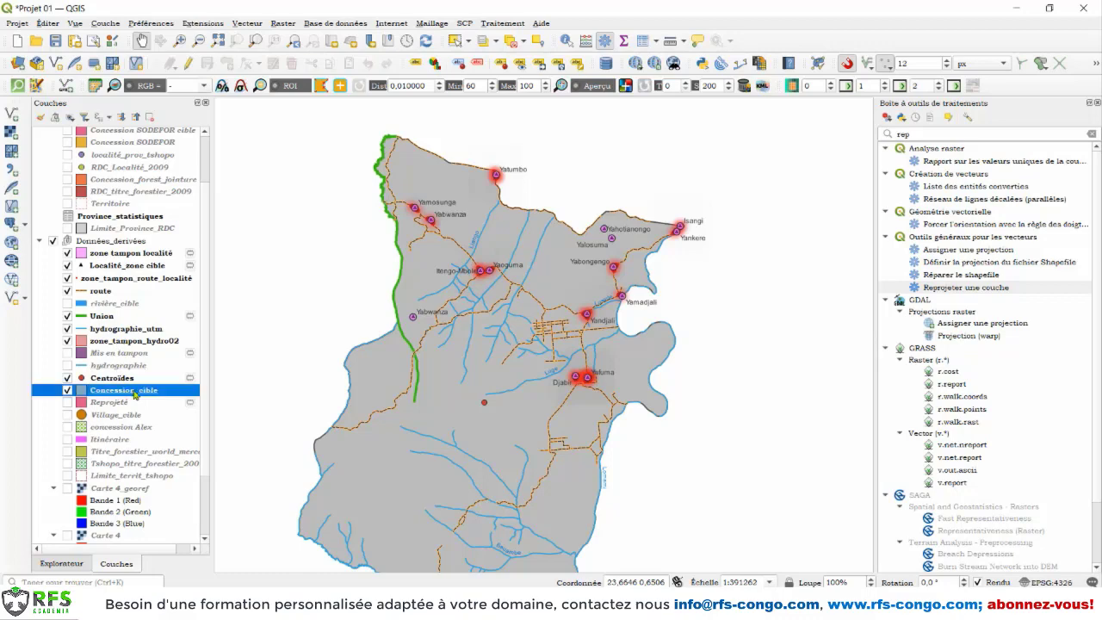
{"action": "left_click", "coordinate": [247, 24]}
{"action": "mouse_move", "coordinate": [285, 129]}
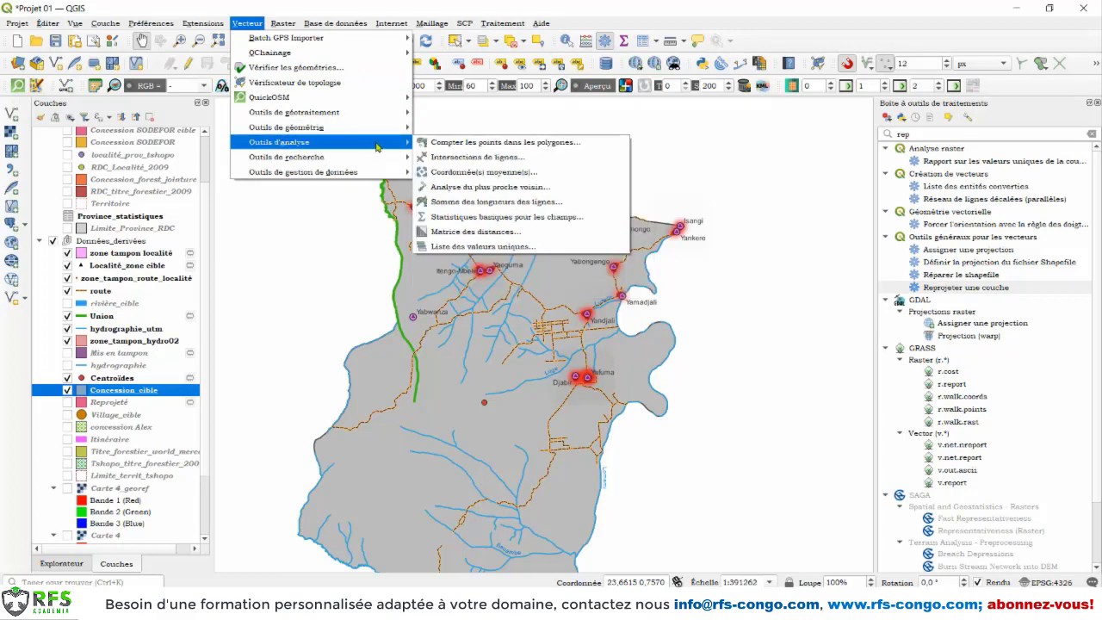
{"action": "left_click", "coordinate": [537, 144]}
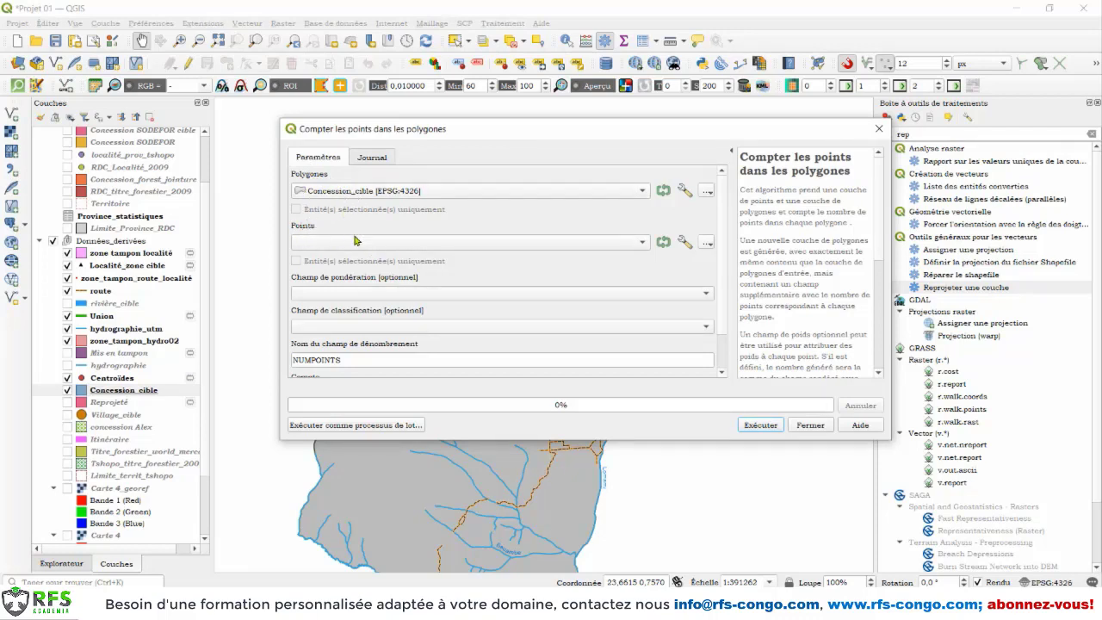
{"action": "left_click", "coordinate": [561, 244]}
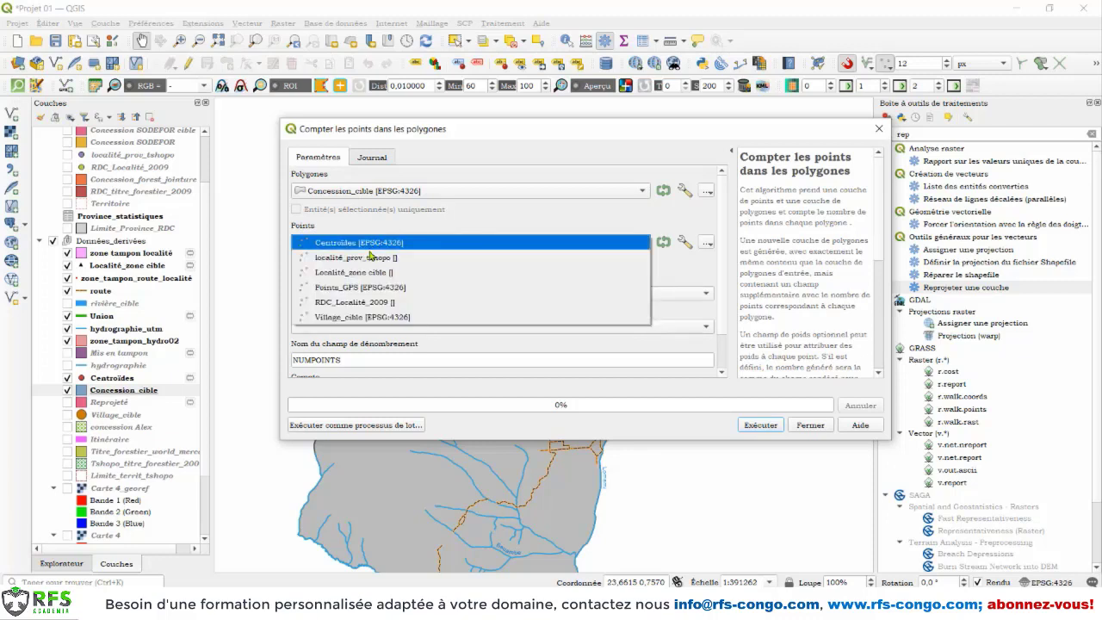
{"action": "left_click", "coordinate": [390, 273]}
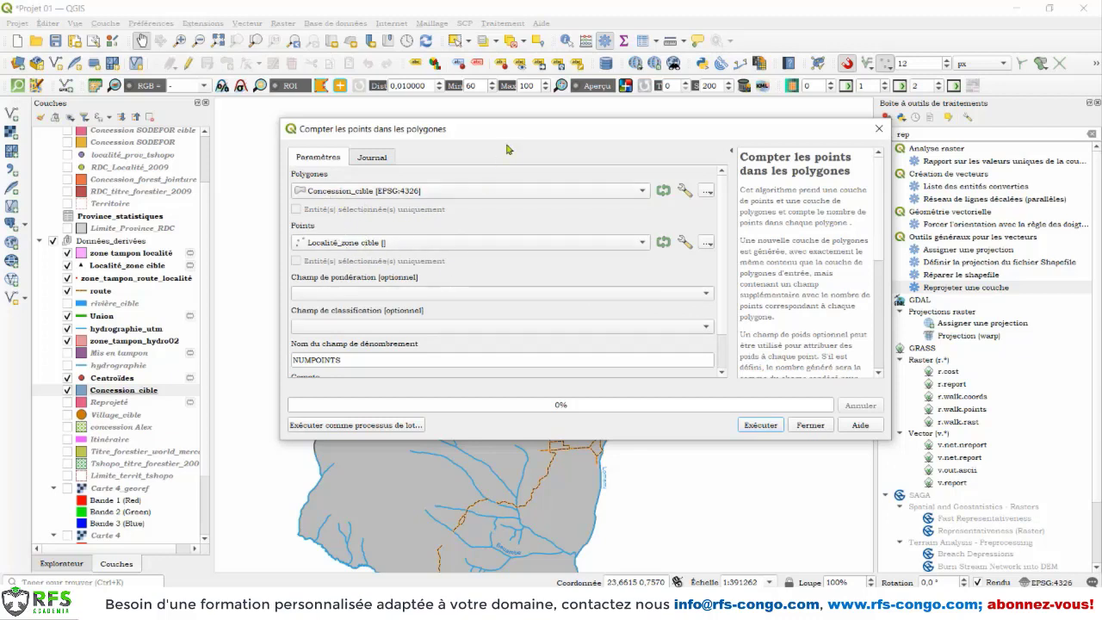
Step: Examine the locality points on the map behind the dialog and the available weight fields, leaving the weight field empty
{"action": "left_click_drag", "start_coordinate": [563, 129], "coordinate": [100, 103]}
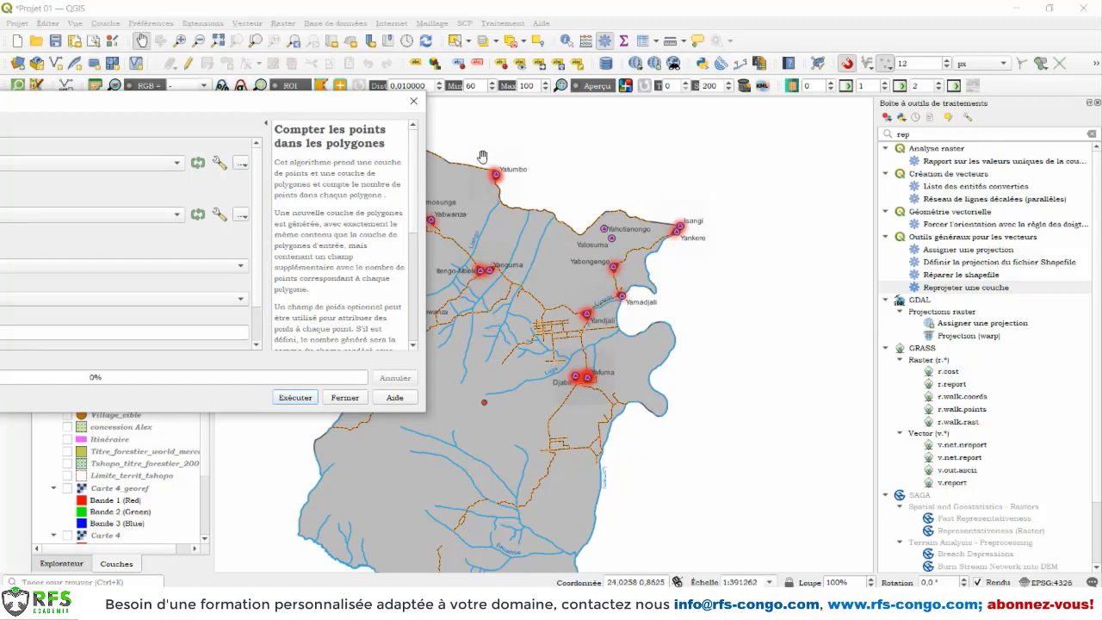
{"action": "left_click_drag", "start_coordinate": [372, 107], "coordinate": [818, 91]}
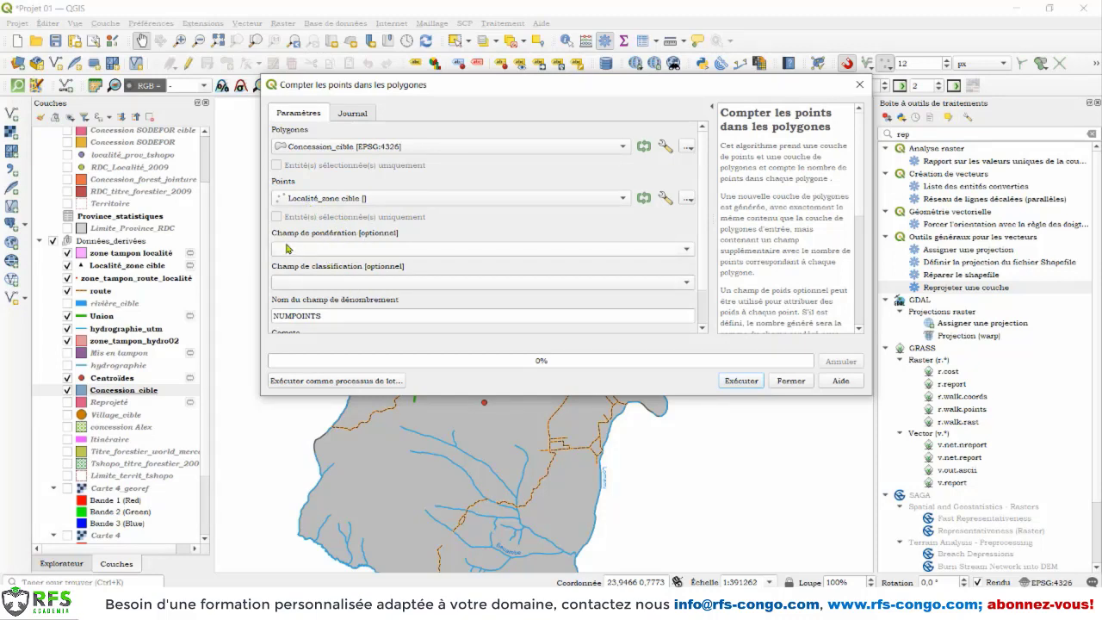
{"action": "left_click", "coordinate": [675, 250]}
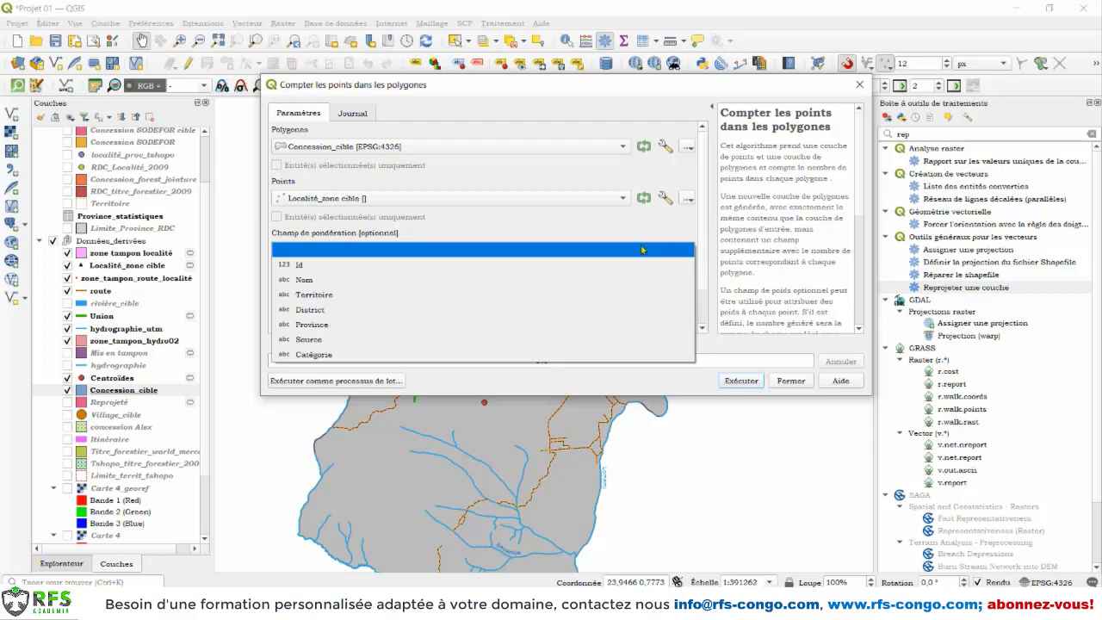
{"action": "left_click", "coordinate": [553, 227]}
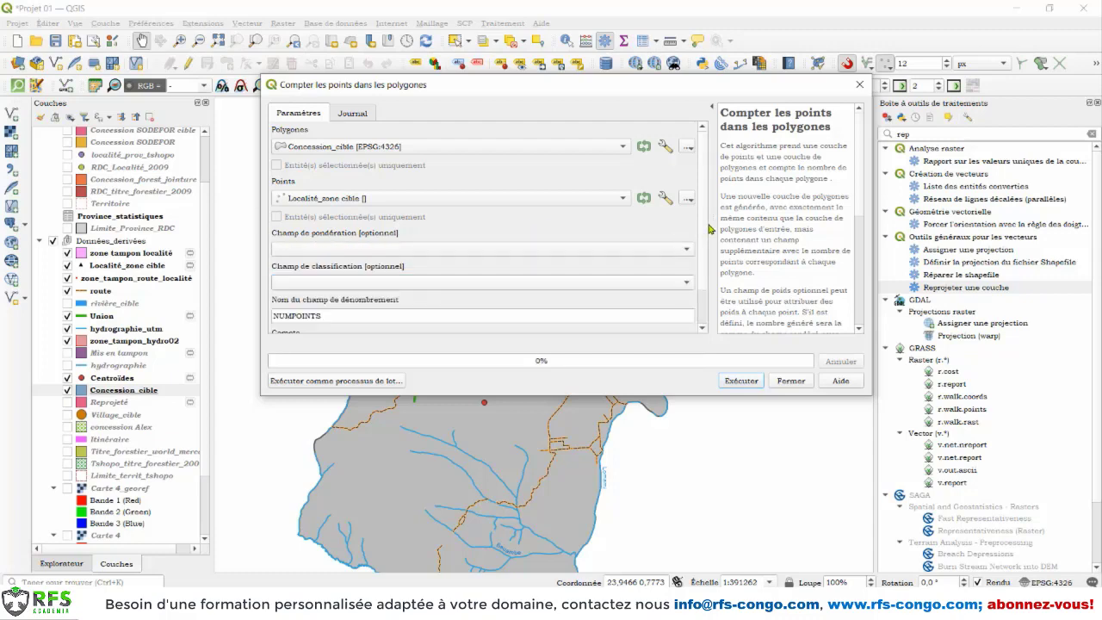
Step: Name the count field Nbre_localité in the Count Points in Polygons settings
{"action": "scroll", "coordinate": [568, 258], "scroll_direction": "down", "scroll_amount": 2}
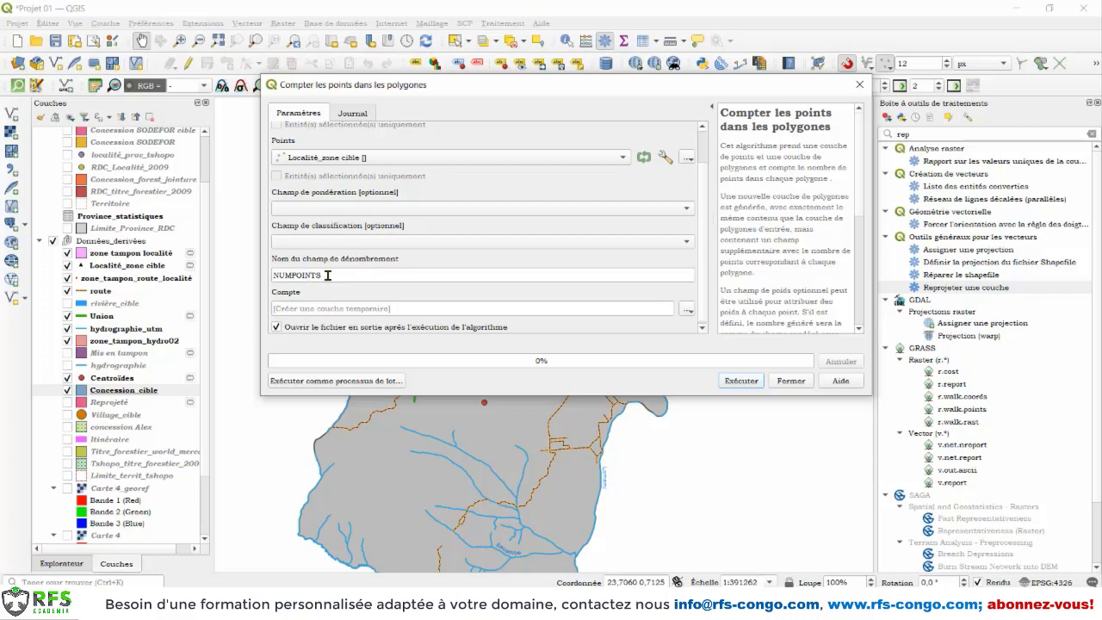
{"action": "left_click_drag", "start_coordinate": [327, 276], "coordinate": [245, 278]}
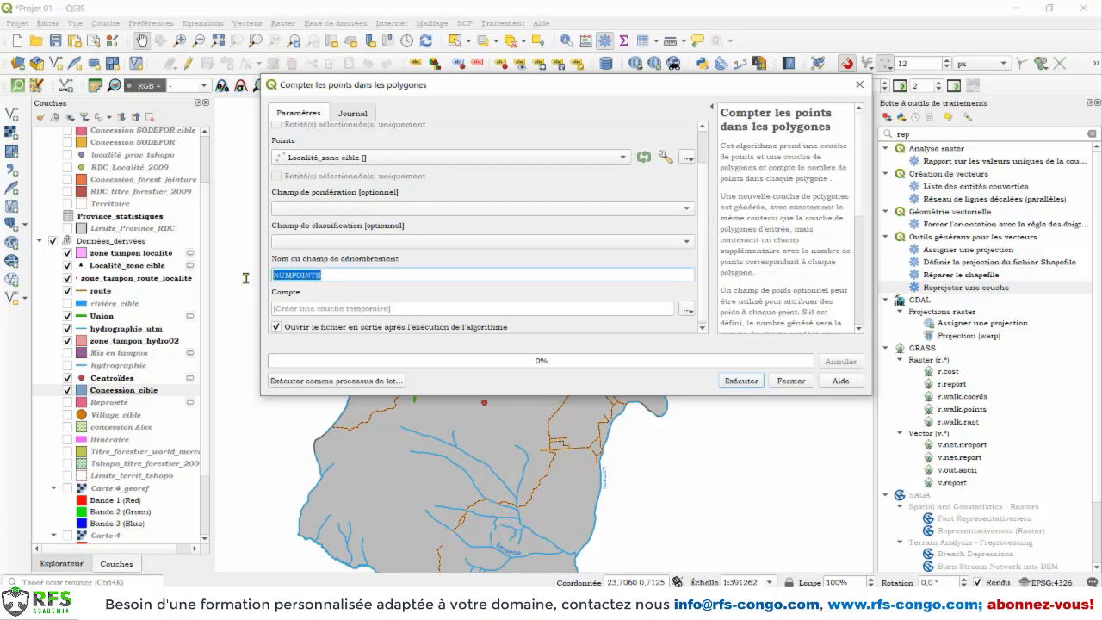
{"action": "type", "text": "Nbre_localité"}
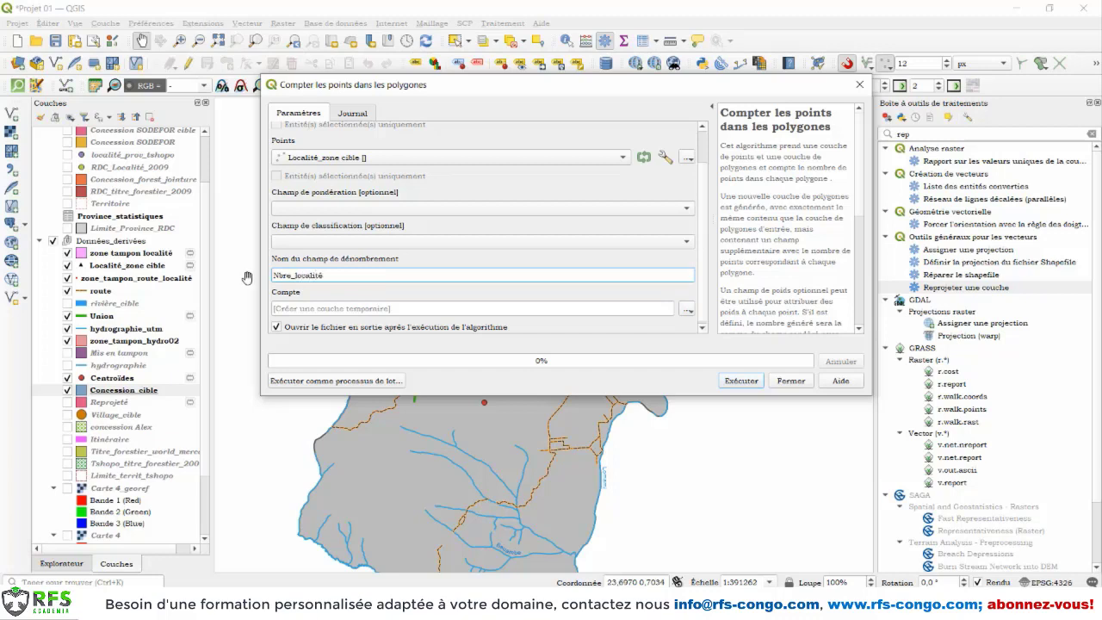
Step: Save the count output as the shapefile dénombrement_localité_conce_cible in Données_dérivées and run the Count Points in Polygons analysis
{"action": "left_click", "coordinate": [687, 315]}
{"action": "left_click", "coordinate": [715, 339]}
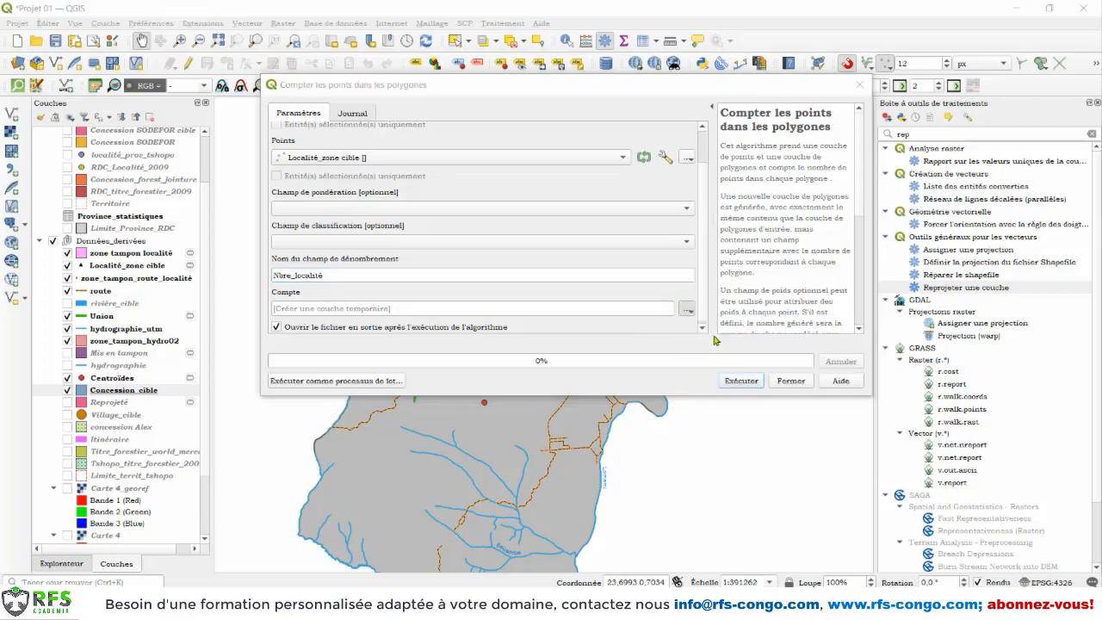
{"action": "left_click", "coordinate": [421, 363]}
{"action": "type", "text": "dénombrement_co"}
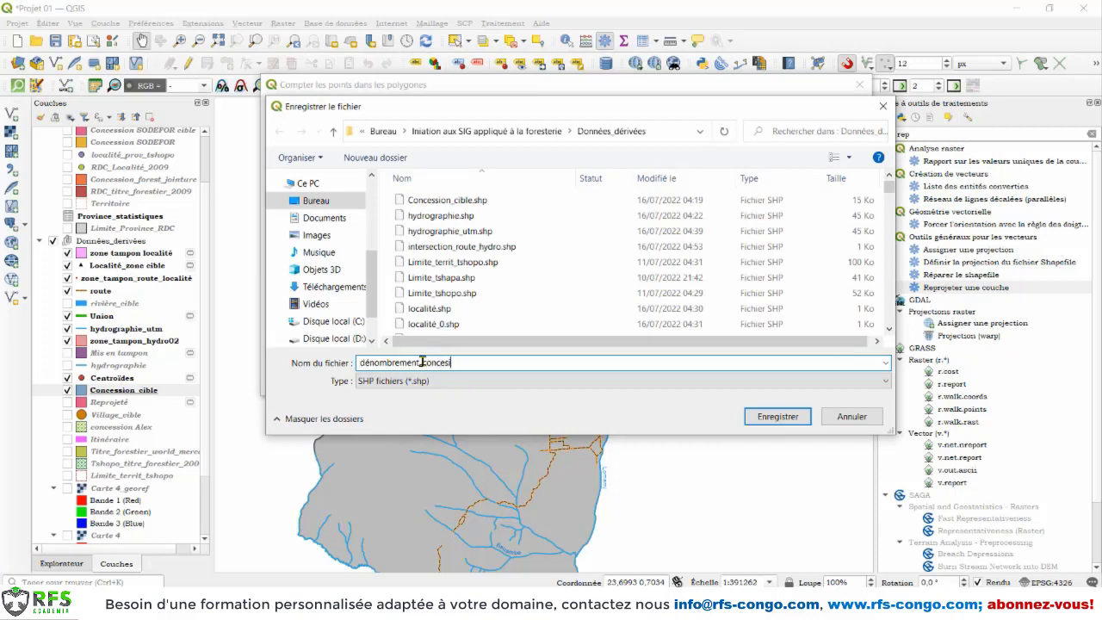
{"action": "type", "text": "ncesi"}
{"action": "key", "text": "BackSpace"}
{"action": "key", "text": "BackSpace"}
{"action": "key", "text": "BackSpace"}
{"action": "key", "text": "BackSpace"}
{"action": "key", "text": "BackSpace"}
{"action": "key", "text": "BackSpace"}
{"action": "key", "text": "BackSpace"}
{"action": "type", "text": "localité_"}
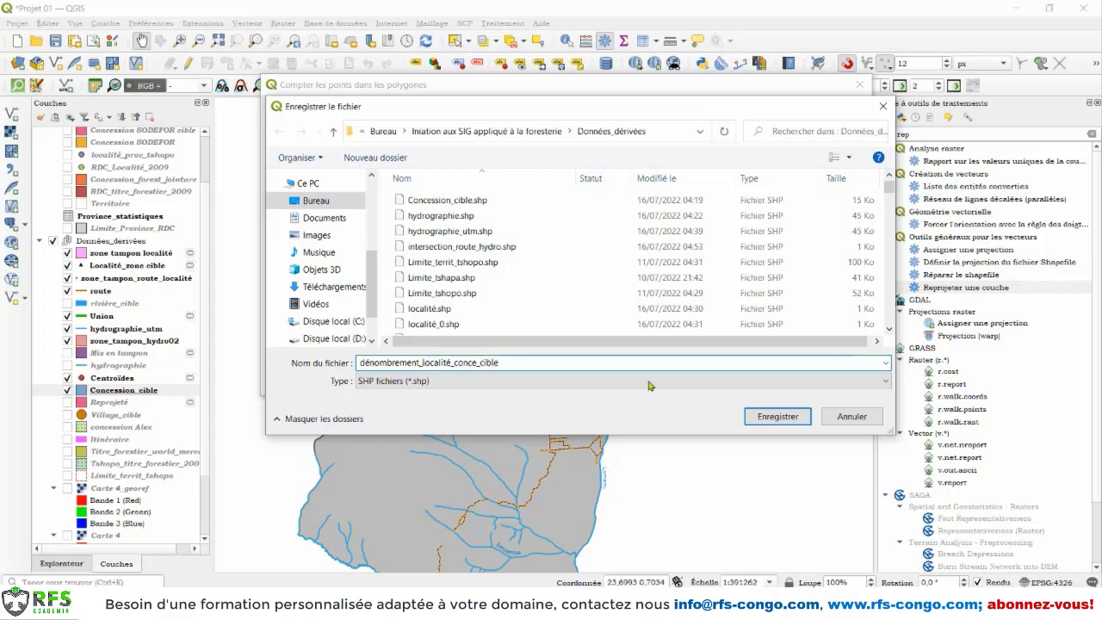
{"action": "left_click", "coordinate": [775, 416]}
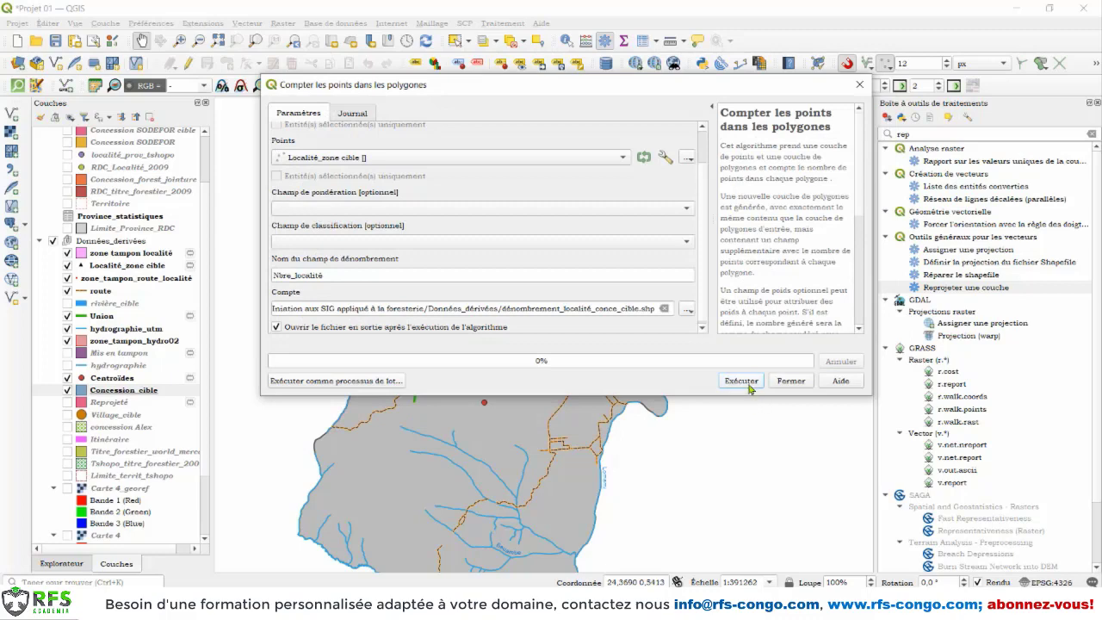
{"action": "left_click", "coordinate": [742, 380]}
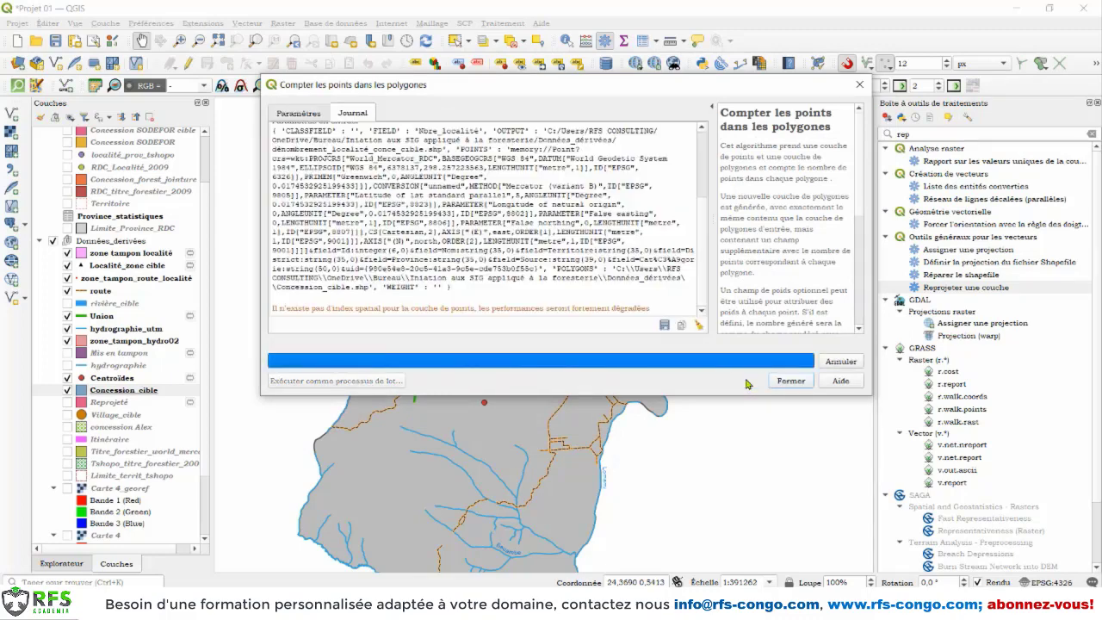
{"action": "left_click", "coordinate": [790, 381]}
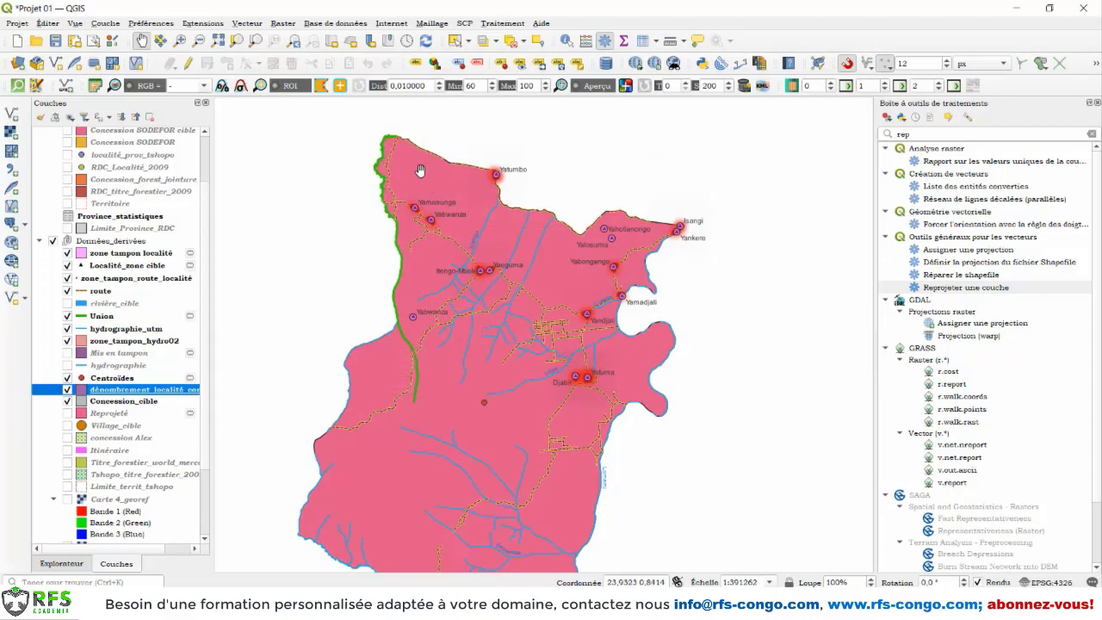
Step: Examine the locality count field in the new layer's attribute table and compare it with the locality points on the map
{"action": "left_click_drag", "start_coordinate": [509, 389], "coordinate": [514, 333]}
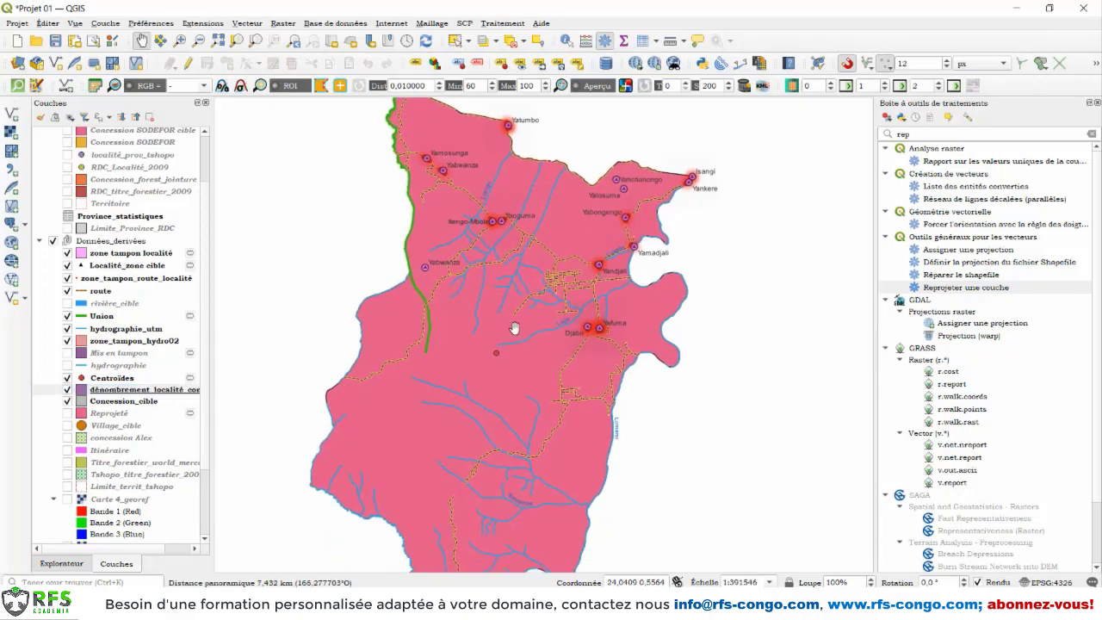
{"action": "right_click", "coordinate": [115, 392]}
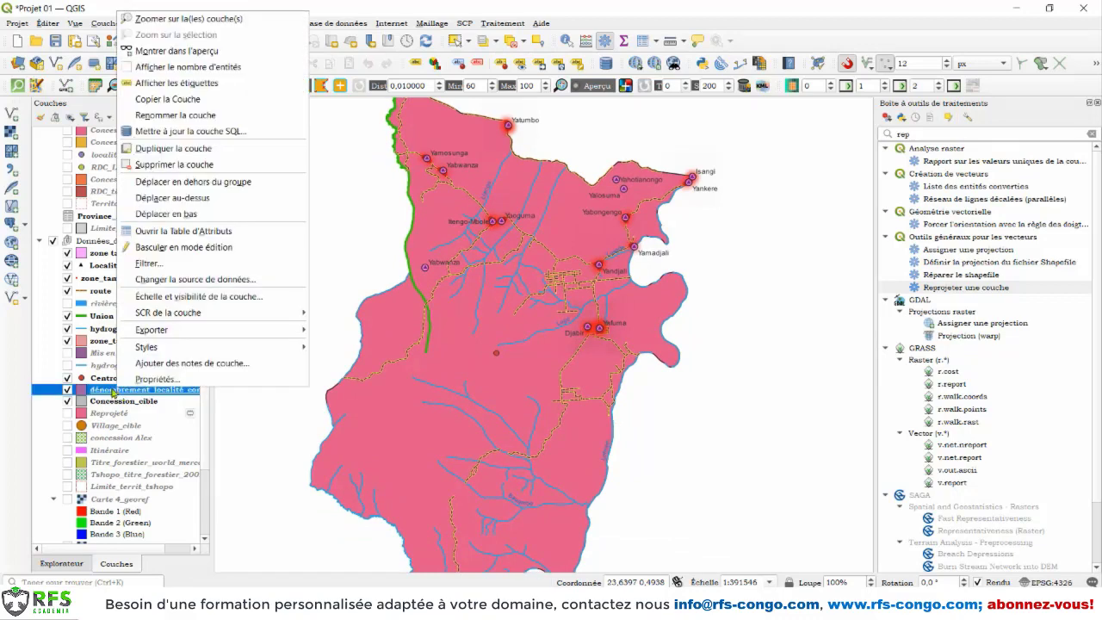
{"action": "left_click", "coordinate": [177, 234]}
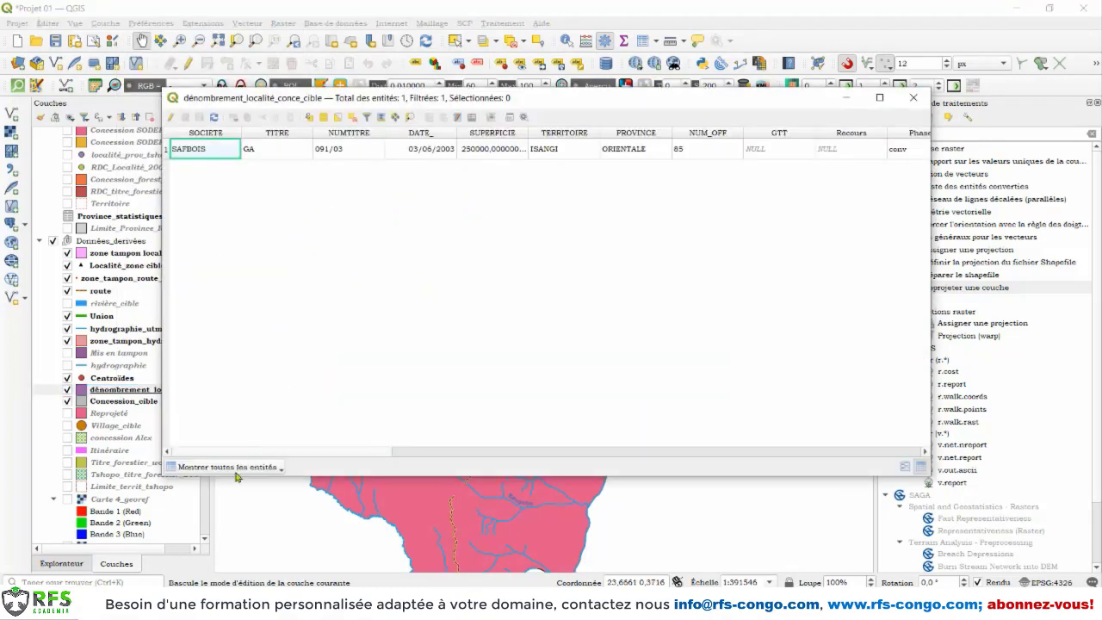
{"action": "scroll", "coordinate": [279, 454], "scroll_direction": "right", "scroll_amount": 1}
{"action": "left_click_drag", "start_coordinate": [280, 454], "coordinate": [818, 438]}
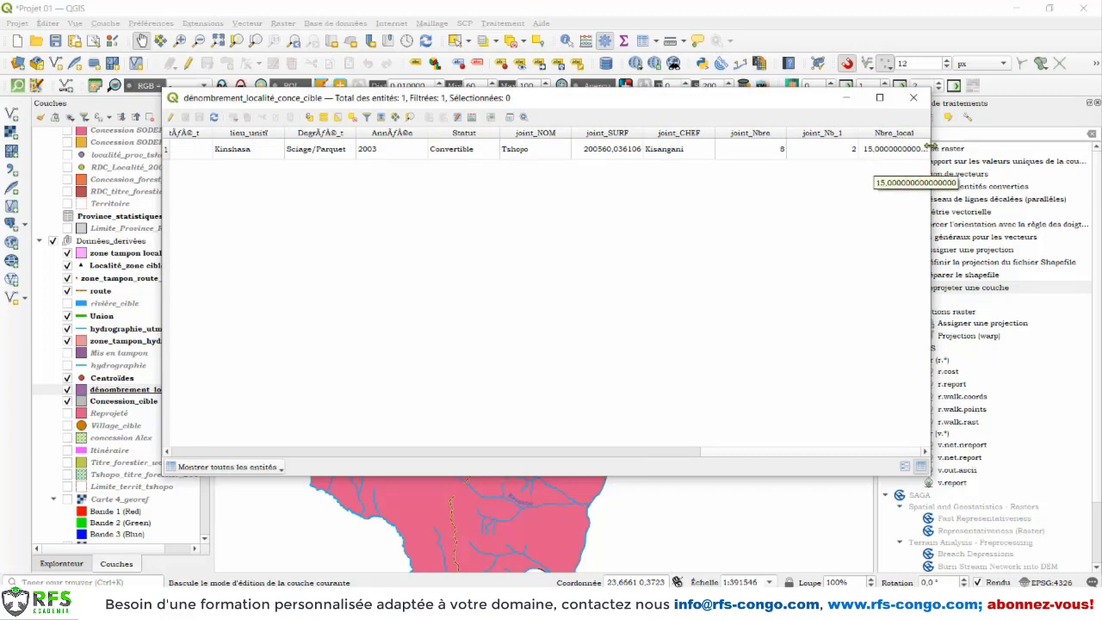
{"action": "left_click", "coordinate": [912, 99]}
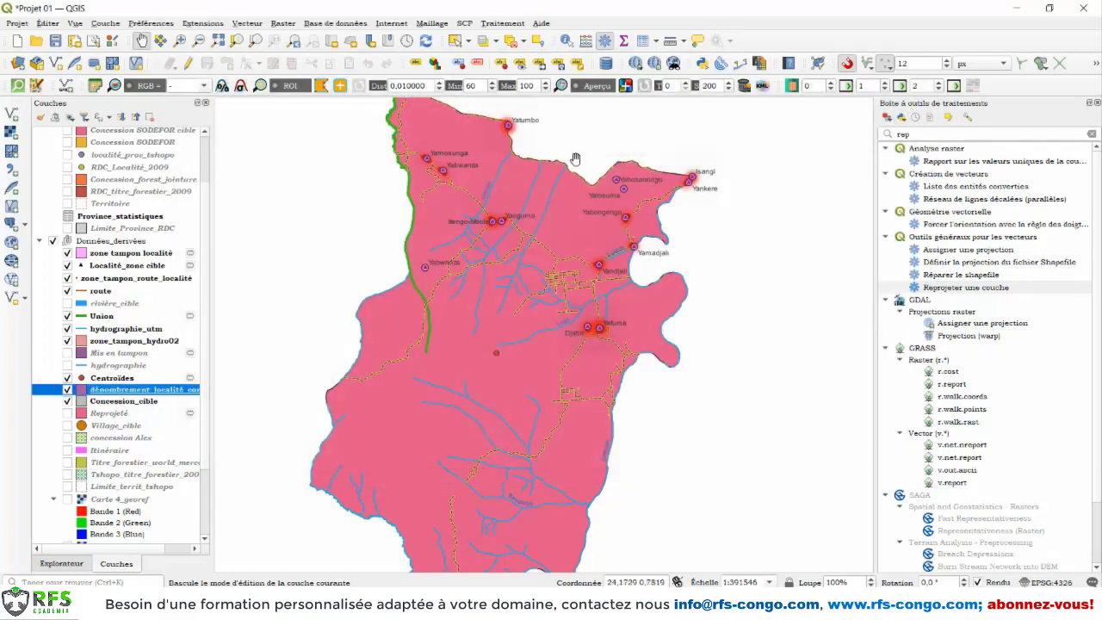
{"action": "left_click_drag", "start_coordinate": [433, 173], "coordinate": [419, 227]}
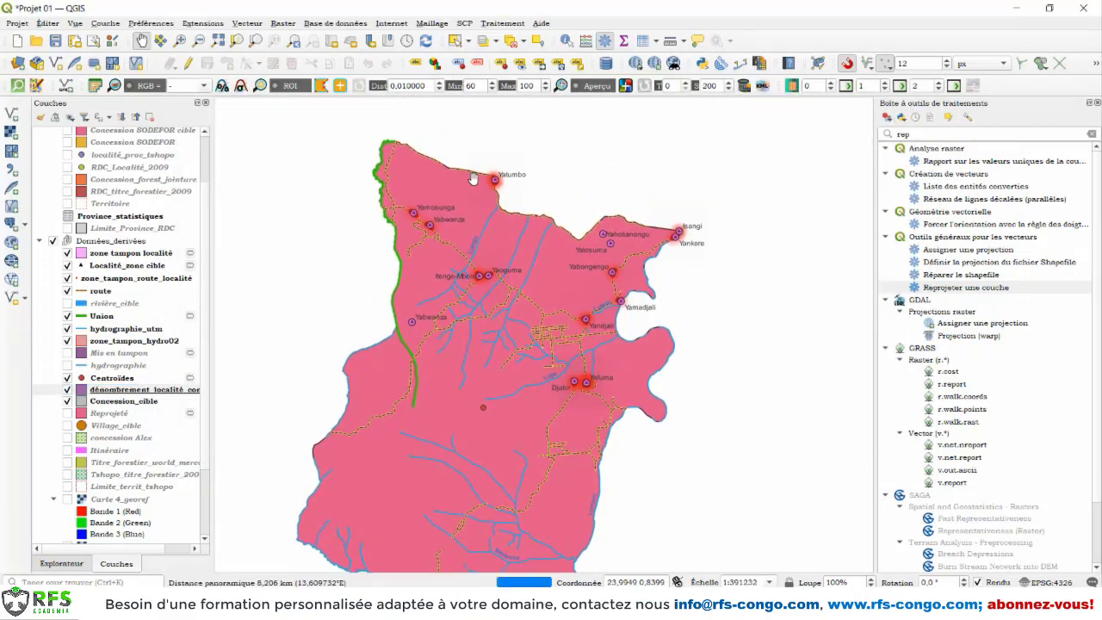
{"action": "scroll", "coordinate": [476, 180], "scroll_direction": "up", "scroll_amount": 1}
{"action": "scroll", "coordinate": [481, 235], "scroll_direction": "down", "scroll_amount": 1}
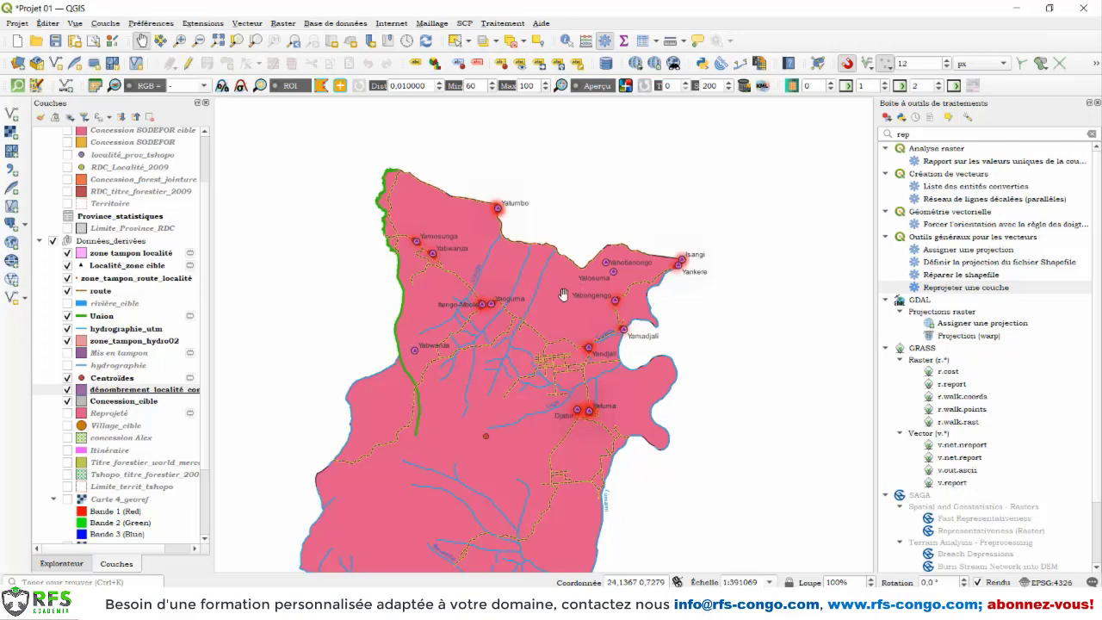
Step: Set up the Line Intersections analysis with route as the input layer and hydrographie_utm as the intersect layer
{"action": "left_click", "coordinate": [247, 23]}
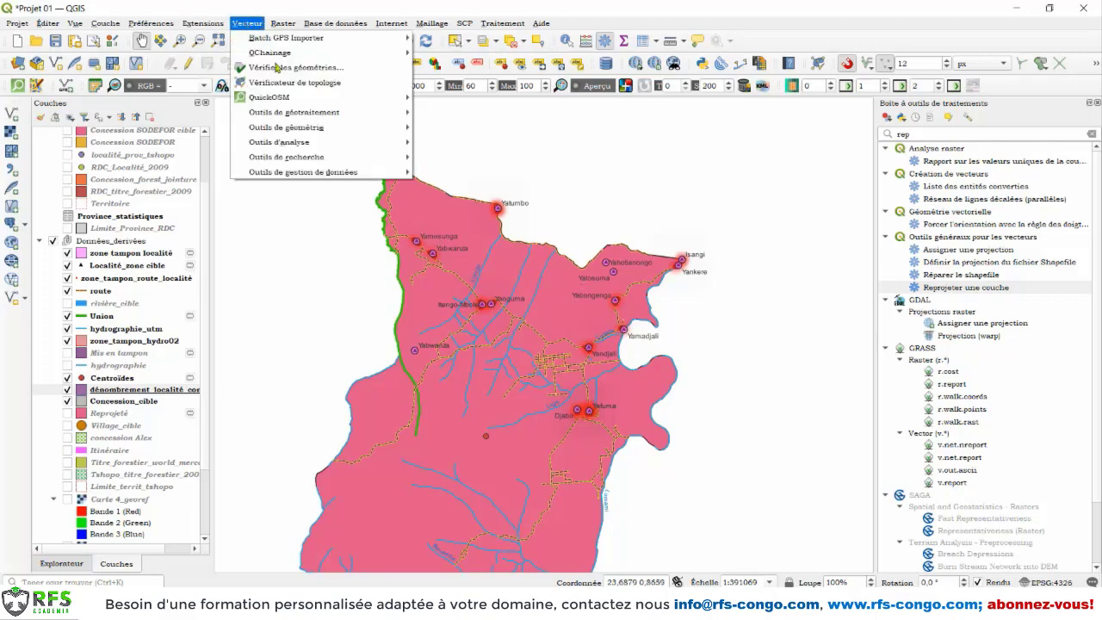
{"action": "mouse_move", "coordinate": [299, 143]}
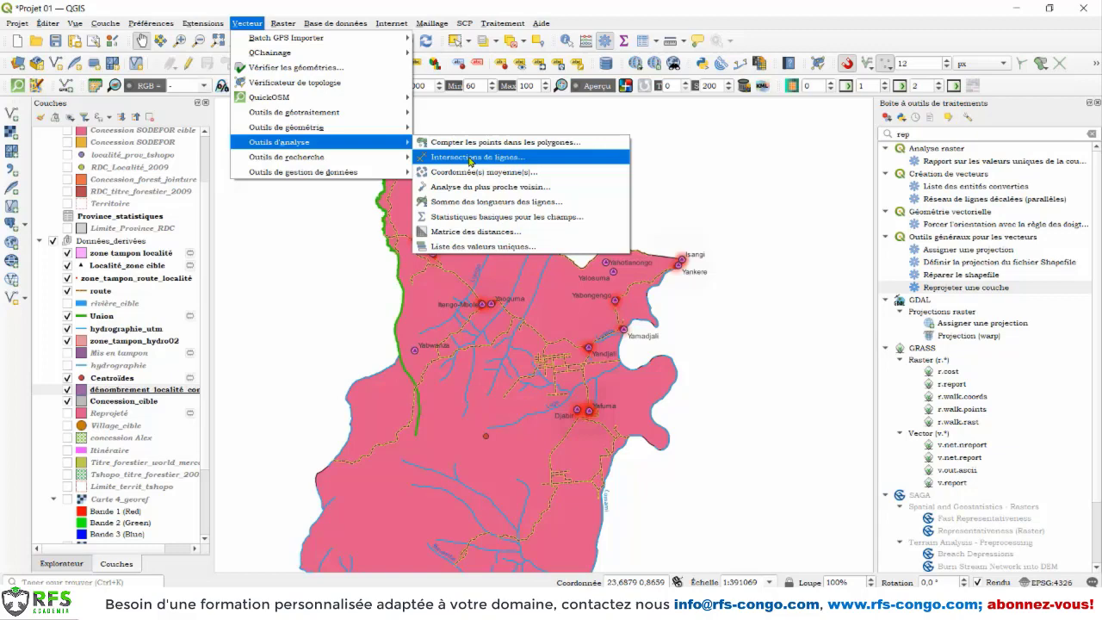
{"action": "left_click", "coordinate": [470, 159]}
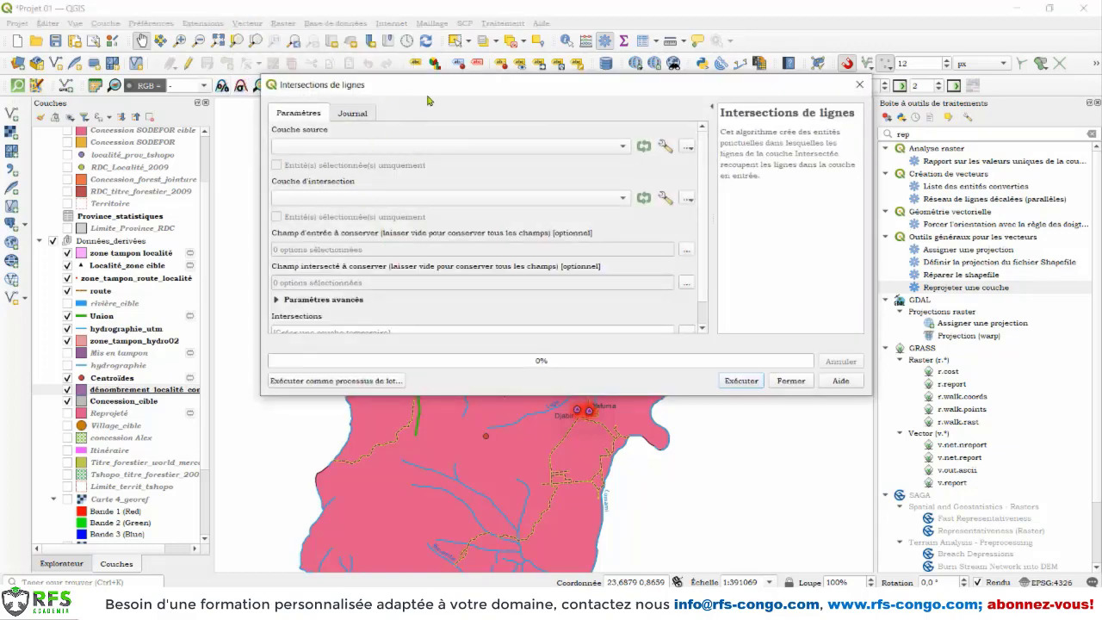
{"action": "left_click_drag", "start_coordinate": [454, 86], "coordinate": [409, 100]}
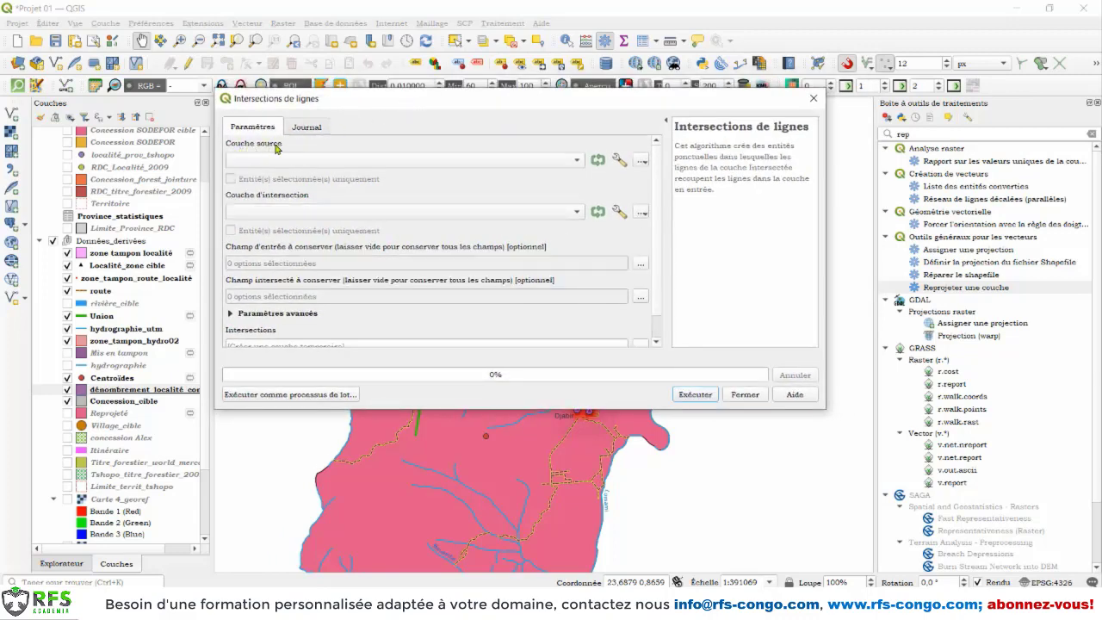
{"action": "left_click", "coordinate": [307, 165]}
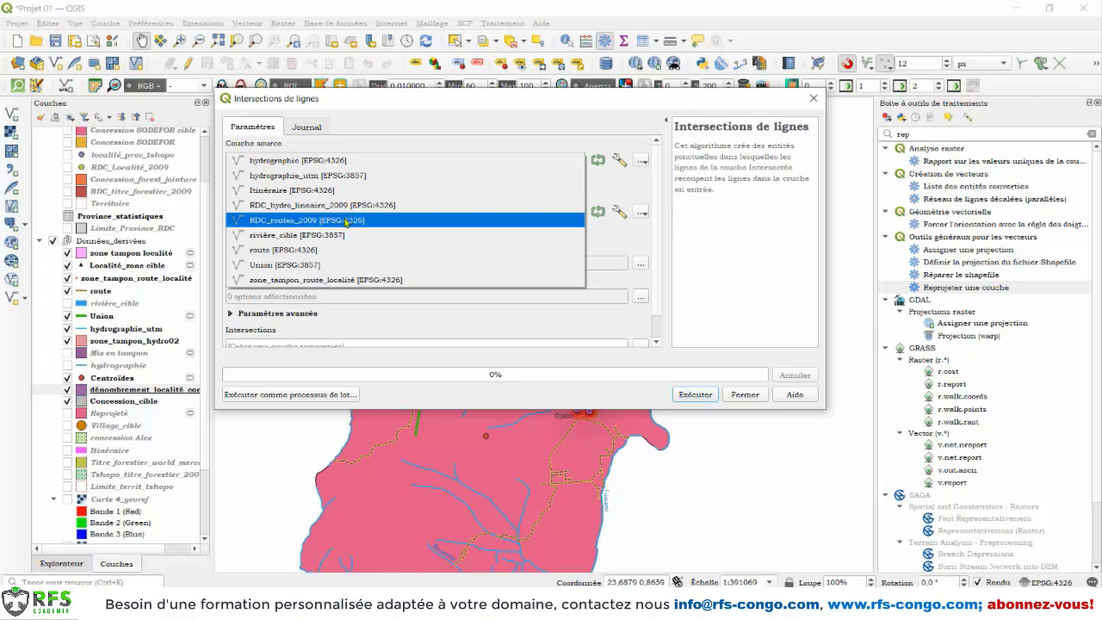
{"action": "left_click", "coordinate": [319, 251]}
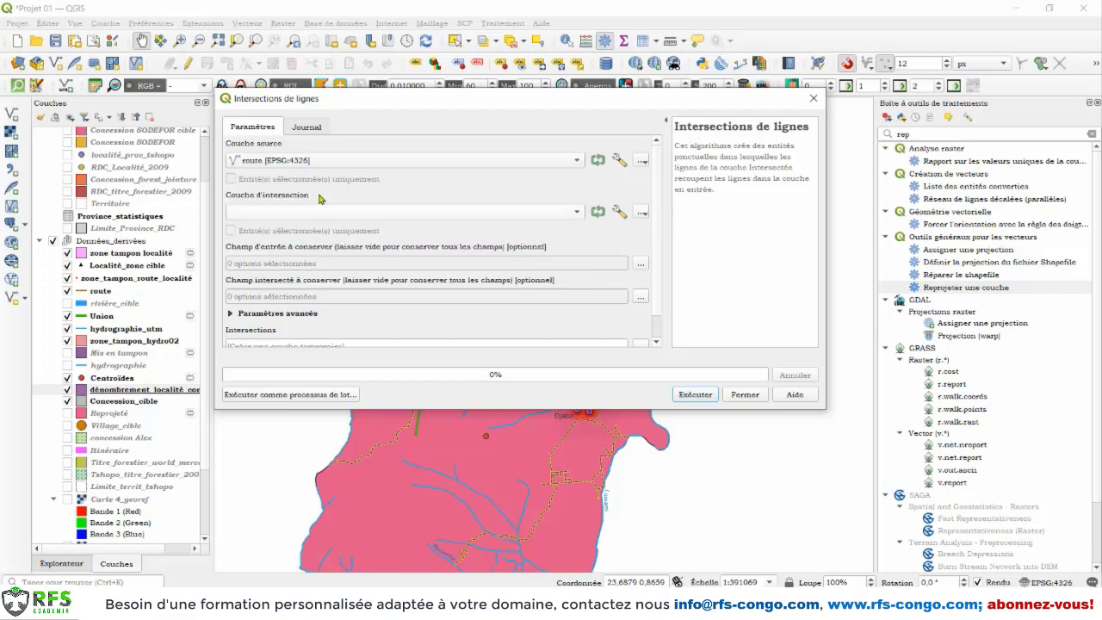
{"action": "left_click", "coordinate": [312, 212]}
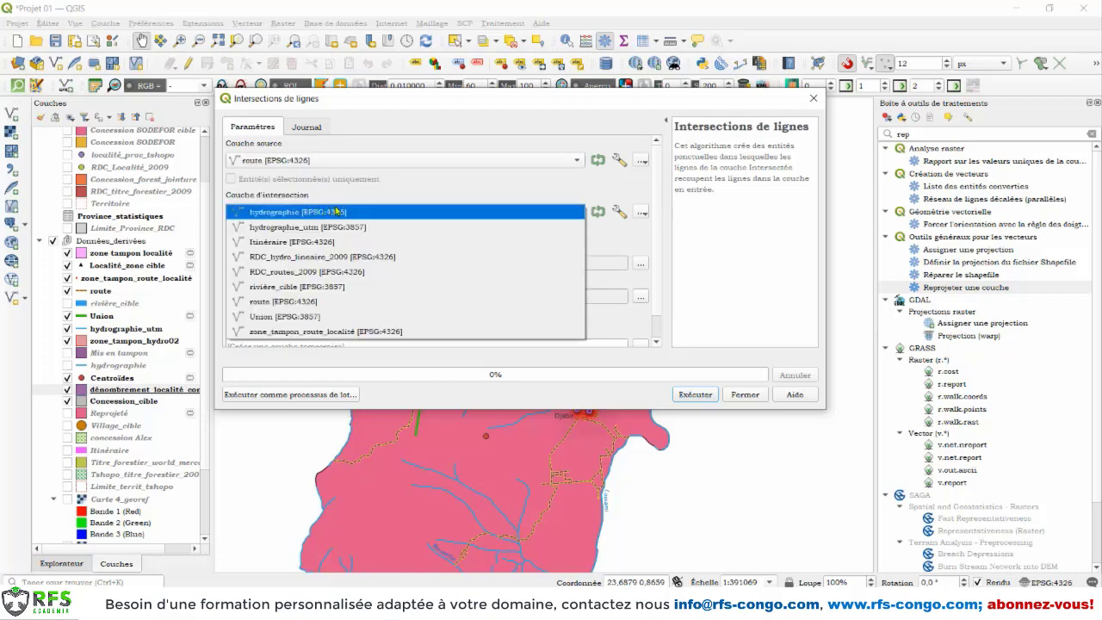
{"action": "left_click", "coordinate": [325, 229]}
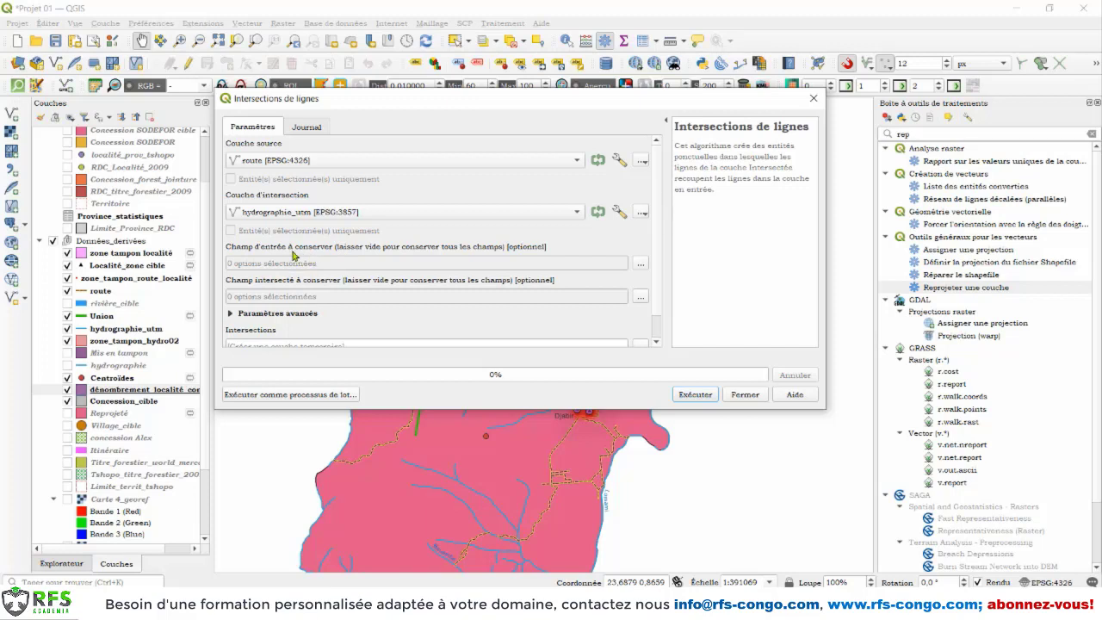
Step: Review the input fields available to keep without selecting any, and set the intersected fields prefix to an underscore (_)
{"action": "left_click", "coordinate": [639, 263]}
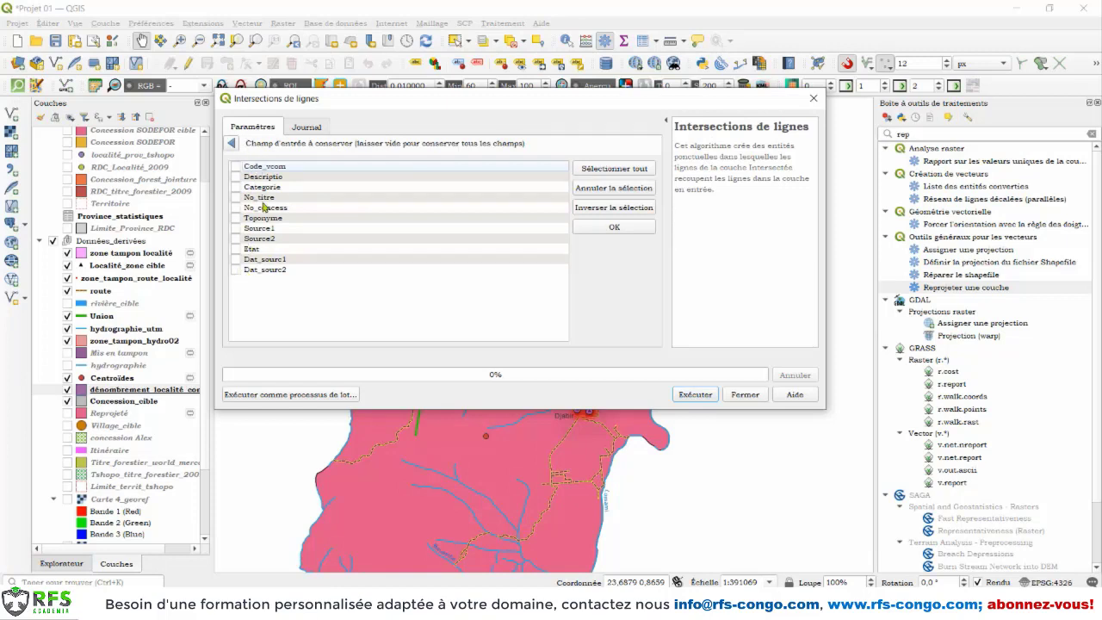
{"action": "left_click", "coordinate": [230, 145]}
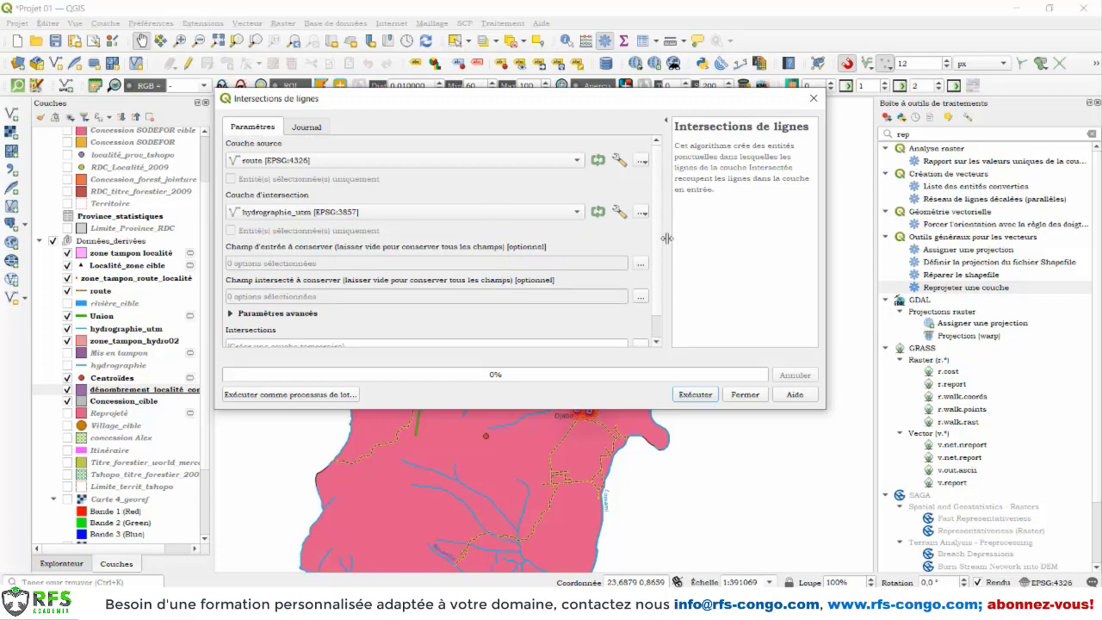
{"action": "scroll", "coordinate": [665, 302], "scroll_direction": "down", "scroll_amount": 2}
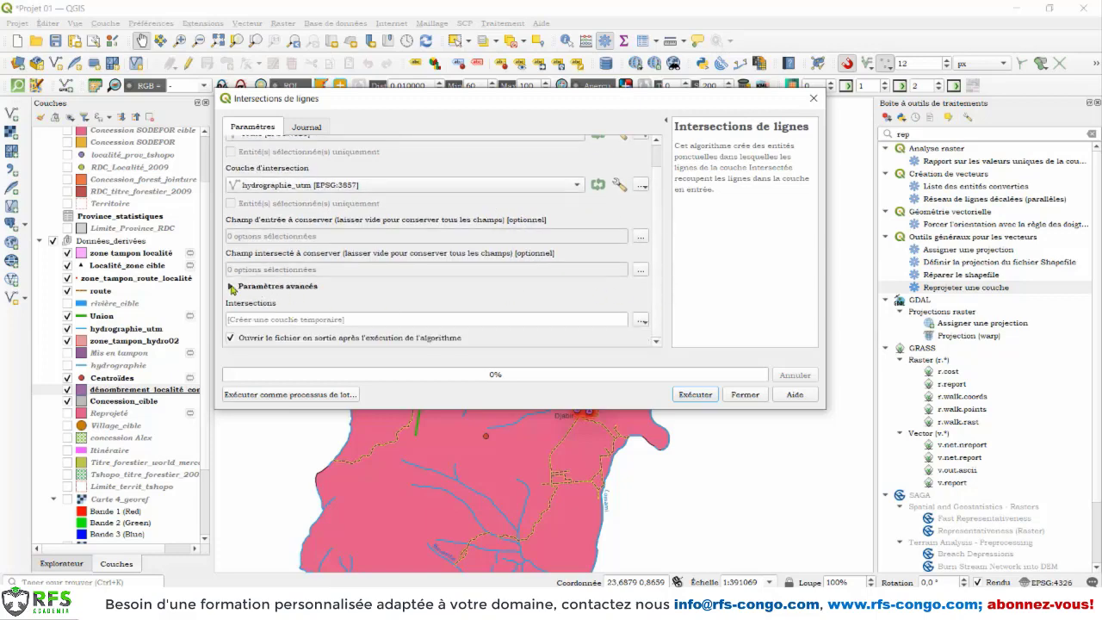
{"action": "left_click", "coordinate": [230, 286]}
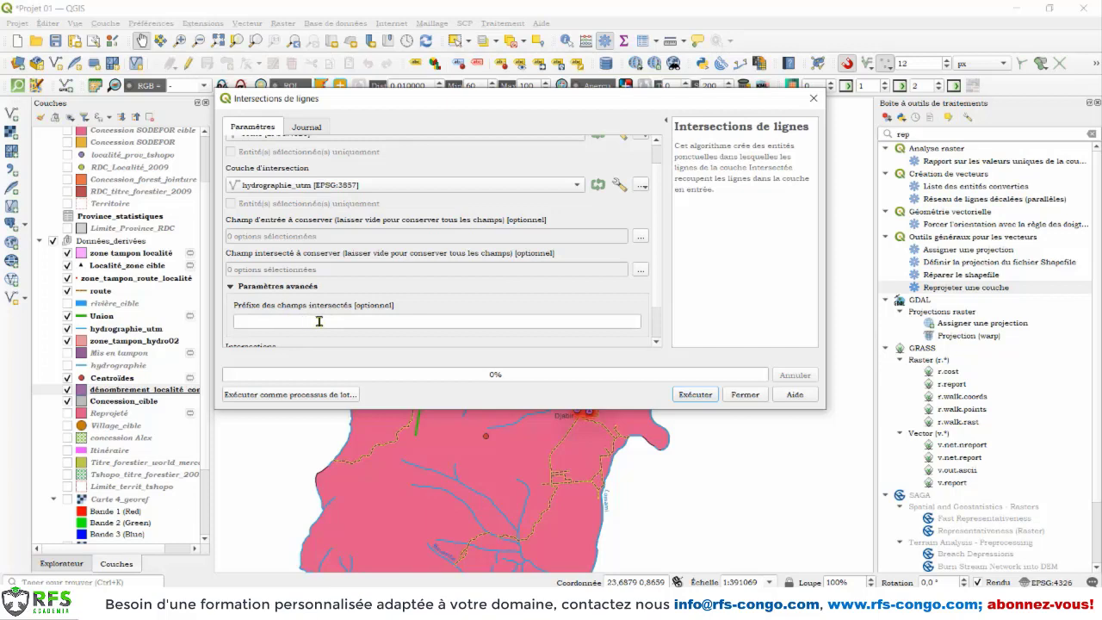
{"action": "left_click", "coordinate": [255, 320]}
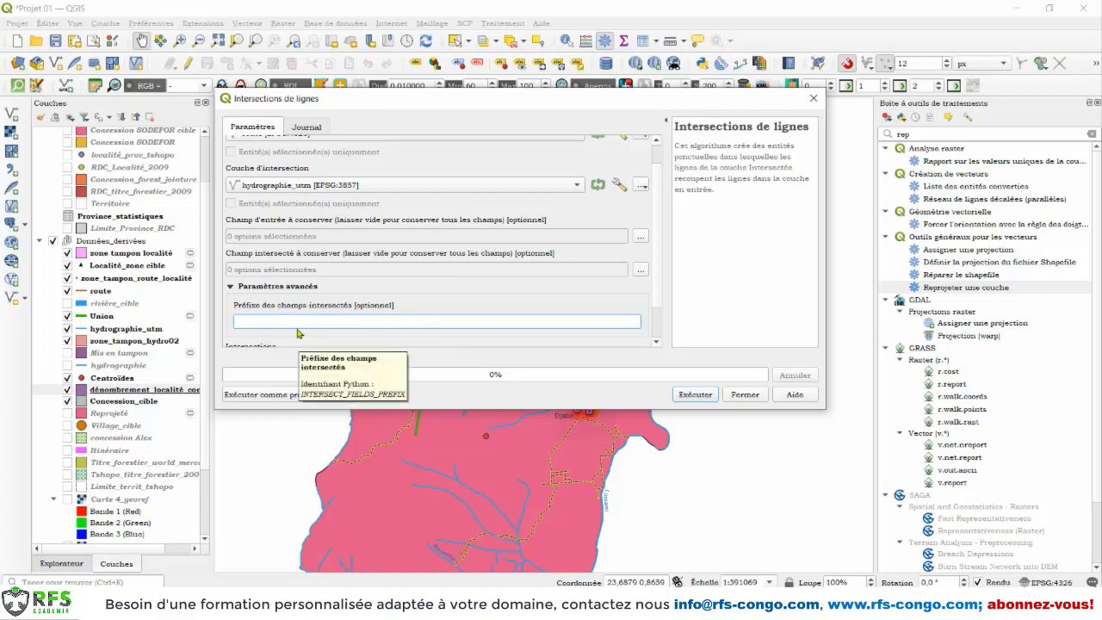
{"action": "type", "text": "_"}
{"action": "scroll", "coordinate": [663, 303], "scroll_direction": "down", "scroll_amount": 2}
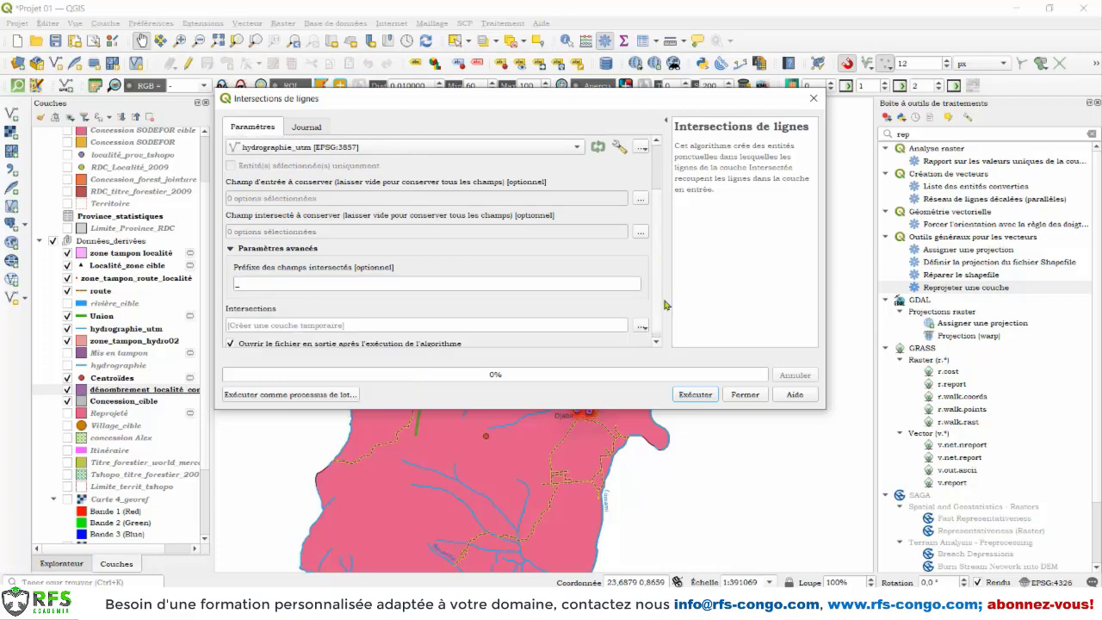
{"action": "scroll", "coordinate": [665, 305], "scroll_direction": "down", "scroll_amount": 1}
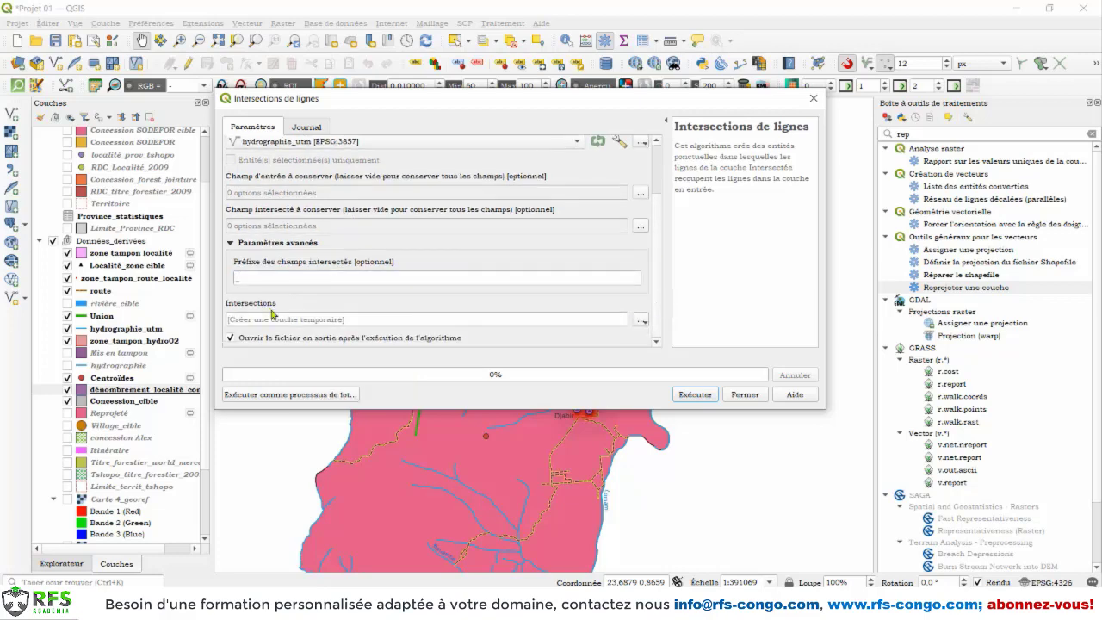
Step: Save the intersections output as the shapefile "intersection_route_hydro 02" in Données_dérivées and run the Line Intersections analysis
{"action": "left_click", "coordinate": [640, 321]}
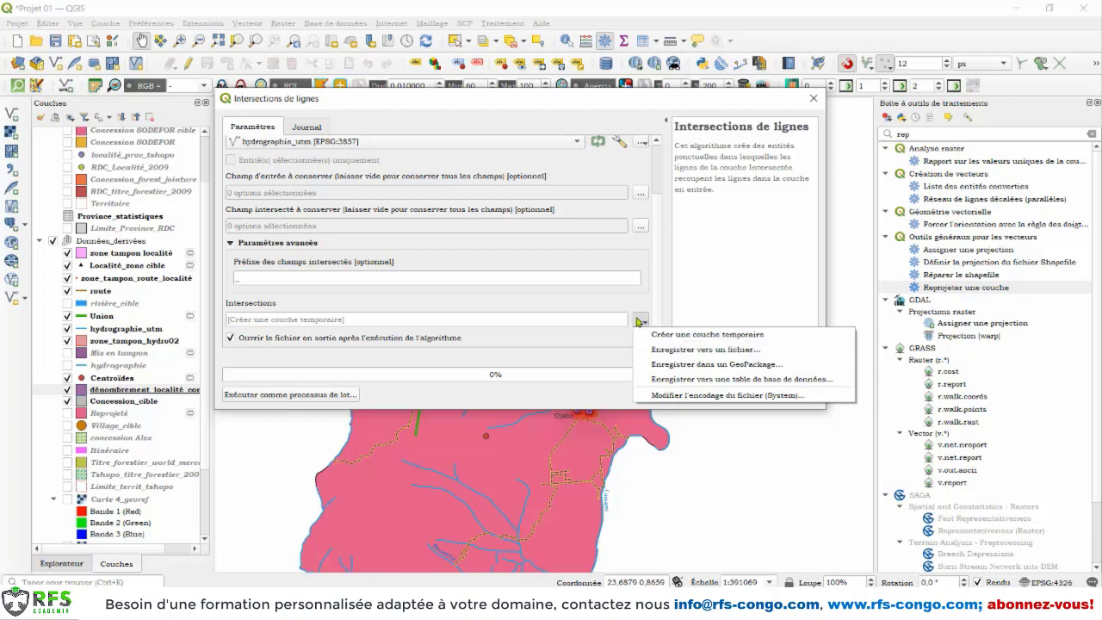
{"action": "left_click", "coordinate": [661, 351]}
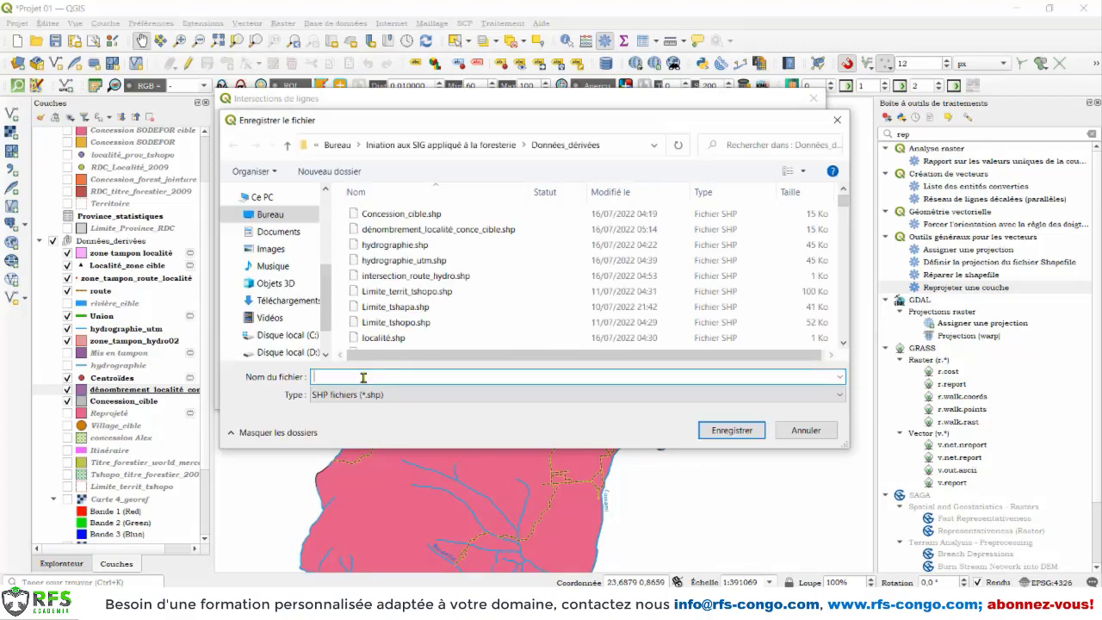
{"action": "type", "text": "int"}
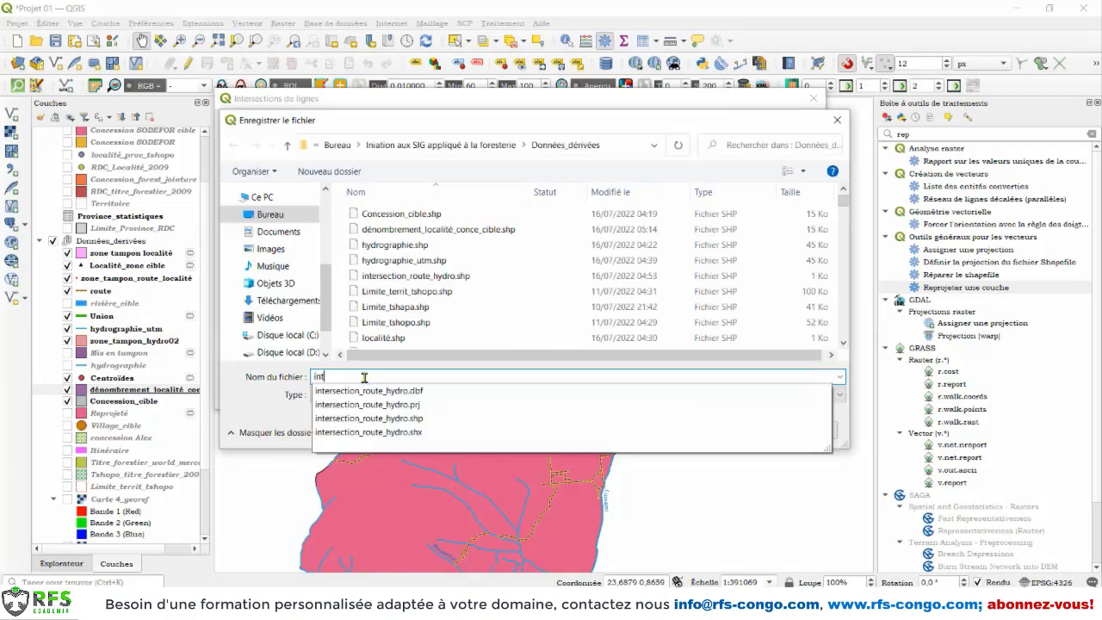
{"action": "type", "text": "ersection_route_hydro 02"}
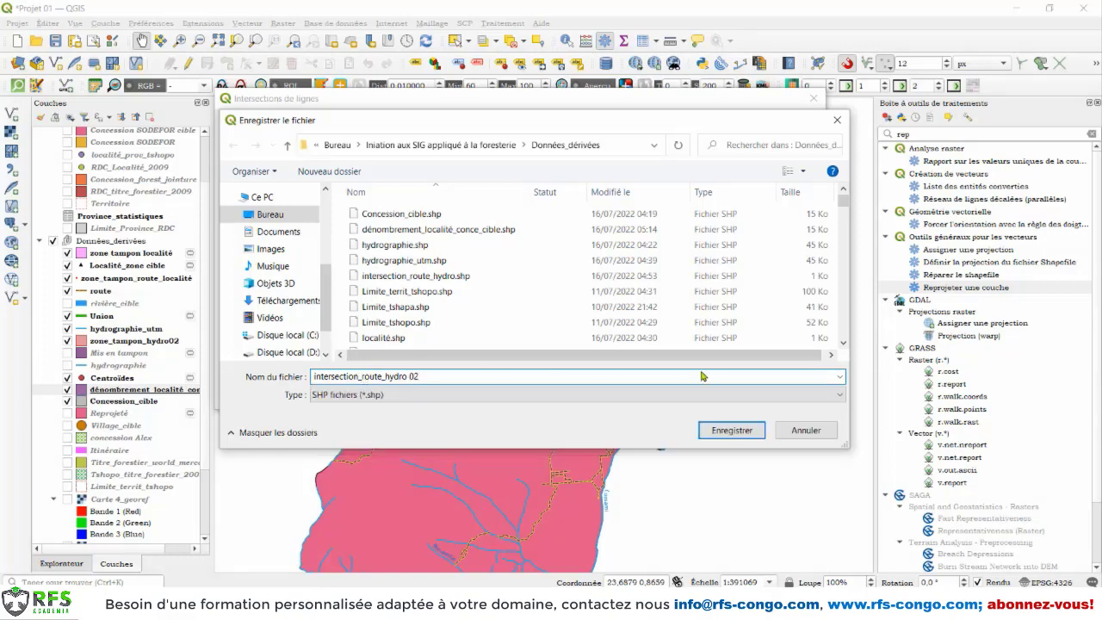
{"action": "left_click", "coordinate": [730, 430]}
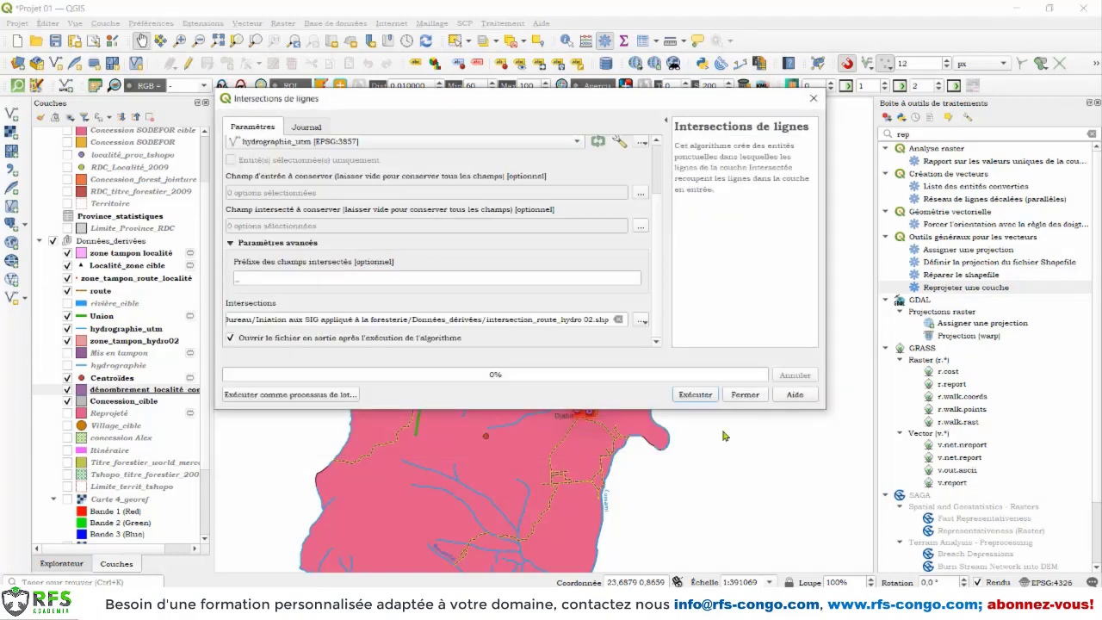
{"action": "left_click", "coordinate": [698, 397]}
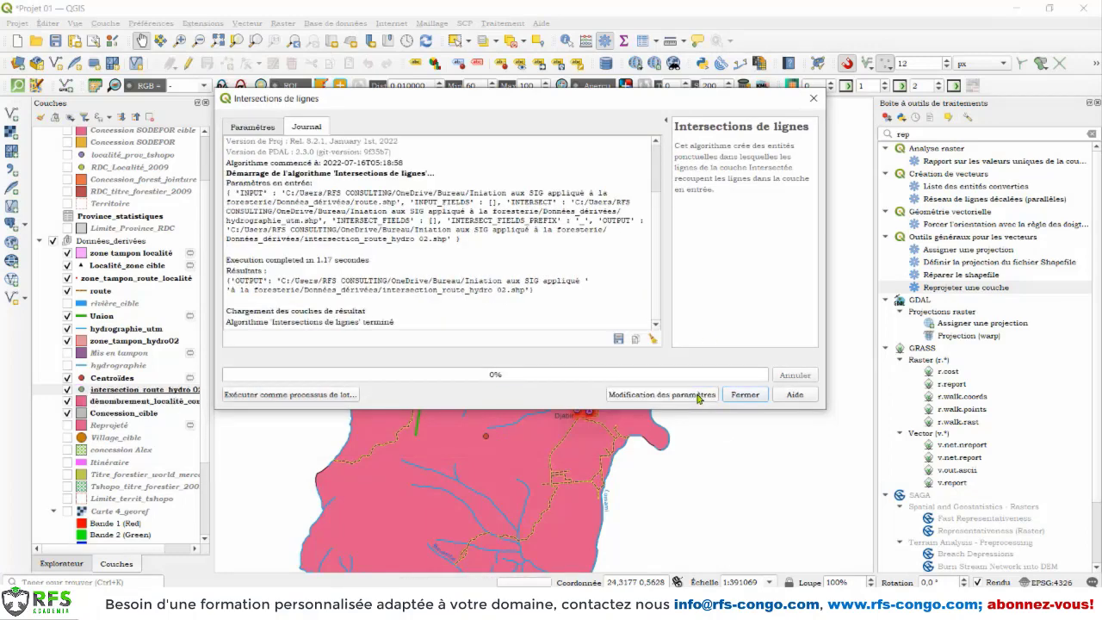
{"action": "left_click", "coordinate": [743, 398]}
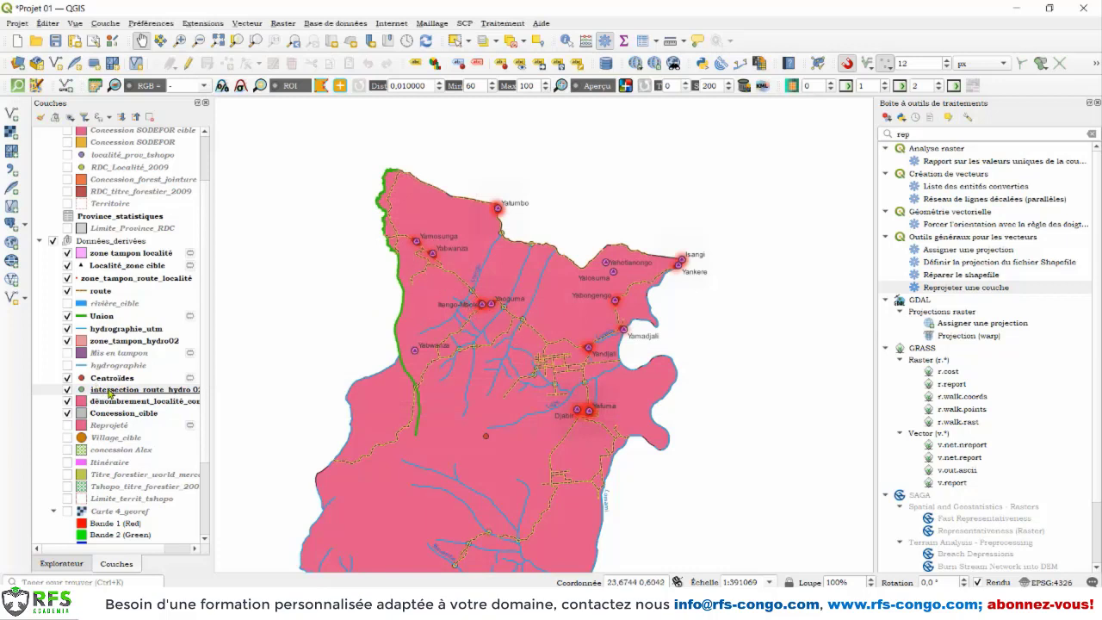
Step: Move the intersection_route_hydro 02 layer to the top of the Données_dérivées group and check its points where roads cross rivers
{"action": "left_click_drag", "start_coordinate": [110, 393], "coordinate": [166, 255]}
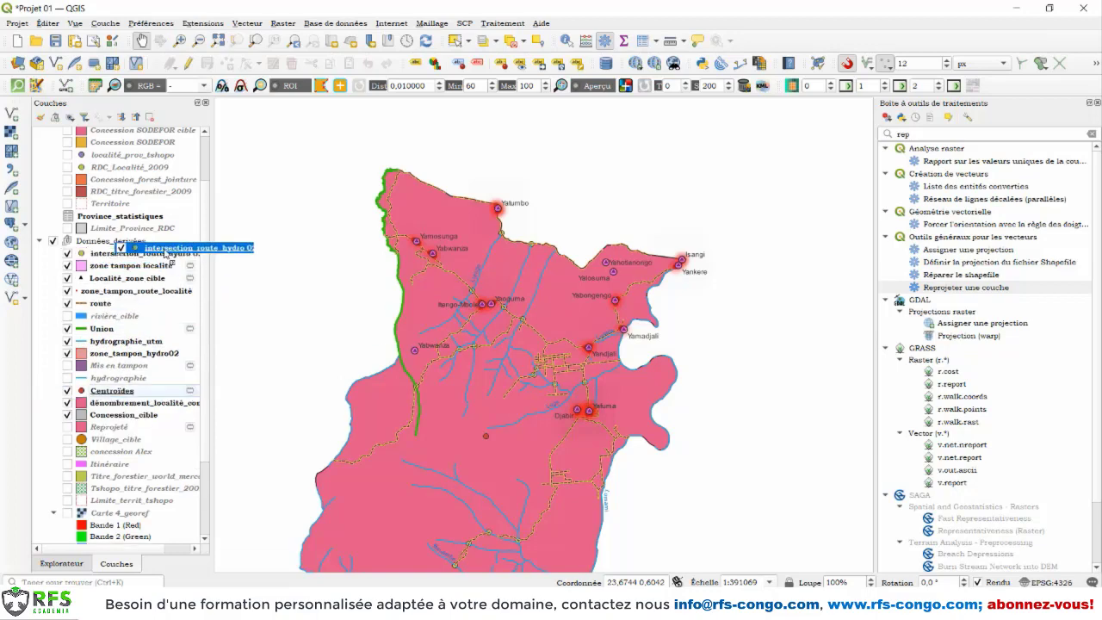
{"action": "left_click_drag", "start_coordinate": [499, 338], "coordinate": [501, 329]}
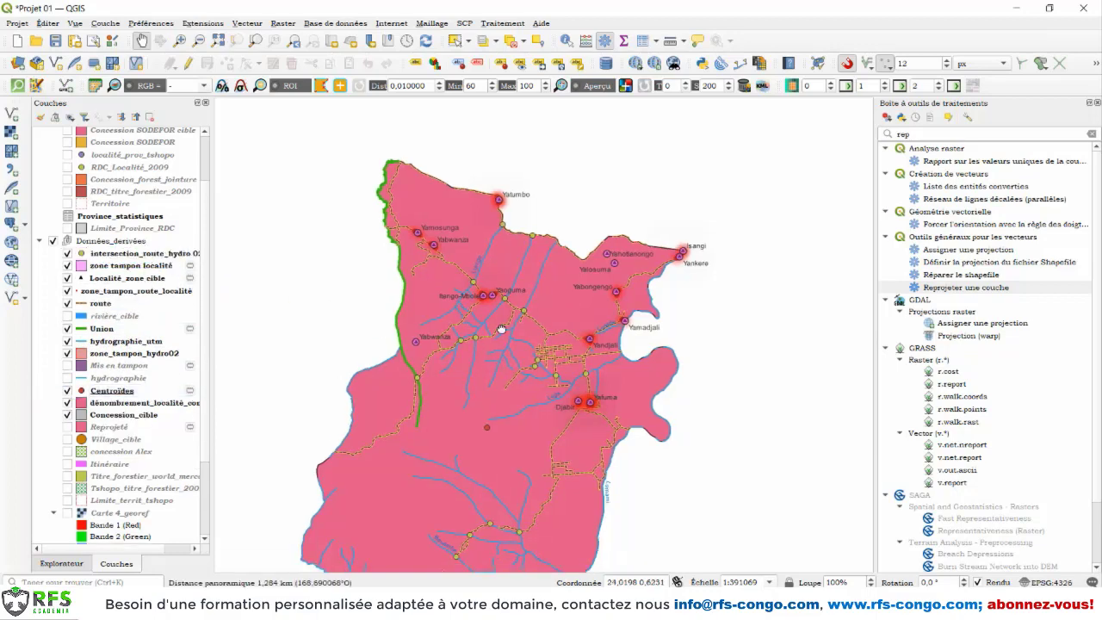
{"action": "scroll", "coordinate": [508, 276], "scroll_direction": "up", "scroll_amount": 5}
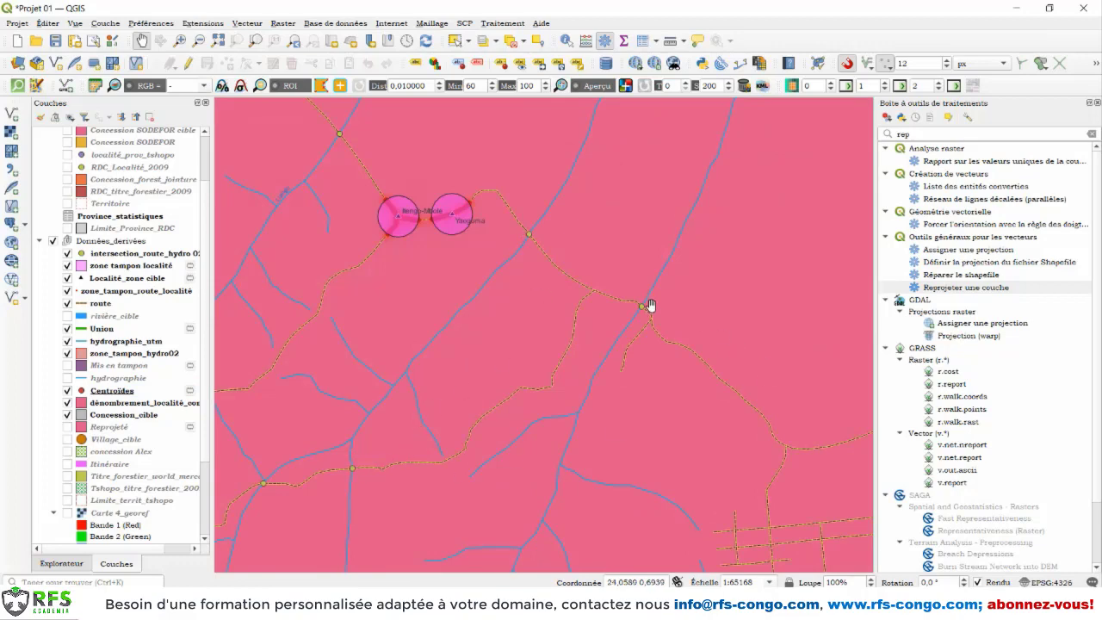
{"action": "scroll", "coordinate": [649, 305], "scroll_direction": "down", "scroll_amount": 1}
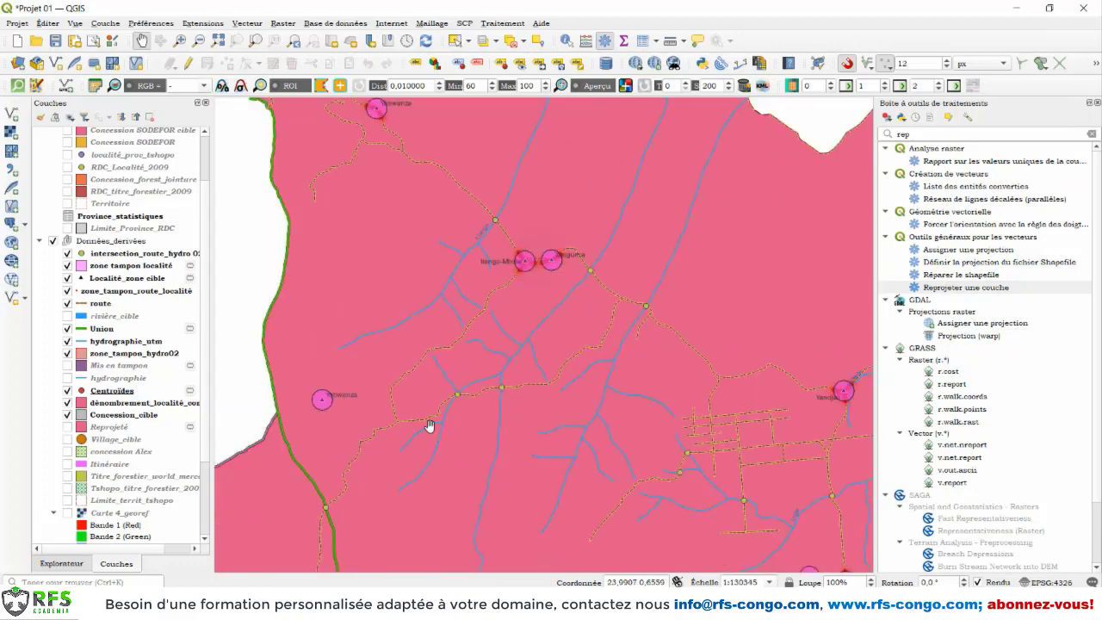
Step: Examine the road fields and underscore-prefixed river fields in the attribute table of the intersection_route_hydro 02 layer
{"action": "right_click", "coordinate": [113, 254]}
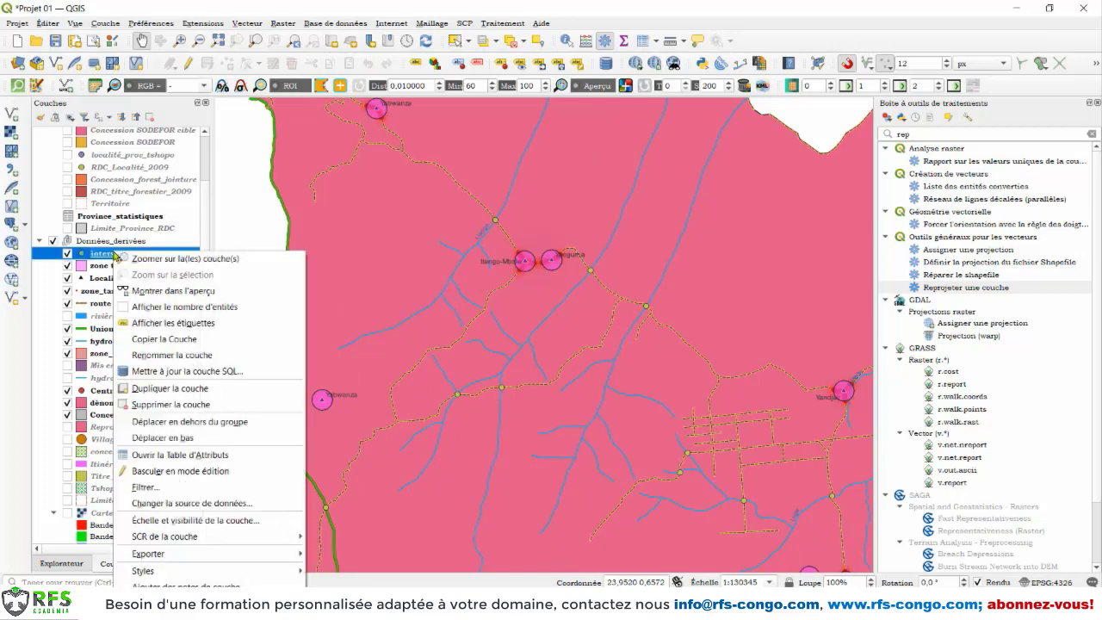
{"action": "left_click", "coordinate": [164, 460]}
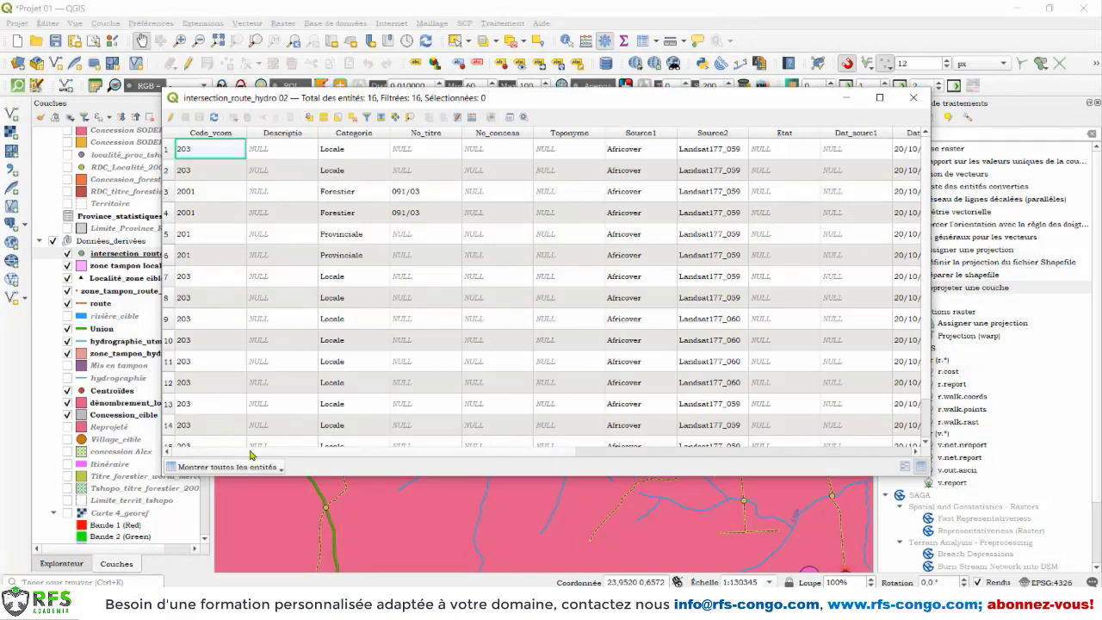
{"action": "left_click_drag", "start_coordinate": [251, 454], "coordinate": [287, 453]}
{"action": "left_click_drag", "start_coordinate": [315, 454], "coordinate": [600, 446]}
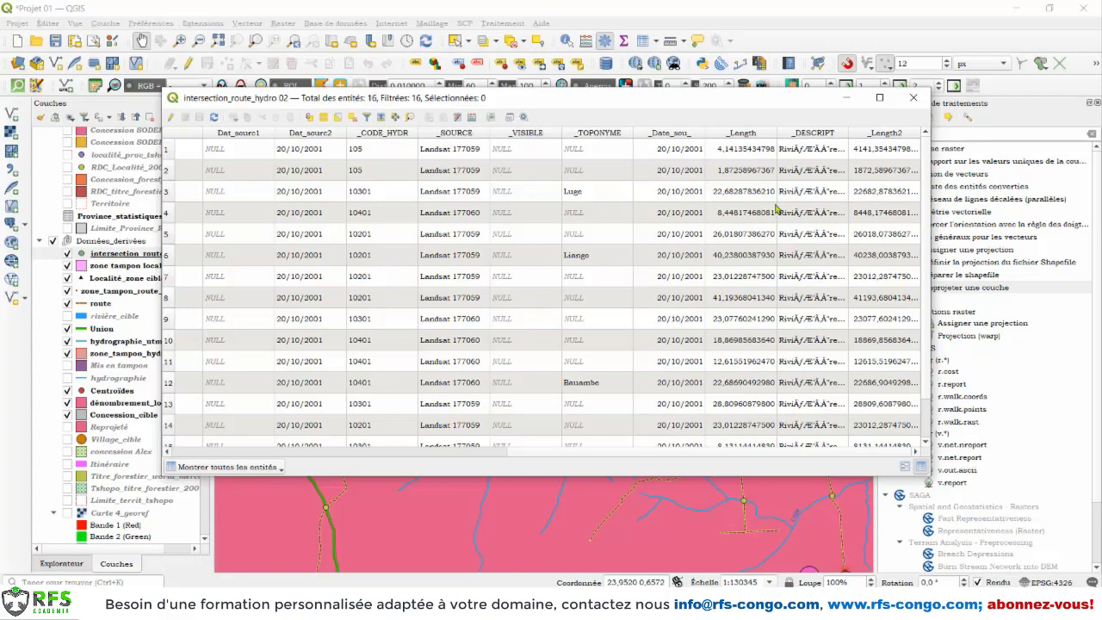
{"action": "left_click_drag", "start_coordinate": [677, 454], "coordinate": [336, 449]}
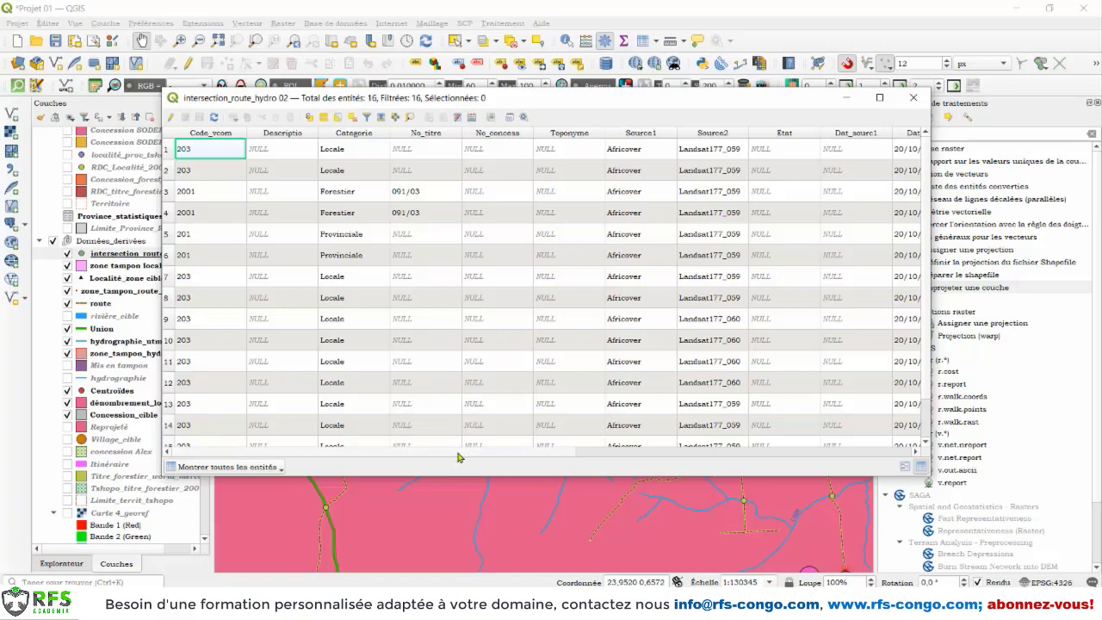
{"action": "left_click_drag", "start_coordinate": [482, 452], "coordinate": [815, 456]}
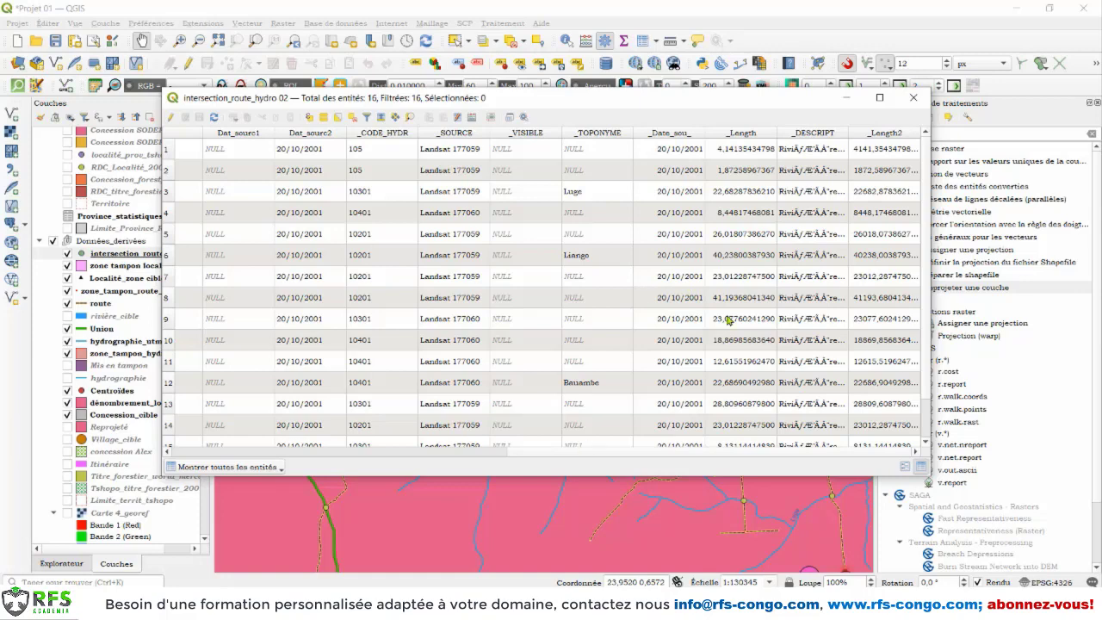
{"action": "left_click", "coordinate": [914, 97]}
Step: Style the intersection_route_hydro 02 points as simple markers with a red fill and a size of 3.8 millimetres
{"action": "left_click", "coordinate": [118, 254]}
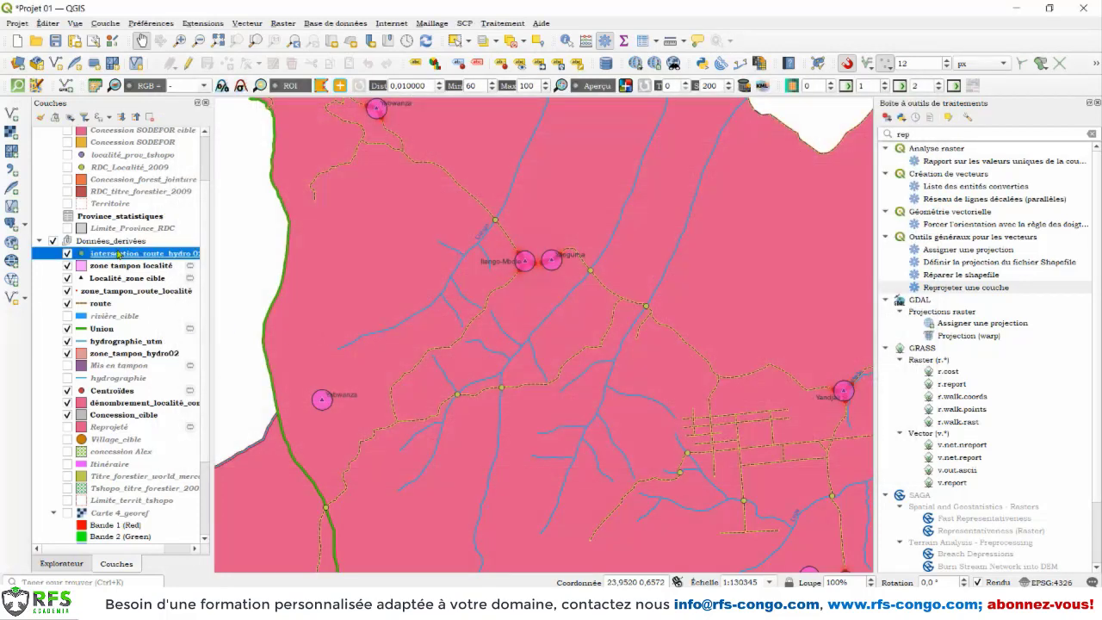
{"action": "right_click", "coordinate": [117, 256]}
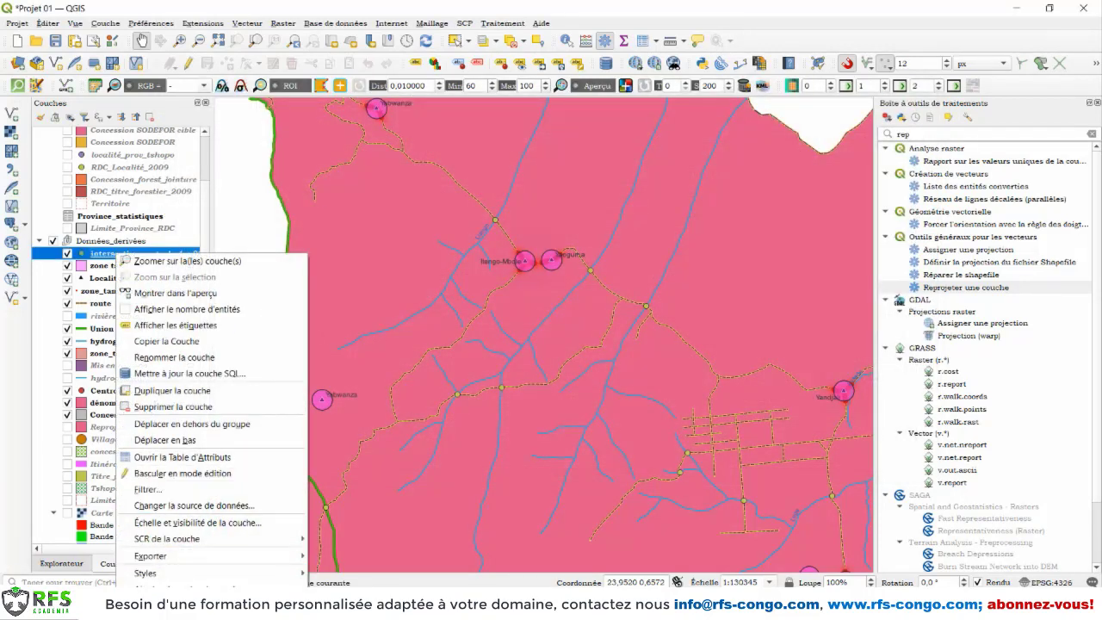
{"action": "left_click", "coordinate": [148, 608]}
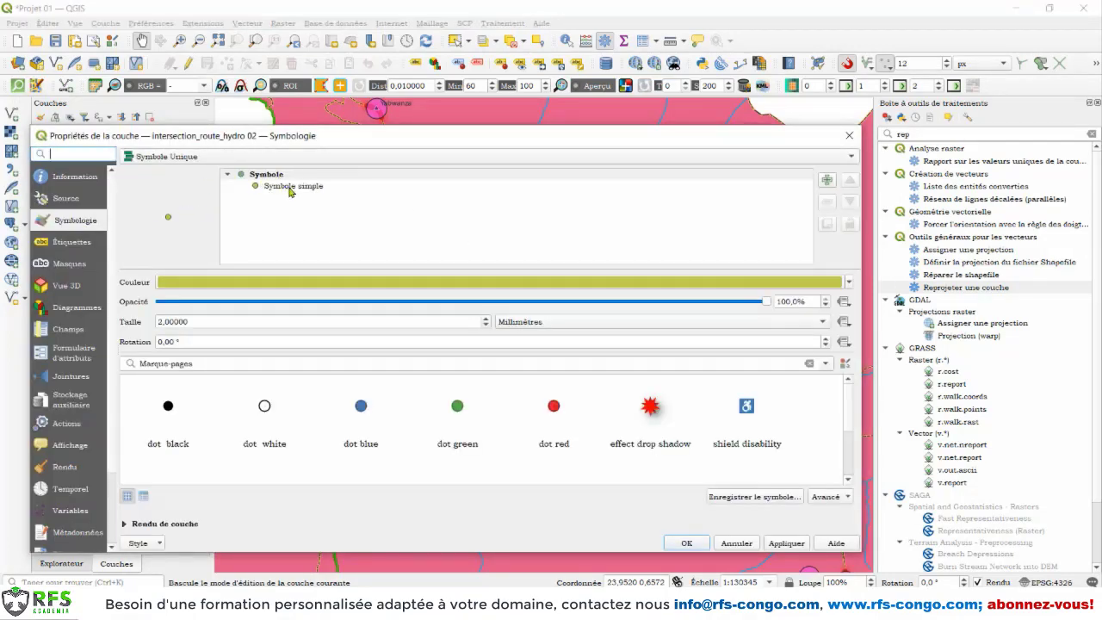
{"action": "left_click", "coordinate": [291, 188]}
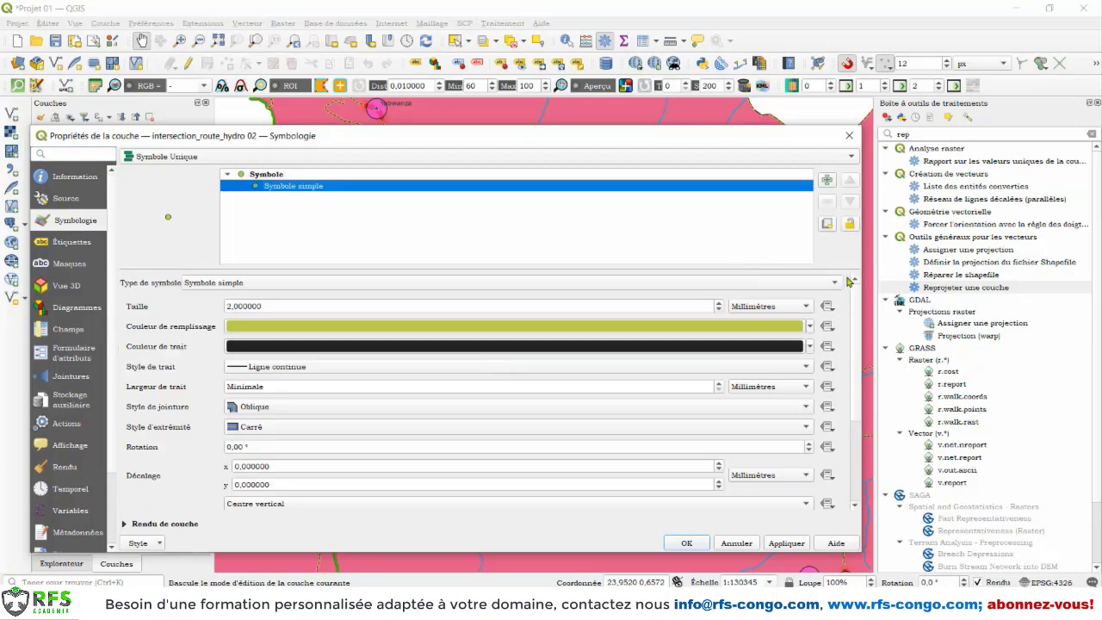
{"action": "left_click", "coordinate": [809, 326]}
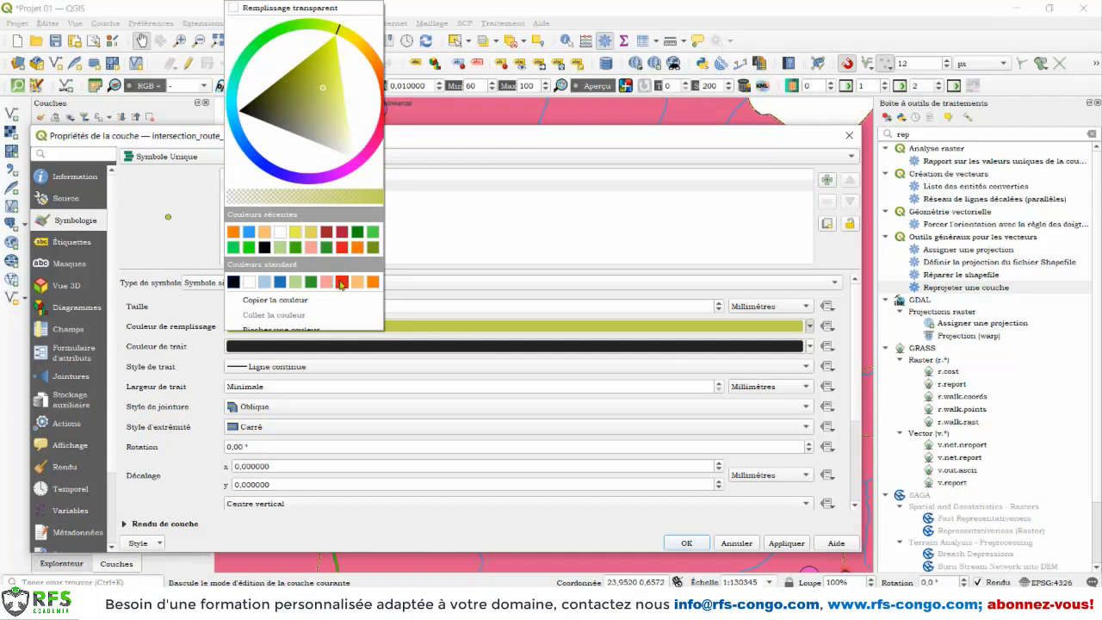
{"action": "left_click", "coordinate": [339, 282]}
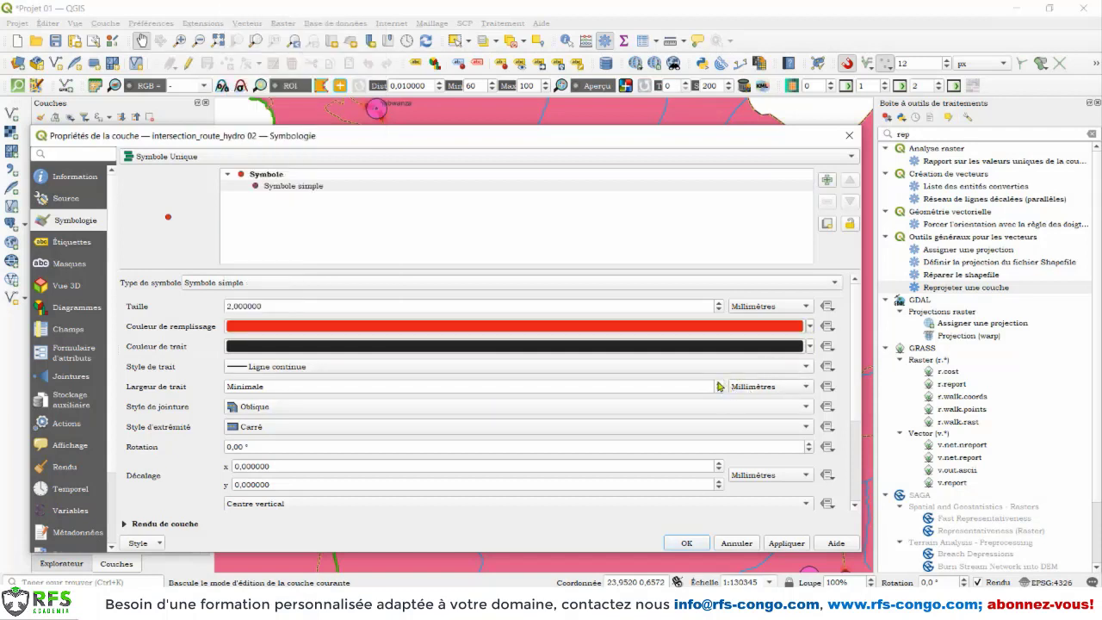
{"action": "left_click", "coordinate": [719, 303]}
{"action": "left_click", "coordinate": [718, 303]}
{"action": "left_click", "coordinate": [719, 303]}
{"action": "left_click", "coordinate": [718, 303]}
{"action": "left_click", "coordinate": [719, 303]}
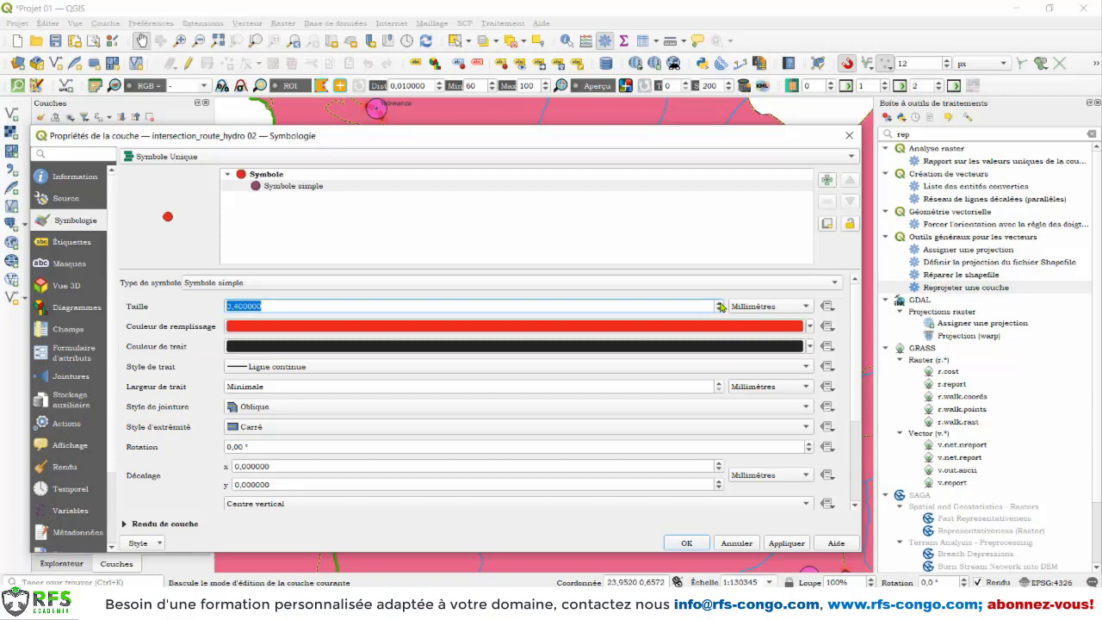
{"action": "left_click", "coordinate": [783, 543]}
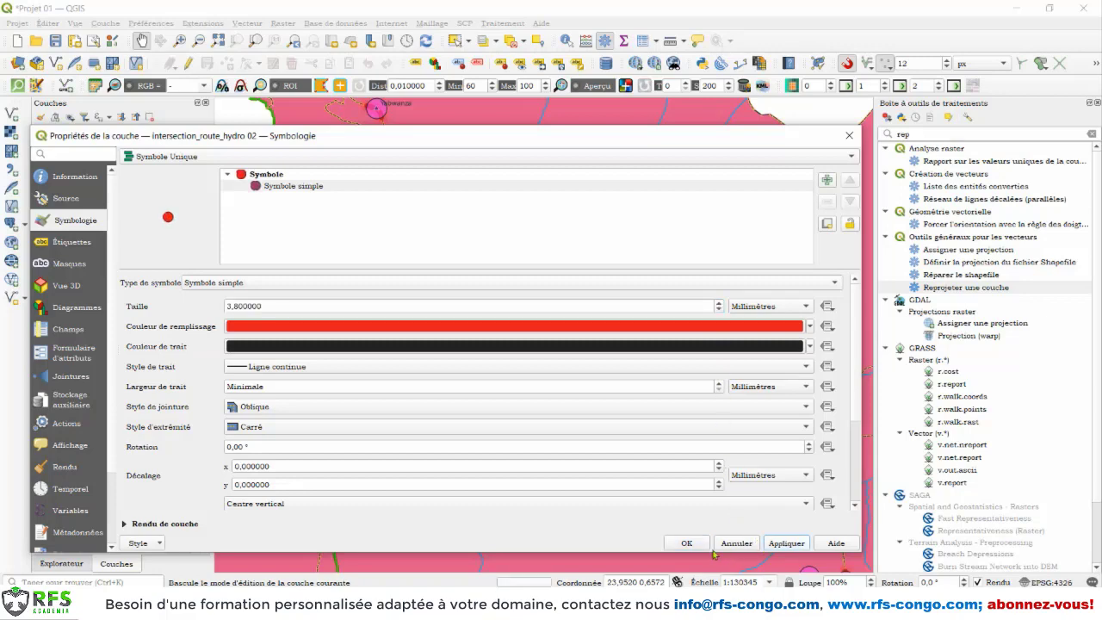
{"action": "left_click", "coordinate": [687, 543]}
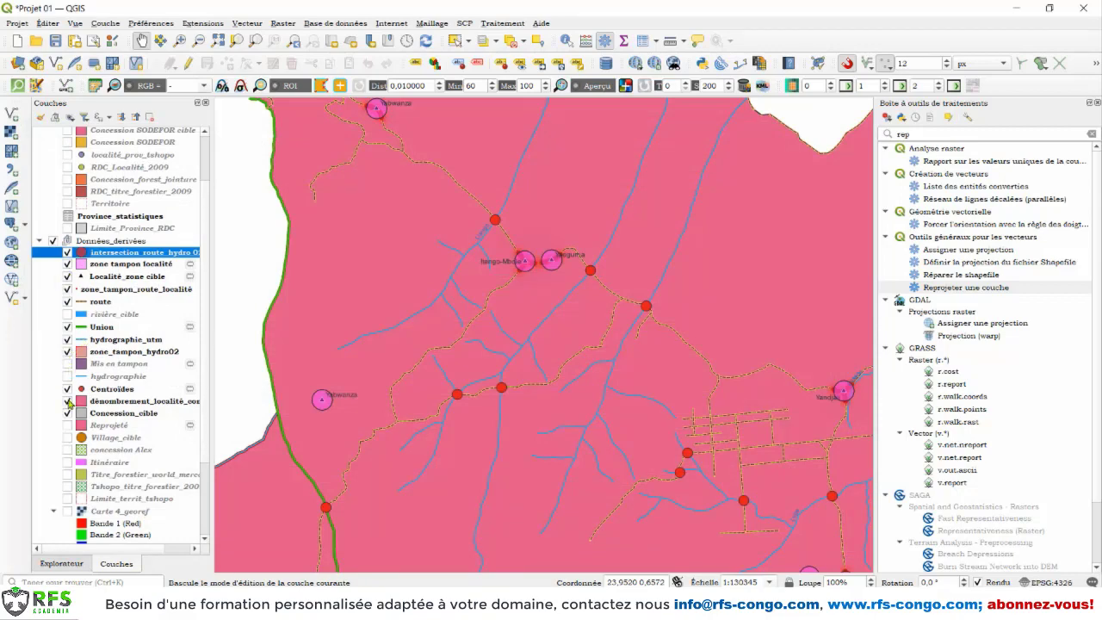
Step: Hide the dénombrement_localité_conce_cible layer and inspect the intersection points along the roads and rivers
{"action": "left_click", "coordinate": [68, 402]}
{"action": "scroll", "coordinate": [640, 308], "scroll_direction": "down", "scroll_amount": 2}
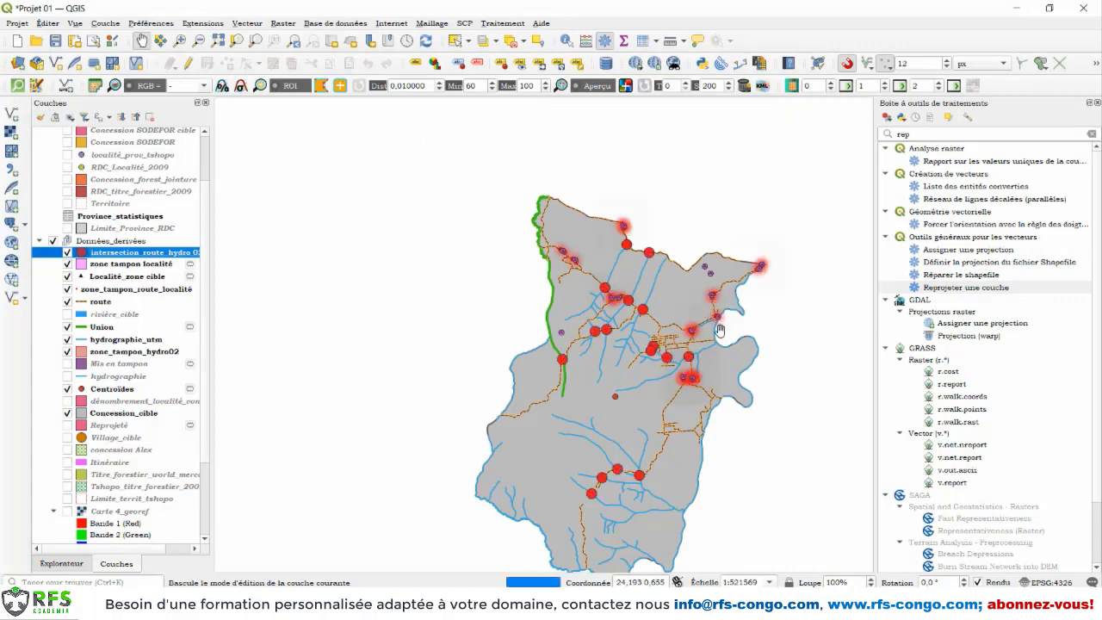
{"action": "scroll", "coordinate": [719, 330], "scroll_direction": "up", "scroll_amount": 1}
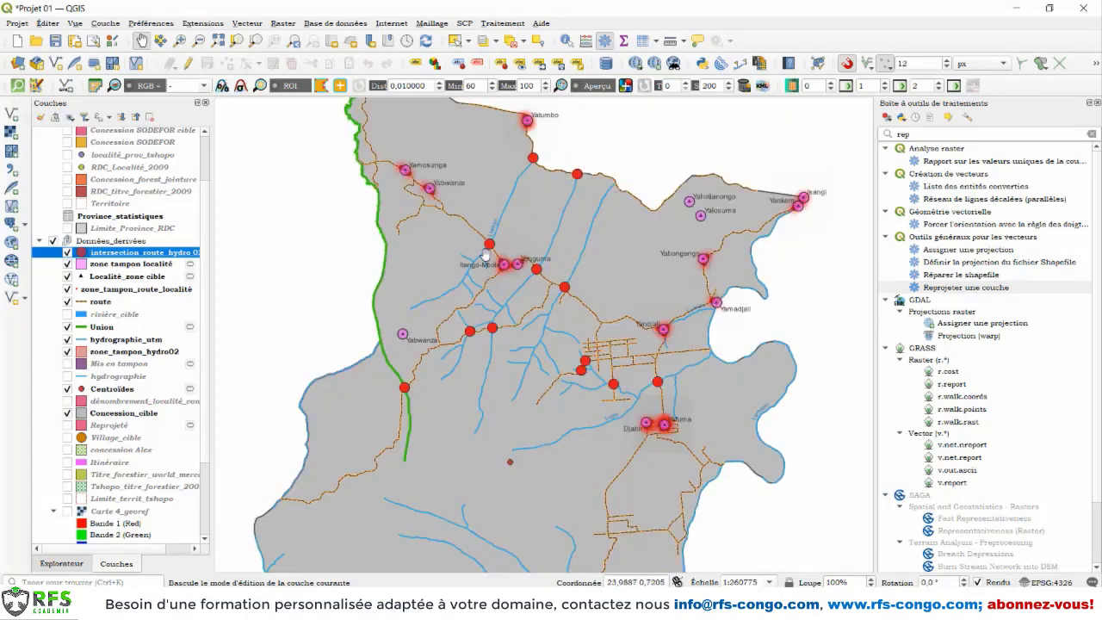
{"action": "scroll", "coordinate": [558, 285], "scroll_direction": "up", "scroll_amount": 2}
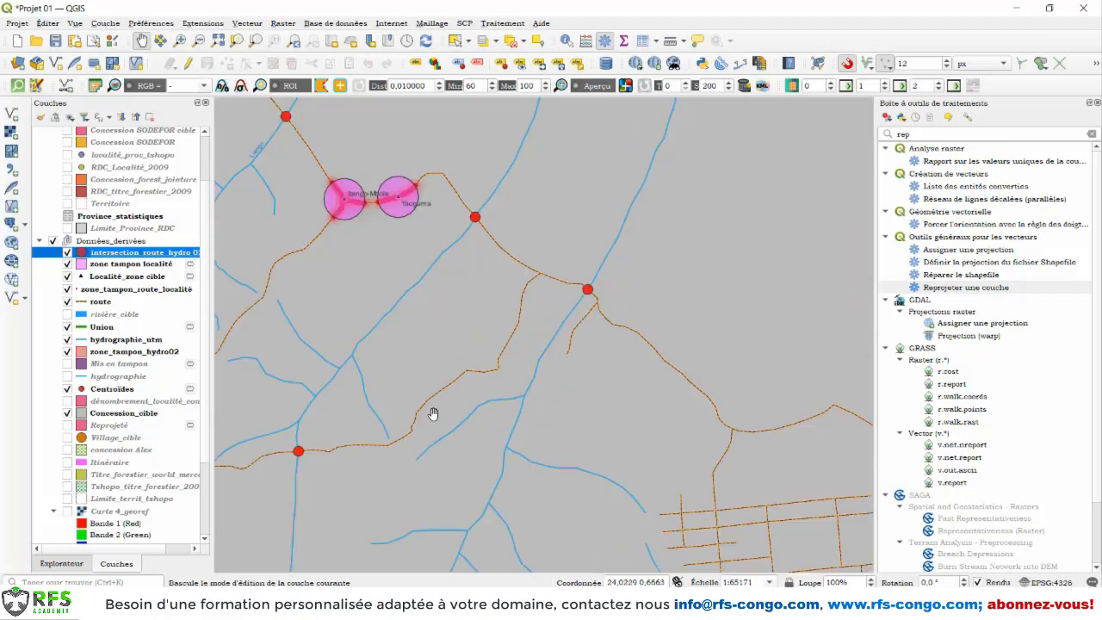
{"action": "left_click_drag", "start_coordinate": [409, 419], "coordinate": [664, 321]}
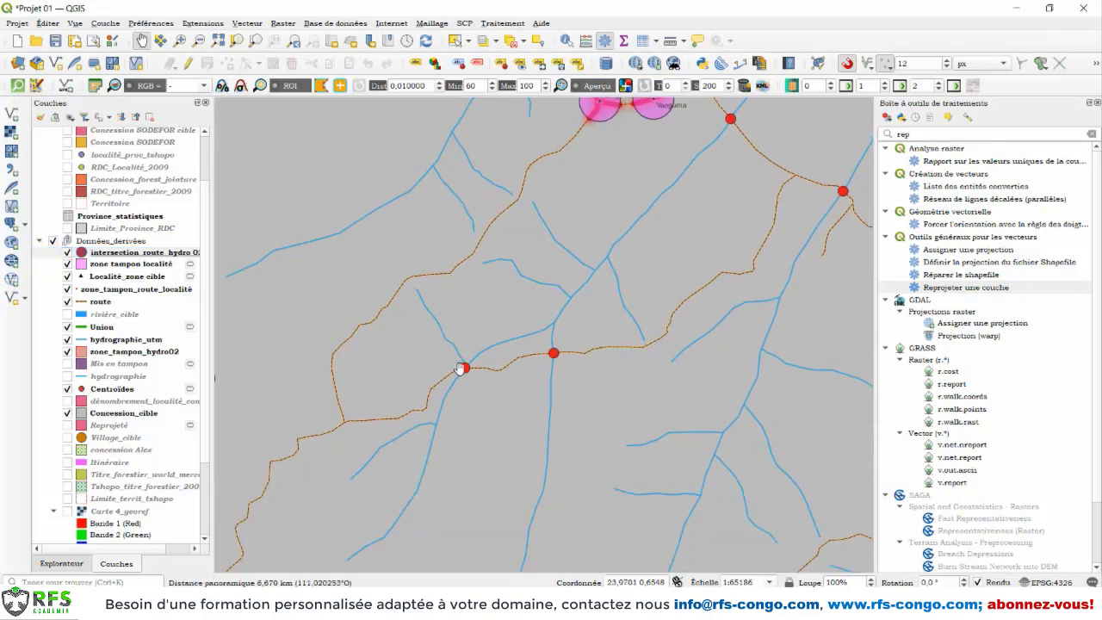
{"action": "scroll", "coordinate": [461, 368], "scroll_direction": "up", "scroll_amount": 2}
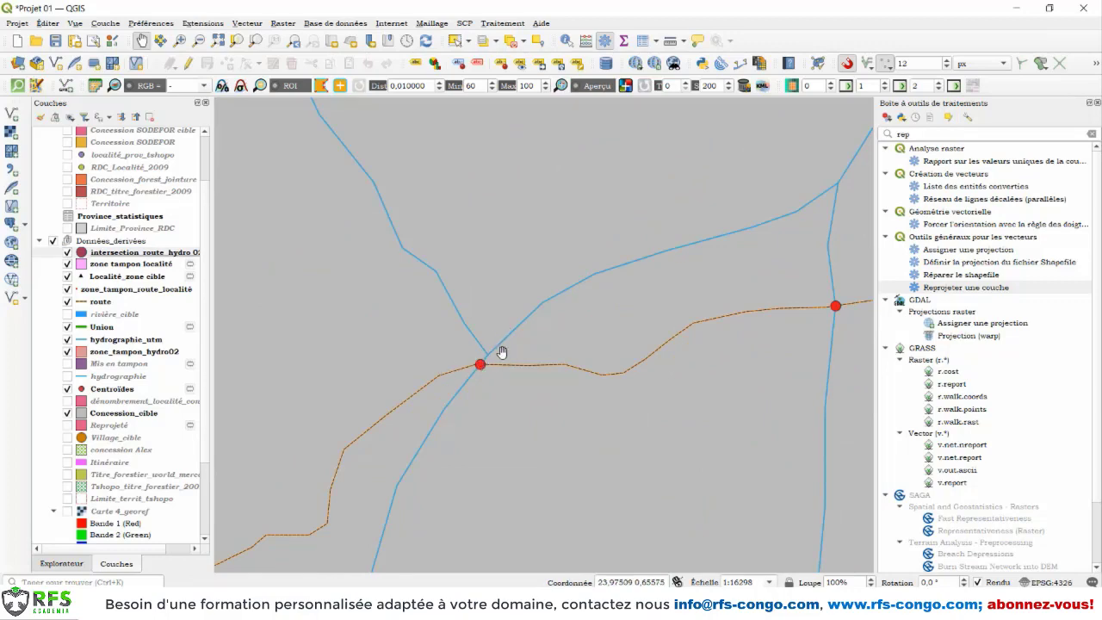
{"action": "scroll", "coordinate": [502, 352], "scroll_direction": "down", "scroll_amount": 2}
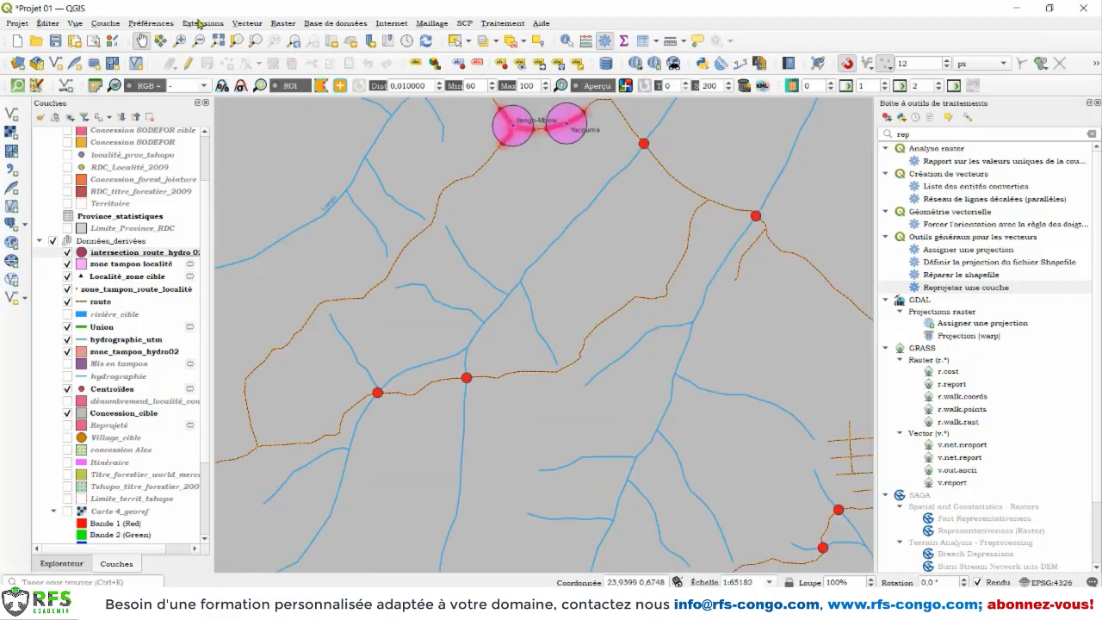
Step: Convert the zone tampon localité polygons to lines as a temporary layer with the Polygons to Lines geometry tool
{"action": "left_click", "coordinate": [247, 23]}
{"action": "mouse_move", "coordinate": [287, 127]}
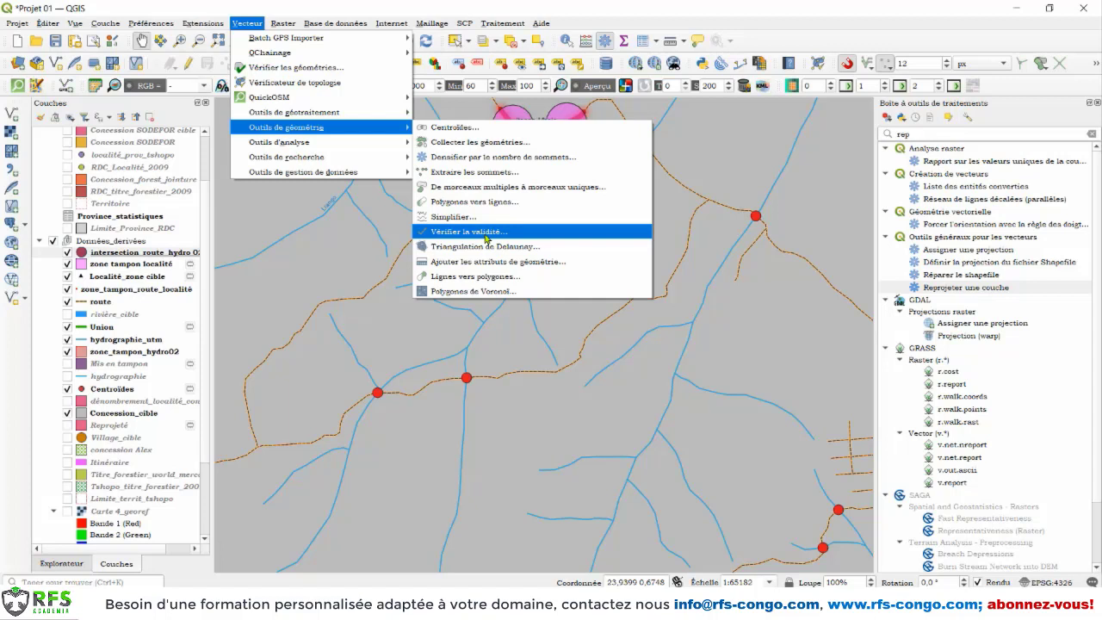
{"action": "left_click", "coordinate": [443, 203]}
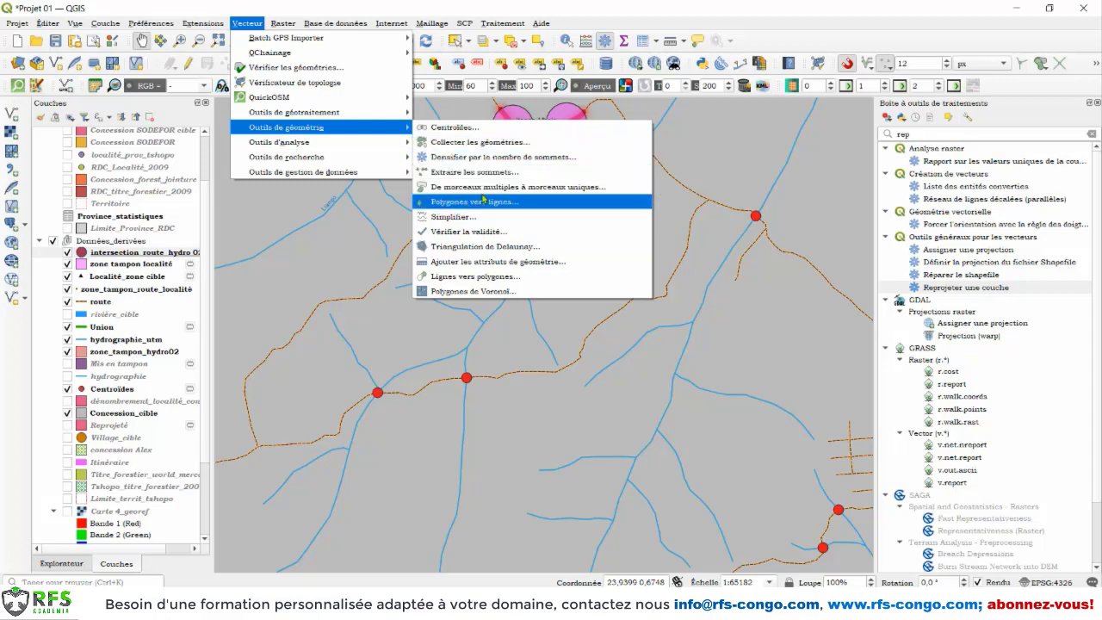
{"action": "left_click", "coordinate": [463, 205]}
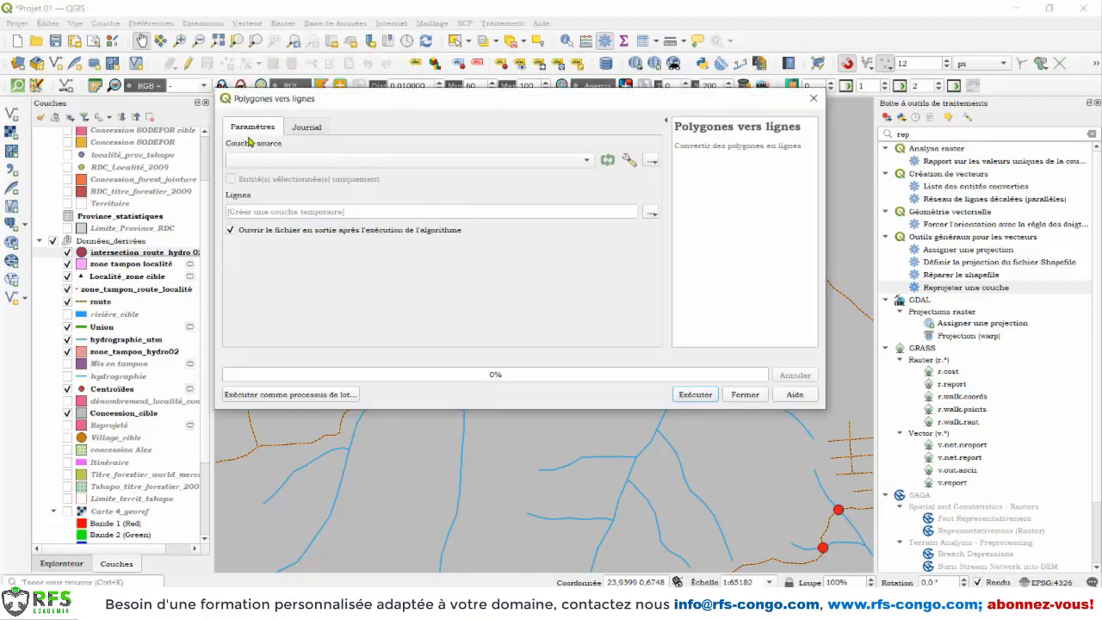
{"action": "left_click", "coordinate": [295, 161]}
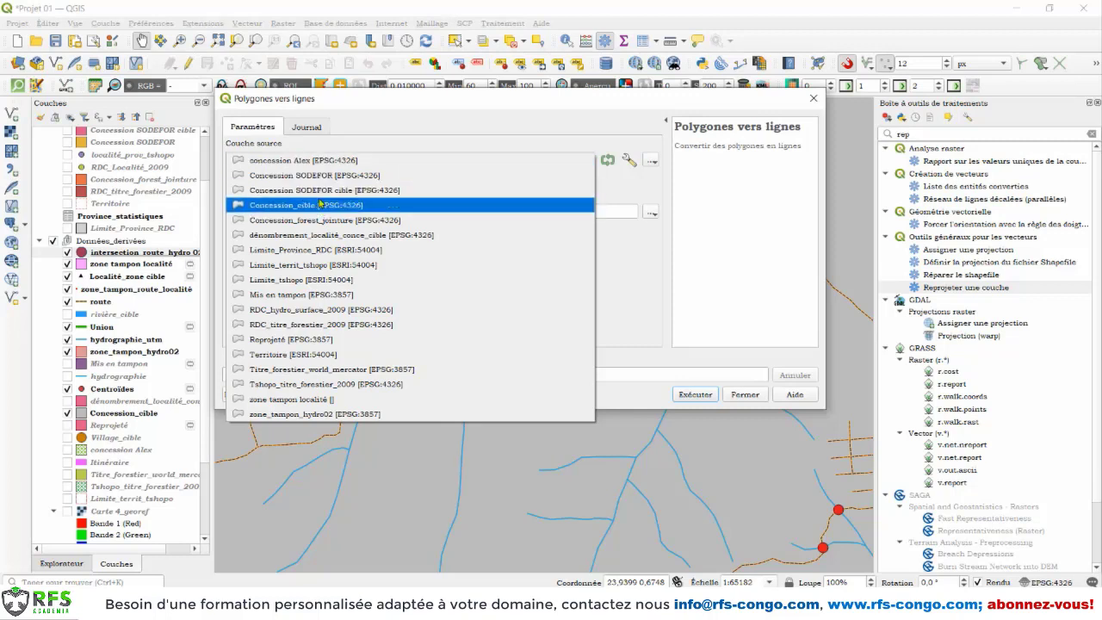
{"action": "left_click", "coordinate": [324, 400]}
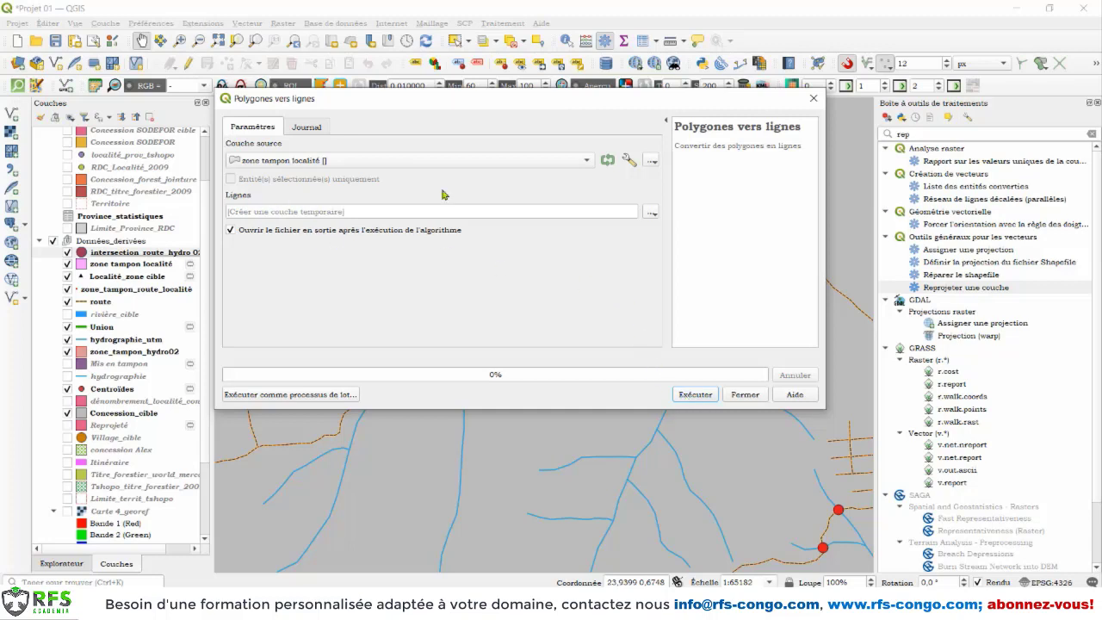
{"action": "left_click", "coordinate": [692, 397]}
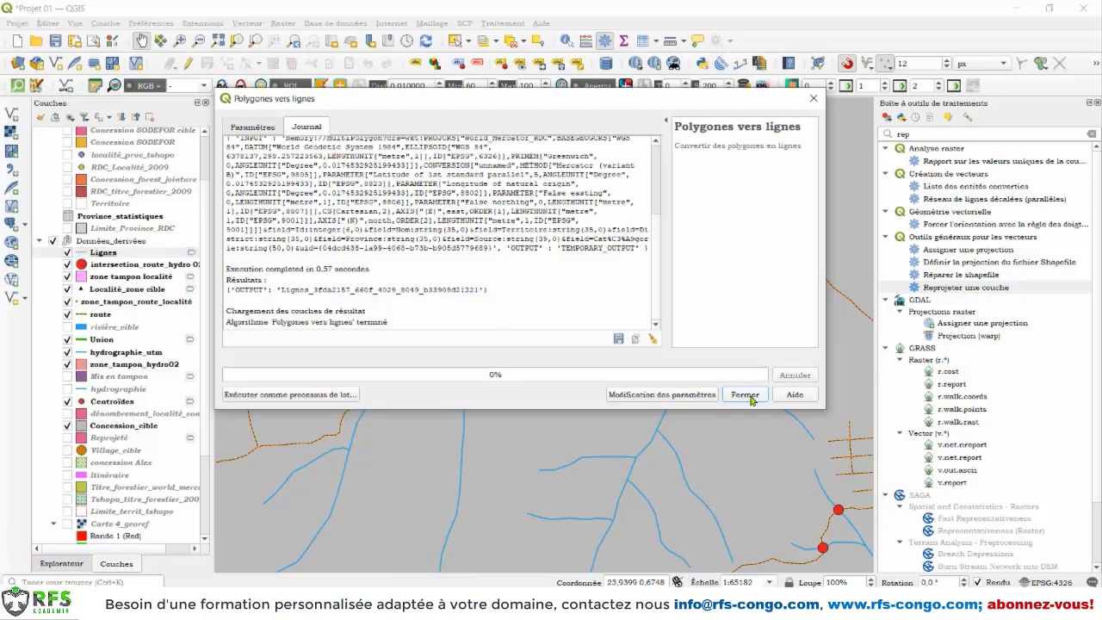
{"action": "left_click", "coordinate": [745, 395]}
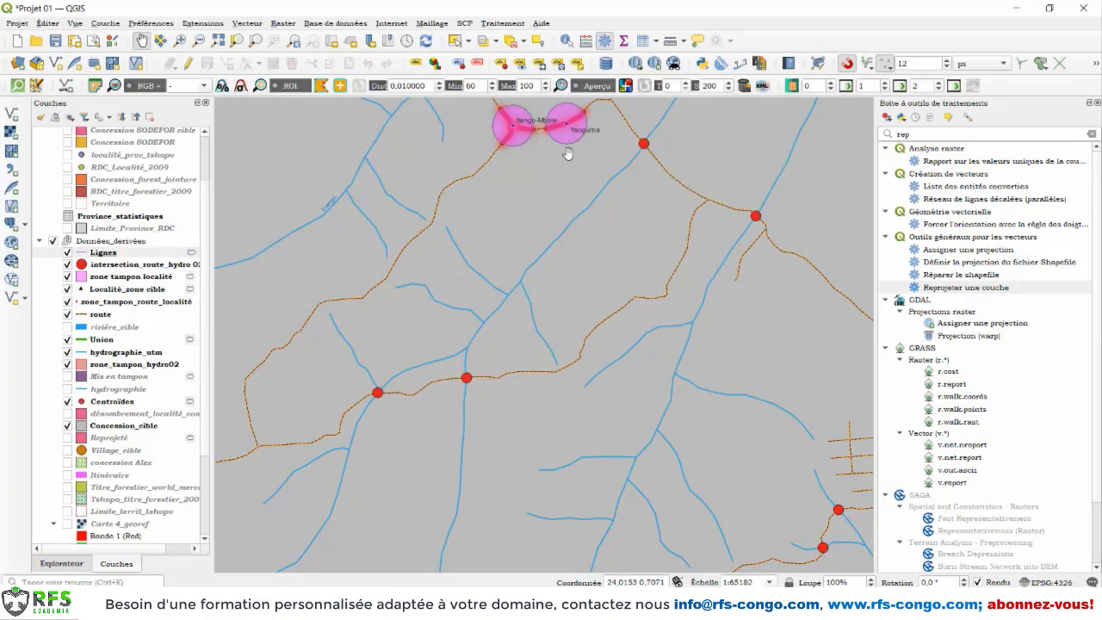
Step: Examine the attribute table of the new Lignes layer and its outlines around the locality buffers
{"action": "scroll", "coordinate": [534, 142], "scroll_direction": "up", "scroll_amount": 1}
{"action": "left_click", "coordinate": [86, 252]}
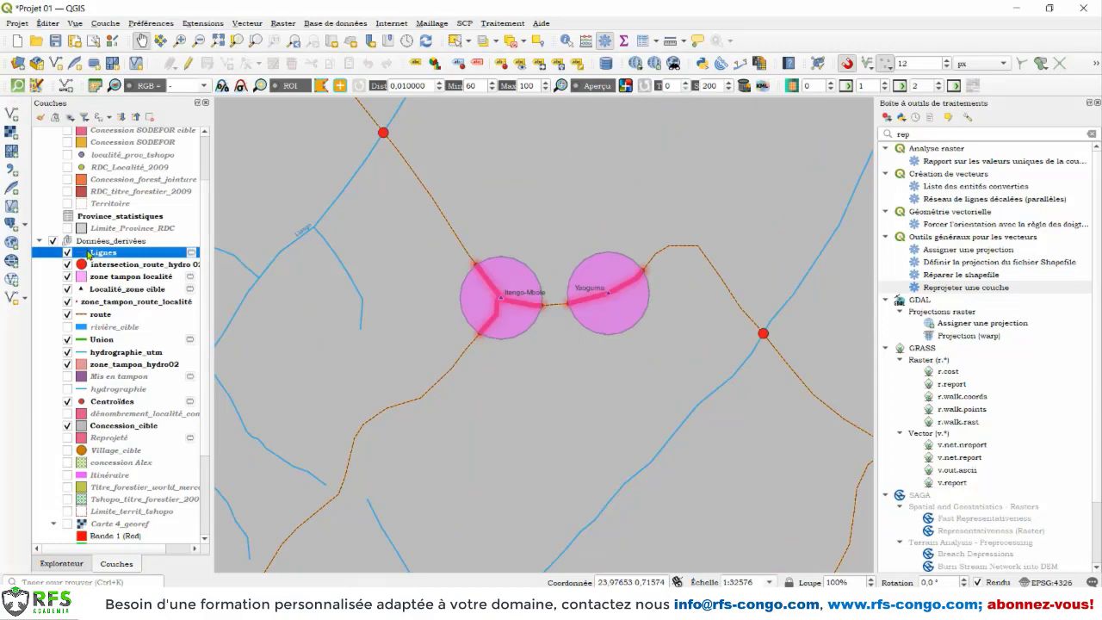
{"action": "right_click", "coordinate": [88, 253]}
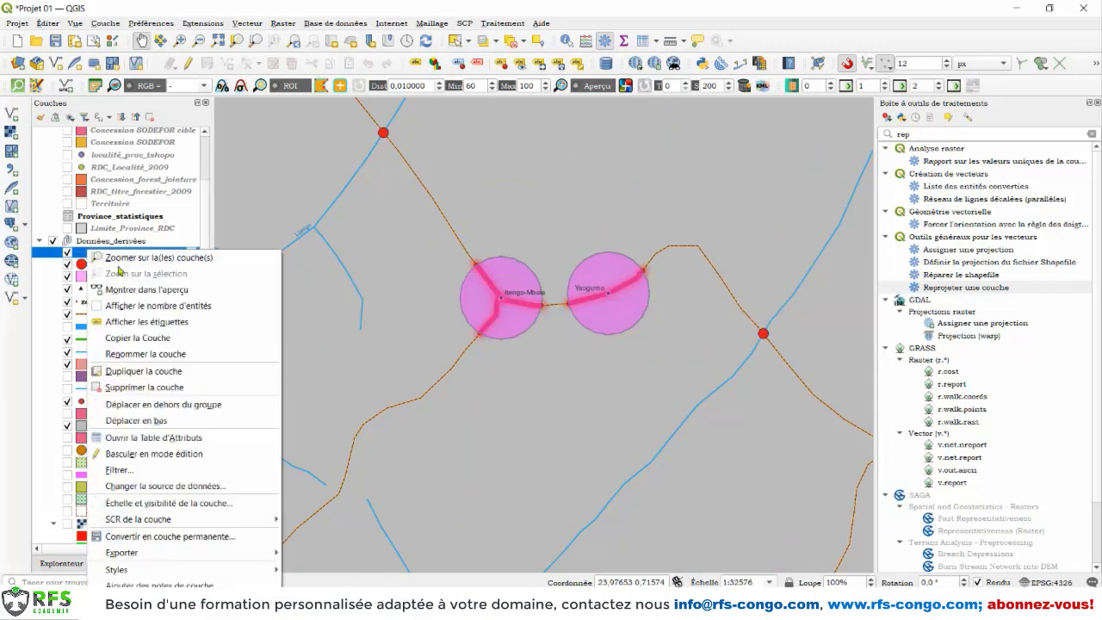
{"action": "left_click", "coordinate": [171, 439]}
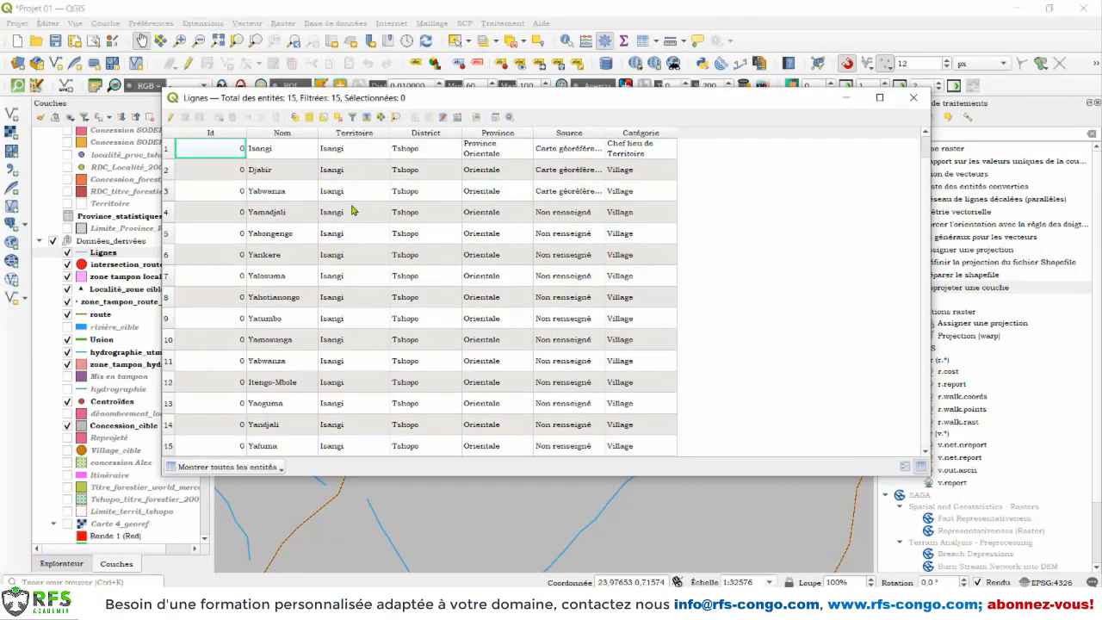
{"action": "left_click", "coordinate": [913, 97]}
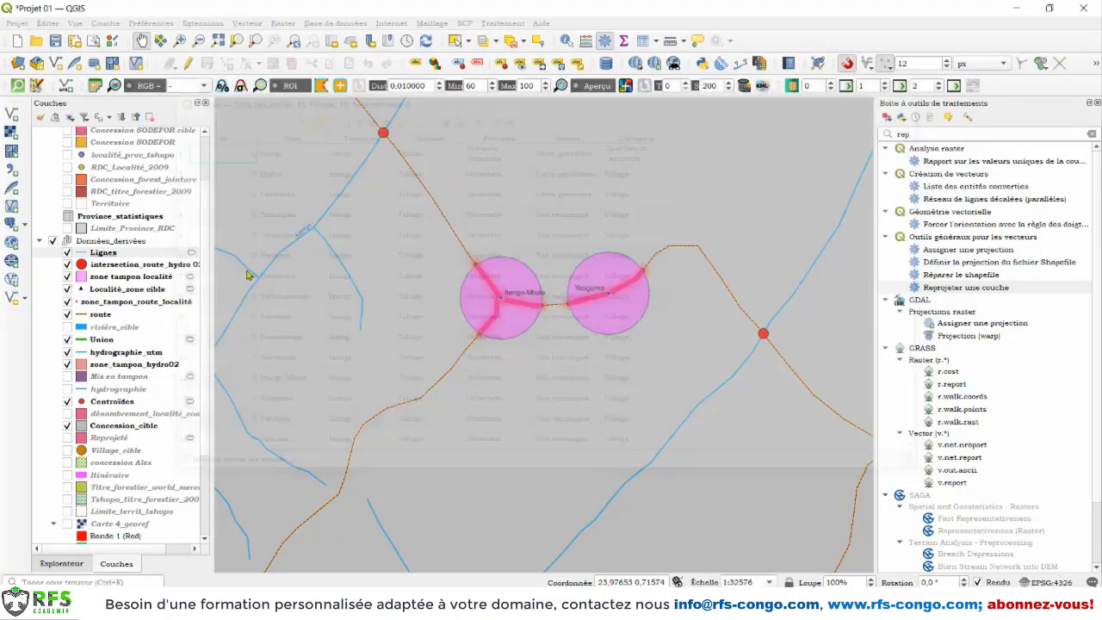
Step: Hide the zone tampon localité layer and set the stroke width of the Lignes layer to 0.66 millimetres
{"action": "left_click", "coordinate": [67, 277]}
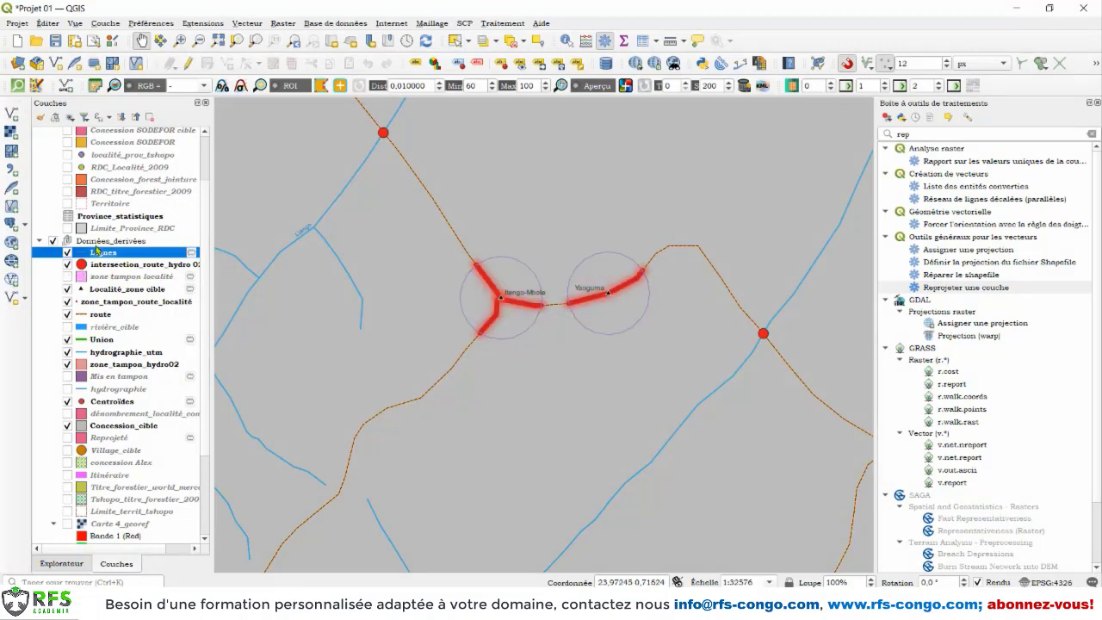
{"action": "right_click", "coordinate": [97, 253]}
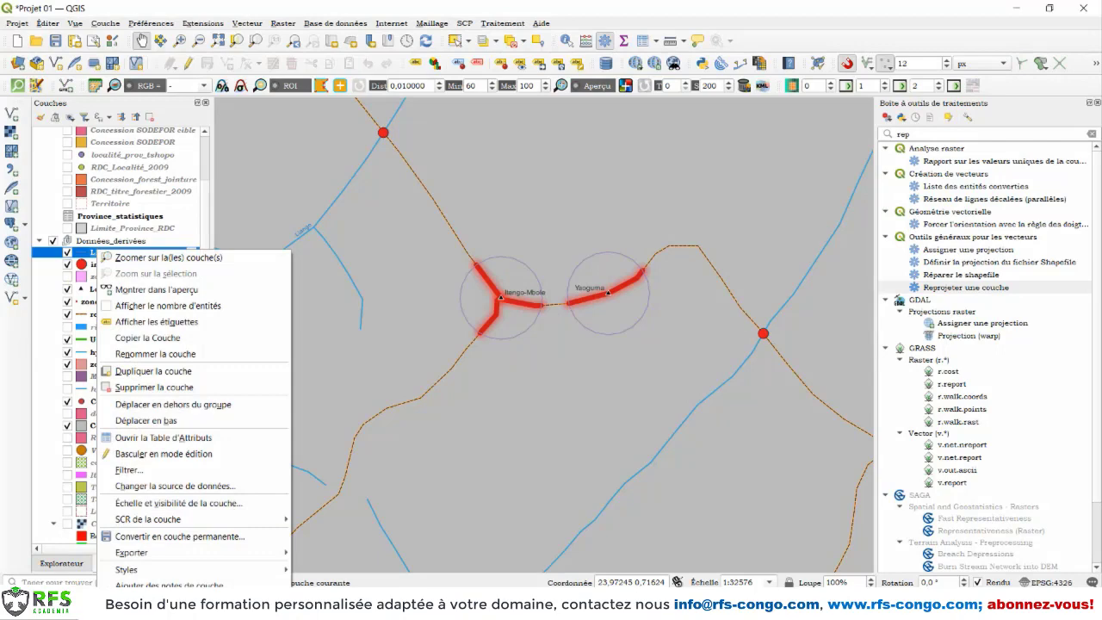
{"action": "left_click", "coordinate": [137, 603]}
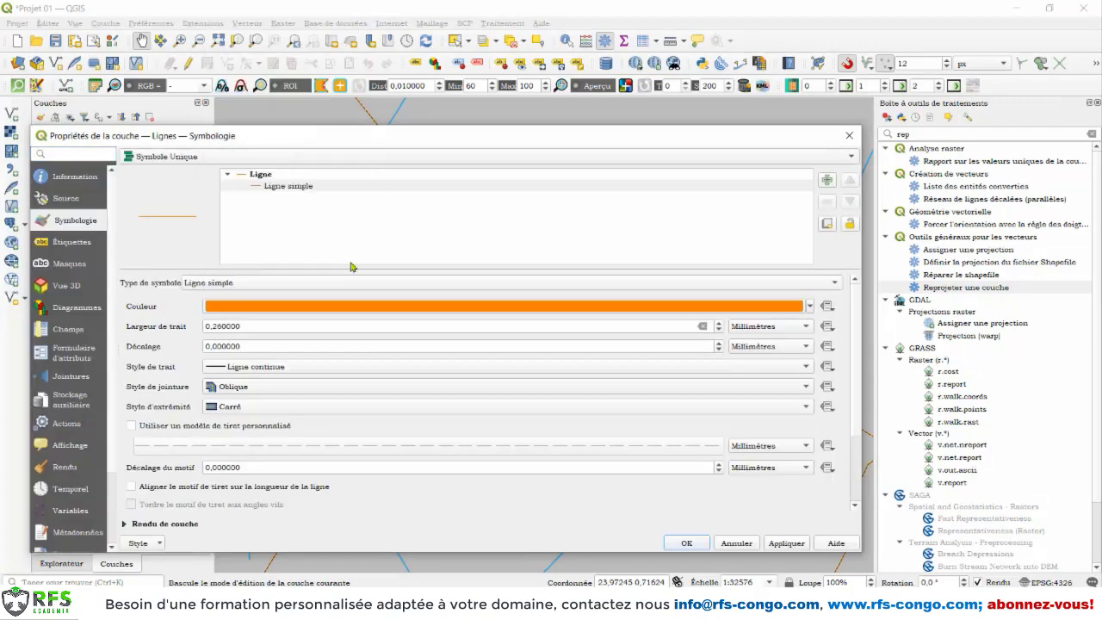
{"action": "left_click", "coordinate": [717, 322]}
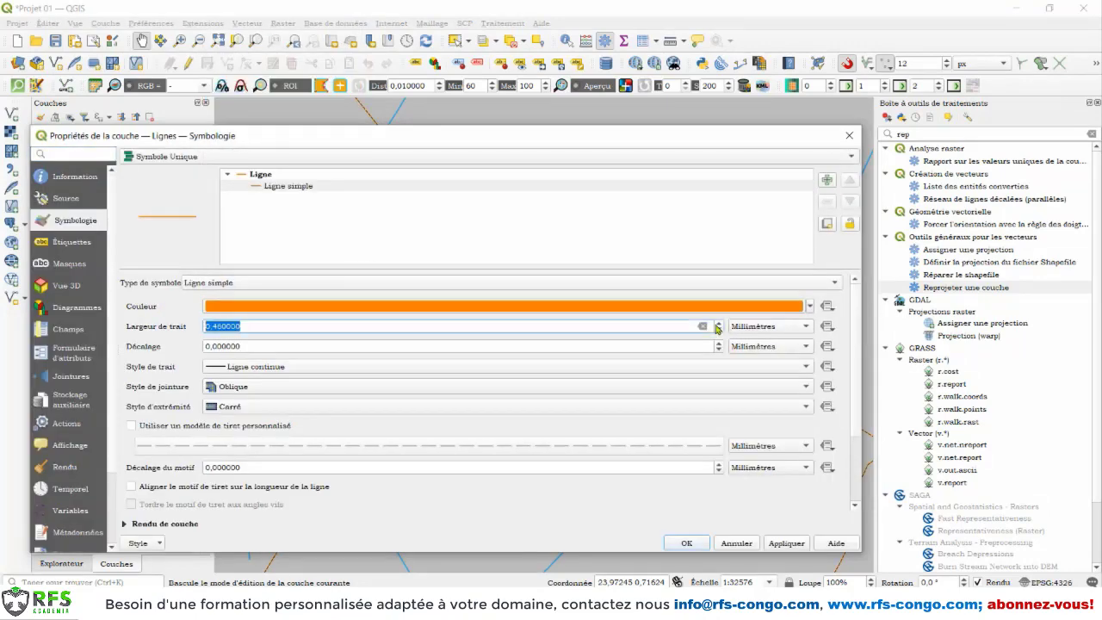
{"action": "left_click", "coordinate": [717, 323]}
{"action": "left_click", "coordinate": [783, 544]}
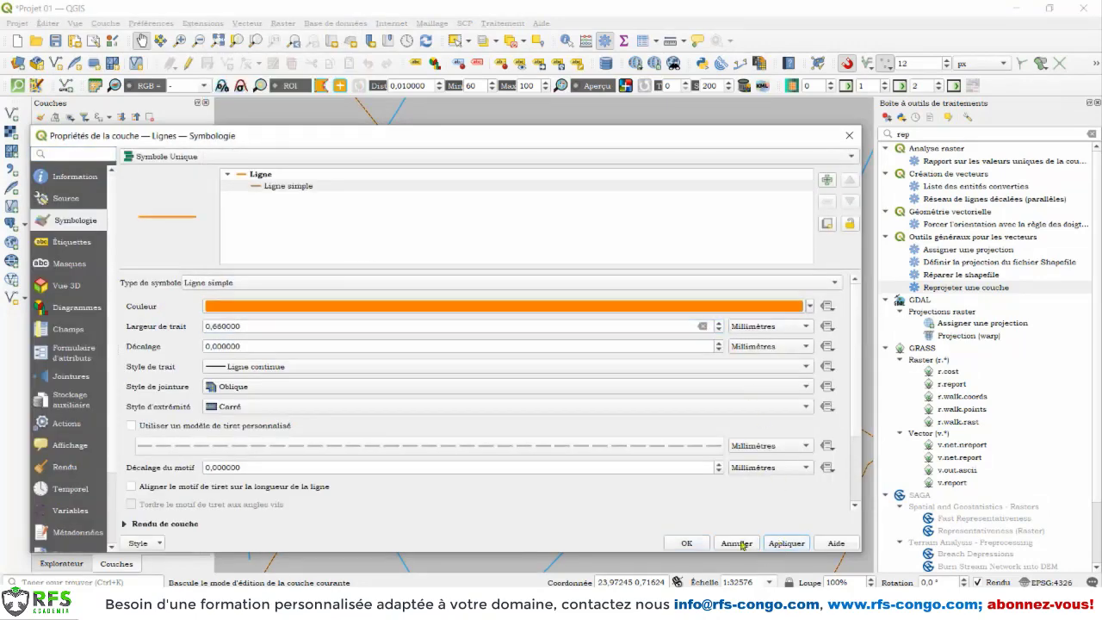
{"action": "left_click", "coordinate": [704, 549]}
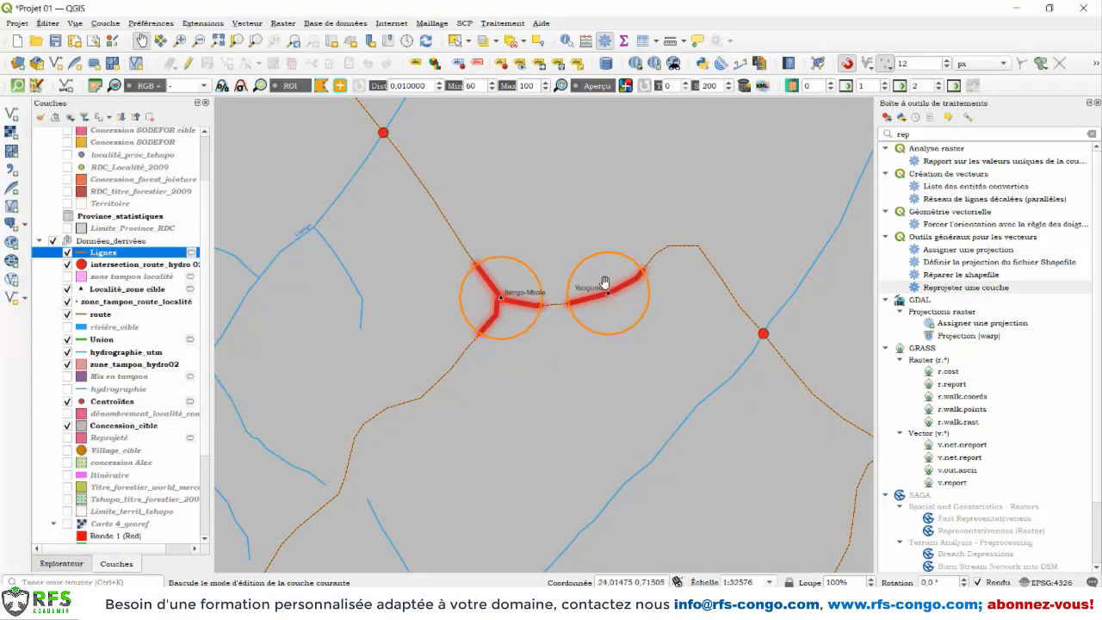
Step: Compare the Lignes outlines with the zone tampon localité polygons and examine them around the localities across the concession
{"action": "left_click", "coordinate": [68, 277]}
{"action": "left_click", "coordinate": [68, 277]}
{"action": "scroll", "coordinate": [486, 258], "scroll_direction": "up", "scroll_amount": 4}
{"action": "scroll", "coordinate": [496, 261], "scroll_direction": "down", "scroll_amount": 3}
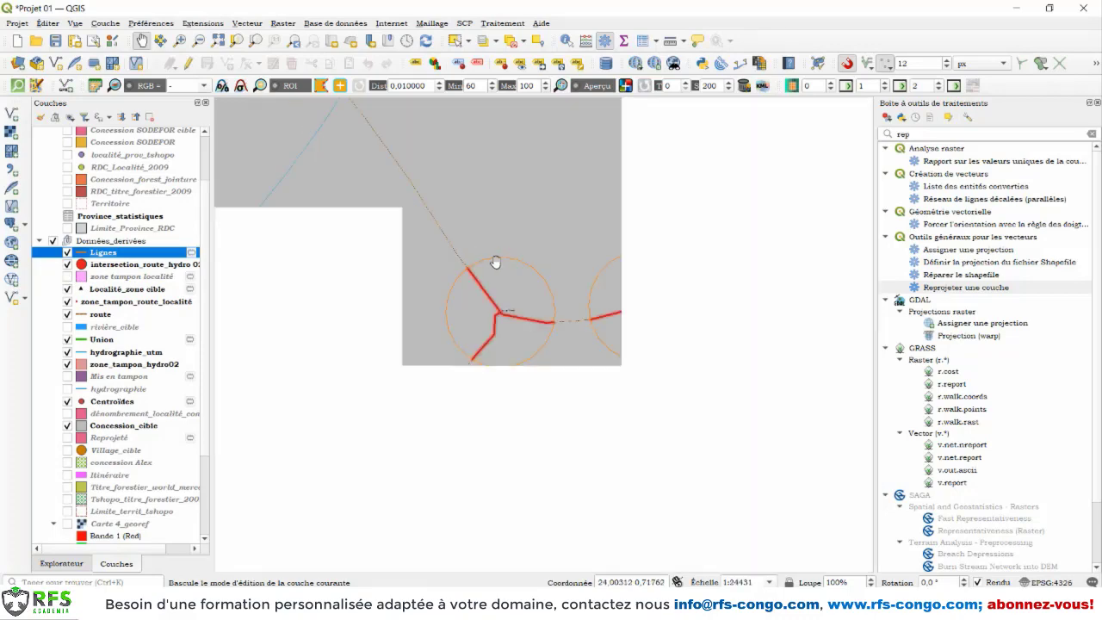
{"action": "scroll", "coordinate": [501, 263], "scroll_direction": "down", "scroll_amount": 3}
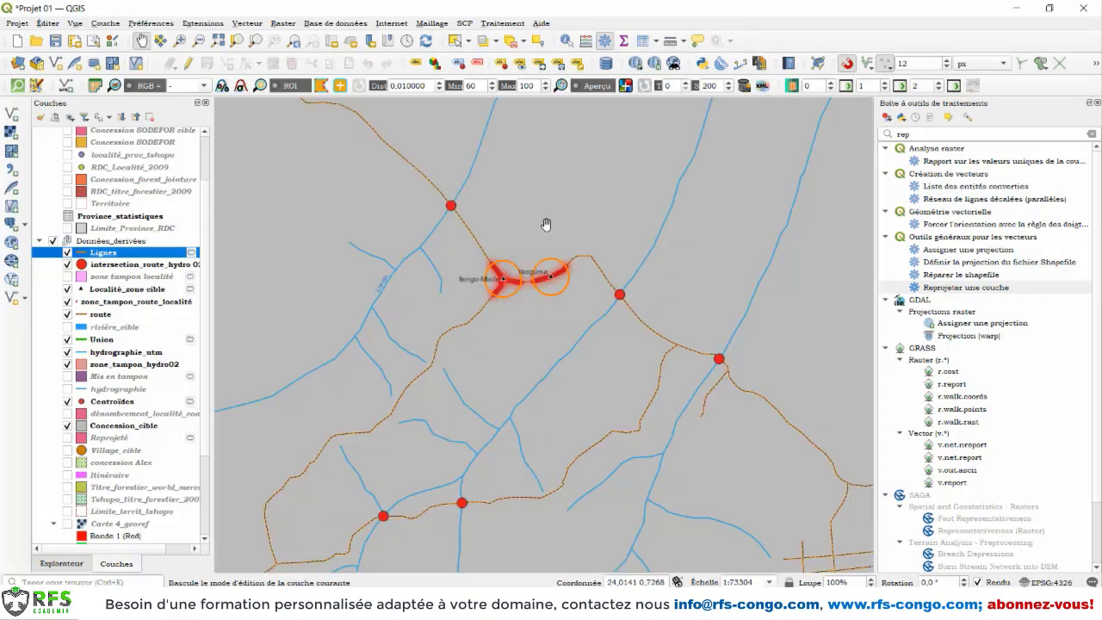
{"action": "left_click_drag", "start_coordinate": [546, 225], "coordinate": [556, 375]}
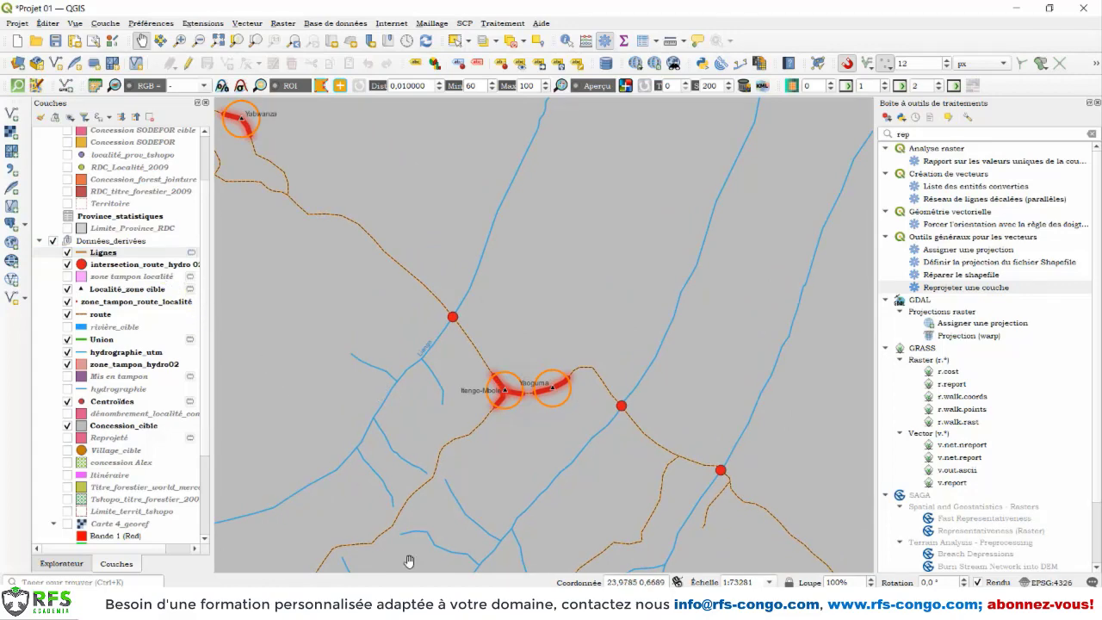
{"action": "scroll", "coordinate": [542, 427], "scroll_direction": "down", "scroll_amount": 1}
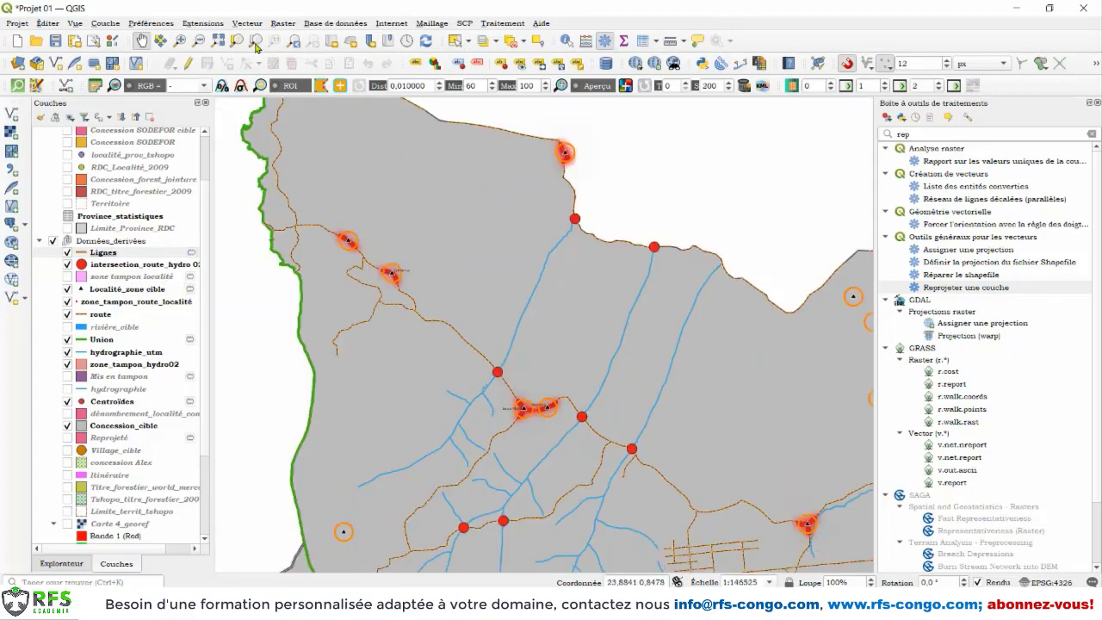
Step: Start the Create Grid research tool and choose Rectangle (polygone) as the grid type
{"action": "left_click", "coordinate": [247, 26]}
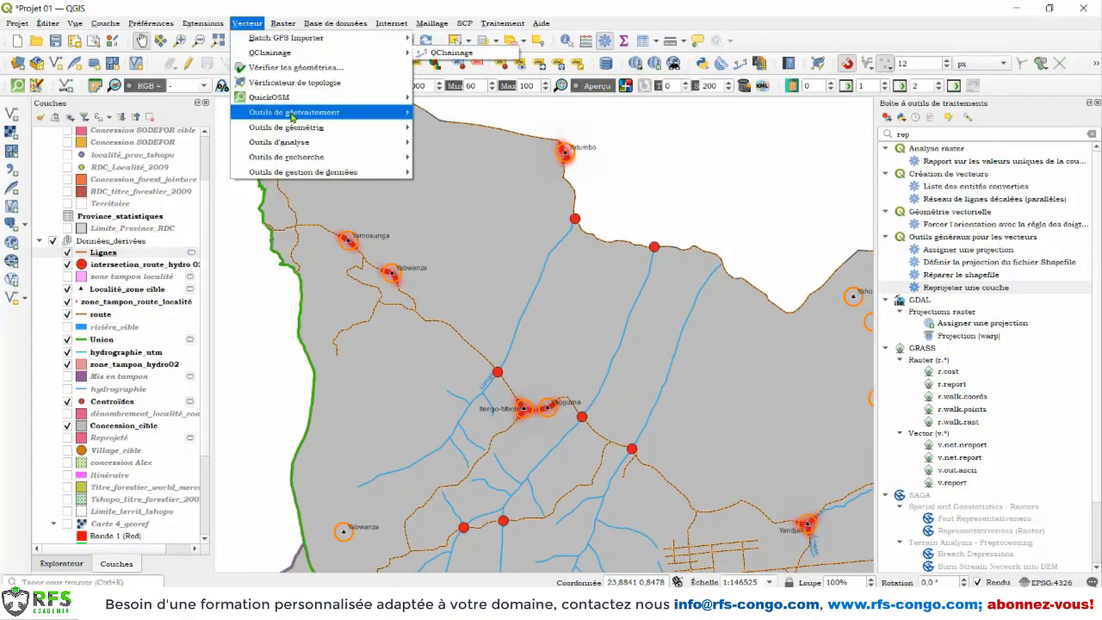
{"action": "mouse_move", "coordinate": [309, 144]}
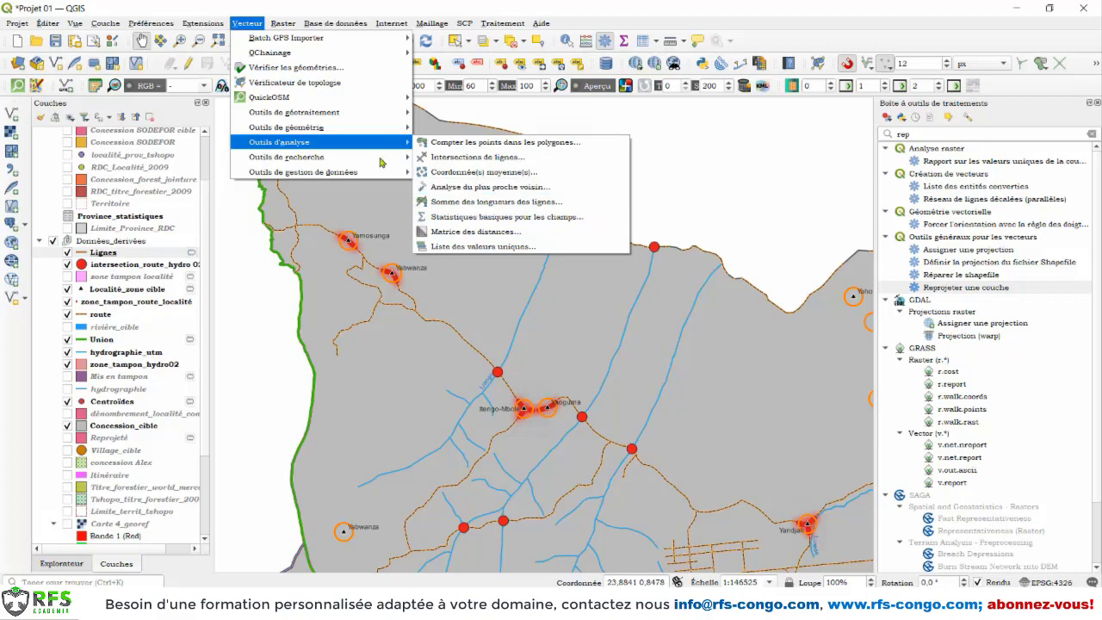
{"action": "mouse_move", "coordinate": [357, 159]}
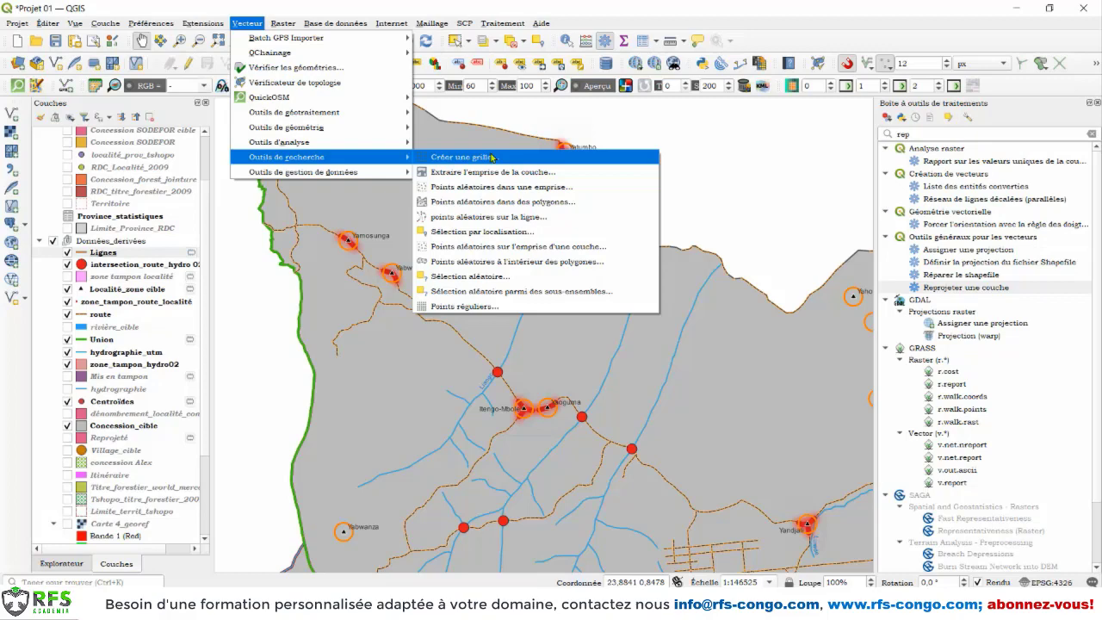
{"action": "left_click", "coordinate": [452, 158]}
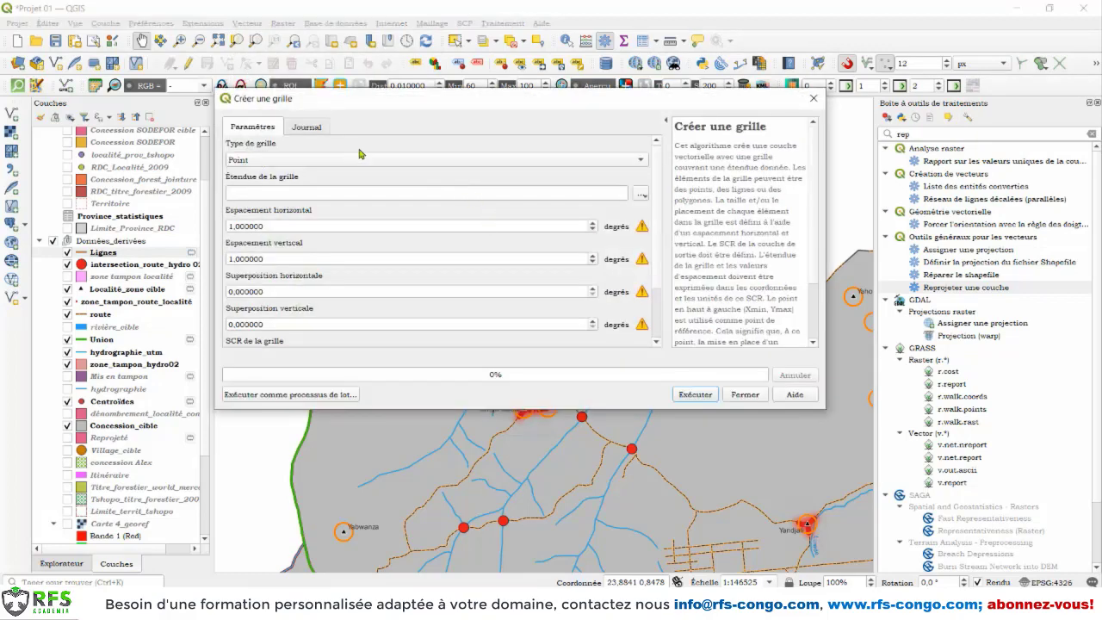
{"action": "left_click", "coordinate": [333, 160]}
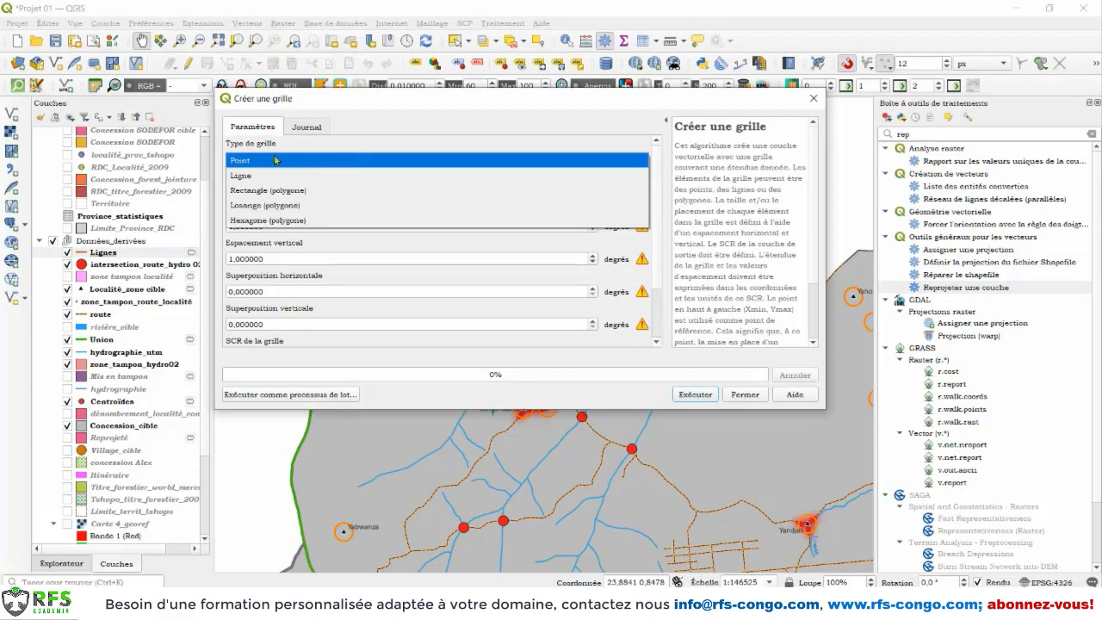
{"action": "left_click", "coordinate": [301, 193]}
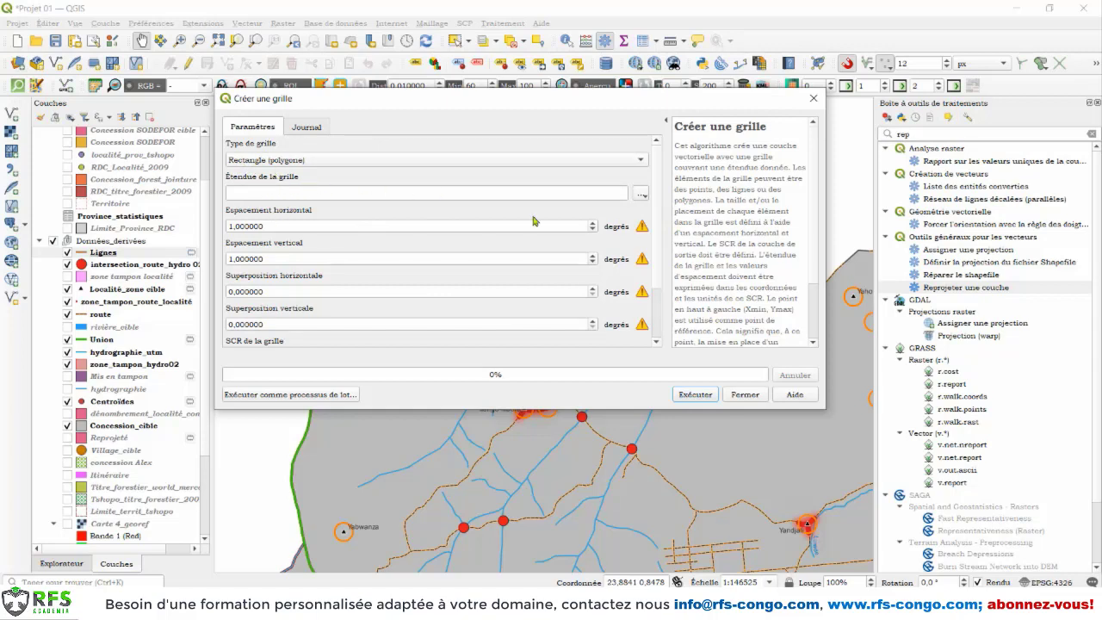
Step: Define the grid extent by drawing a rectangle on the map canvas over the northwestern part of the concession
{"action": "left_click", "coordinate": [641, 195]}
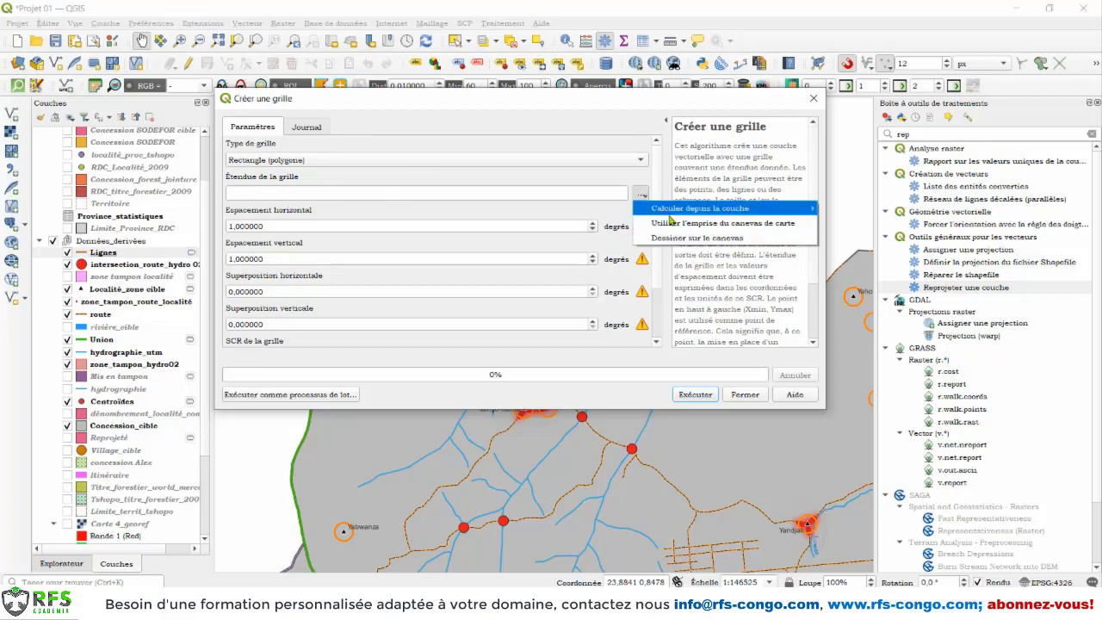
{"action": "mouse_move", "coordinate": [654, 209]}
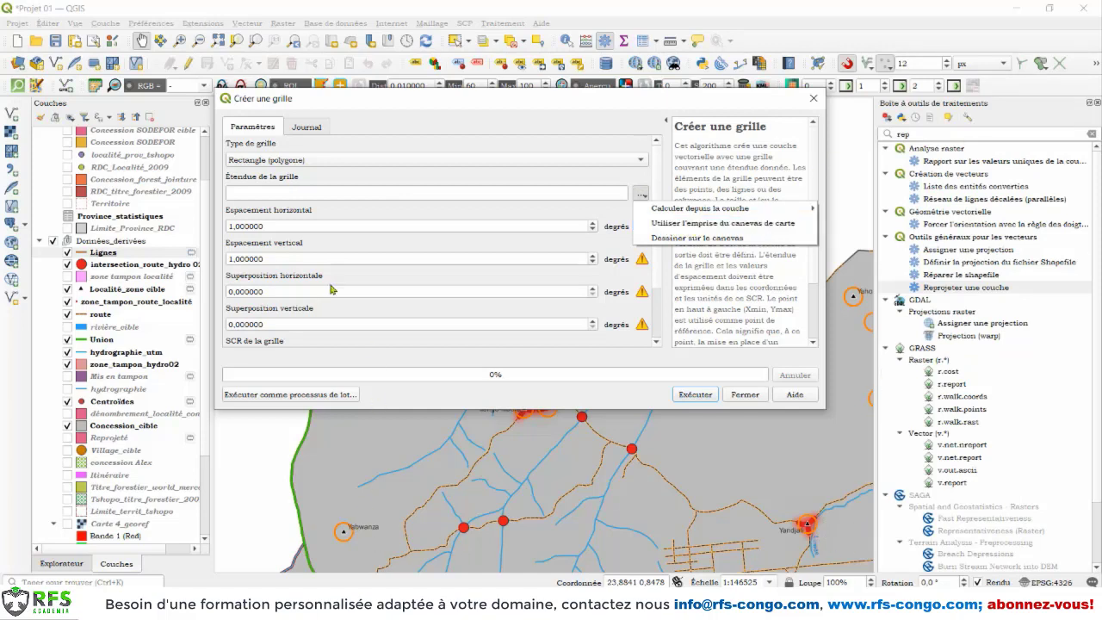
{"action": "left_click", "coordinate": [702, 242]}
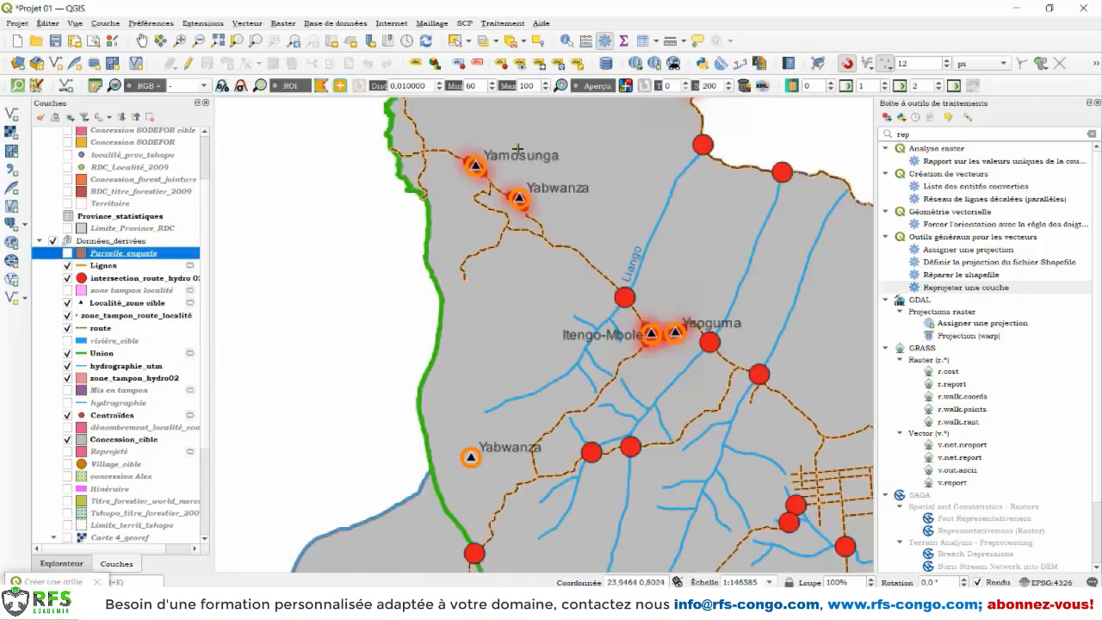
{"action": "scroll", "coordinate": [508, 146], "scroll_direction": "down", "scroll_amount": 2}
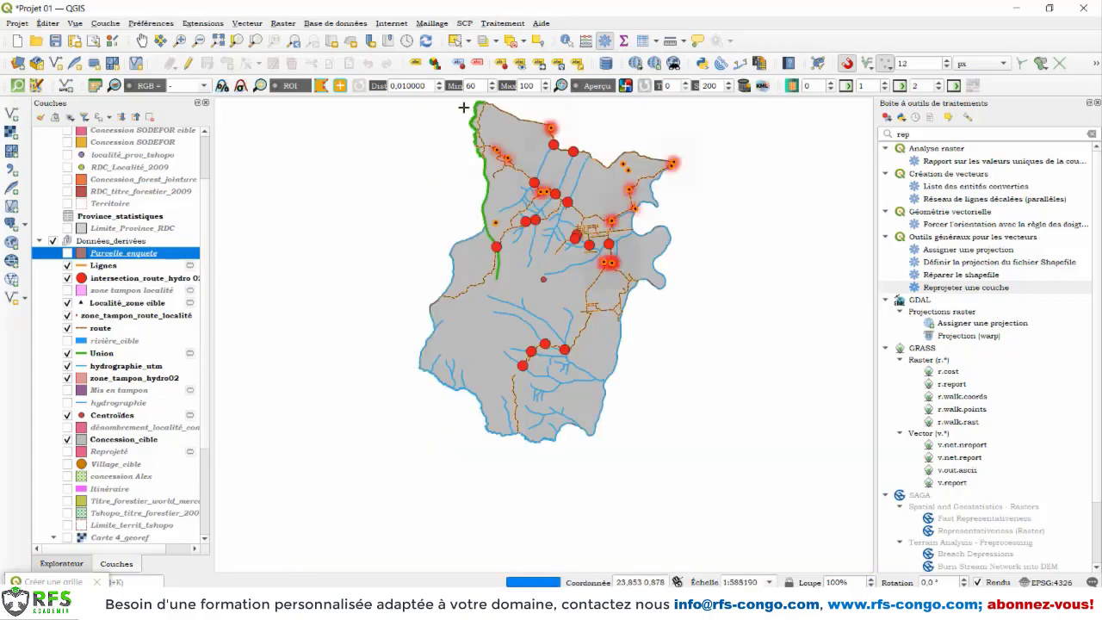
{"action": "left_click_drag", "start_coordinate": [504, 158], "coordinate": [580, 211]}
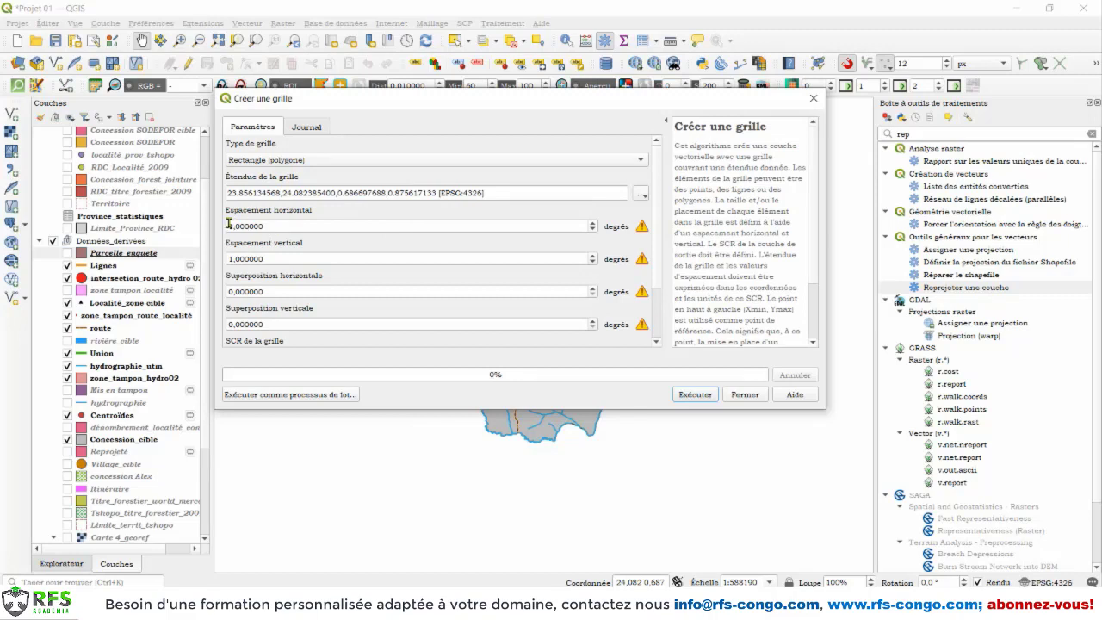
Step: Set the horizontal and vertical grid spacing to 600 and the grid CRS to EPSG:3857 - WGS 84 / Pseudo-Mercator
{"action": "left_click_drag", "start_coordinate": [232, 228], "coordinate": [210, 226]}
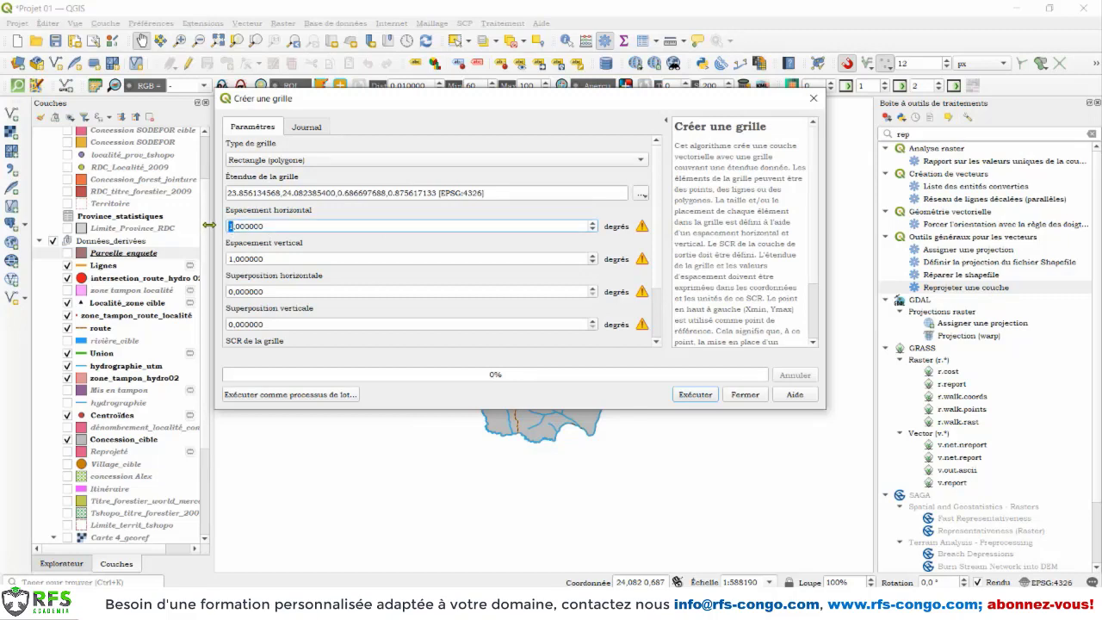
{"action": "type", "text": "600"}
{"action": "left_click_drag", "start_coordinate": [233, 256], "coordinate": [221, 260]}
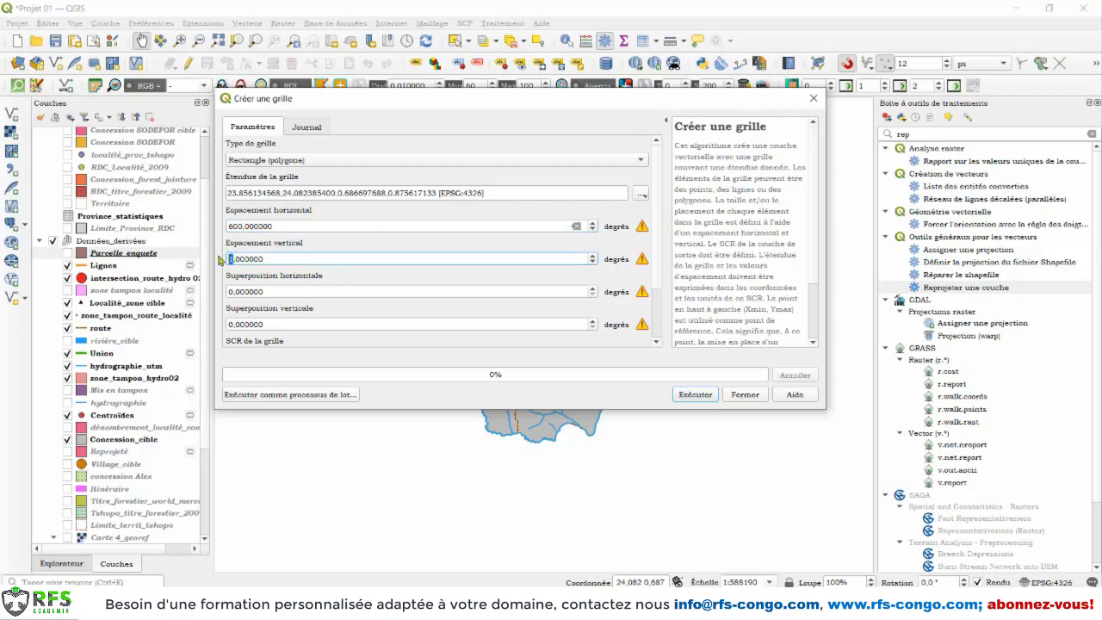
{"action": "type", "text": "60"}
{"action": "scroll", "coordinate": [654, 259], "scroll_direction": "down", "scroll_amount": 2}
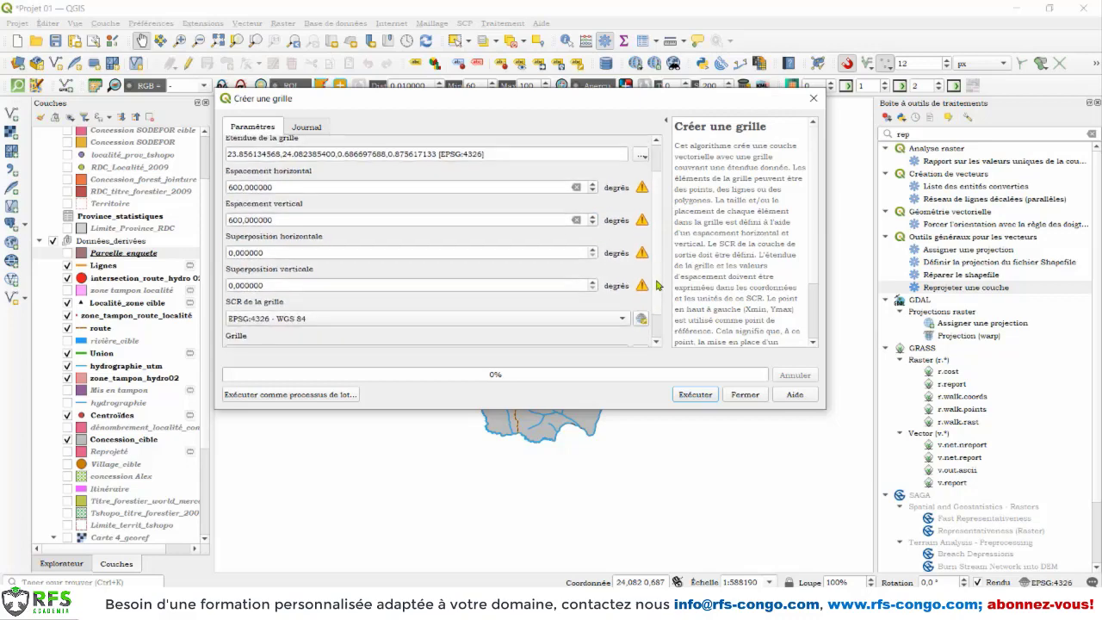
{"action": "left_click", "coordinate": [310, 321]}
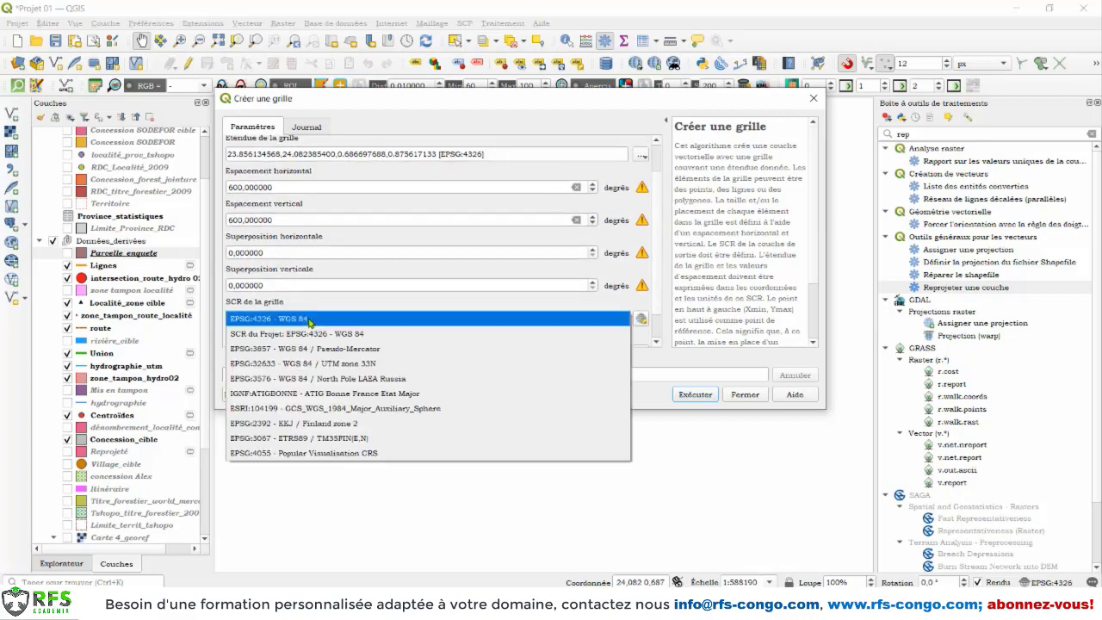
{"action": "left_click", "coordinate": [330, 349]}
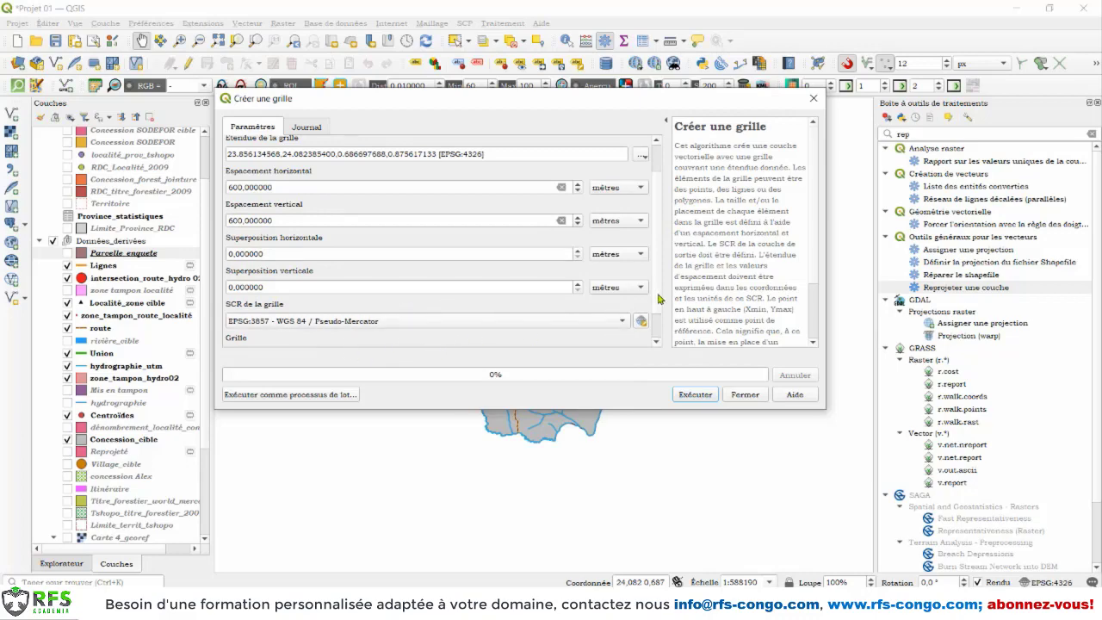
Step: Save the grid output as the shapefile Parcelle_enquete_02 in Données_dérivées and run the grid creation
{"action": "scroll", "coordinate": [659, 298], "scroll_direction": "down", "scroll_amount": 2}
{"action": "left_click", "coordinate": [641, 320]}
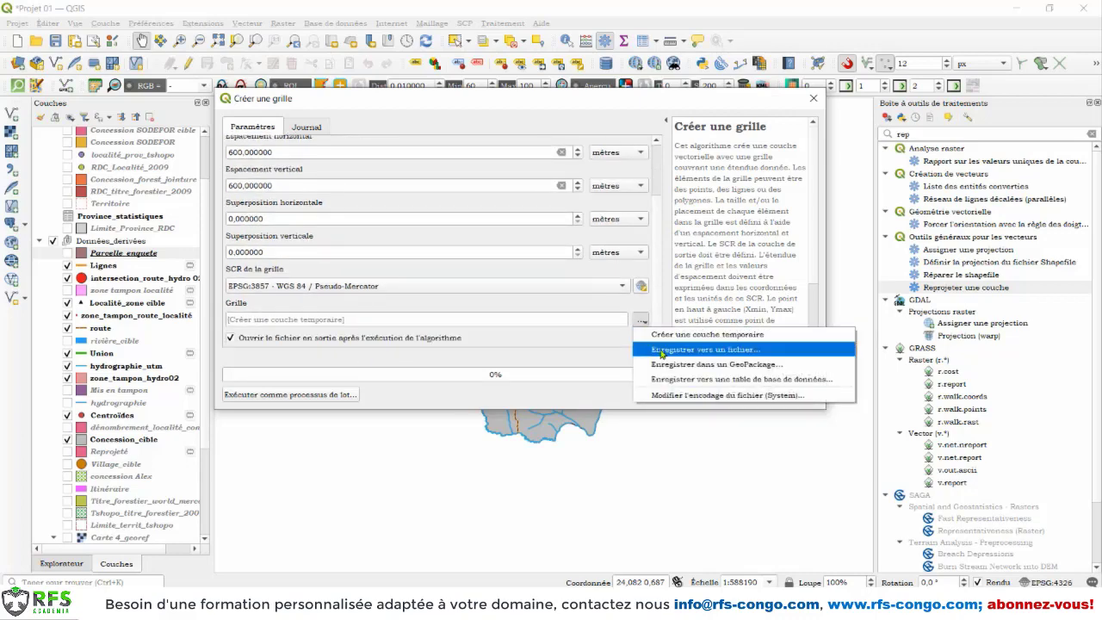
{"action": "left_click", "coordinate": [662, 351]}
{"action": "type", "text": "p"}
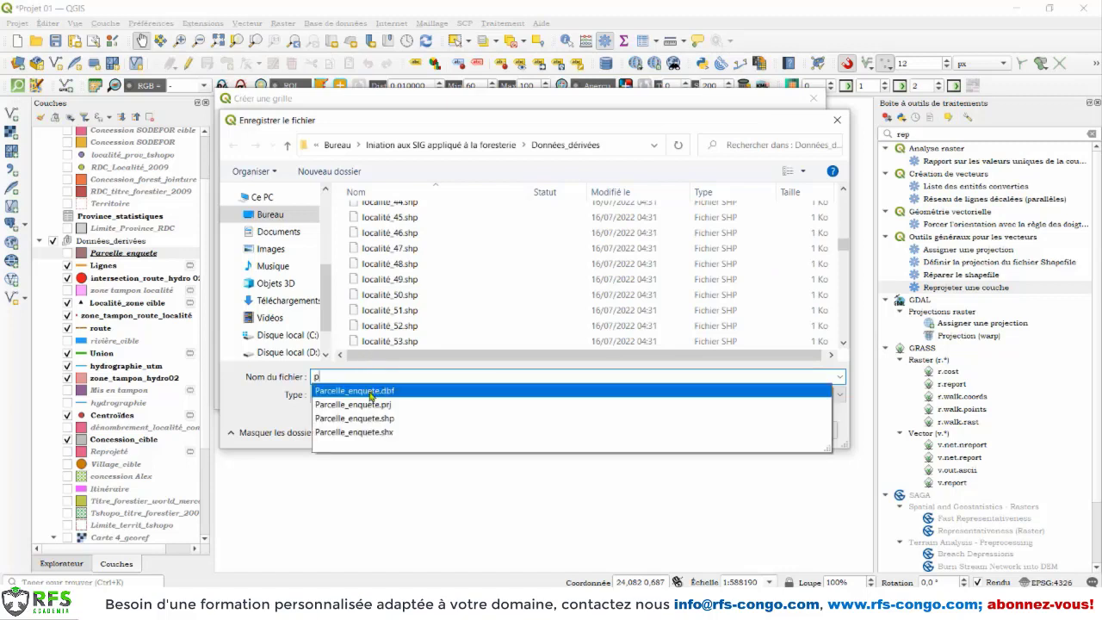
{"action": "key", "text": "Return"}
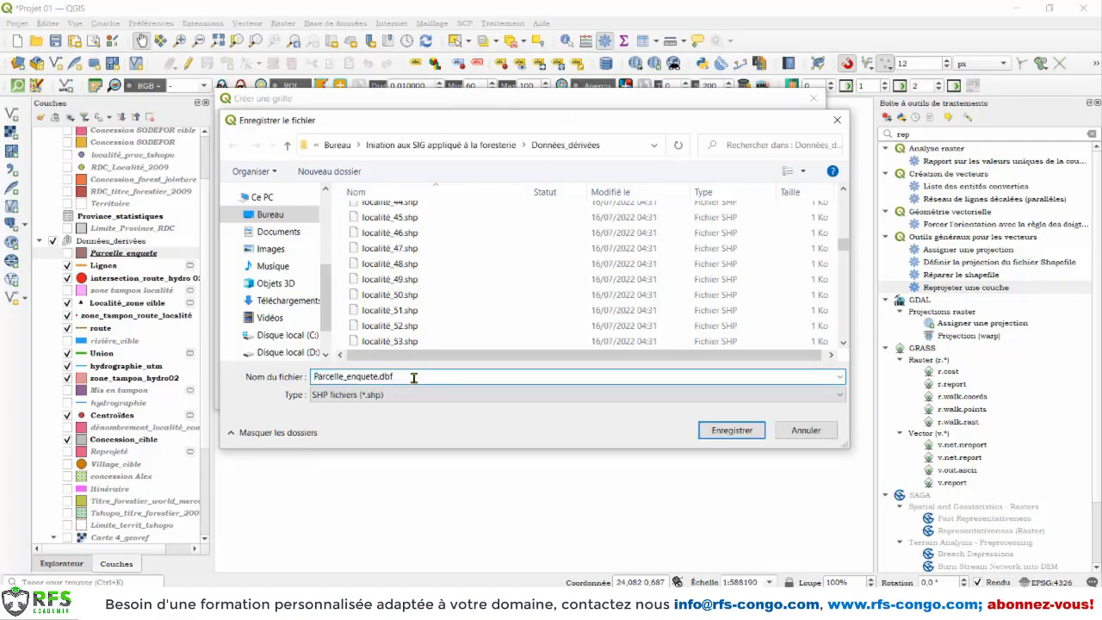
{"action": "key", "text": "BackSpace"}
{"action": "key", "text": "BackSpace"}
{"action": "key", "text": "BackSpace"}
{"action": "key", "text": "BackSpace"}
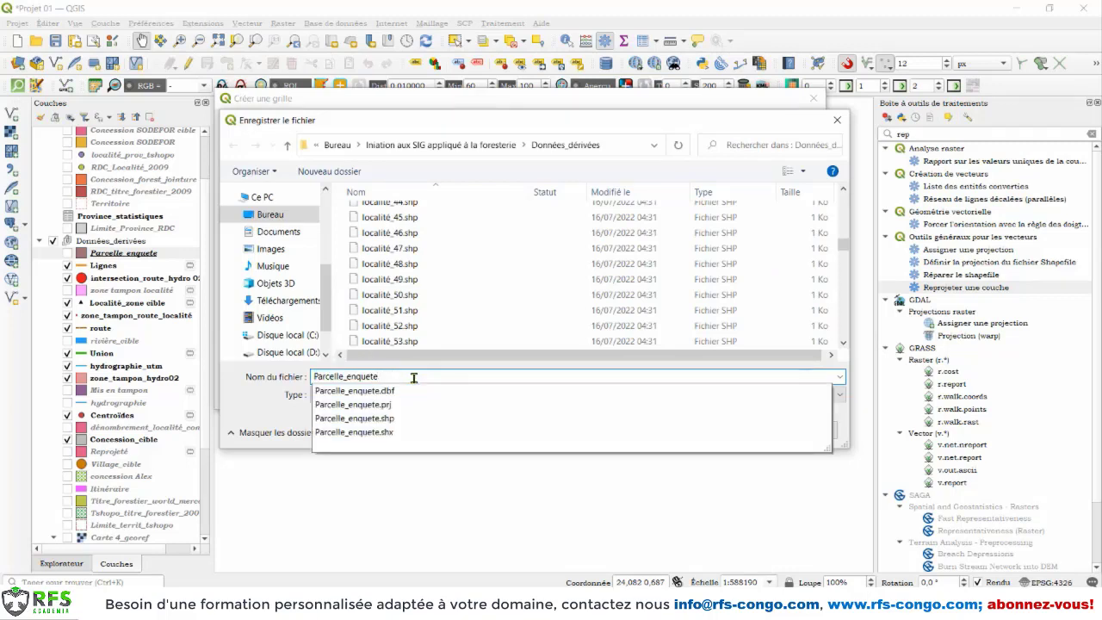
{"action": "type", "text": "_02"}
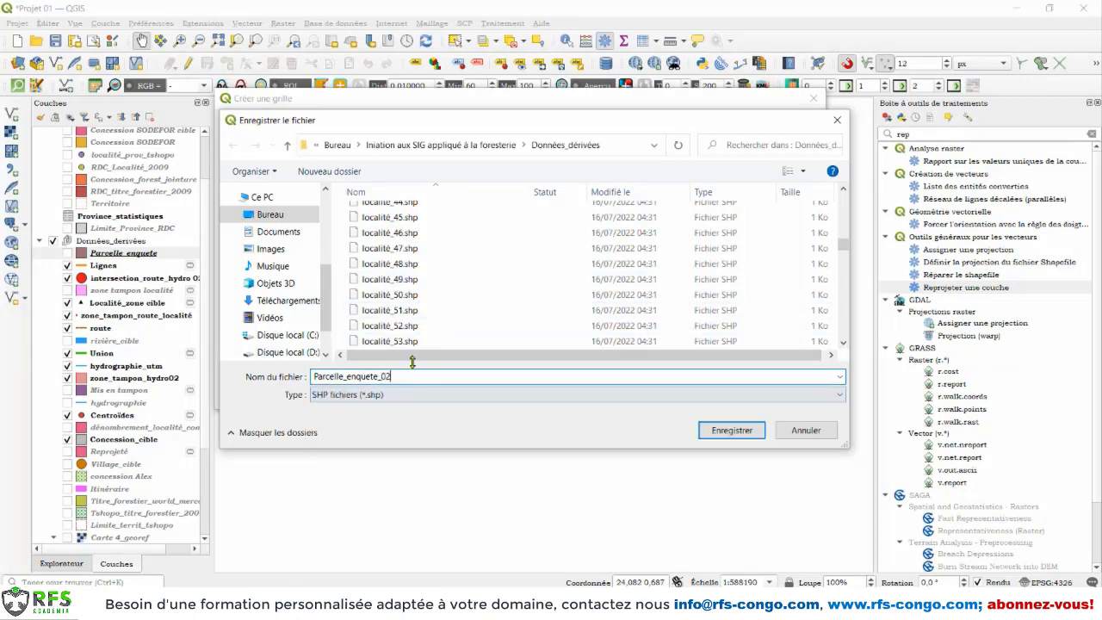
{"action": "left_click", "coordinate": [732, 430]}
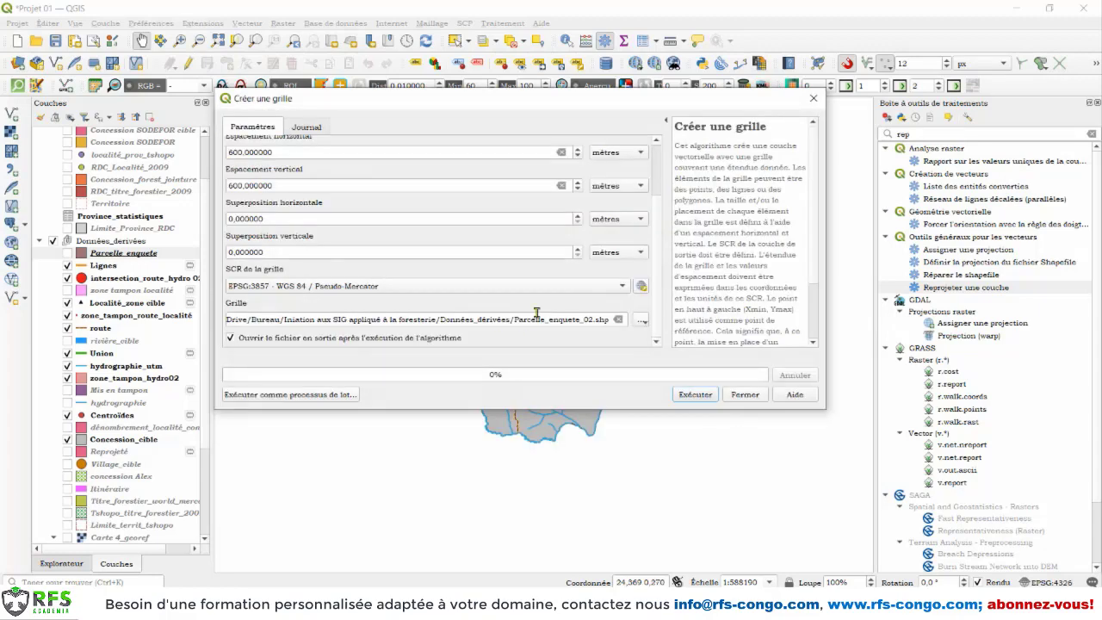
{"action": "left_click", "coordinate": [695, 394]}
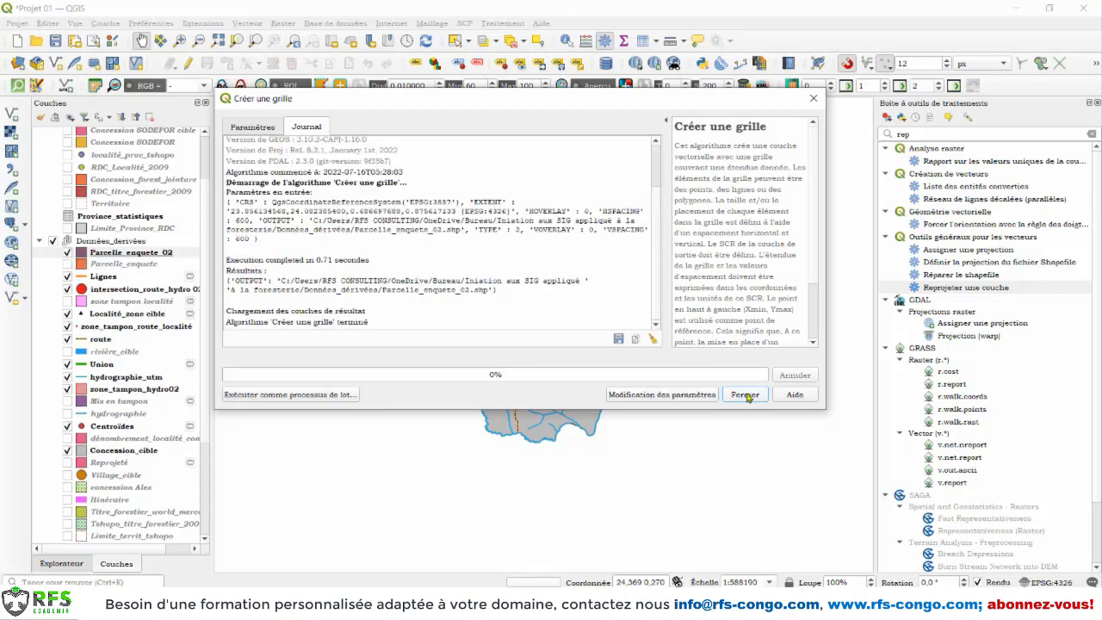
{"action": "left_click", "coordinate": [746, 395]}
Step: Examine the cells and overall coverage of the Parcelle_enquete_02 grid over the concession
{"action": "scroll", "coordinate": [528, 118], "scroll_direction": "up", "scroll_amount": 1}
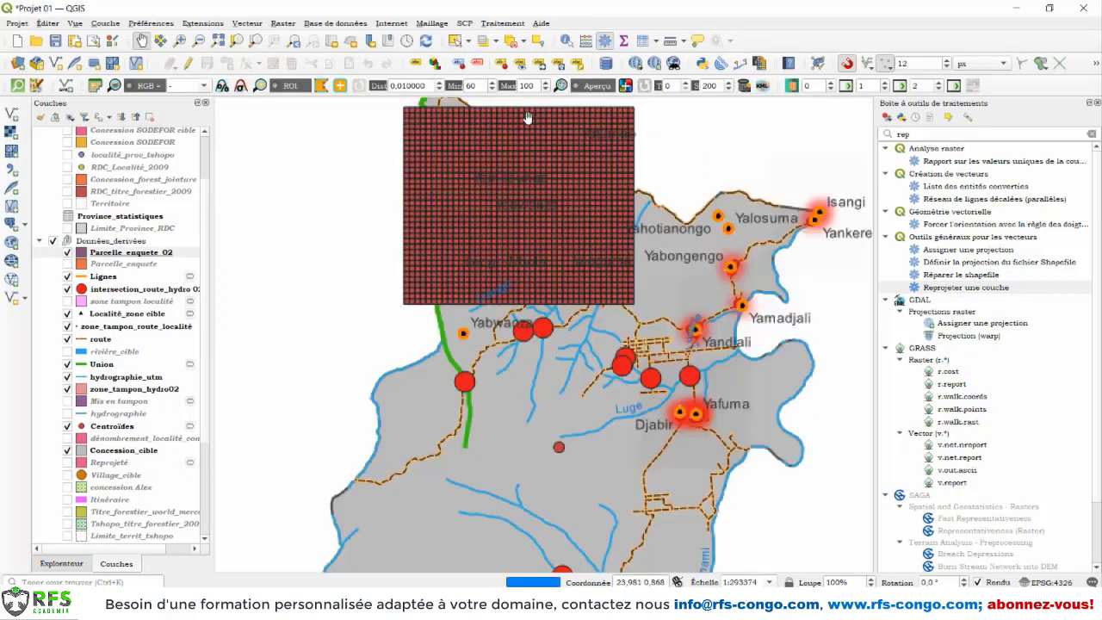
{"action": "scroll", "coordinate": [508, 254], "scroll_direction": "up", "scroll_amount": 3}
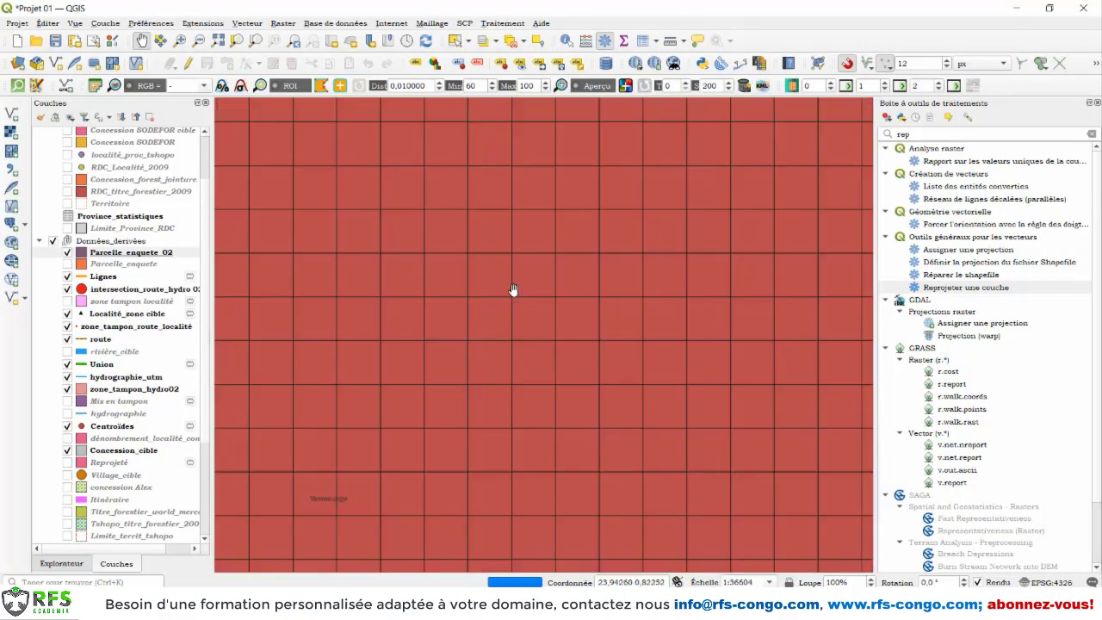
{"action": "scroll", "coordinate": [536, 320], "scroll_direction": "up", "scroll_amount": 1}
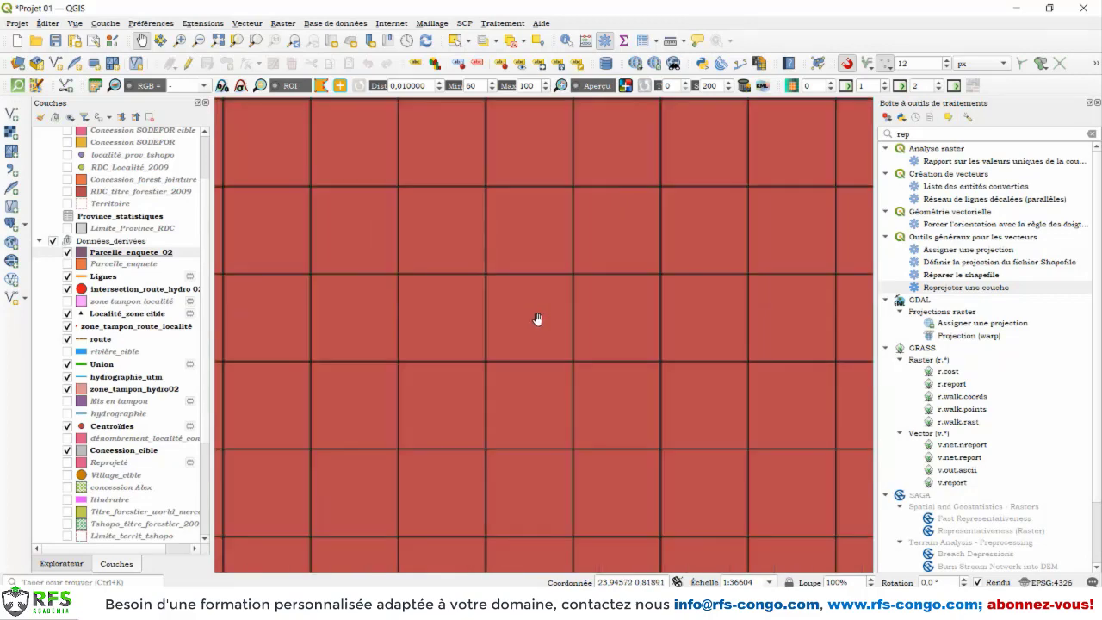
{"action": "scroll", "coordinate": [536, 319], "scroll_direction": "down", "scroll_amount": 3}
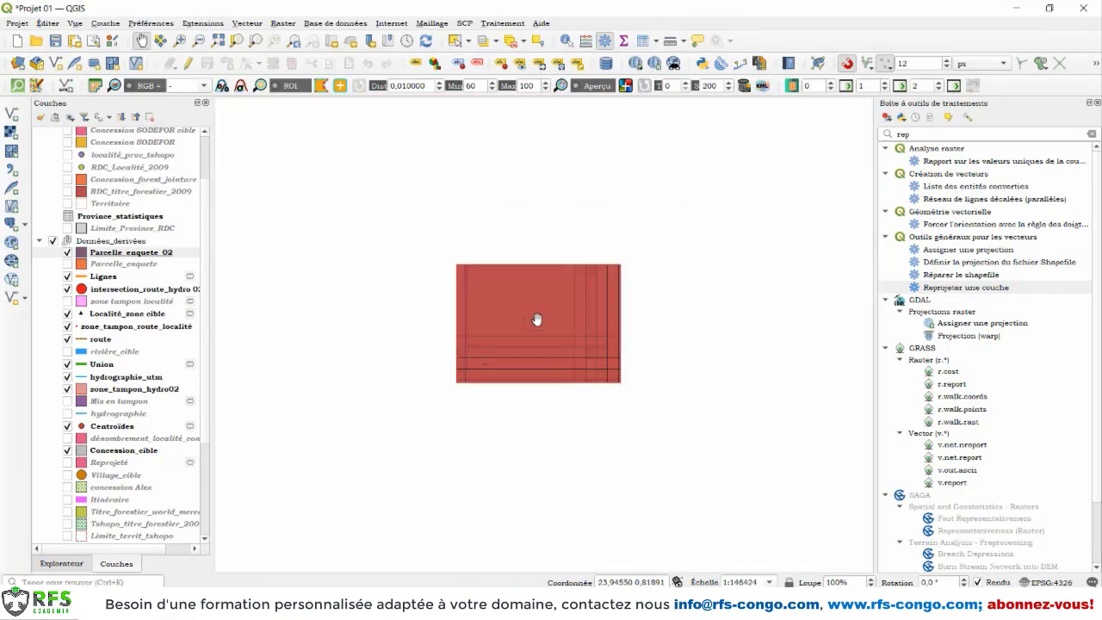
{"action": "left_click_drag", "start_coordinate": [568, 374], "coordinate": [509, 288]}
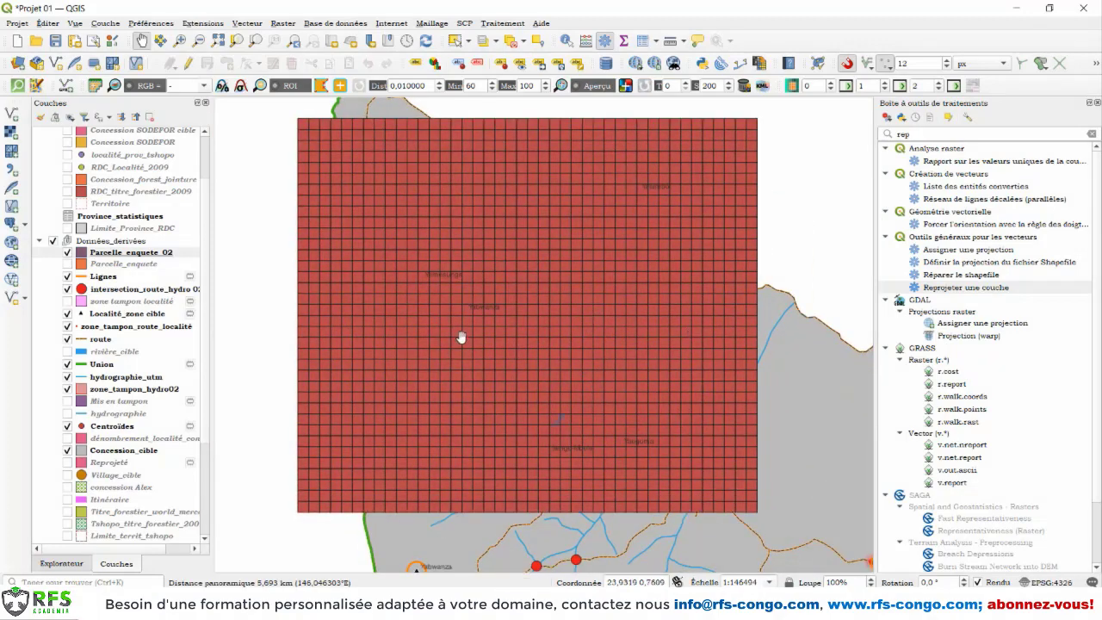
{"action": "scroll", "coordinate": [445, 346], "scroll_direction": "up", "scroll_amount": 3}
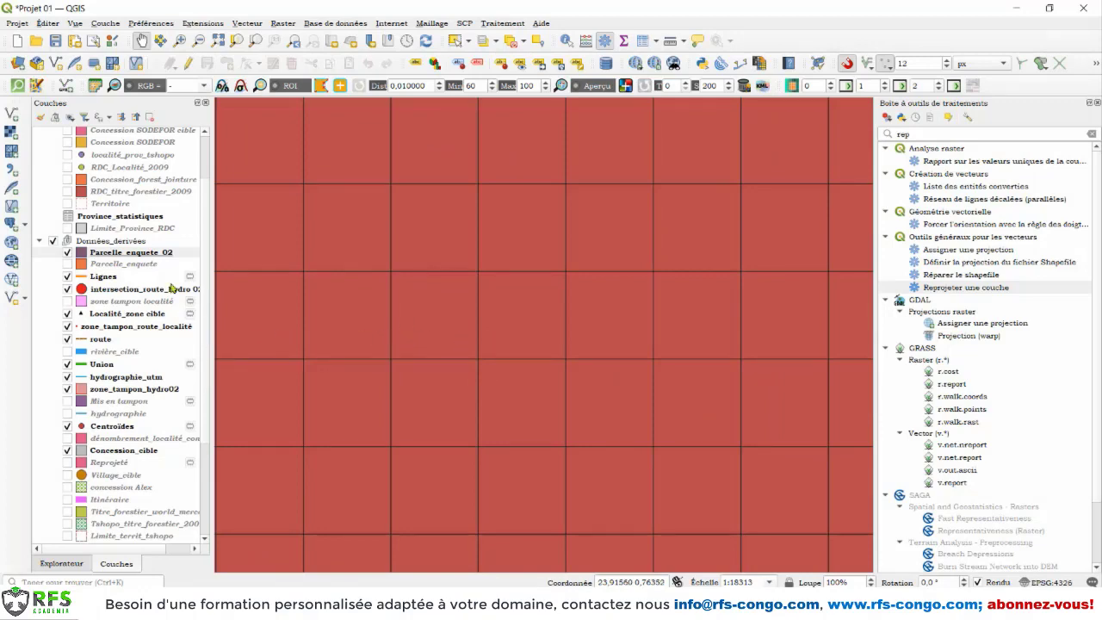
Step: Style the Parcelle_enquete_02 layer with no fill (Pas de remplissage), a light pink stroke and a stroke width of 0.66 millimetres
{"action": "right_click", "coordinate": [154, 252]}
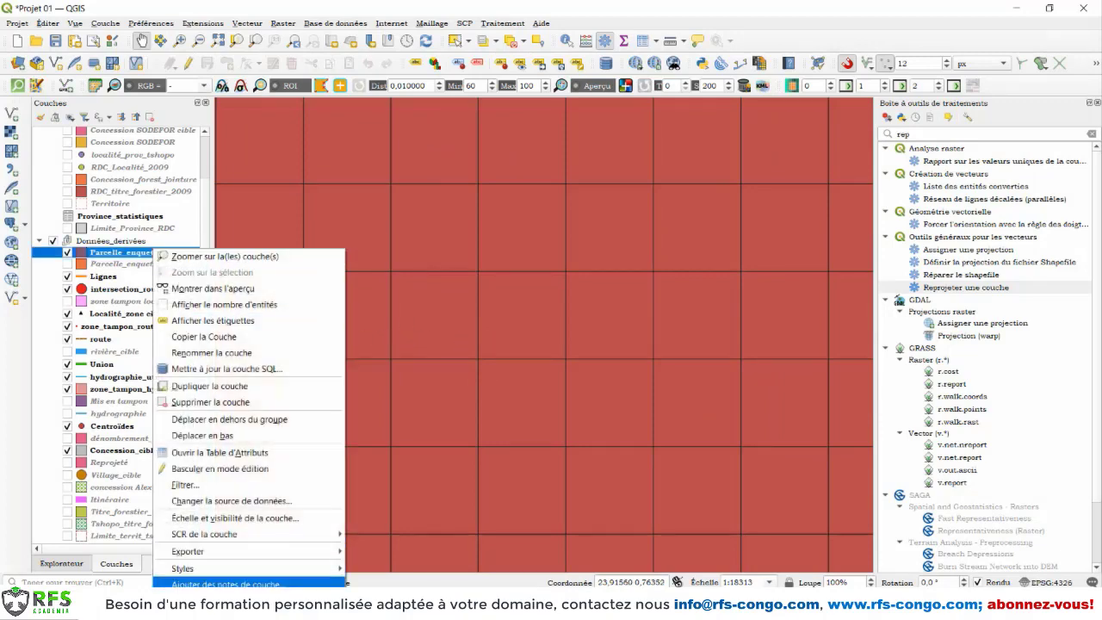
{"action": "left_click", "coordinate": [211, 602]}
{"action": "left_click", "coordinate": [293, 187]}
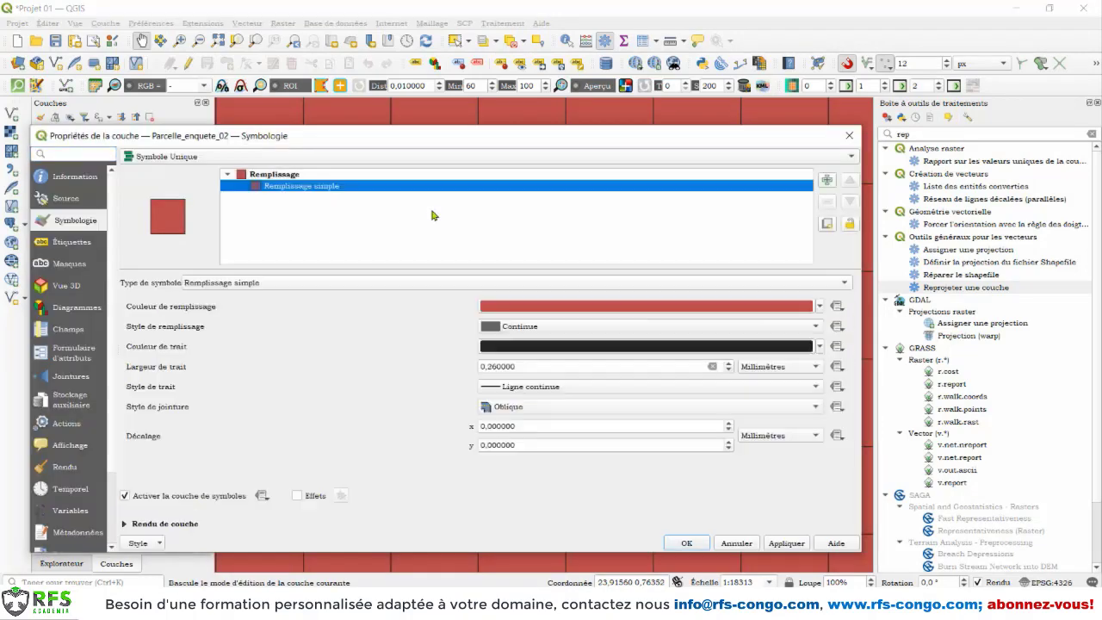
{"action": "left_click", "coordinate": [637, 329]}
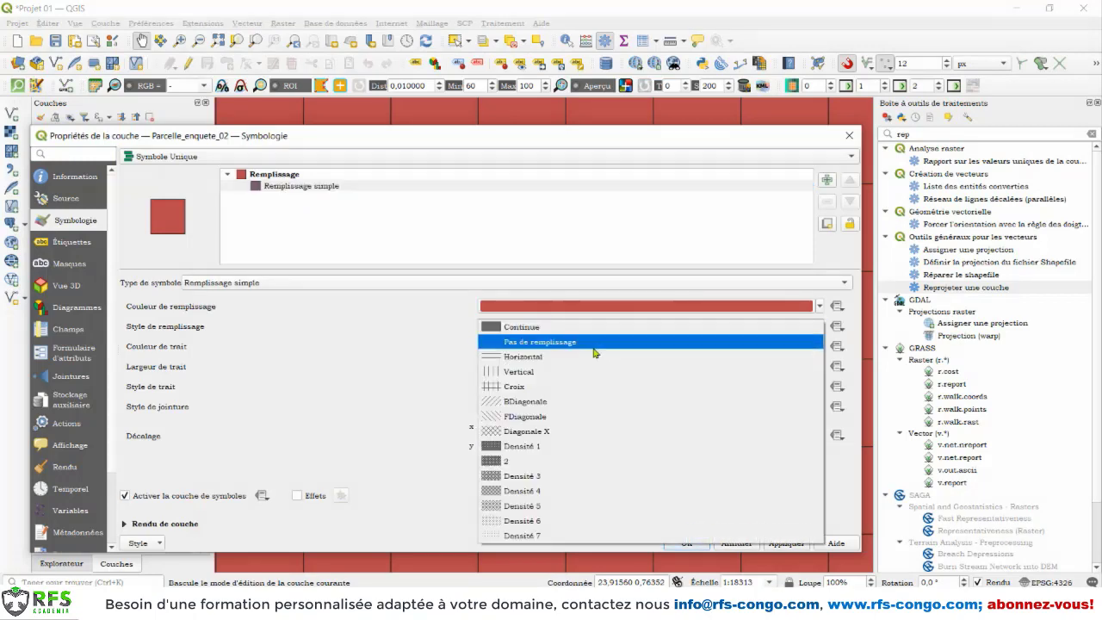
{"action": "left_click", "coordinate": [596, 344]}
{"action": "left_click", "coordinate": [820, 347]}
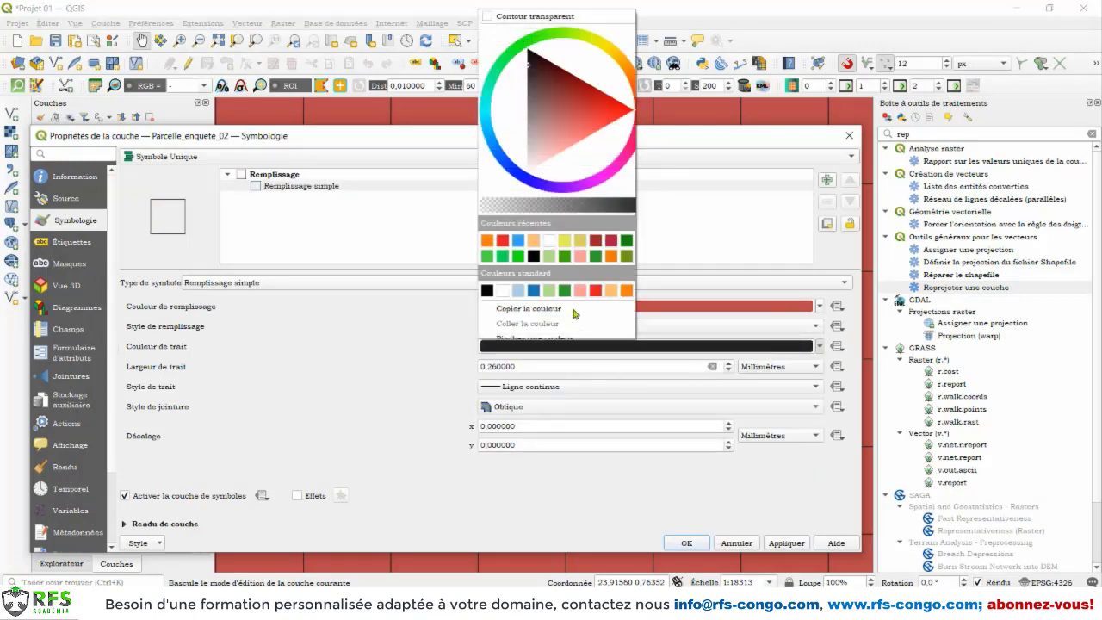
{"action": "left_click", "coordinate": [579, 257]}
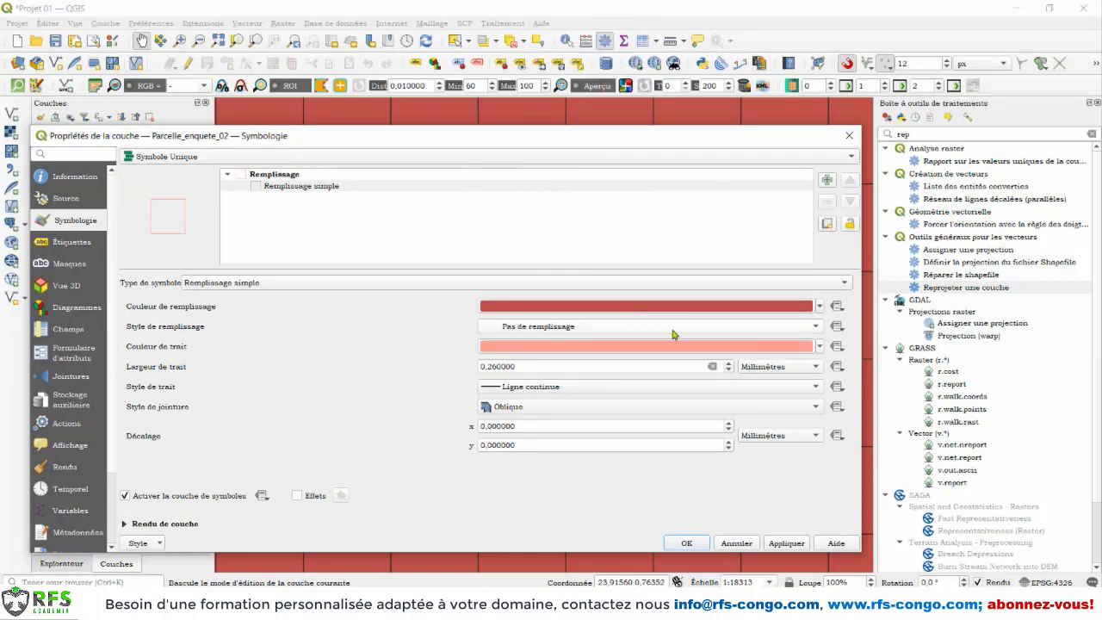
{"action": "left_click", "coordinate": [728, 364]}
{"action": "left_click", "coordinate": [728, 364]}
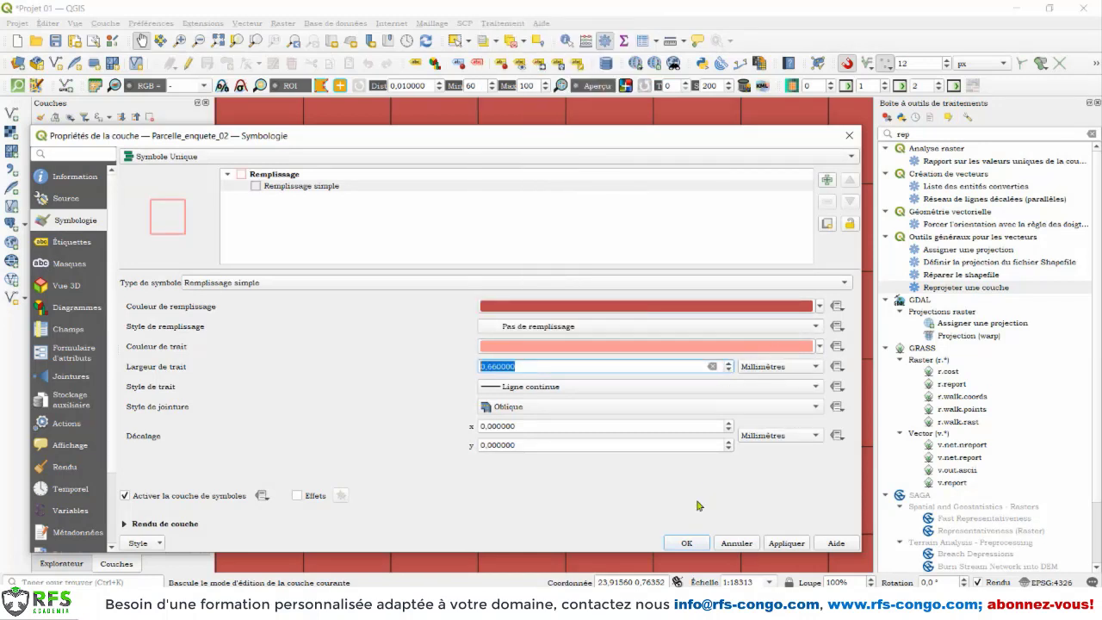
{"action": "left_click", "coordinate": [704, 539]}
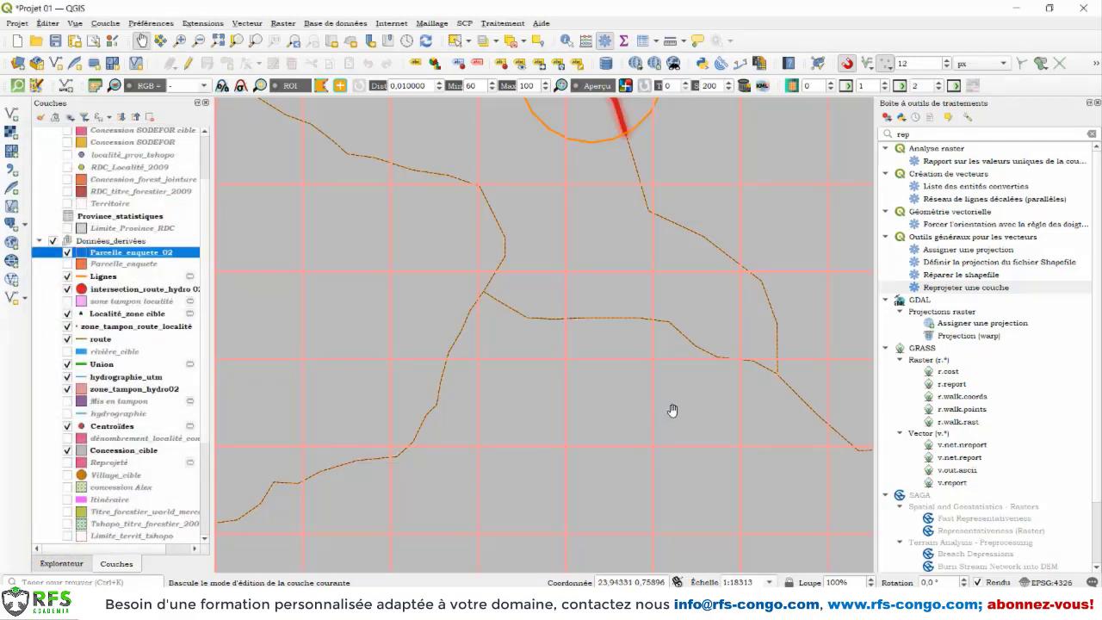
Step: Examine how the grid cells overlay the roads, locality outlines and concession boundary, from Yabwanza out to the whole grid
{"action": "scroll", "coordinate": [677, 406], "scroll_direction": "up", "scroll_amount": 1}
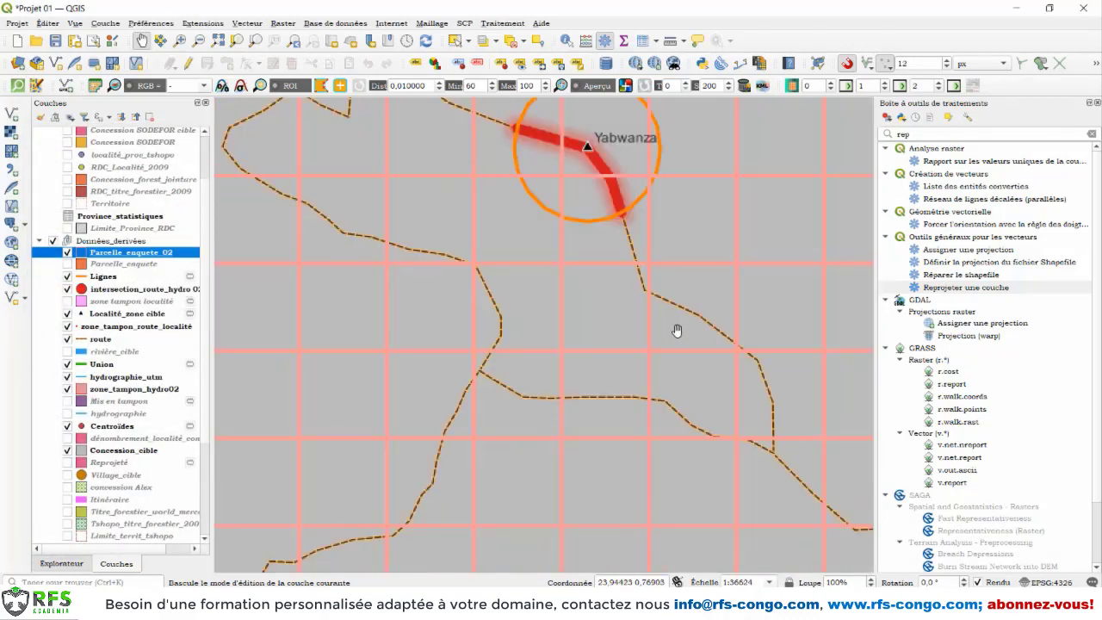
{"action": "left_click_drag", "start_coordinate": [608, 233], "coordinate": [608, 324]}
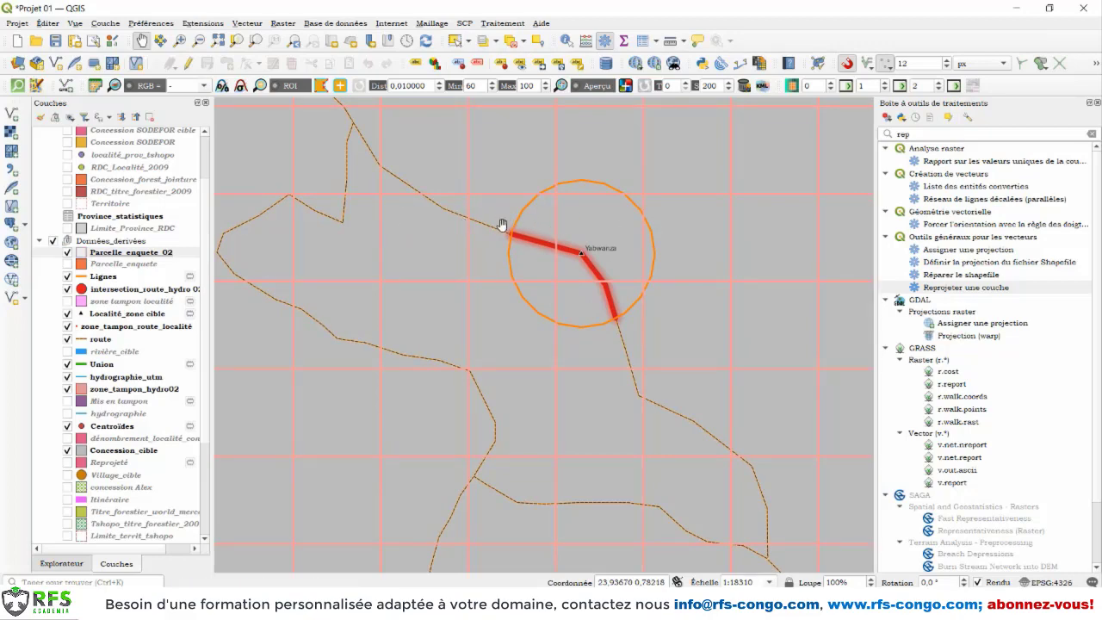
{"action": "scroll", "coordinate": [714, 348], "scroll_direction": "down", "scroll_amount": 3}
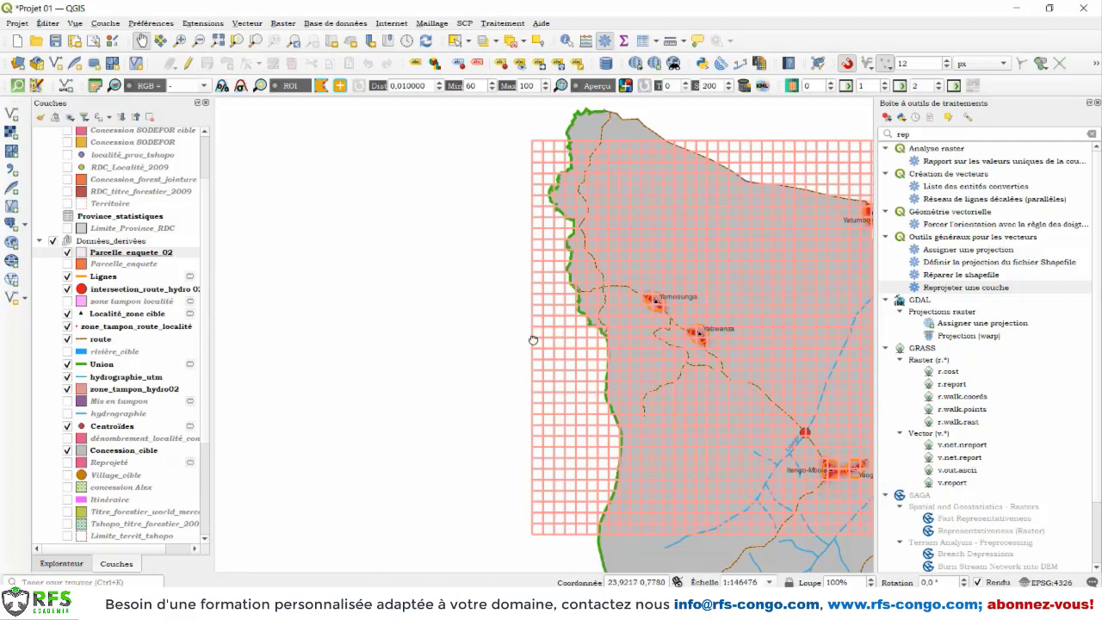
{"action": "left_click_drag", "start_coordinate": [632, 336], "coordinate": [447, 319]}
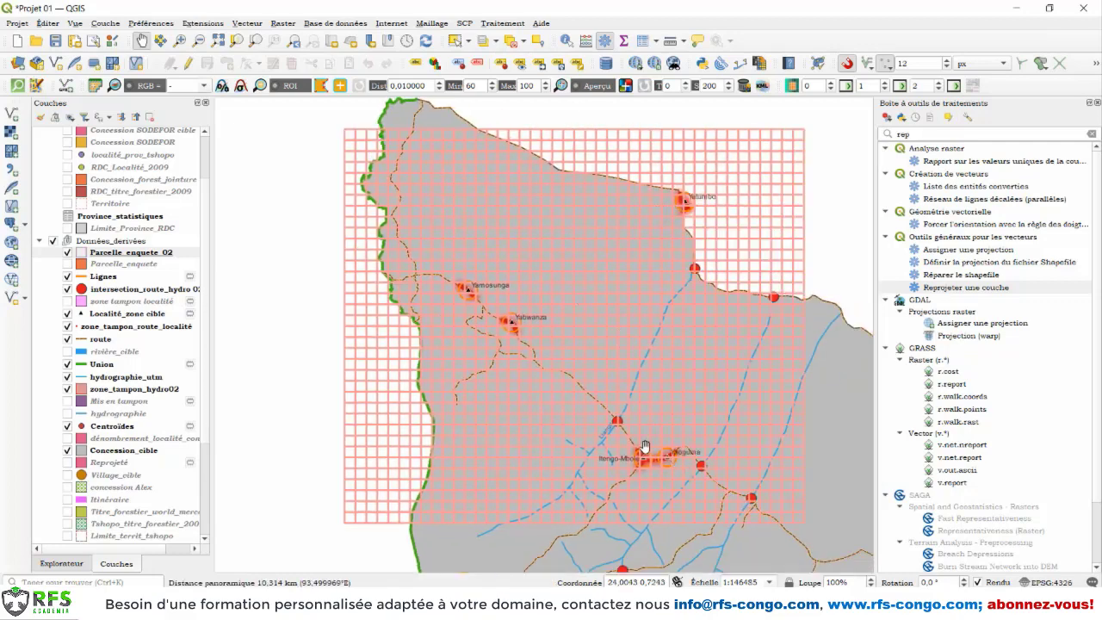
{"action": "left_click_drag", "start_coordinate": [693, 393], "coordinate": [664, 388]}
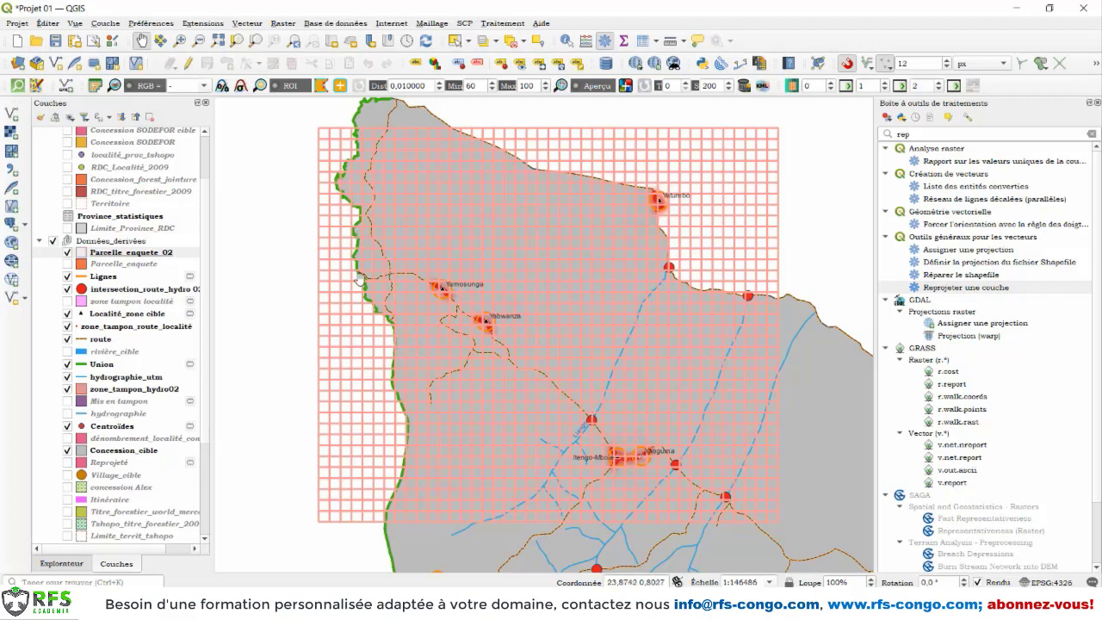
Step: Select the main river line of the Union layer that follows the northwestern edge of the concession
{"action": "left_click", "coordinate": [102, 365]}
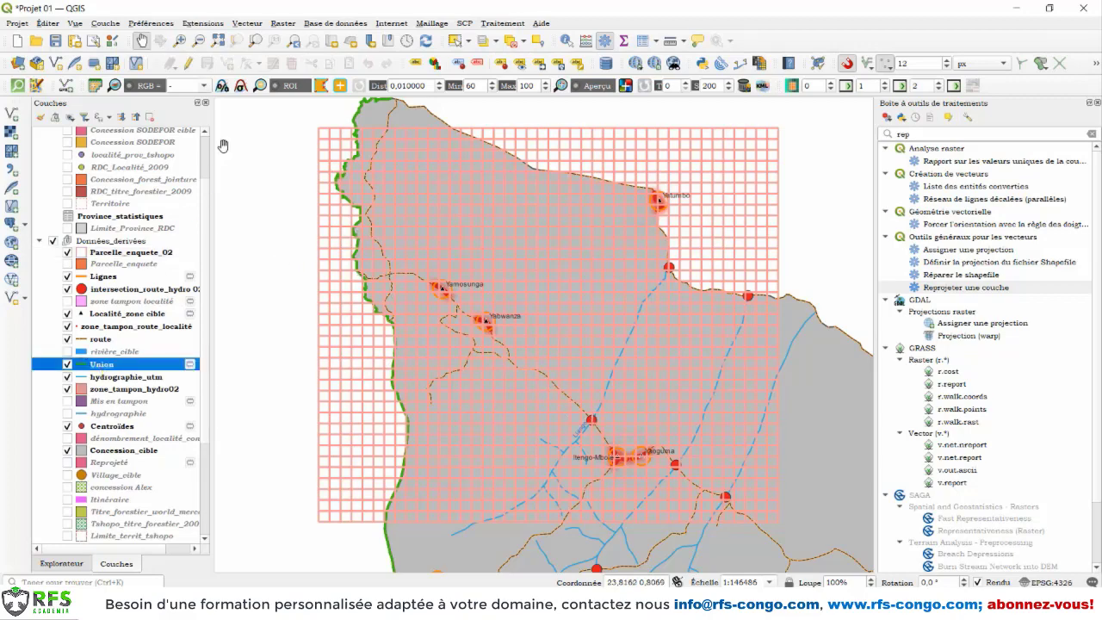
{"action": "left_click", "coordinate": [467, 43]}
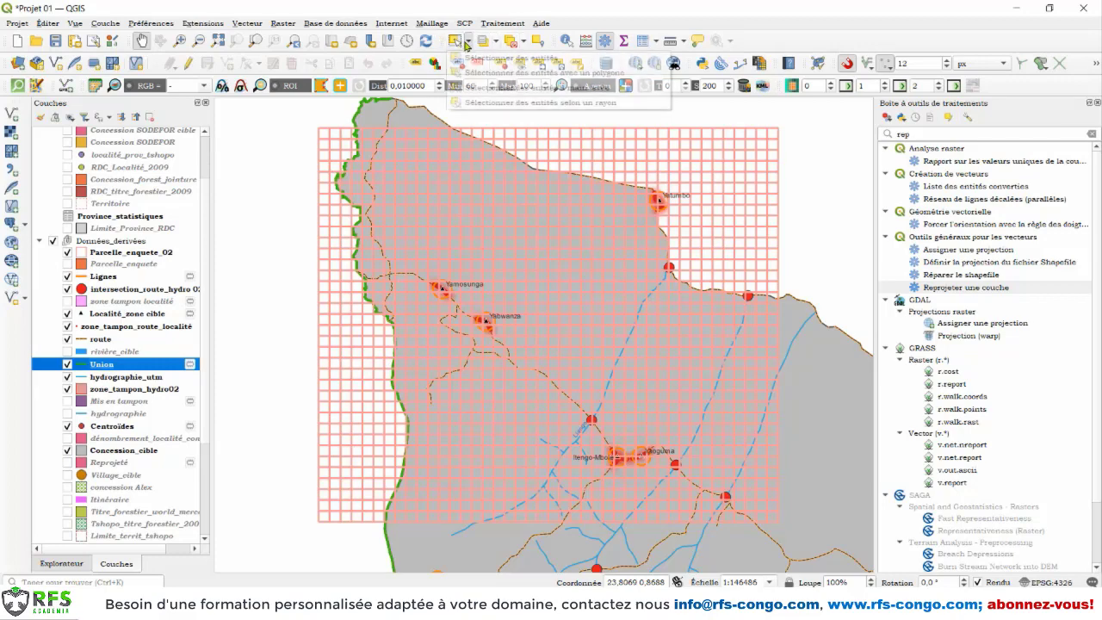
{"action": "left_click", "coordinate": [474, 60]}
{"action": "left_click", "coordinate": [468, 44]}
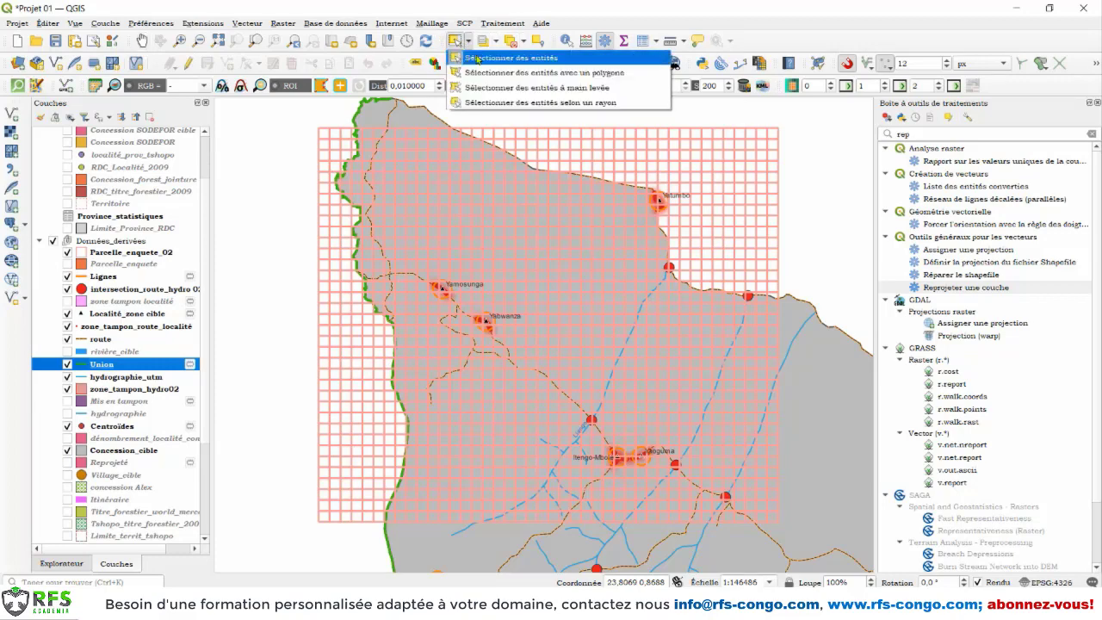
{"action": "left_click", "coordinate": [478, 60]}
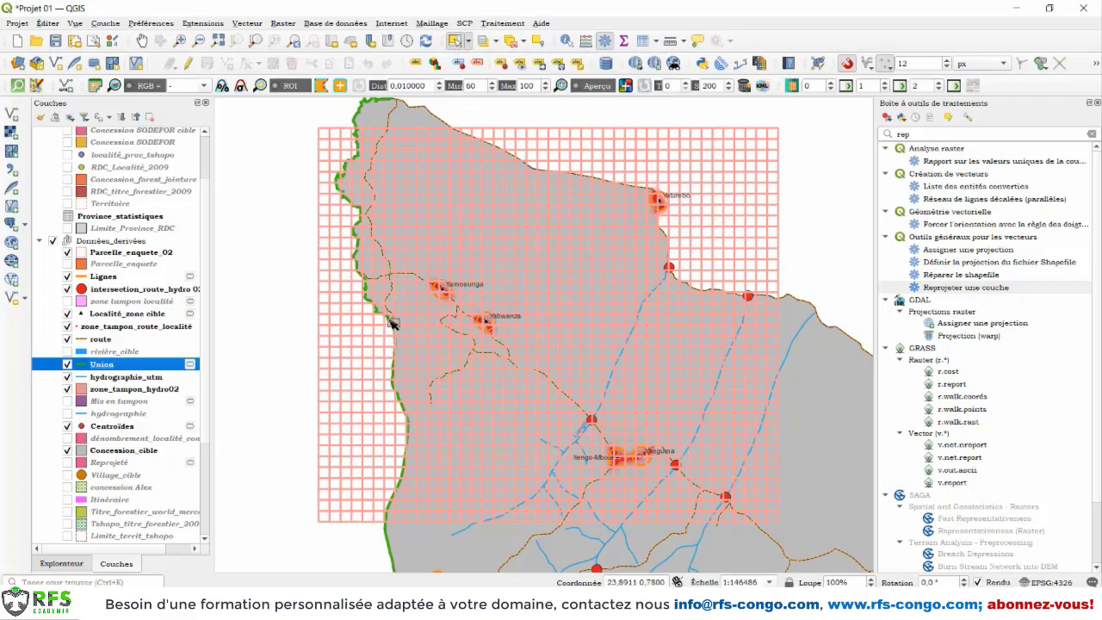
{"action": "left_click", "coordinate": [391, 322]}
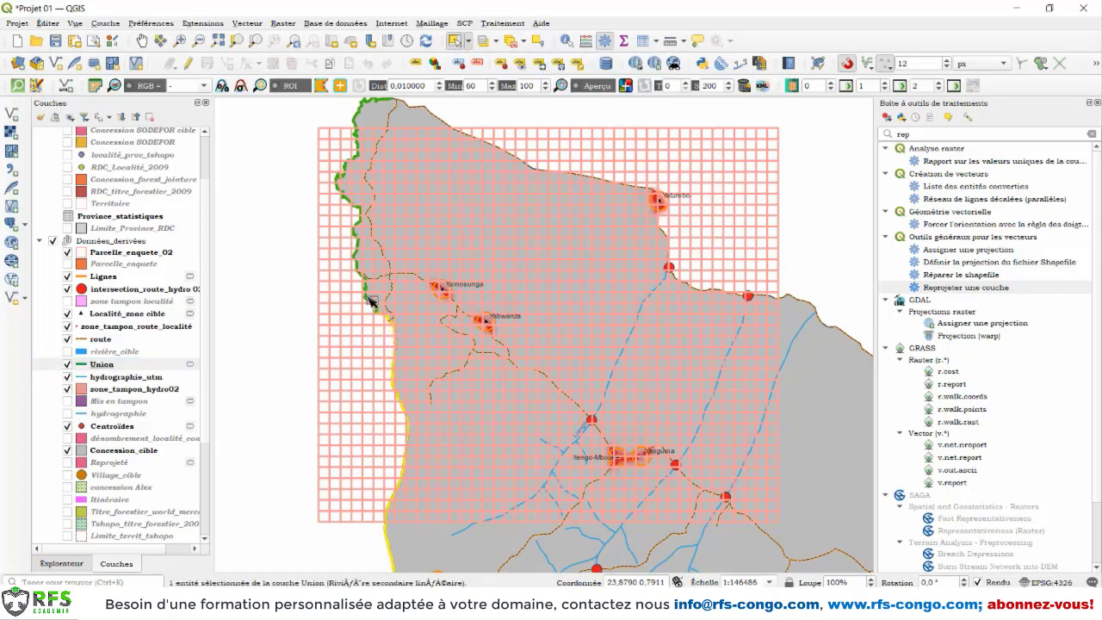
{"action": "left_click", "coordinate": [370, 294]}
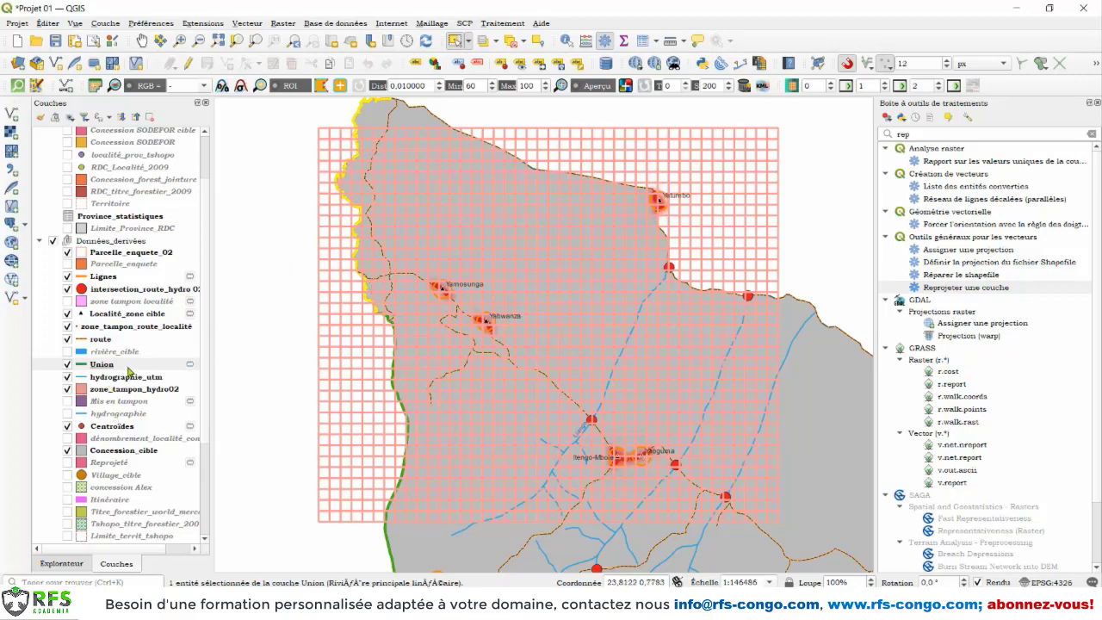
Step: Select by location the Parcelle_enquete_02 cells that intersect only the selected features of the Union layer, as a new selection
{"action": "left_click", "coordinate": [141, 255]}
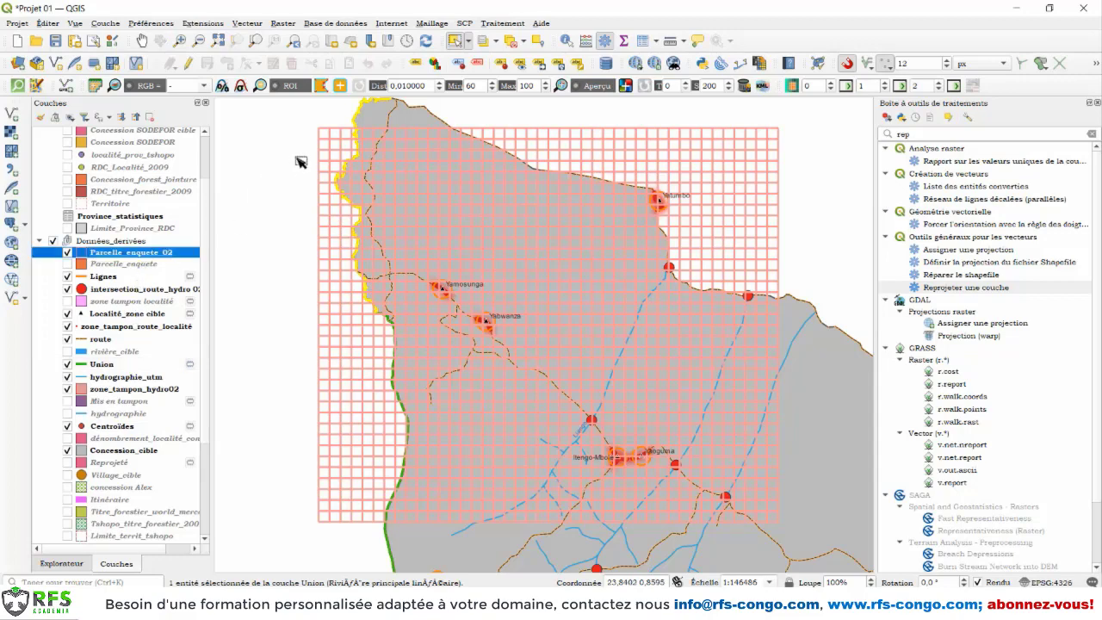
{"action": "left_click", "coordinate": [246, 24]}
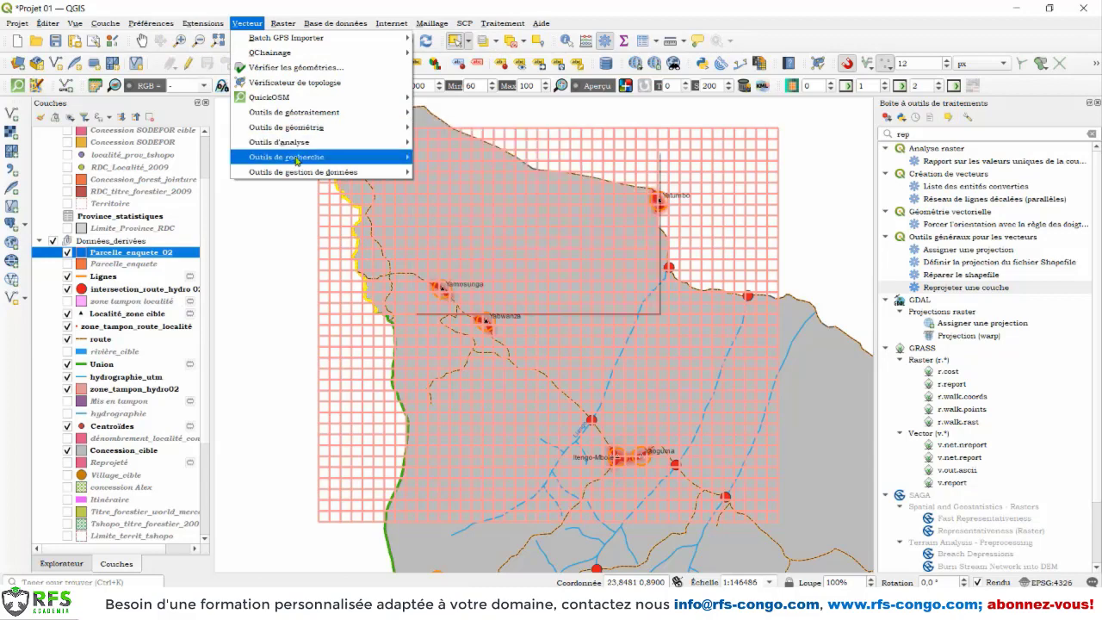
{"action": "mouse_move", "coordinate": [297, 159]}
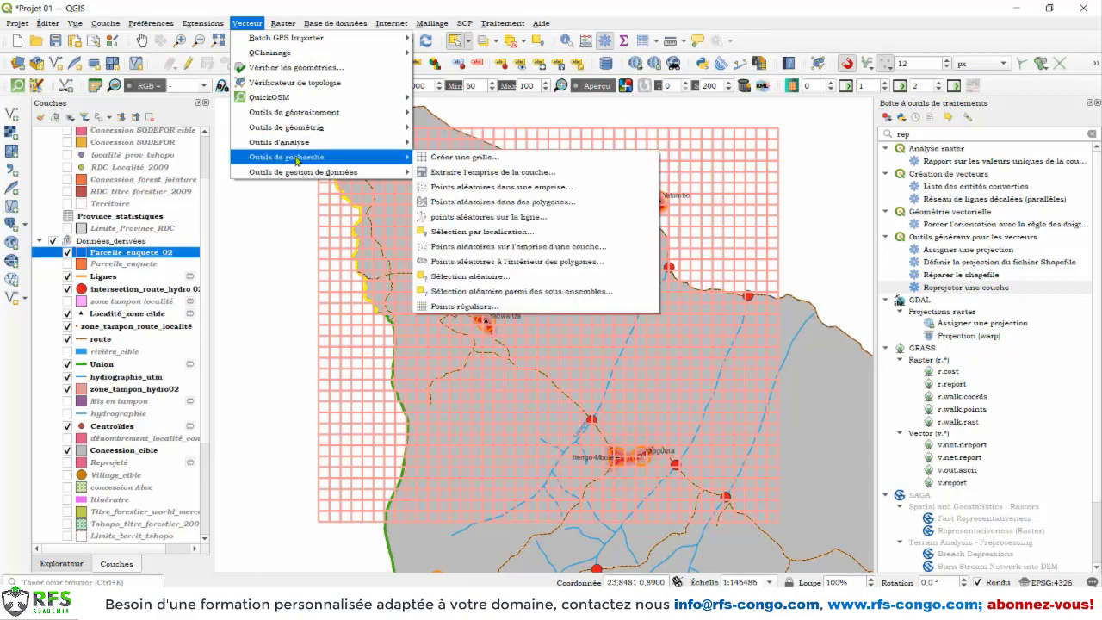
{"action": "left_click", "coordinate": [478, 234]}
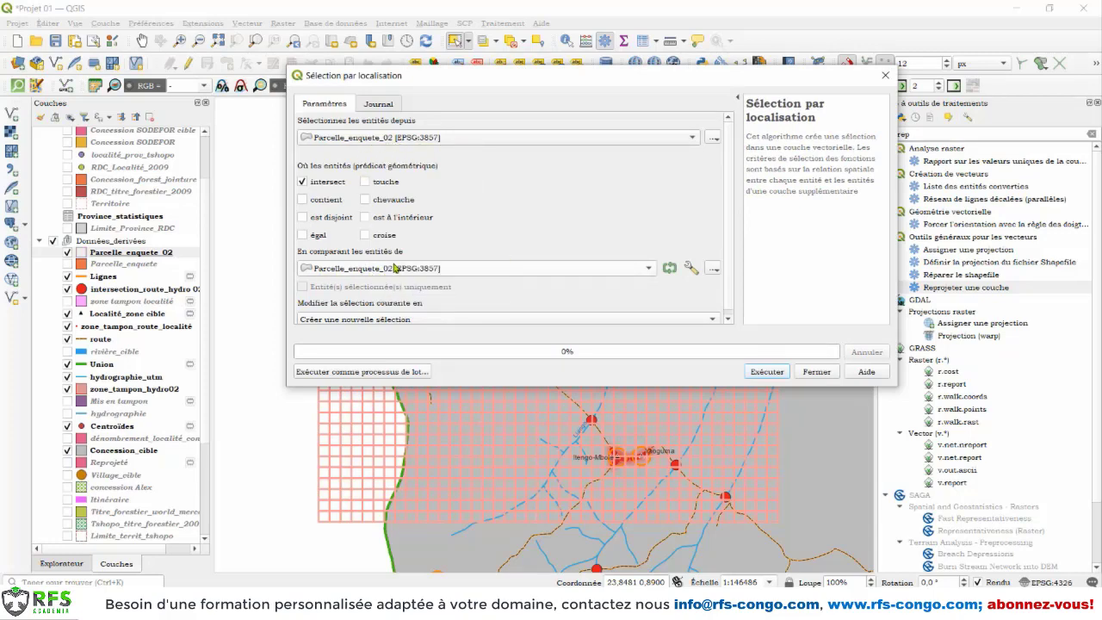
{"action": "left_click", "coordinate": [372, 274]}
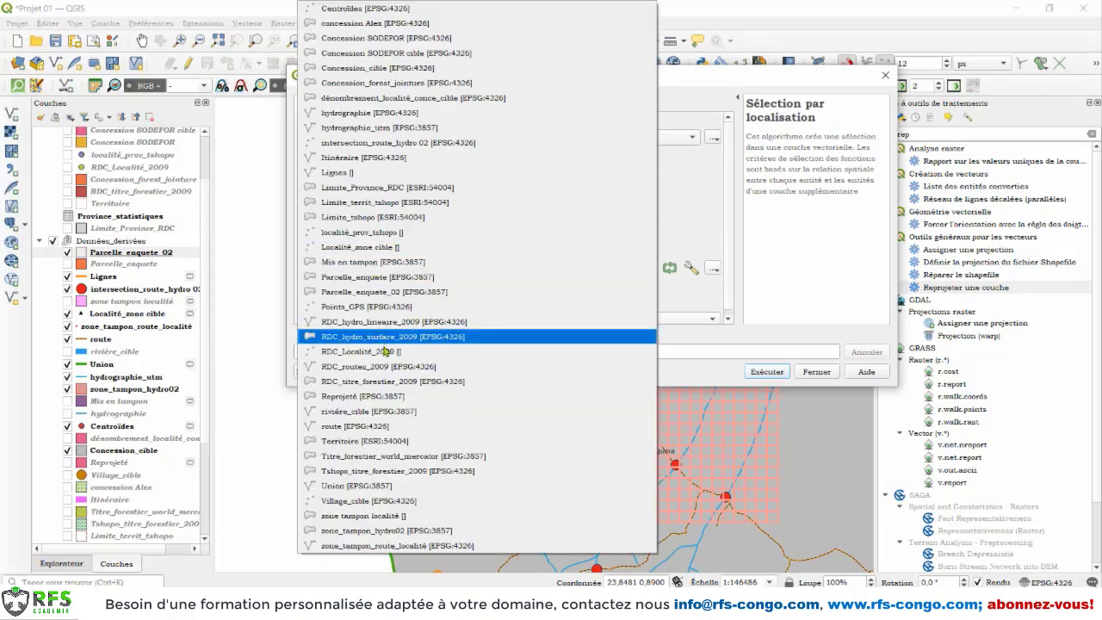
{"action": "left_click", "coordinate": [353, 486]}
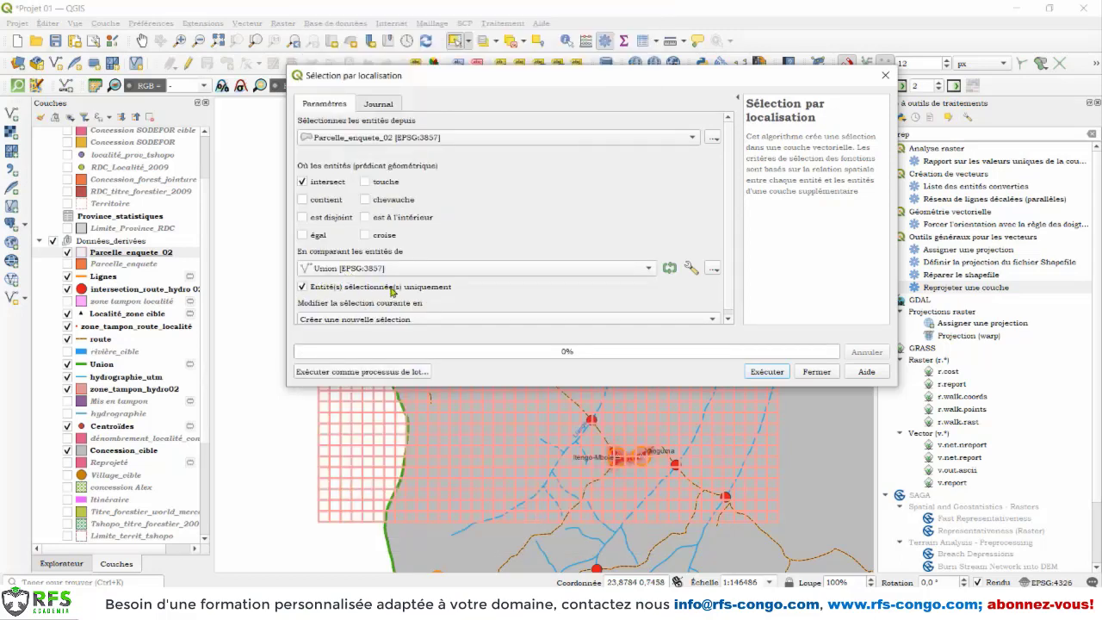
{"action": "scroll", "coordinate": [731, 278], "scroll_direction": "down", "scroll_amount": 1}
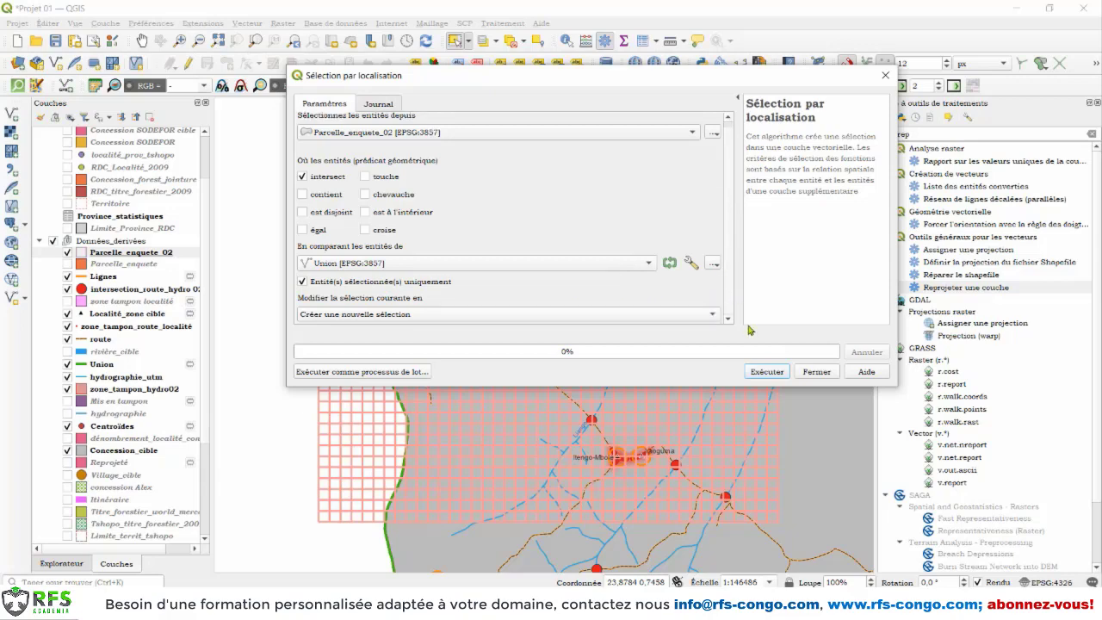
{"action": "left_click", "coordinate": [773, 373]}
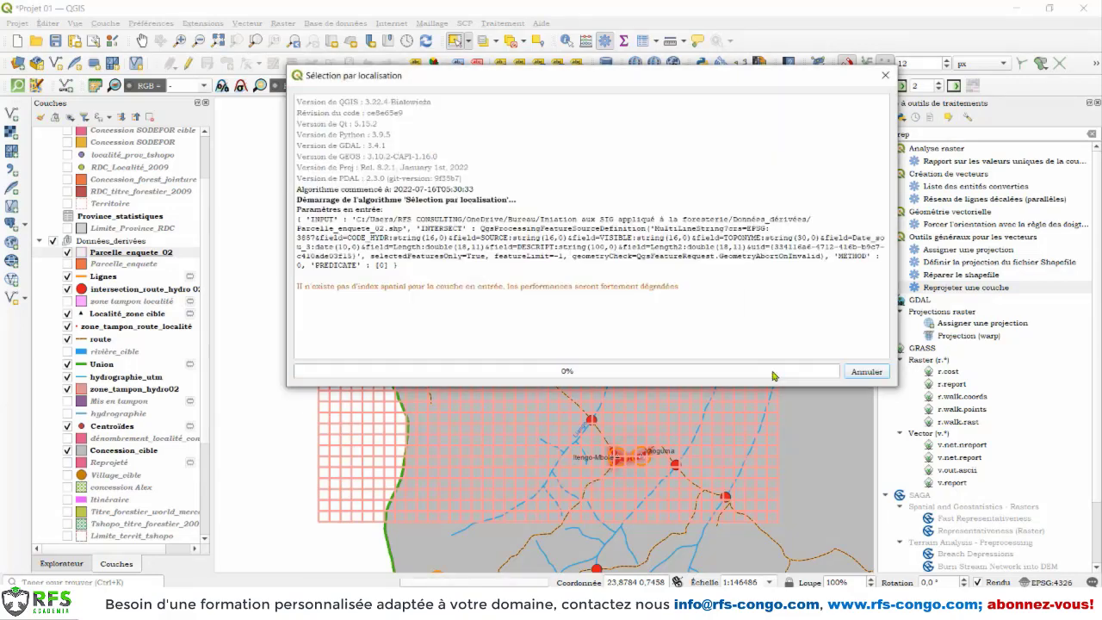
{"action": "left_click", "coordinate": [807, 374]}
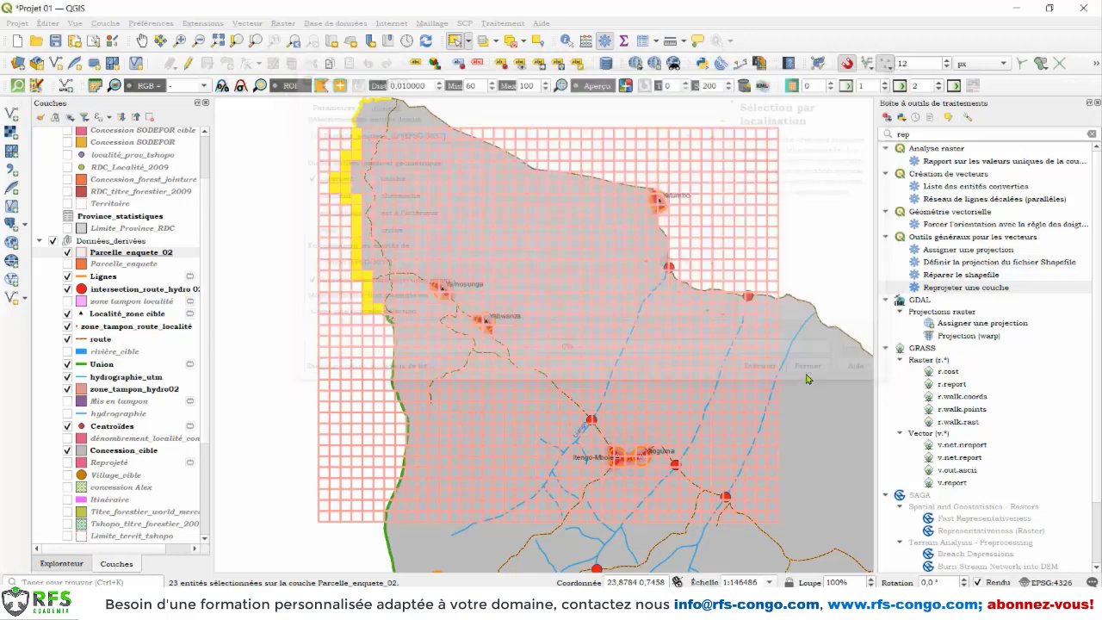
Step: Export the selected Parcelle_enquete_02 cells as the ESRI Shapefile zone_enquete in Données_dérivées and add it to the map
{"action": "scroll", "coordinate": [360, 136], "scroll_direction": "up", "scroll_amount": 1}
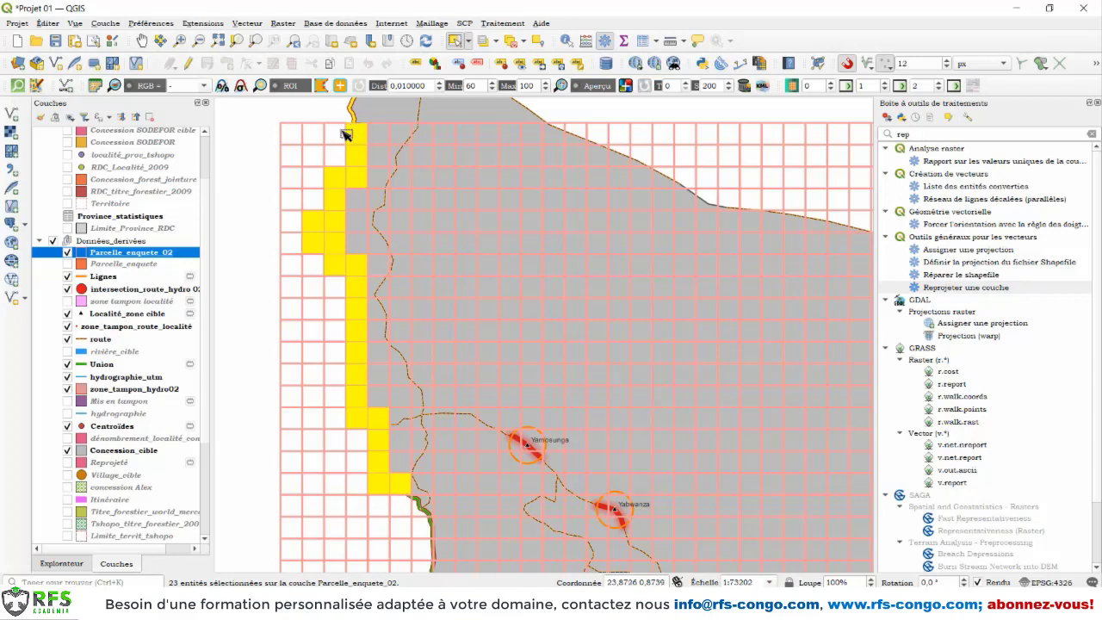
{"action": "right_click", "coordinate": [119, 256]}
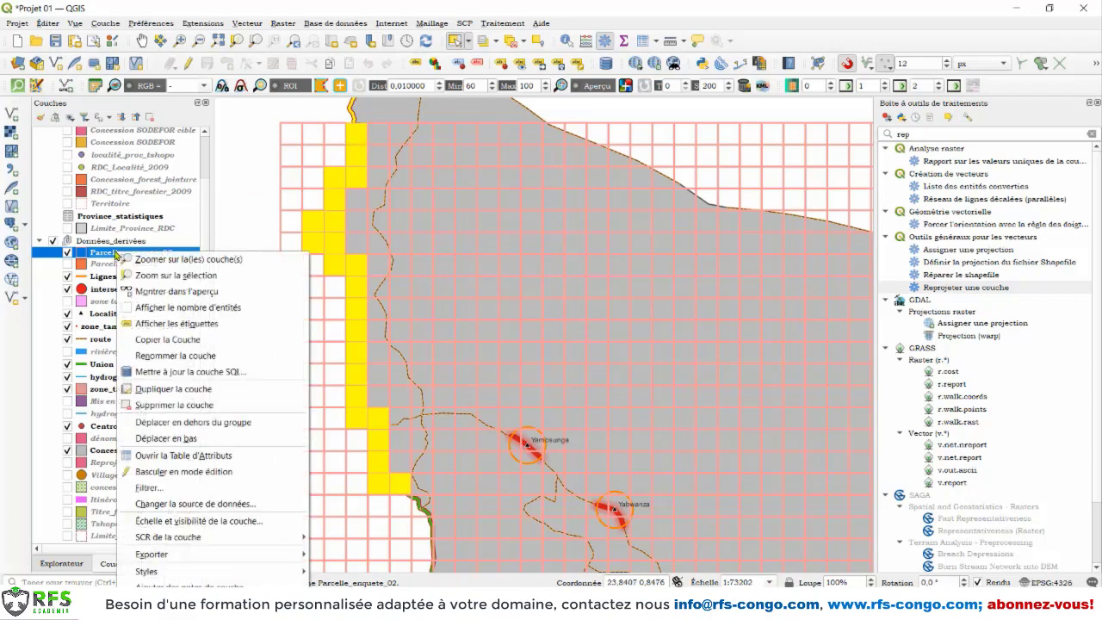
{"action": "mouse_move", "coordinate": [258, 553]}
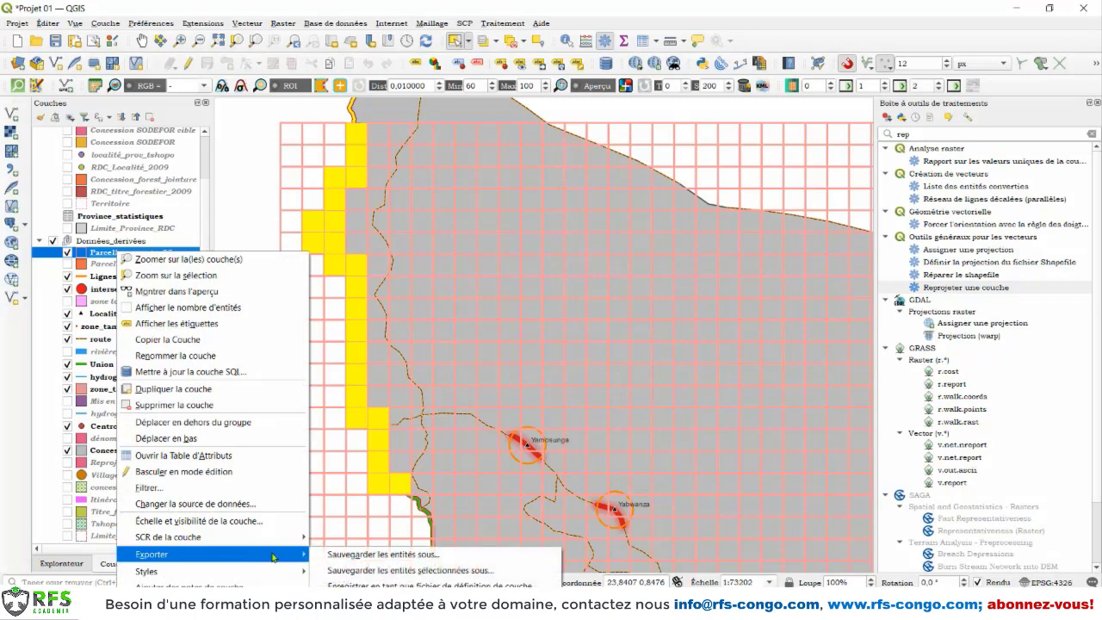
{"action": "left_click", "coordinate": [376, 571]}
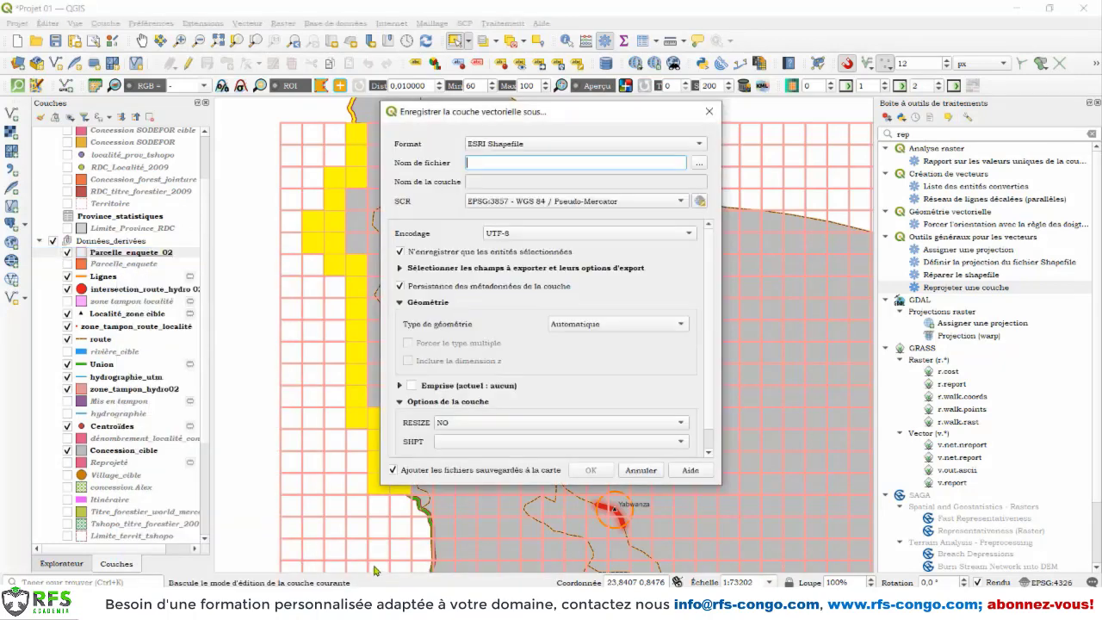
{"action": "left_click", "coordinate": [699, 165]}
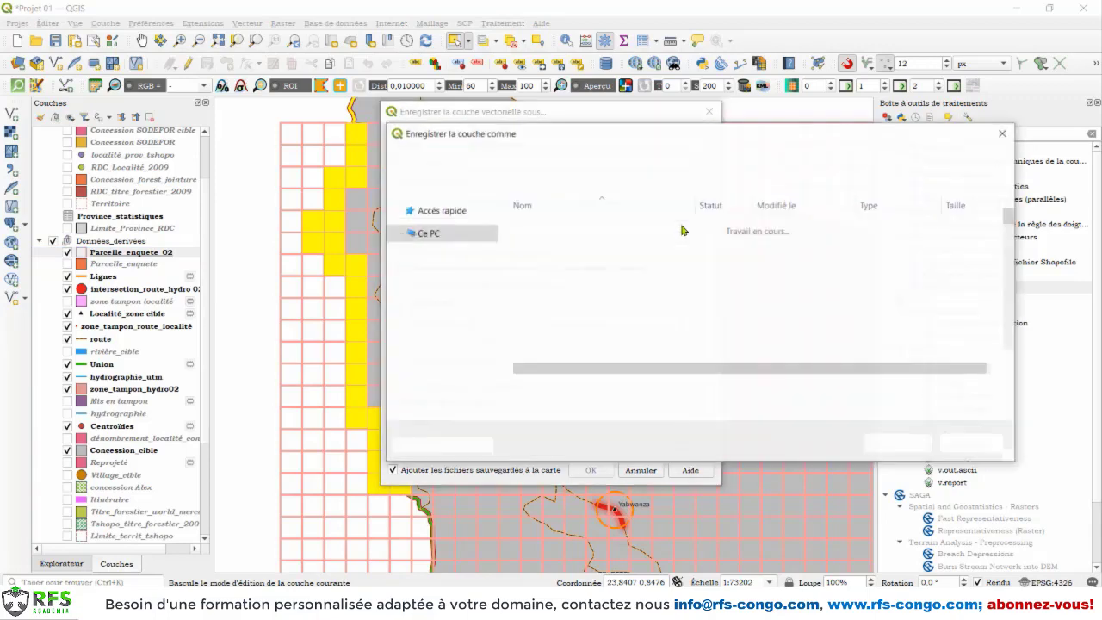
{"action": "type", "text": "zone_enquete"}
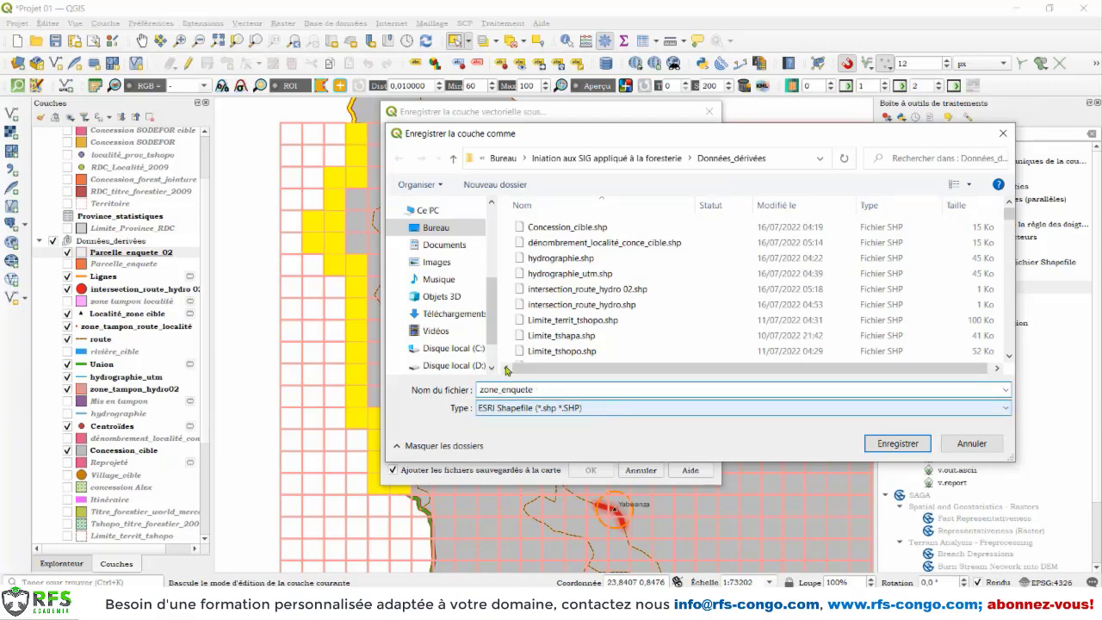
{"action": "left_click", "coordinate": [887, 443]}
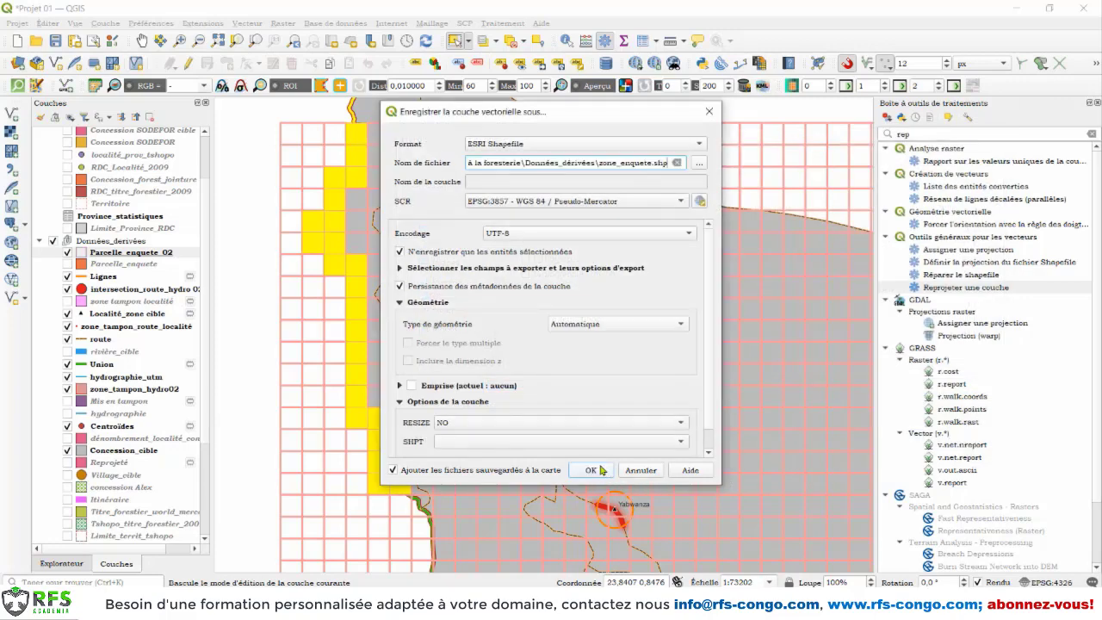
{"action": "left_click", "coordinate": [602, 470]}
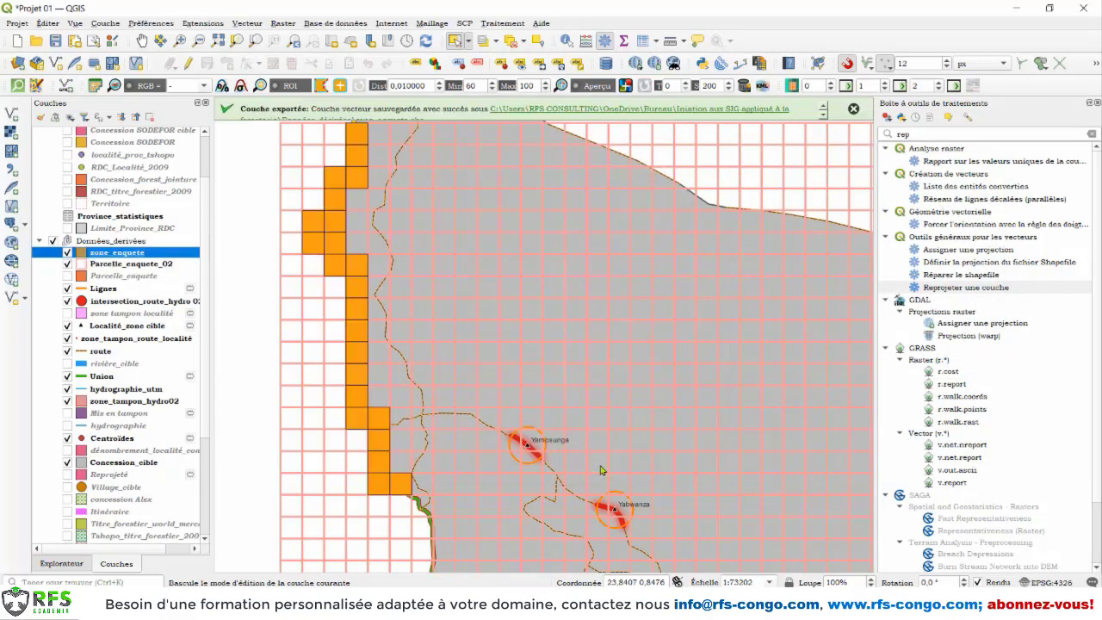
Step: Make the fill colour of the zone_enquete layer semi-transparent and apply the symbology
{"action": "right_click", "coordinate": [121, 254]}
{"action": "left_click", "coordinate": [185, 452]}
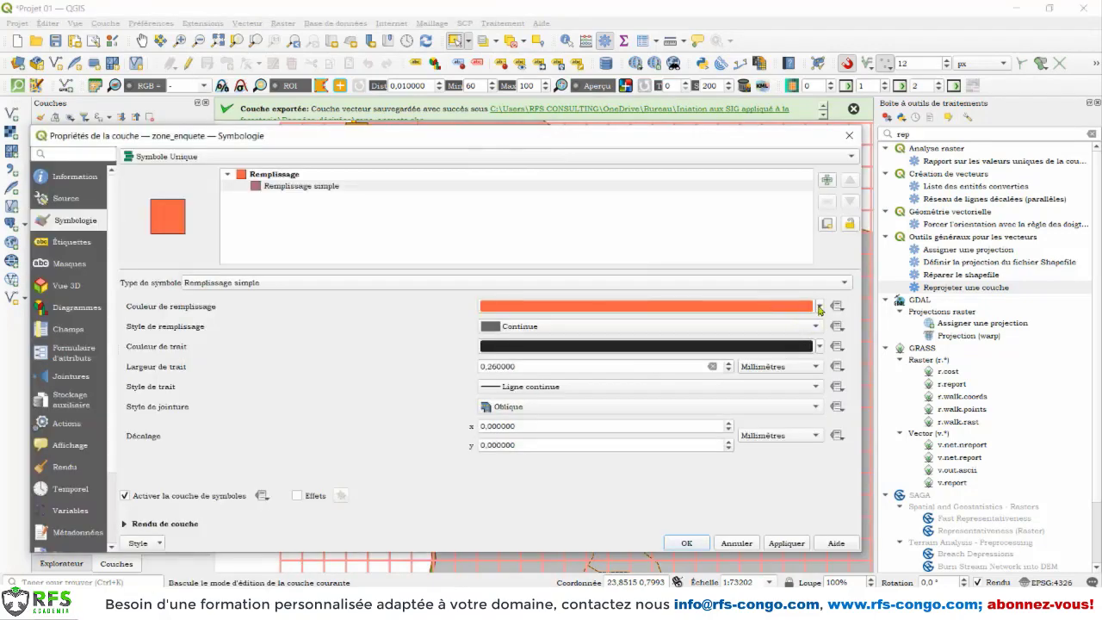
{"action": "left_click", "coordinate": [819, 306]}
{"action": "left_click", "coordinate": [561, 177]}
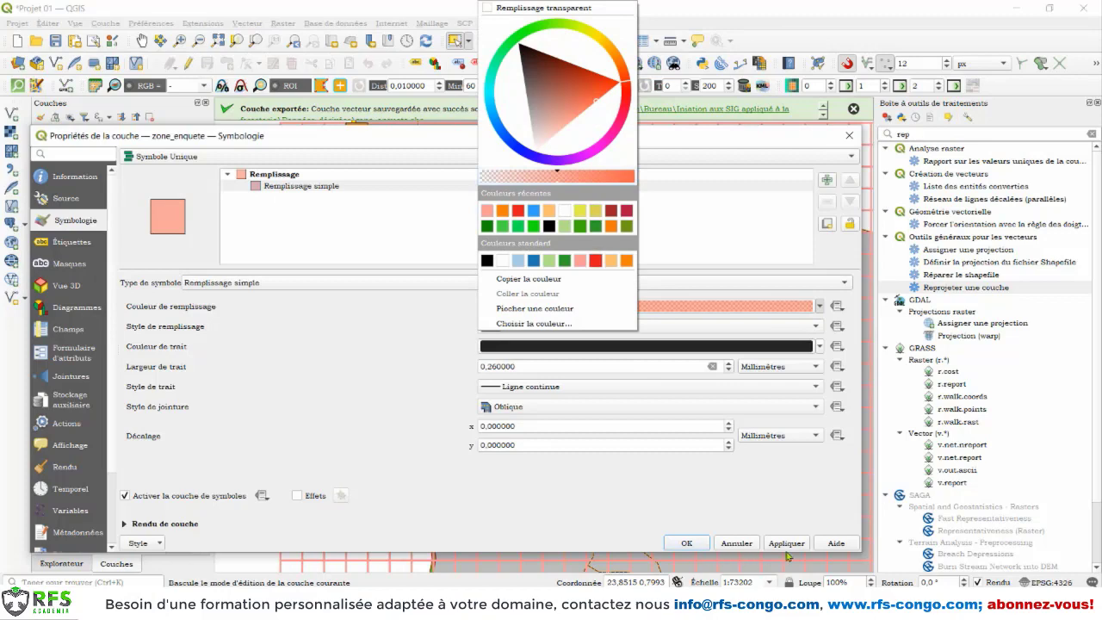
{"action": "left_click", "coordinate": [786, 550]}
{"action": "left_click", "coordinate": [688, 545]}
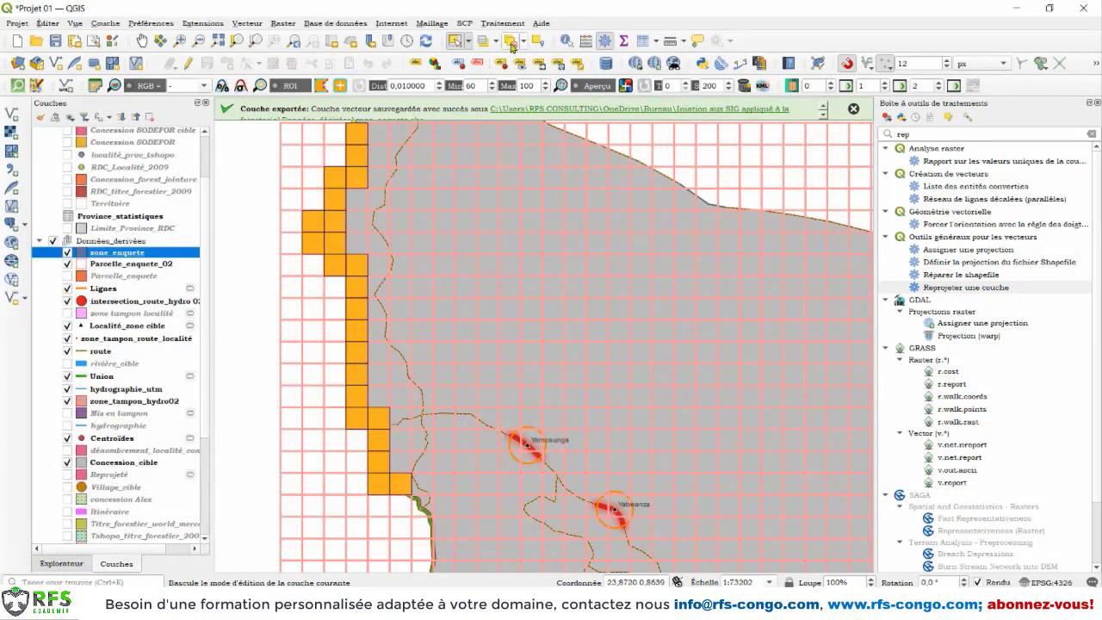
Step: Deselect the features in all layers and hide the Parcelle_enquete_02 grid
{"action": "left_click", "coordinate": [513, 44]}
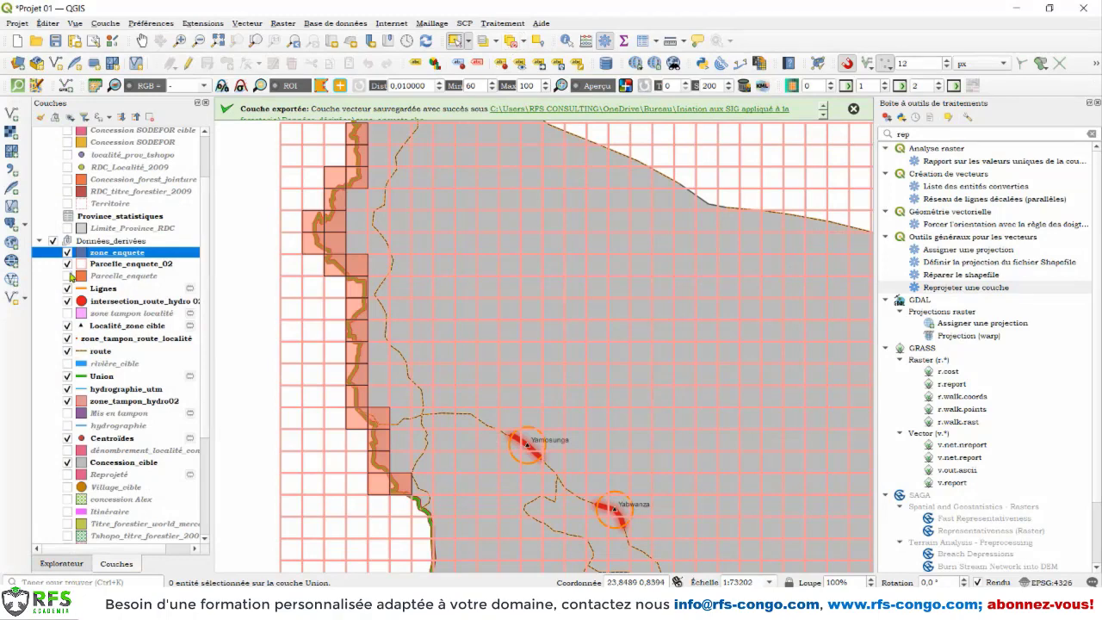
{"action": "left_click", "coordinate": [68, 264]}
{"action": "scroll", "coordinate": [376, 226], "scroll_direction": "down", "scroll_amount": 2}
{"action": "scroll", "coordinate": [374, 221], "scroll_direction": "up", "scroll_amount": 2}
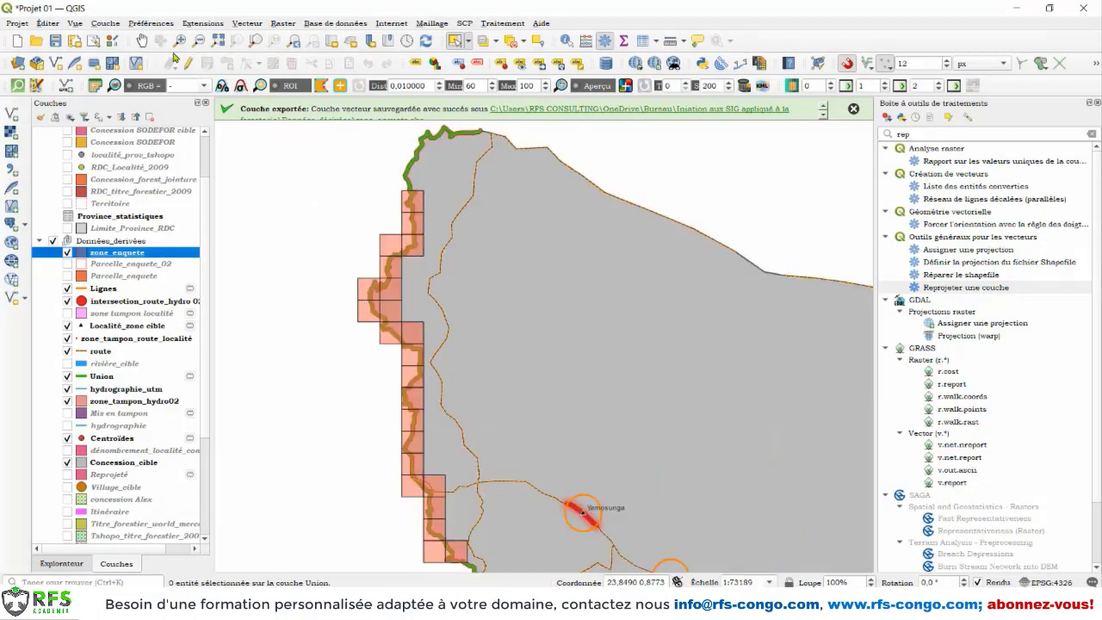
Step: Examine up close how the zone_enquete cells follow the river line and its buffer zone
{"action": "left_click", "coordinate": [141, 41]}
{"action": "left_click_drag", "start_coordinate": [425, 351], "coordinate": [422, 322]}
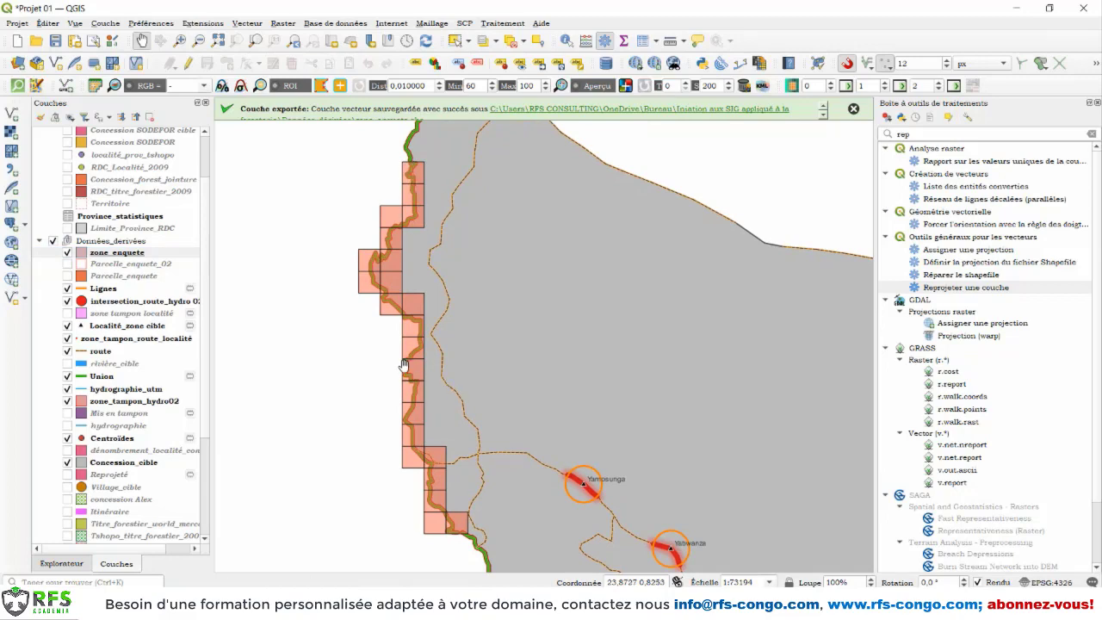
{"action": "scroll", "coordinate": [410, 176], "scroll_direction": "up", "scroll_amount": 3}
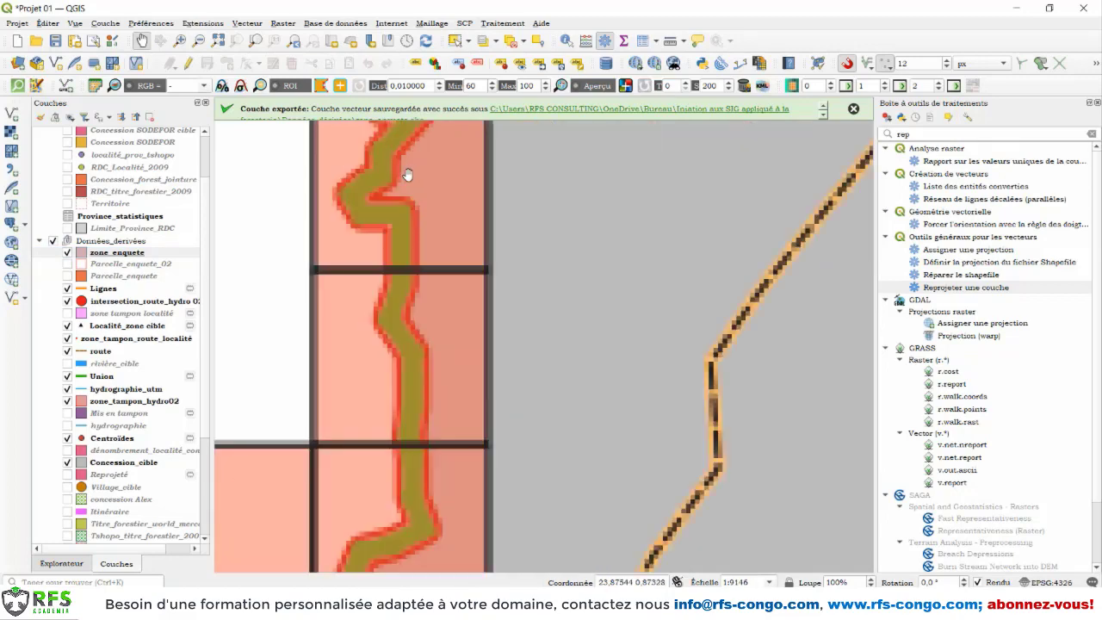
{"action": "left_click_drag", "start_coordinate": [407, 175], "coordinate": [439, 305]}
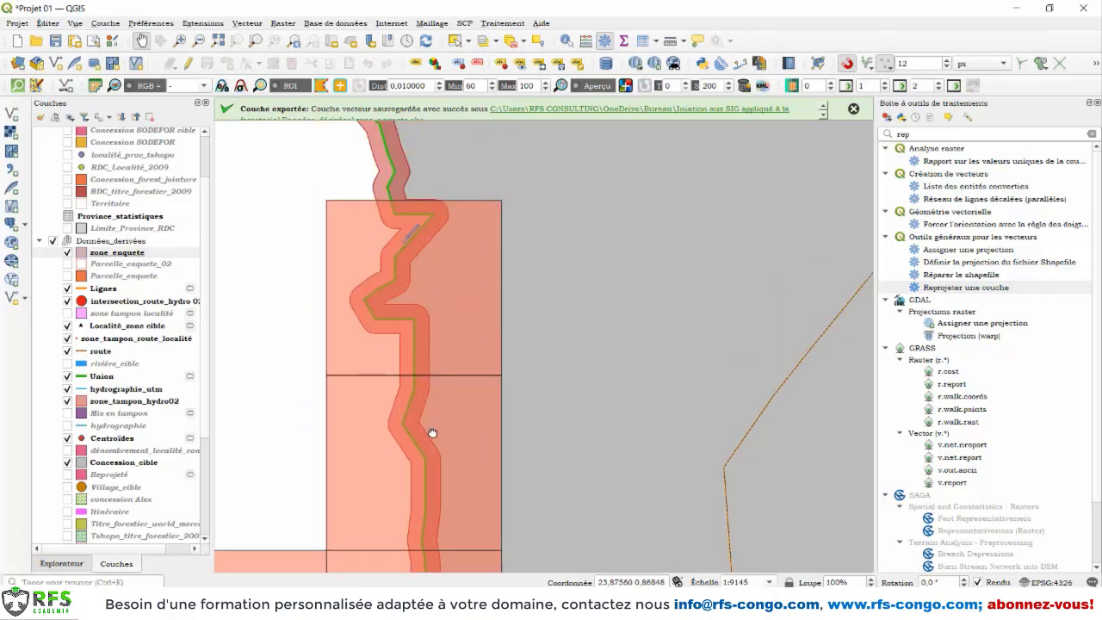
{"action": "left_click_drag", "start_coordinate": [432, 432], "coordinate": [440, 339]}
{"action": "left_click_drag", "start_coordinate": [442, 398], "coordinate": [487, 344]}
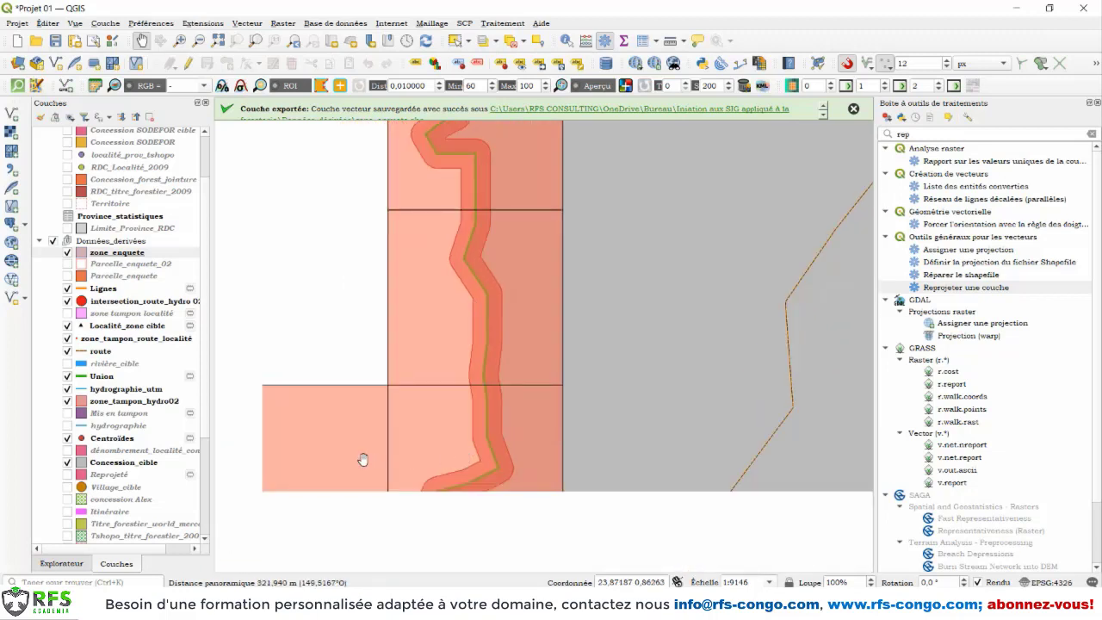
{"action": "left_click_drag", "start_coordinate": [457, 504], "coordinate": [492, 390]}
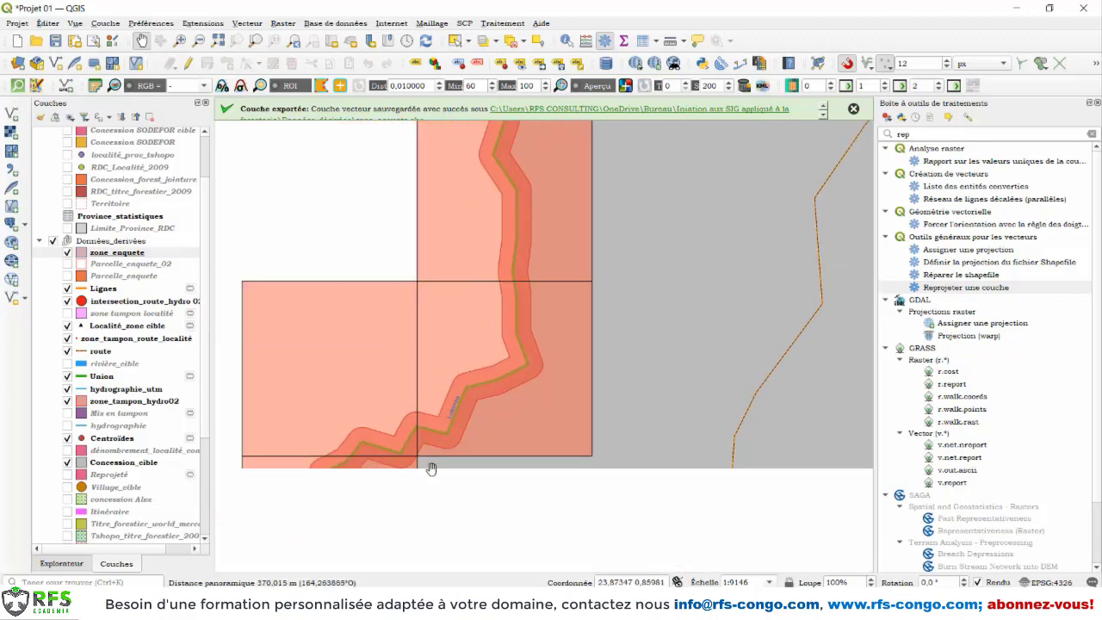
{"action": "left_click_drag", "start_coordinate": [419, 519], "coordinate": [486, 371]}
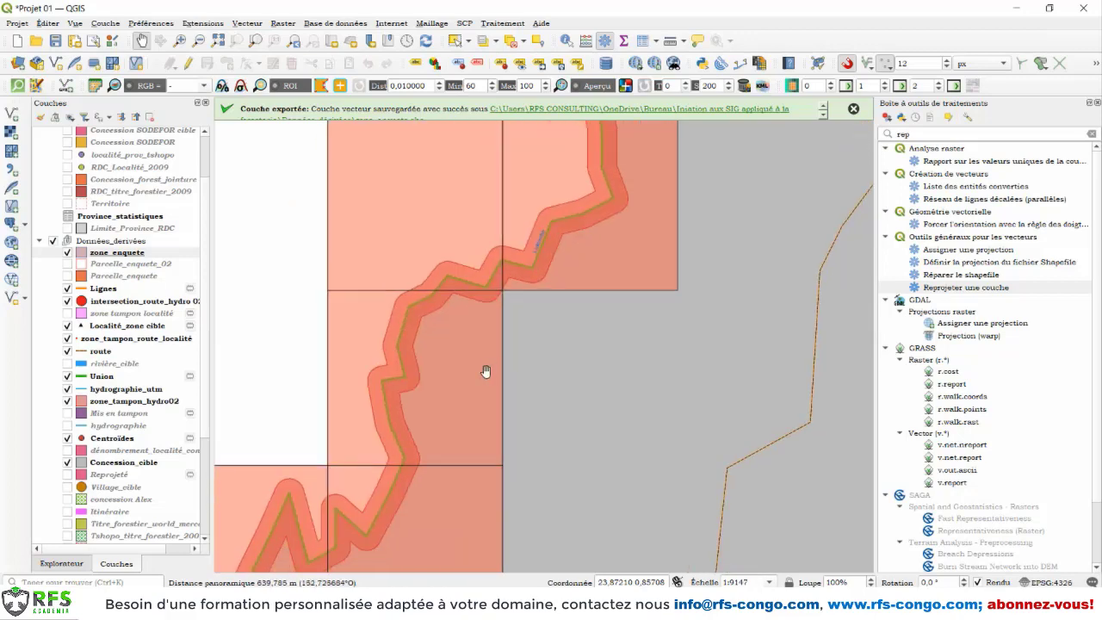
{"action": "left_click_drag", "start_coordinate": [413, 504], "coordinate": [460, 407]}
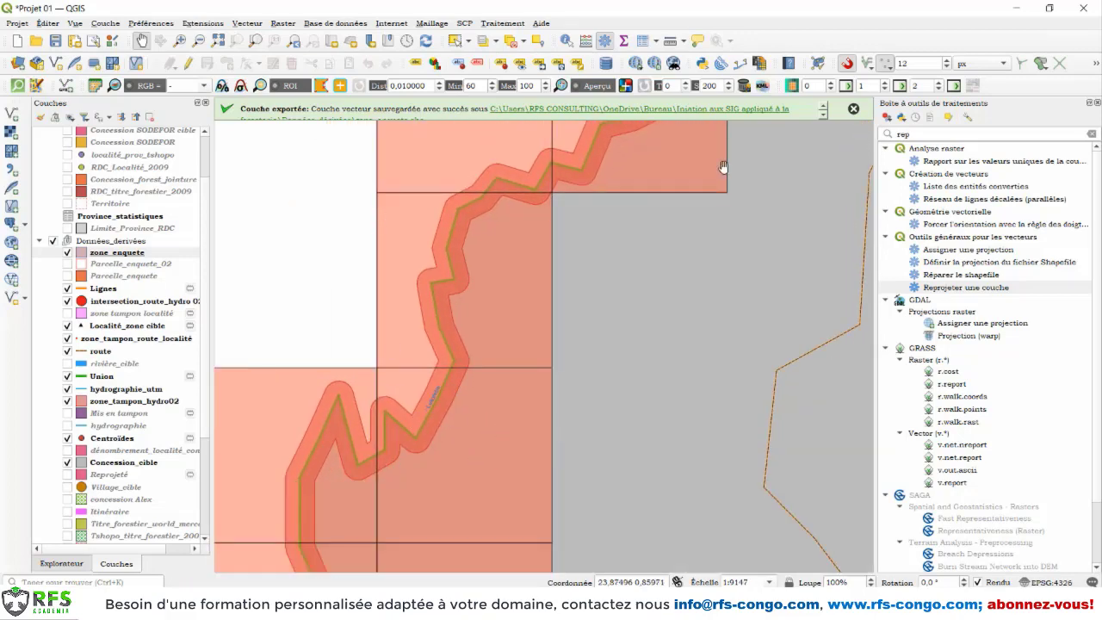
{"action": "left_click", "coordinate": [854, 111]}
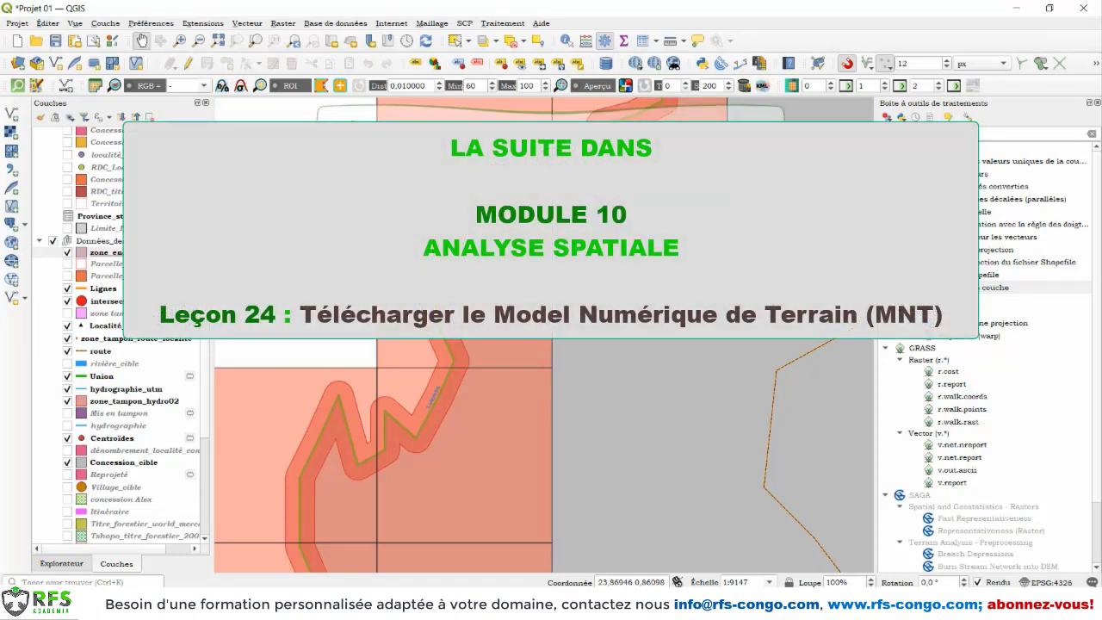
{"action": "left_click", "coordinate": [280, 26]}
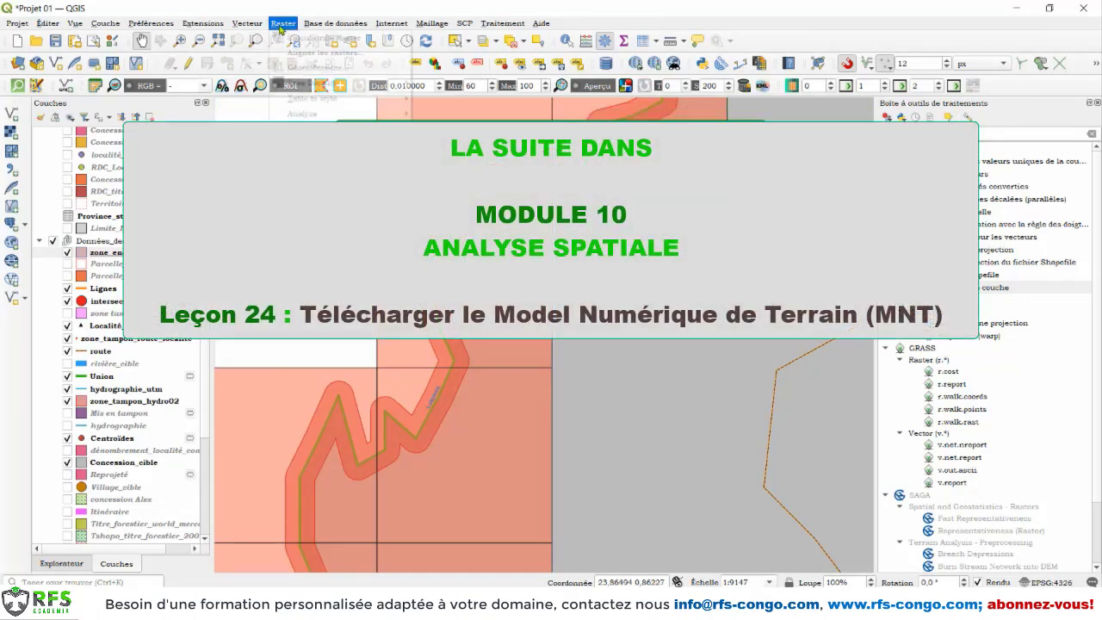
{"action": "left_click", "coordinate": [296, 11]}
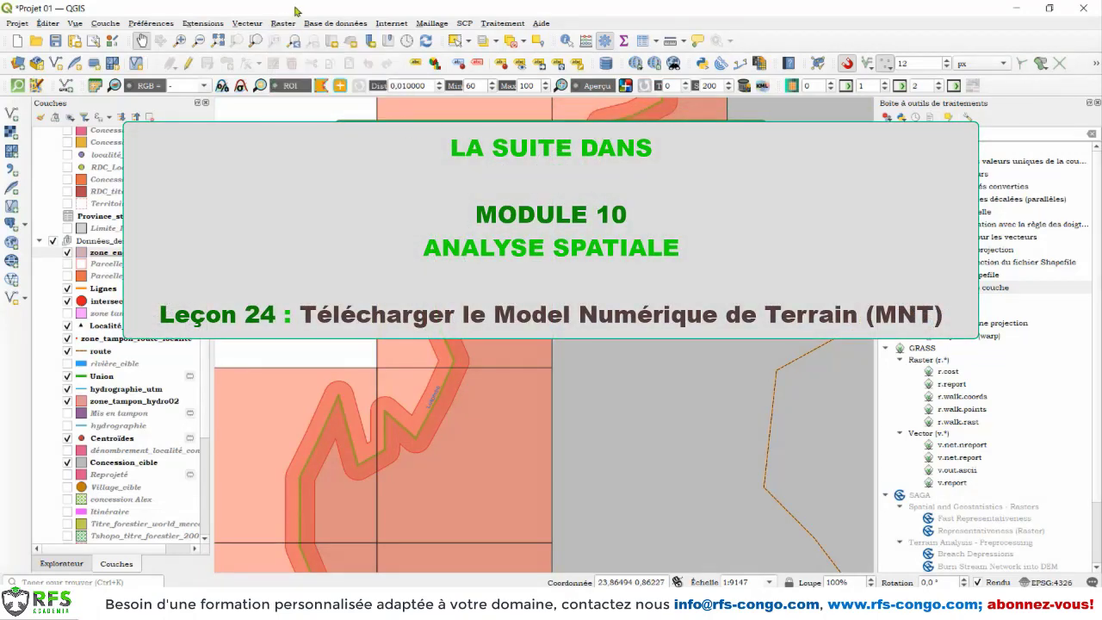